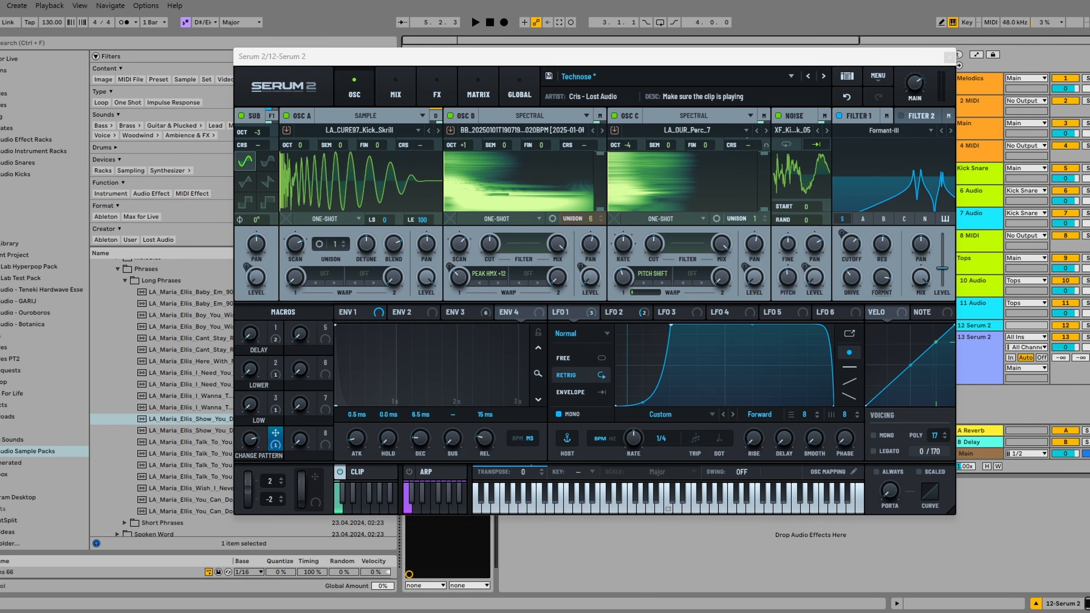
pyautogui.click(776, 62)
pyautogui.moveTo(778, 62); pyautogui.dragTo(813, 75)
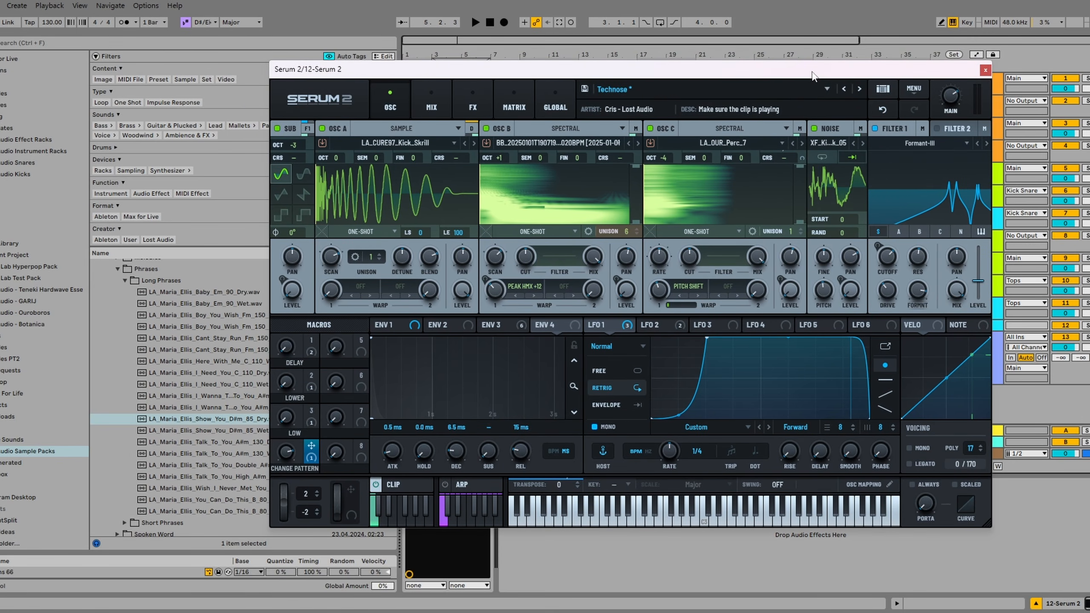
pyautogui.moveTo(814, 75); pyautogui.dragTo(777, 71)
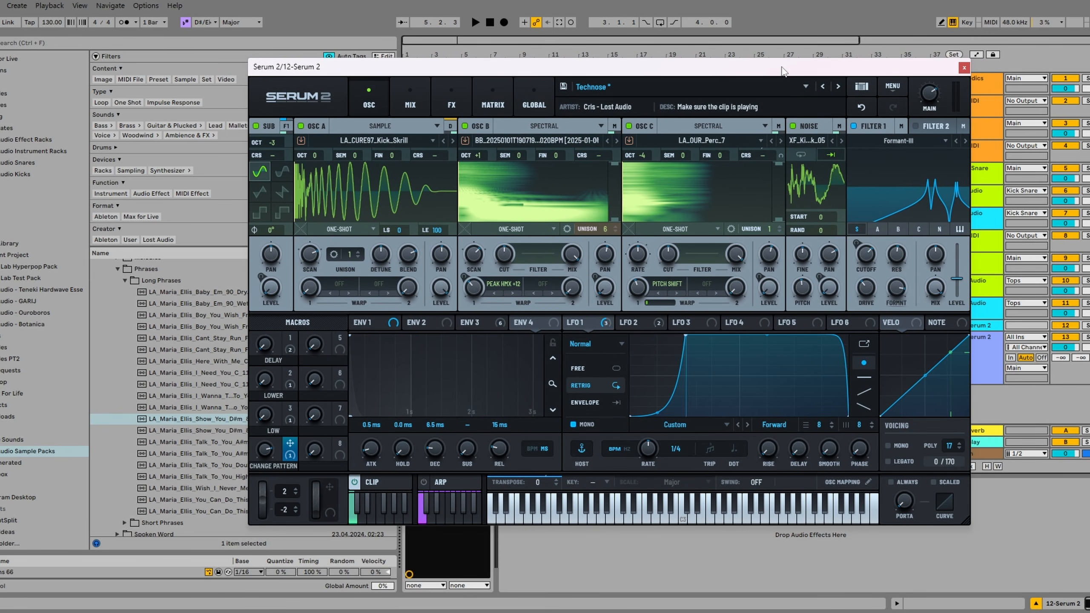
# - Play the Technose preset, sweep its CHANGE PATTERN macro up to 100 and back down, and stop playback
pyautogui.press('space')
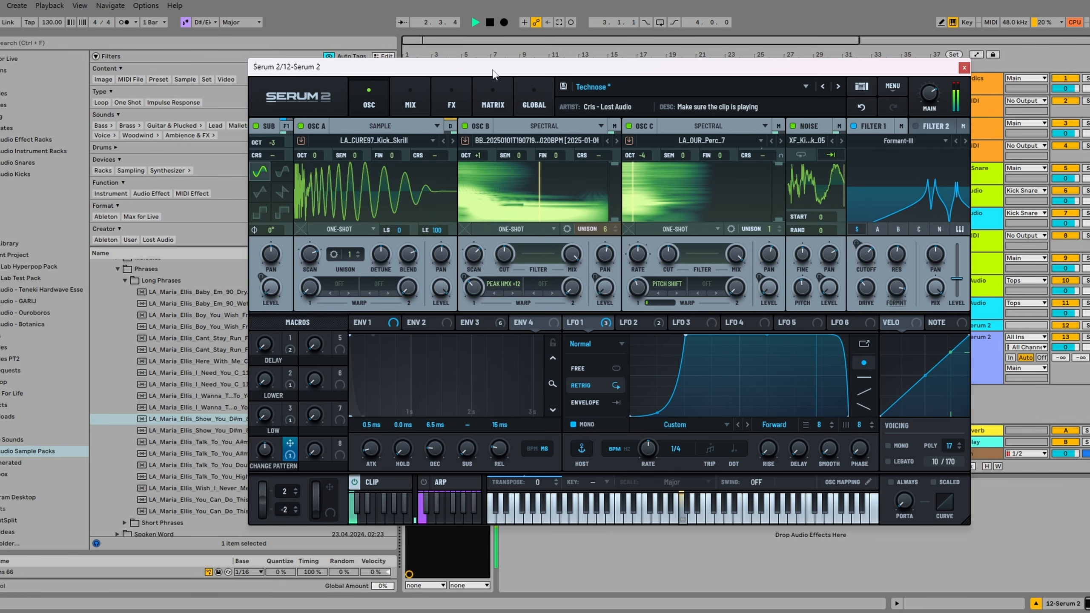
pyautogui.moveTo(265, 449); pyautogui.dragTo(325, 345)
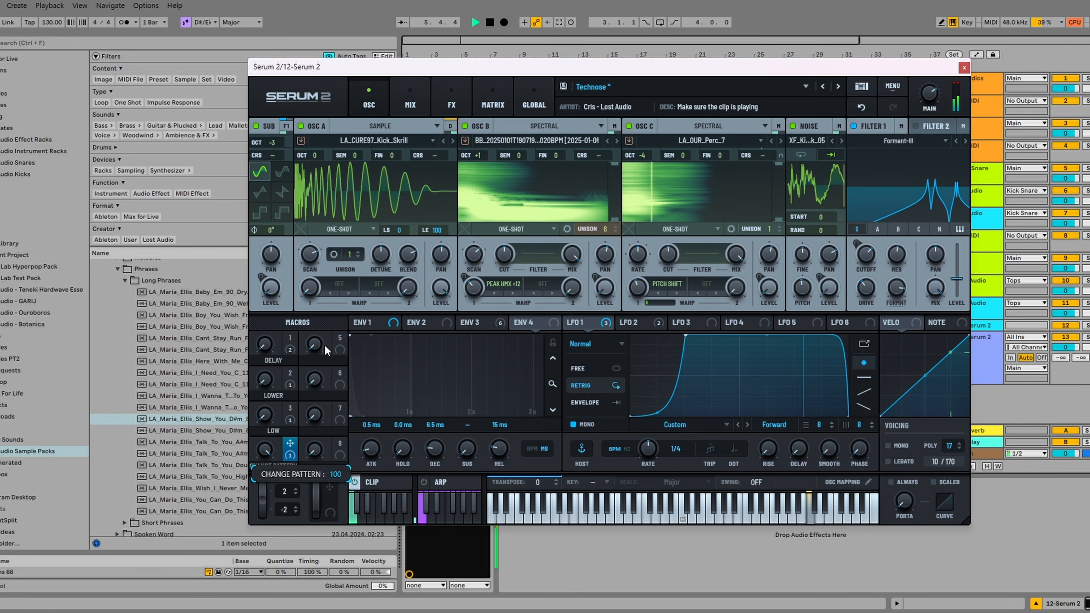
pyautogui.moveTo(317, 395); pyautogui.dragTo(267, 451)
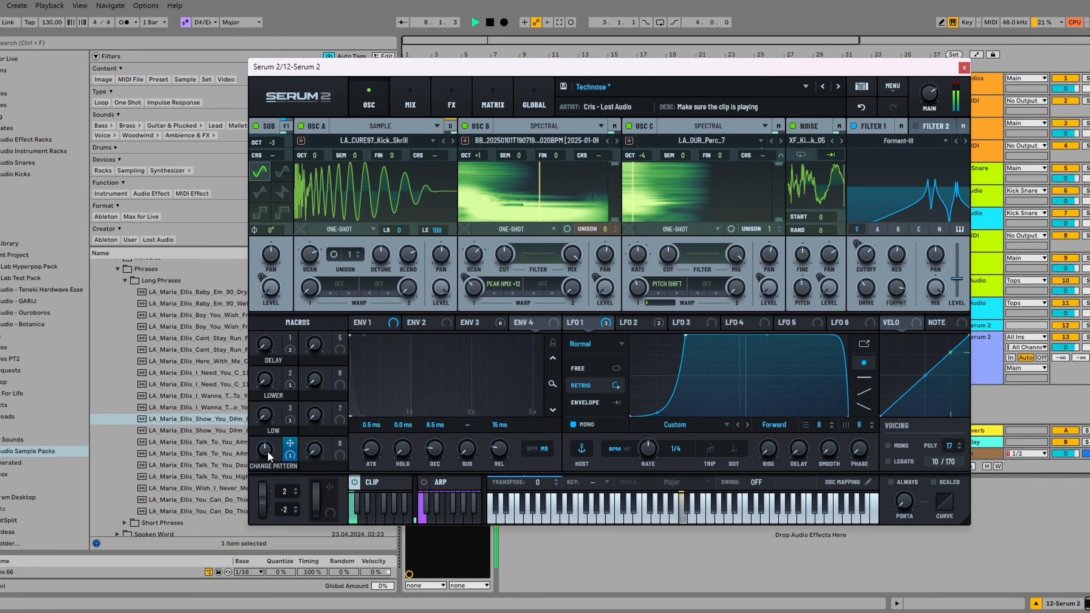
pyautogui.press('space')
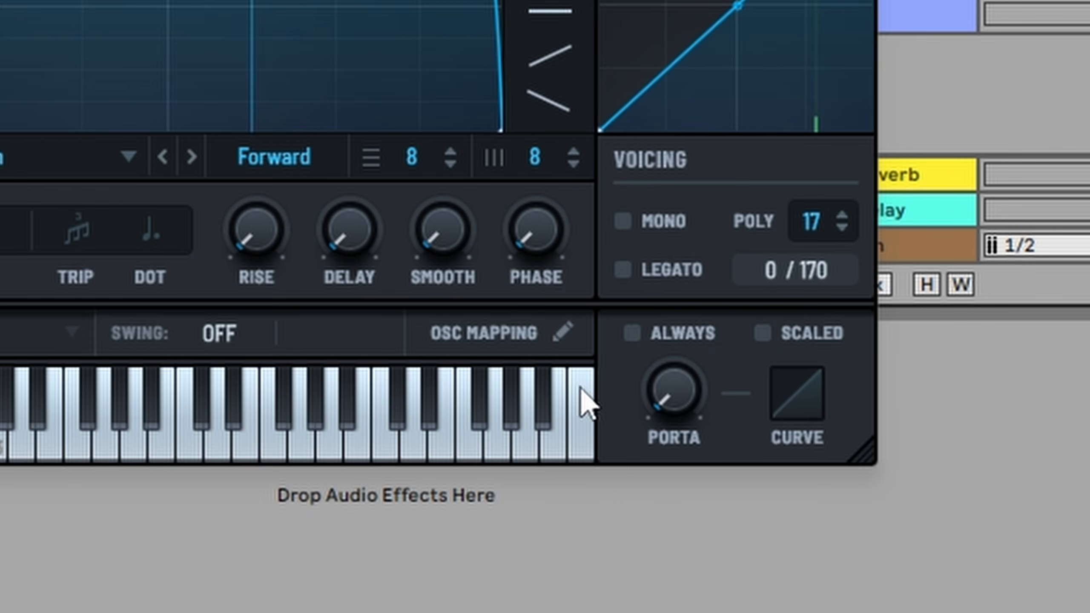
# - Examine the preset's oscillator key mapping and the notes across the octaves of Clip 1
pyautogui.click(517, 331)
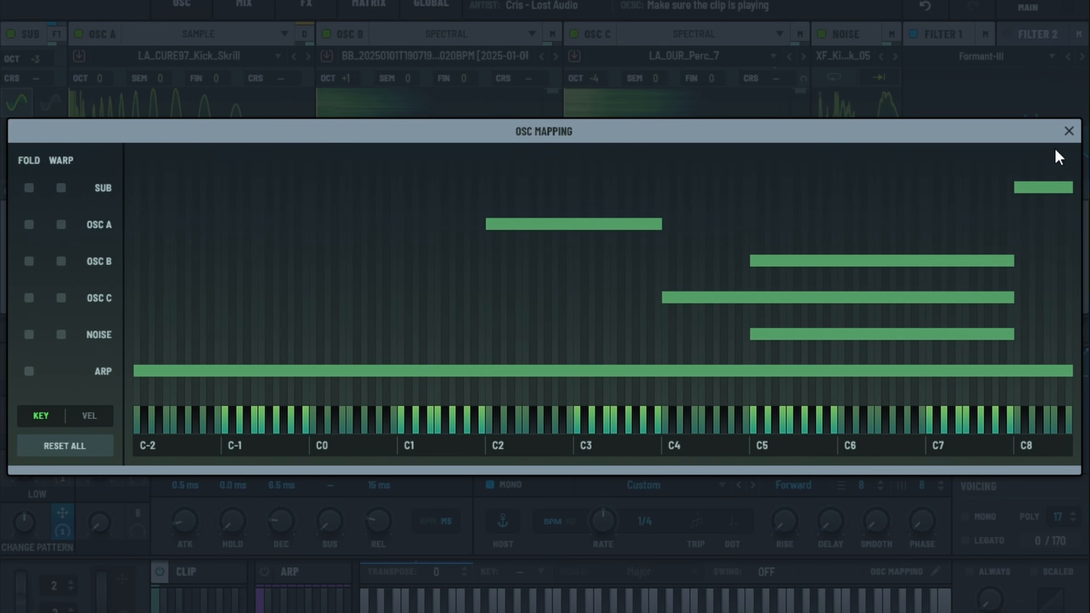
pyautogui.click(1068, 131)
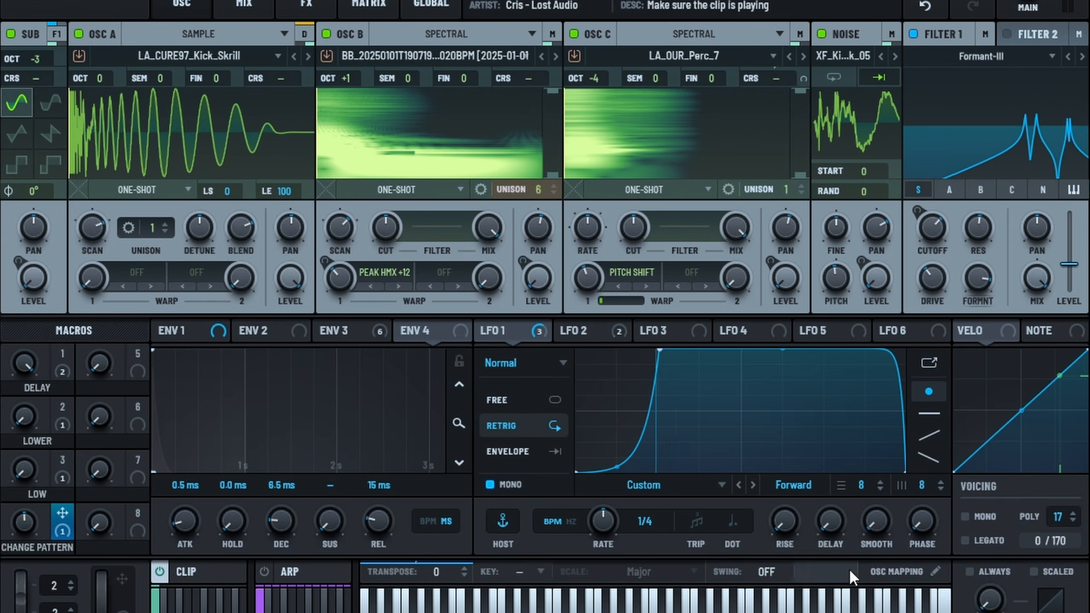
pyautogui.click(217, 576)
pyautogui.scroll(4, 264, 253)
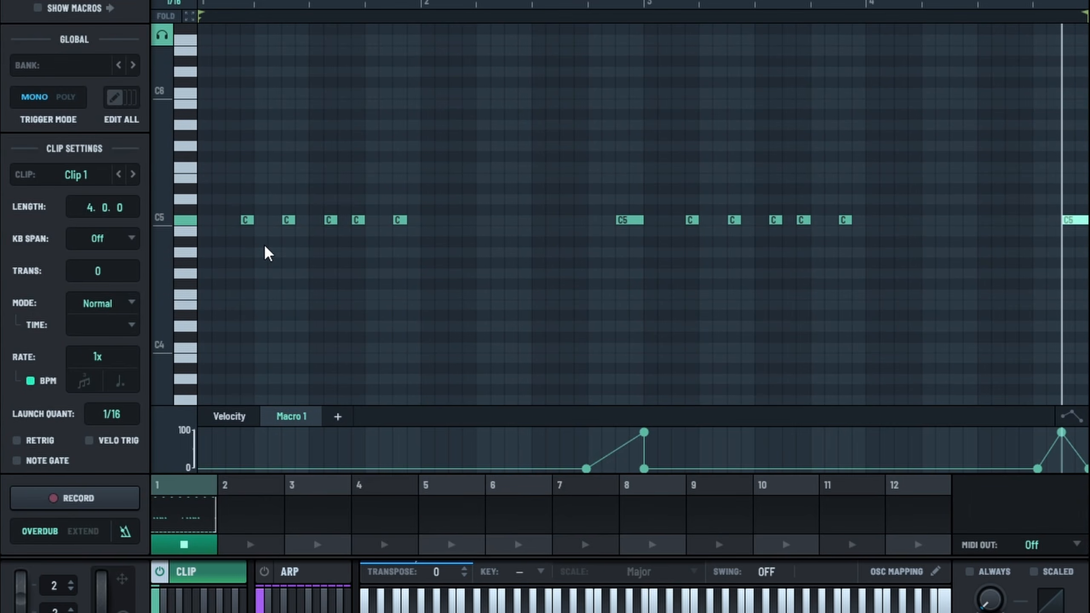
pyautogui.scroll(-9, 261, 258)
pyautogui.scroll(4, 223, 264)
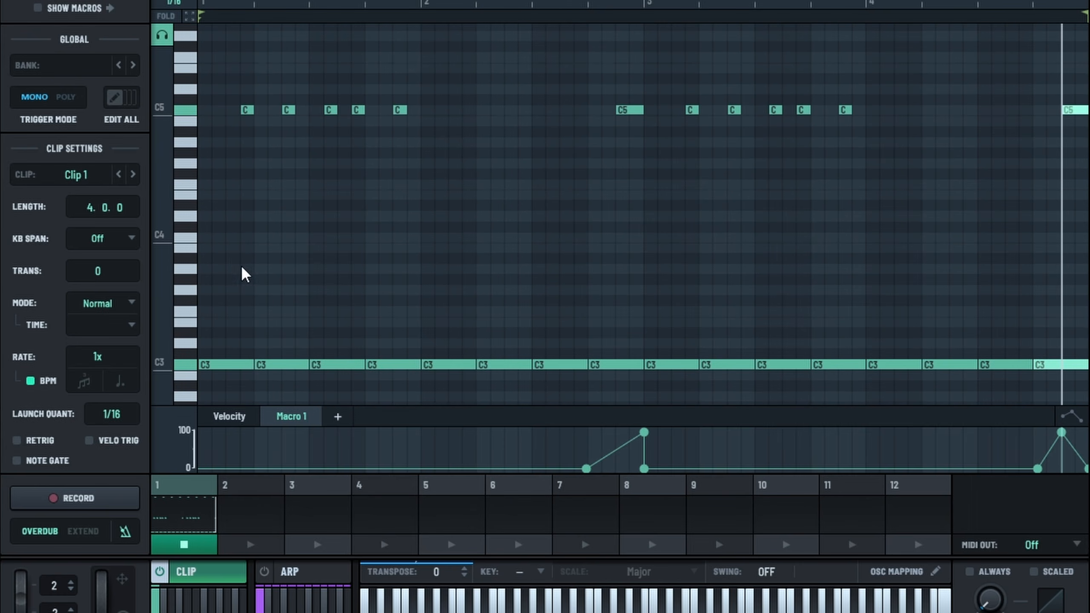
pyautogui.scroll(10, 240, 217)
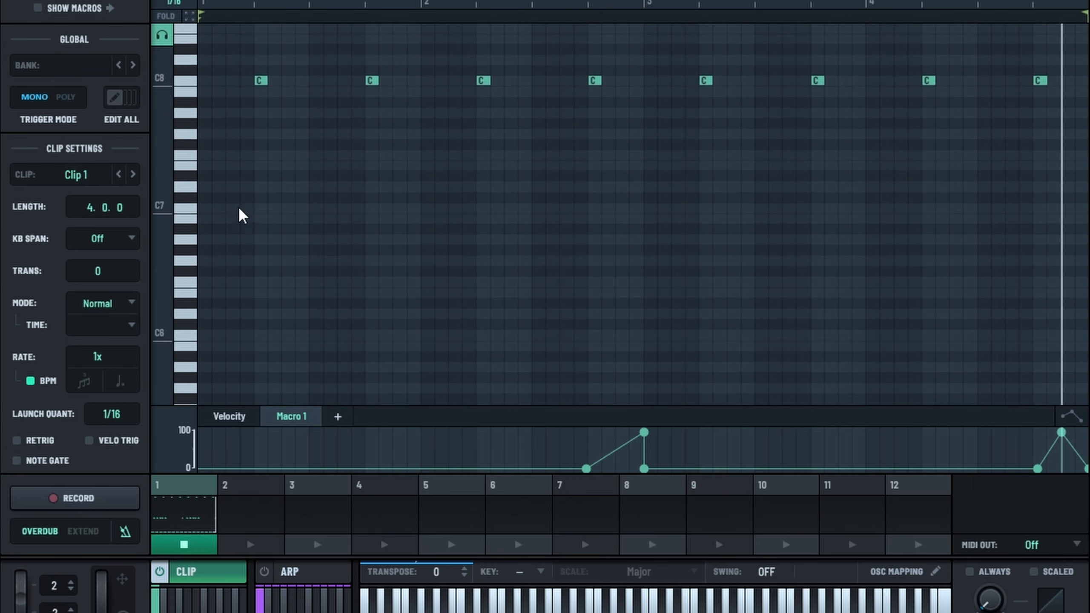
pyautogui.scroll(-6, 245, 211)
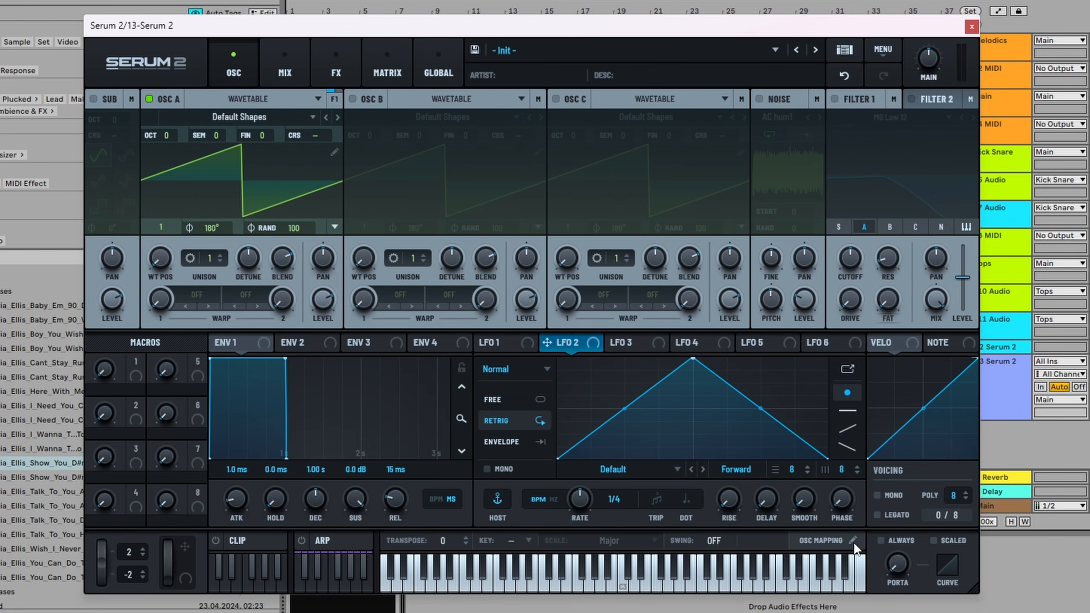
# - View the default oscillator key mapping of the Init patch
pyautogui.click(853, 542)
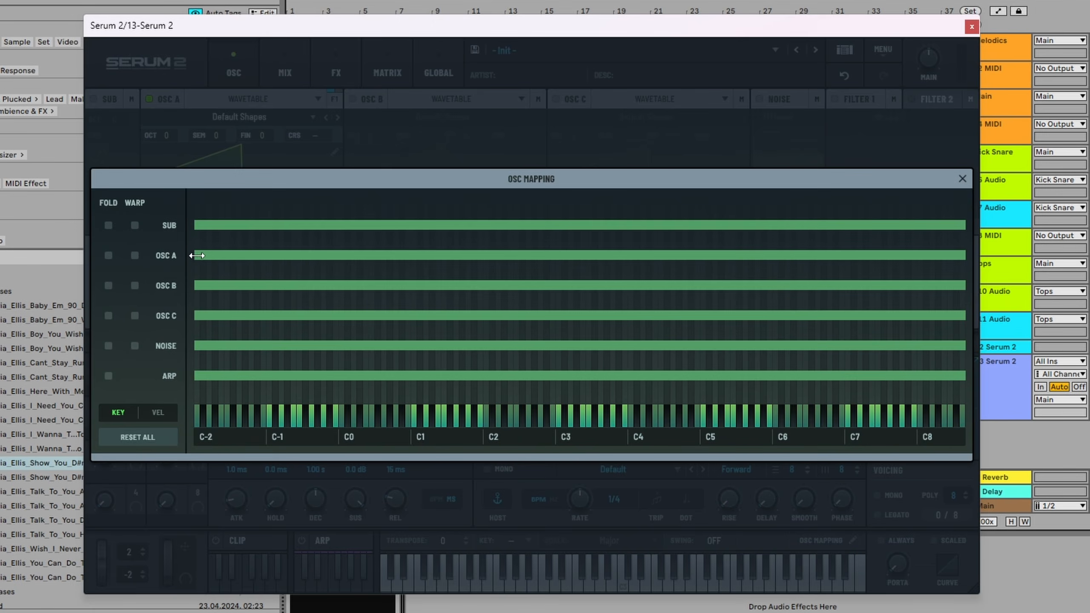
pyautogui.click(962, 179)
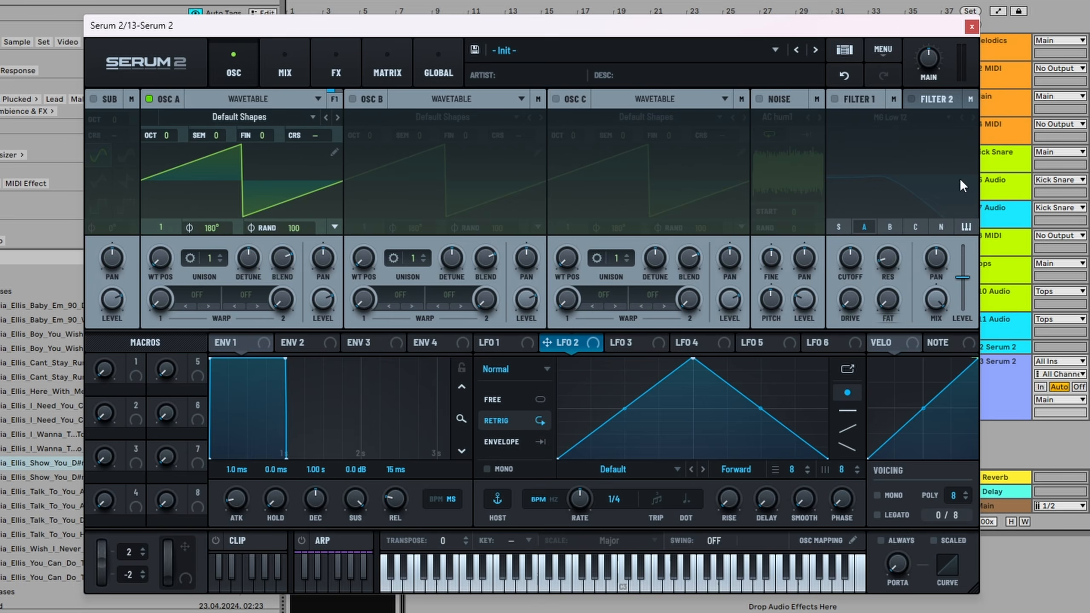
# - Enable the sub oscillator, disable OSC A, and set the sub to a saw waveform
pyautogui.click(93, 99)
pyautogui.click(161, 101)
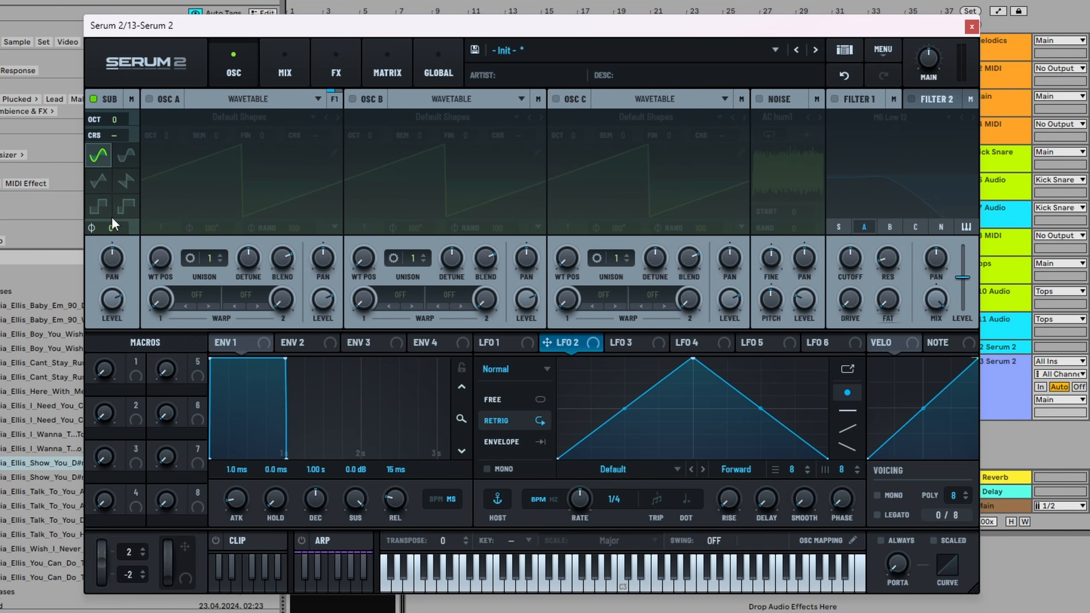
pyautogui.click(126, 180)
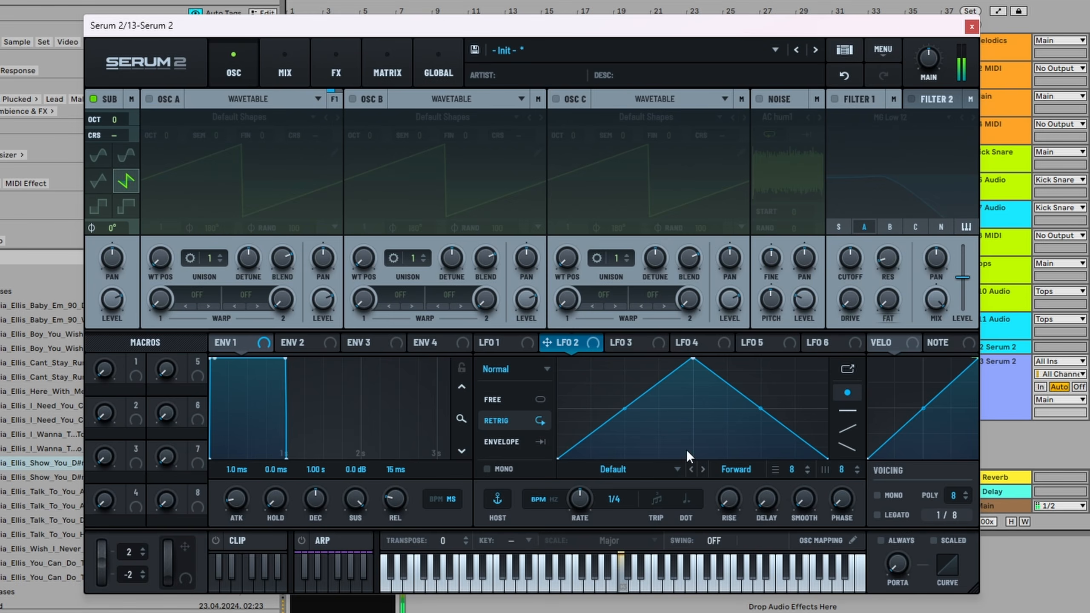
# - Limit the sub oscillator's key range to C0 up to C2 in the oscillator mapping, trying its Fold option on and off
pyautogui.click(824, 540)
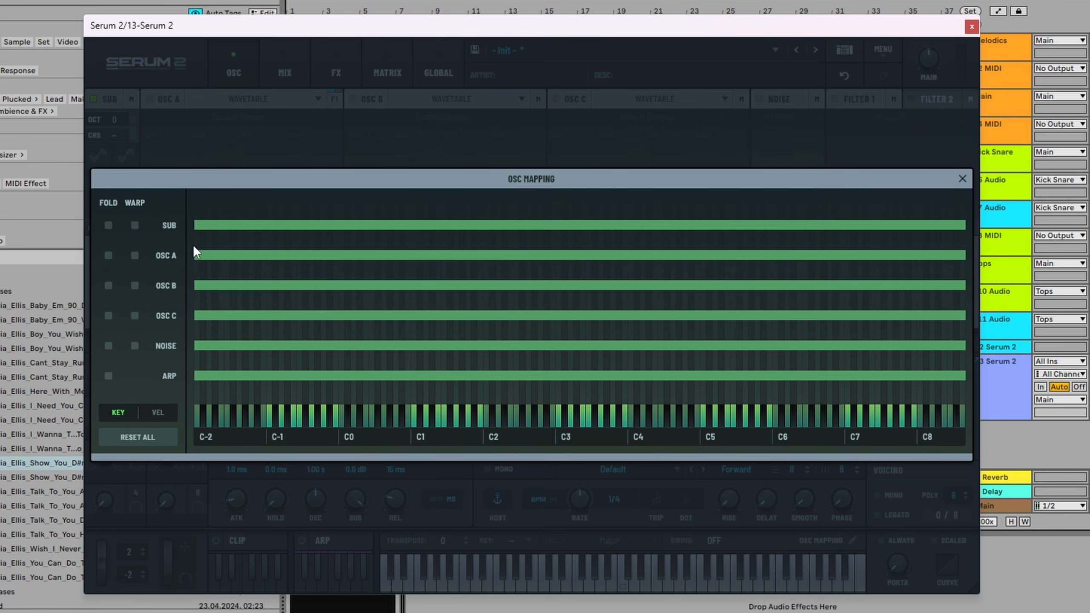
pyautogui.moveTo(964, 226)
pyautogui.mouseDown()
pyautogui.moveTo(416, 265)
pyautogui.moveTo(481, 266)
pyautogui.mouseUp()
pyautogui.moveTo(199, 232); pyautogui.dragTo(341, 250)
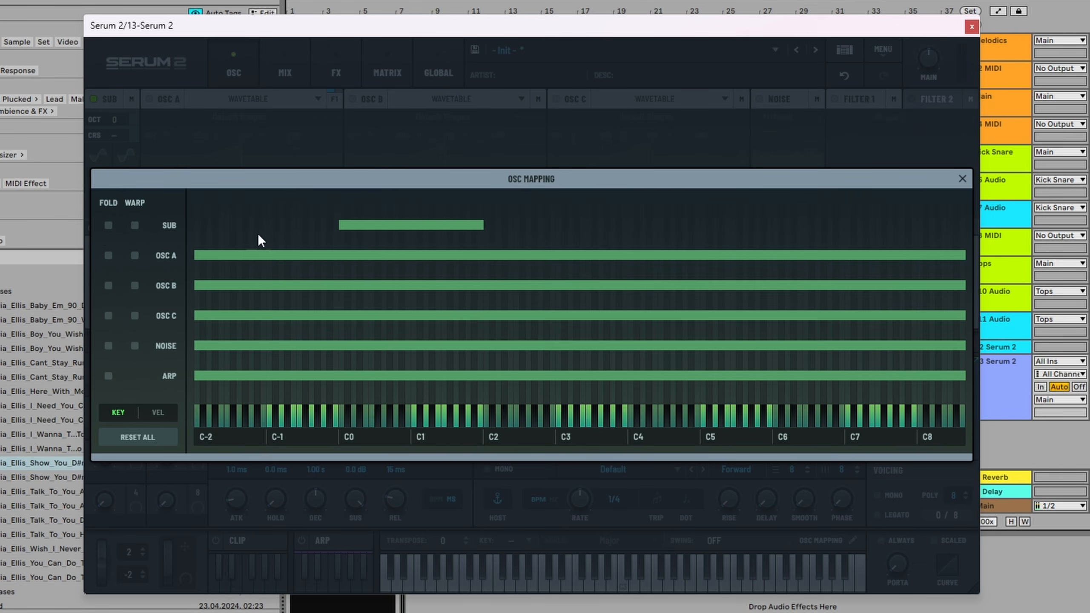
pyautogui.click(109, 226)
pyautogui.click(109, 226)
pyautogui.click(964, 178)
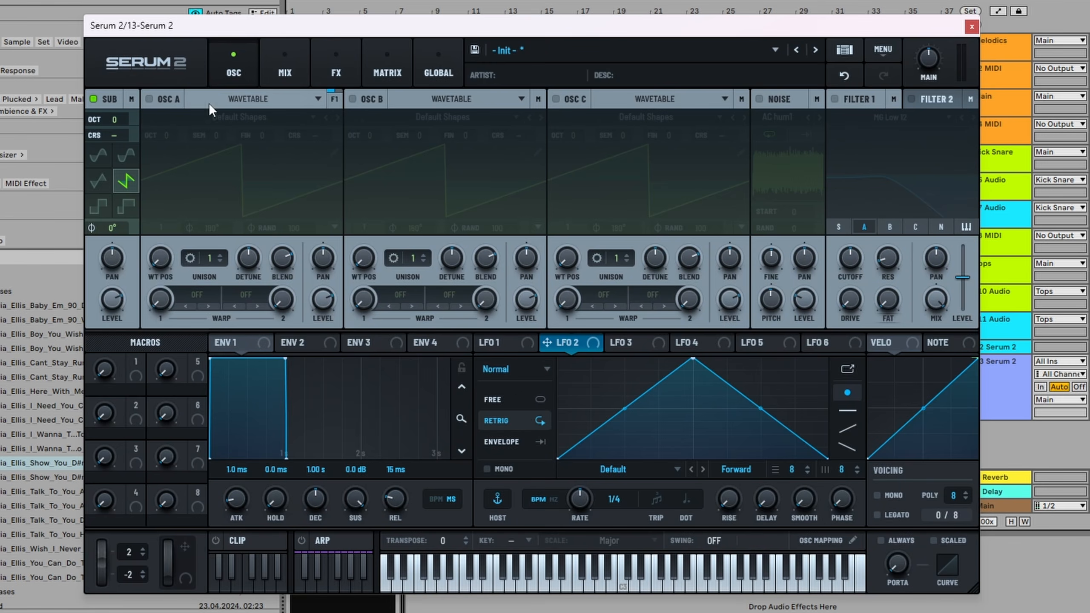
# - Enable OSC A and select the square wave, frame 5 of the Default Shapes wavetable
pyautogui.click(153, 100)
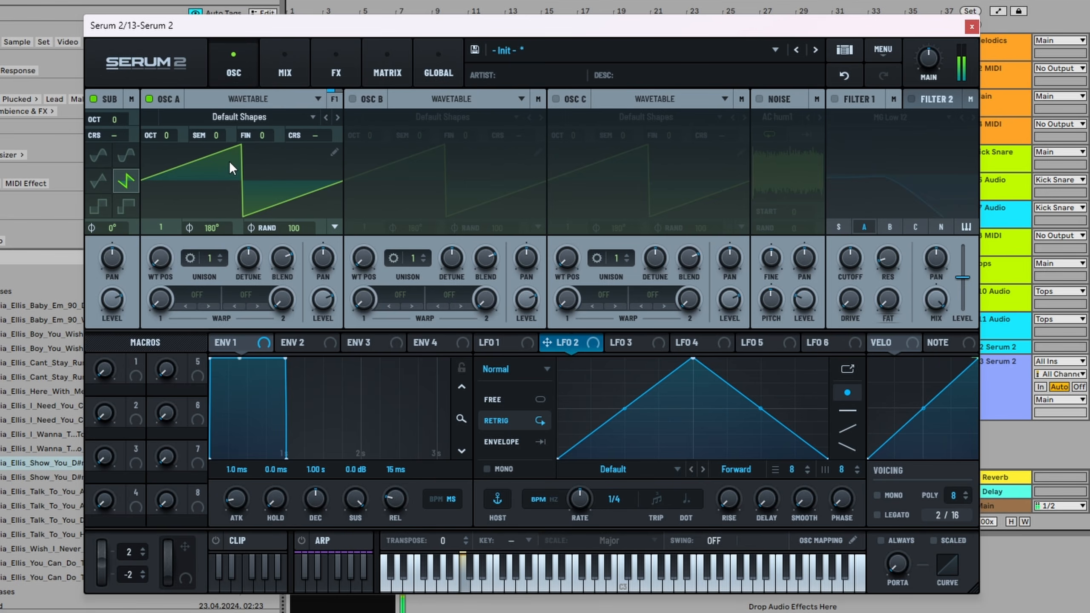
pyautogui.click(334, 152)
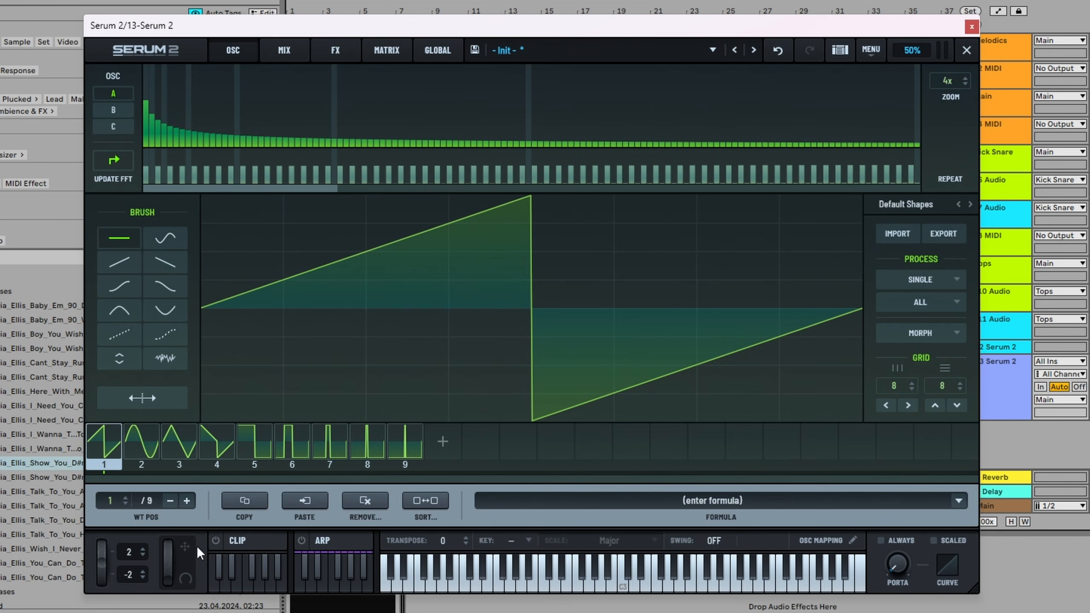
pyautogui.click(254, 443)
pyautogui.click(969, 50)
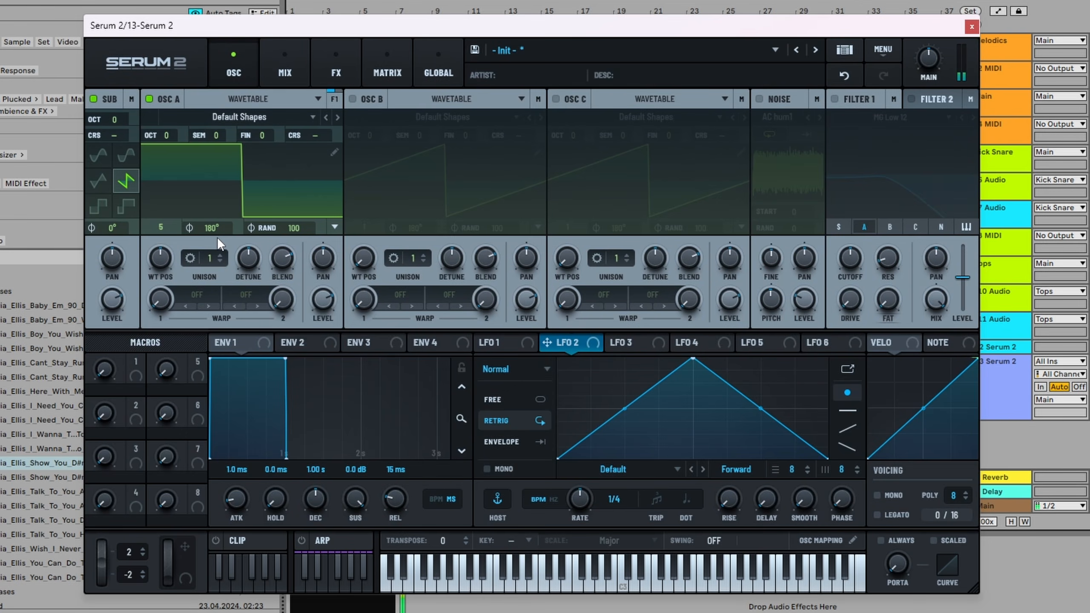
# - Limit OSC A's key range to C2 up to C4 in the oscillator mapping
pyautogui.click(853, 541)
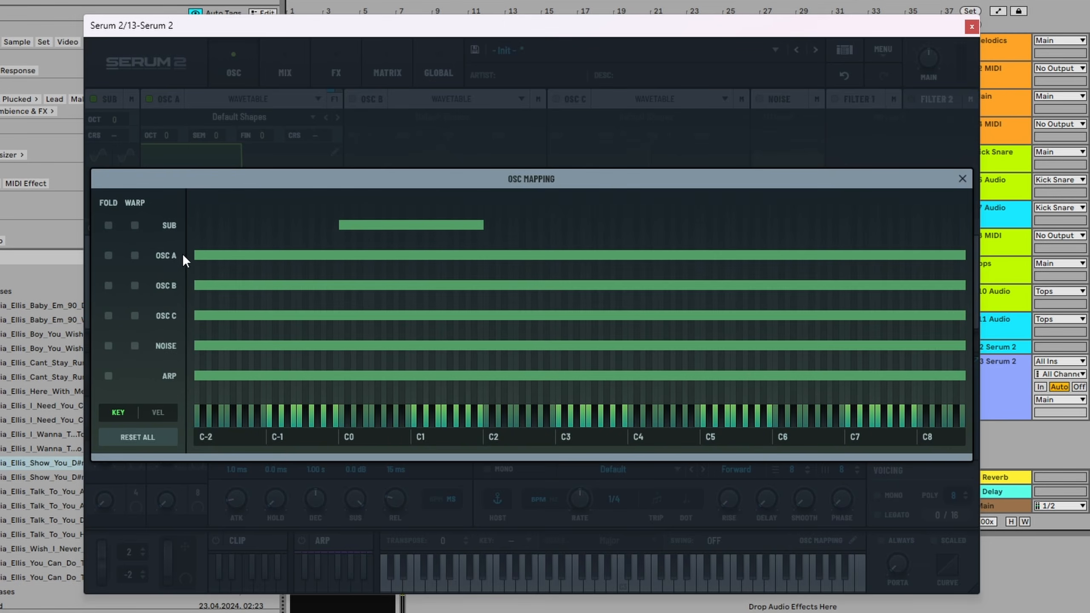
pyautogui.moveTo(194, 255); pyautogui.dragTo(488, 248)
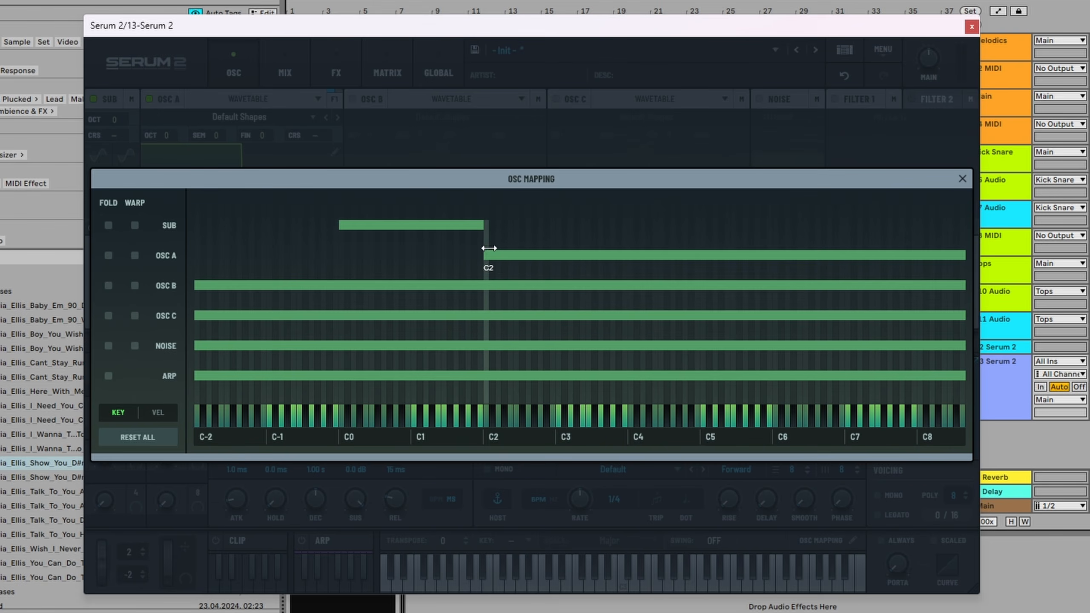
pyautogui.moveTo(964, 254); pyautogui.dragTo(628, 254)
pyautogui.click(964, 178)
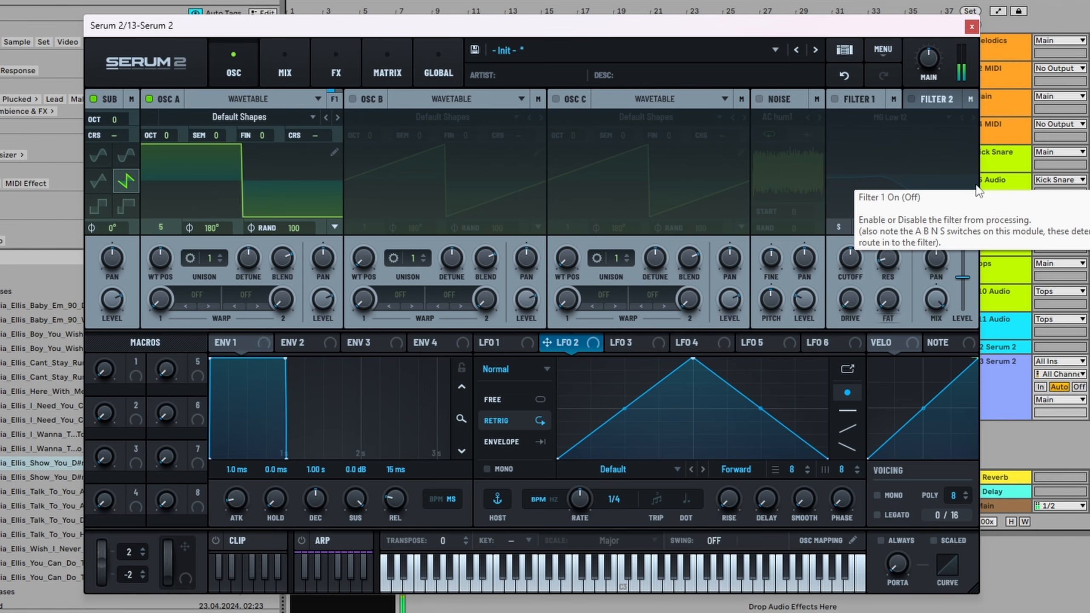
# - Raise OSC A's octave to +1 and check the played notes against the oscillator key mapping
pyautogui.click(853, 540)
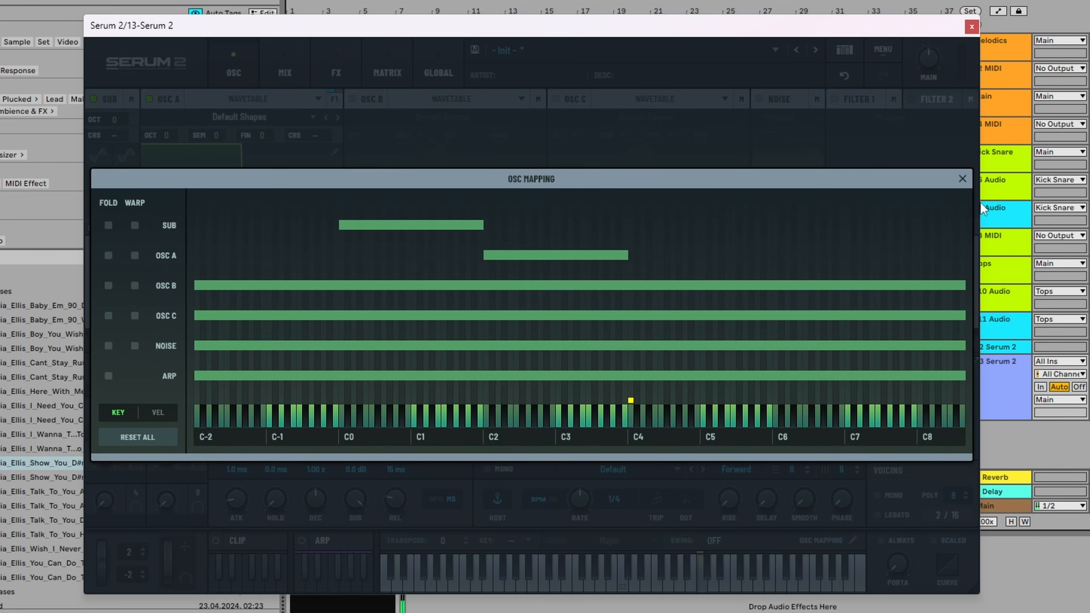
pyautogui.click(962, 178)
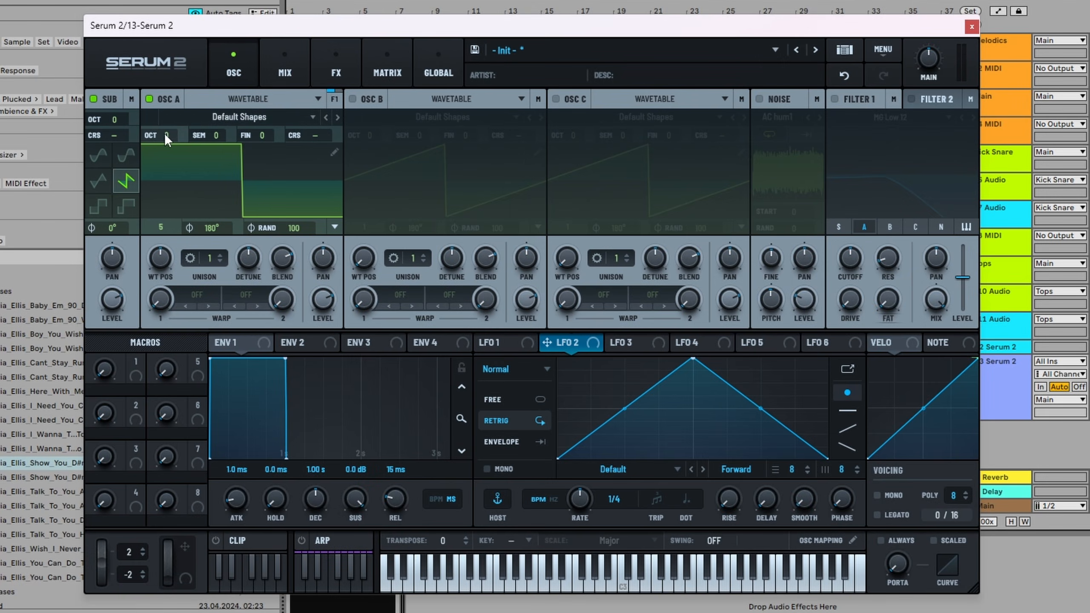
pyautogui.scroll(1, 166, 135)
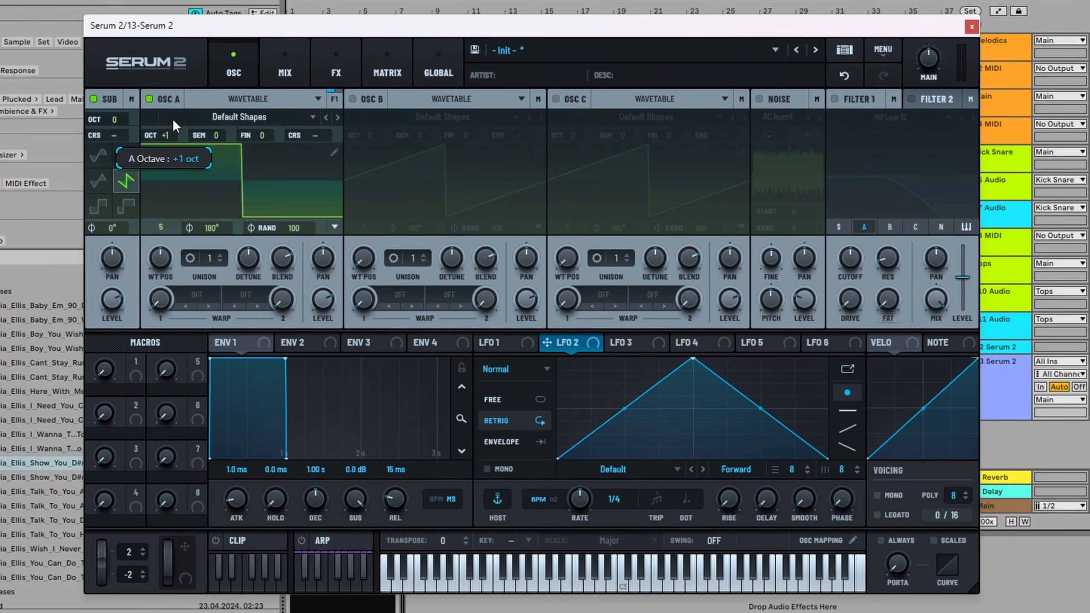
pyautogui.click(845, 542)
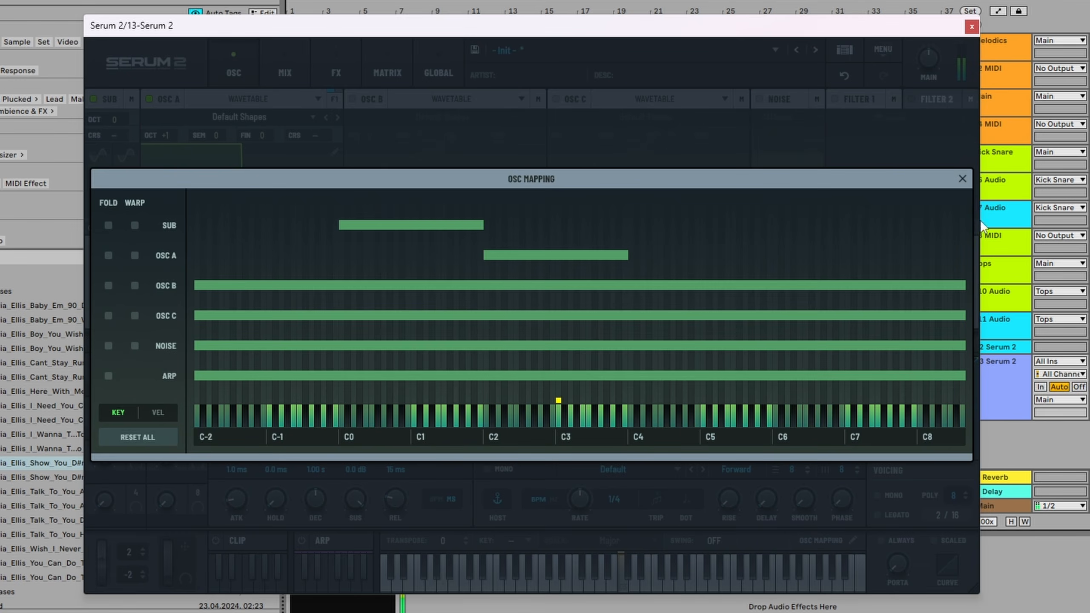
pyautogui.click(961, 179)
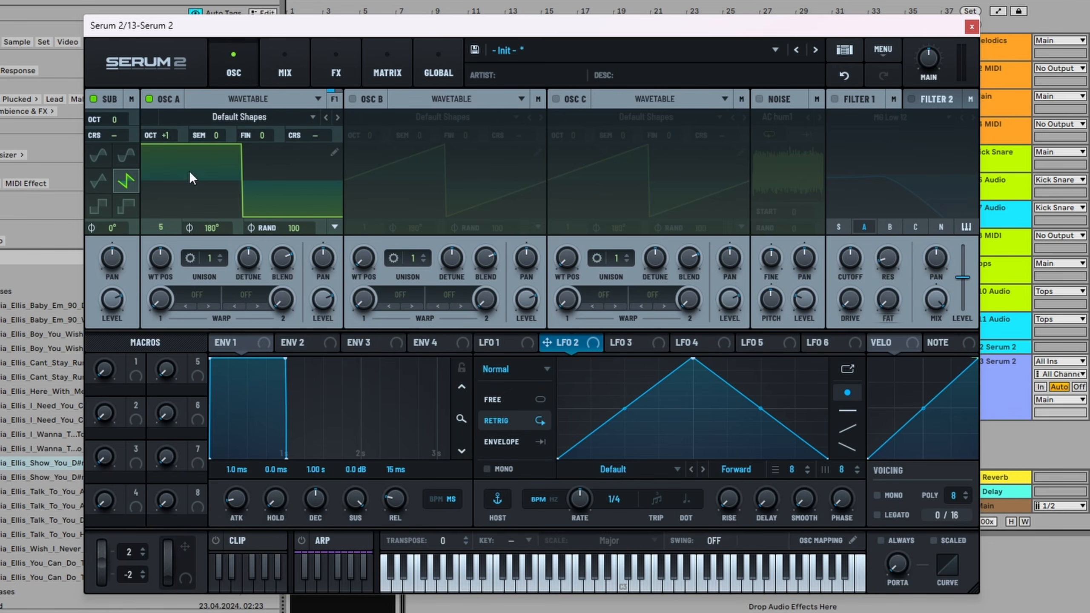
# - Load the highlighted "Show You" D#m 85 dry vocal sample into OSC B and switch the oscillator to Spectral mode
pyautogui.moveTo(56, 450); pyautogui.dragTo(468, 298)
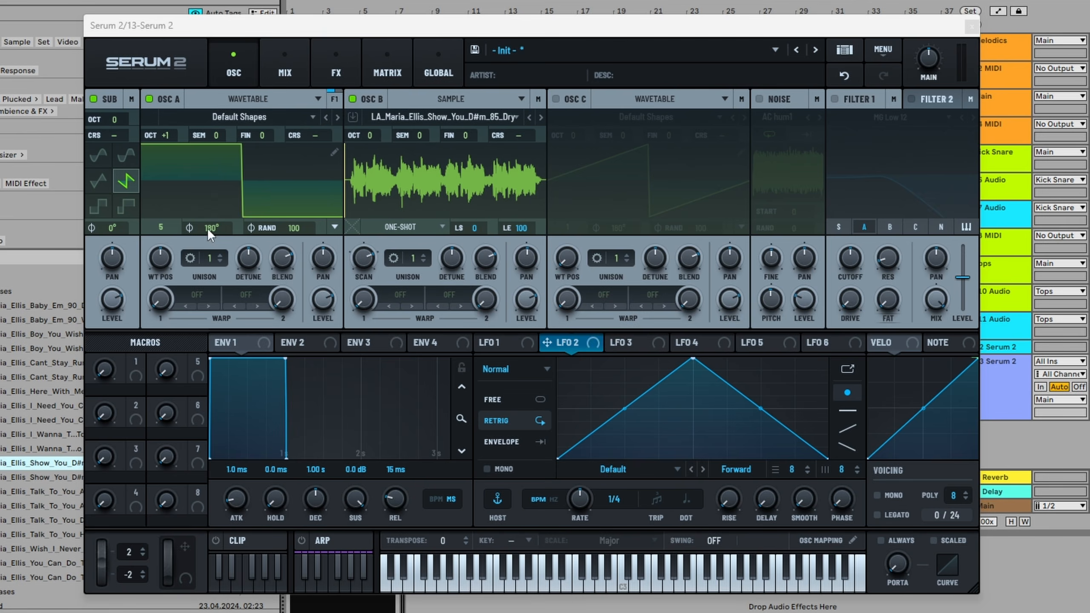
pyautogui.moveTo(3, 470); pyautogui.dragTo(481, 187)
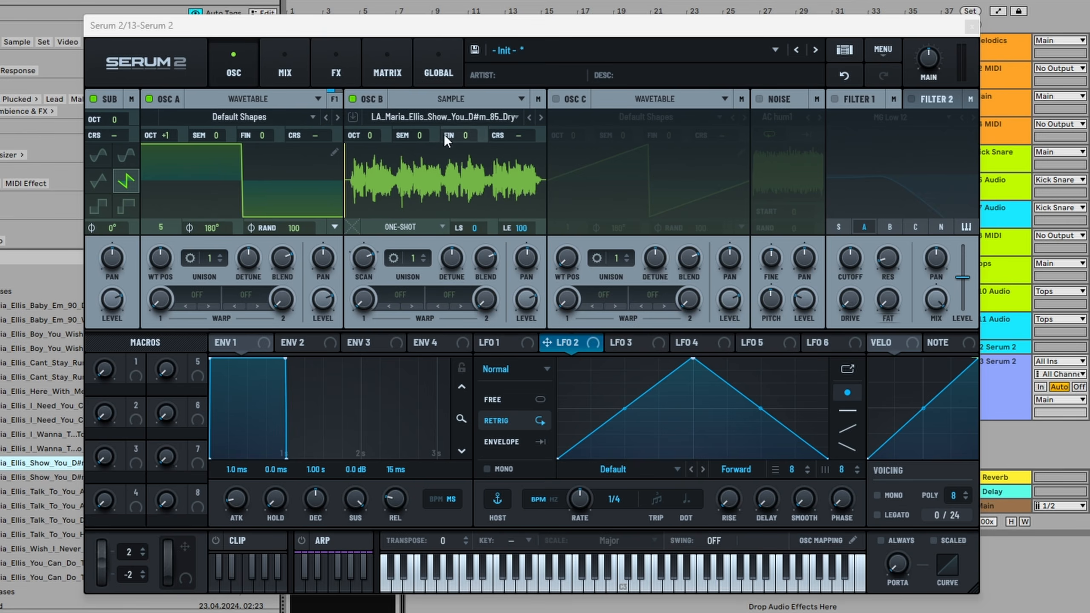
pyautogui.click(470, 98)
pyautogui.click(413, 220)
# - Apply Slice Auto to the OSC B sample, and turn off OSC A and the sub oscillator
pyautogui.rightClick(432, 192)
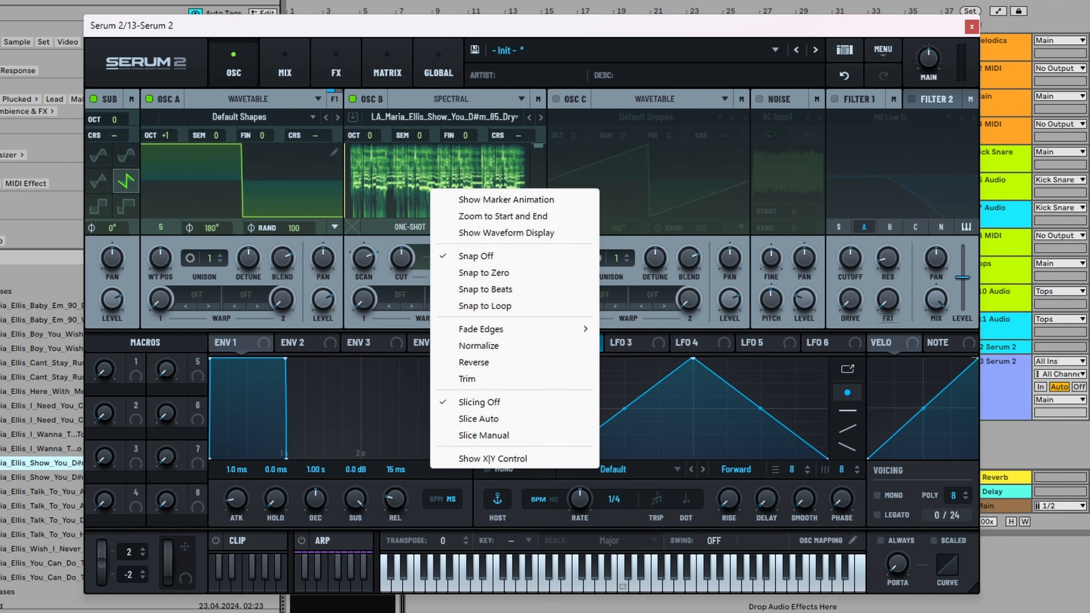
pyautogui.click(478, 418)
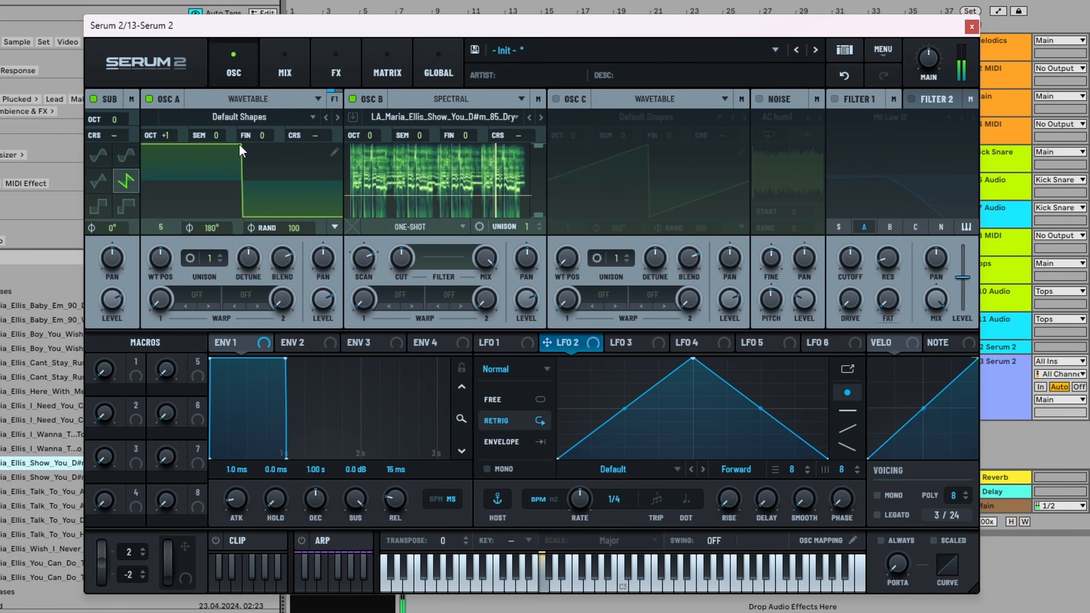
pyautogui.click(149, 100)
pyautogui.click(94, 100)
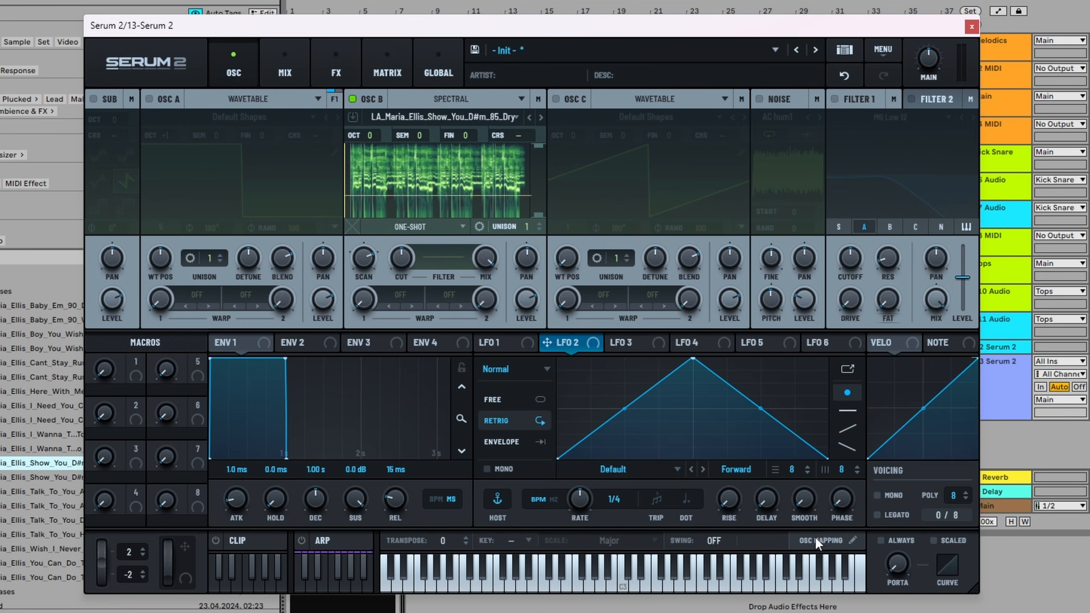
# - Limit OSC B's key range to C5 and above in the oscillator mapping
pyautogui.click(842, 540)
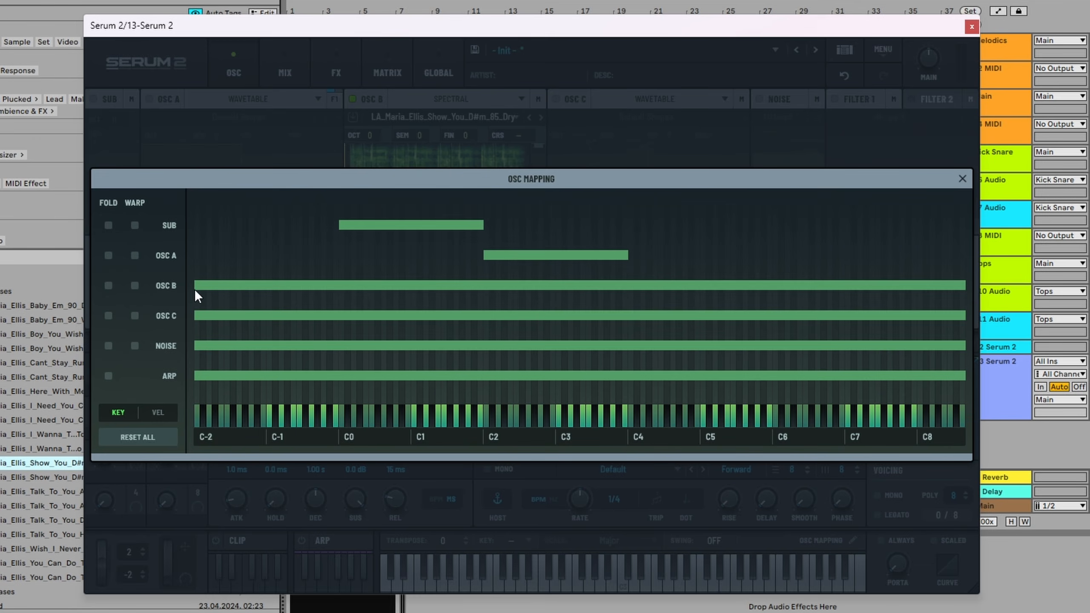
pyautogui.moveTo(197, 296); pyautogui.dragTo(704, 292)
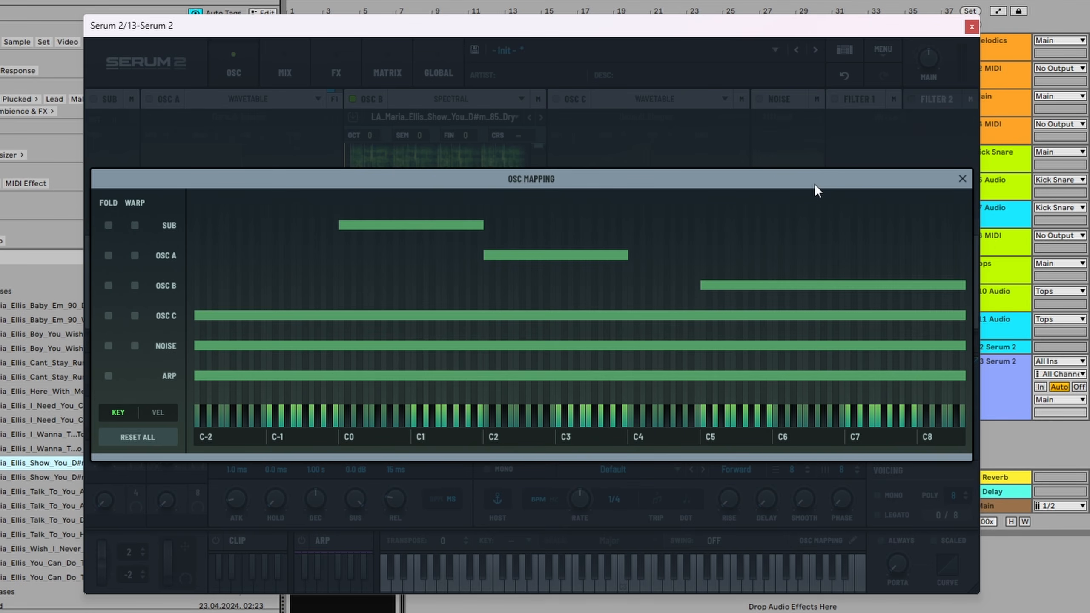
pyautogui.click(962, 178)
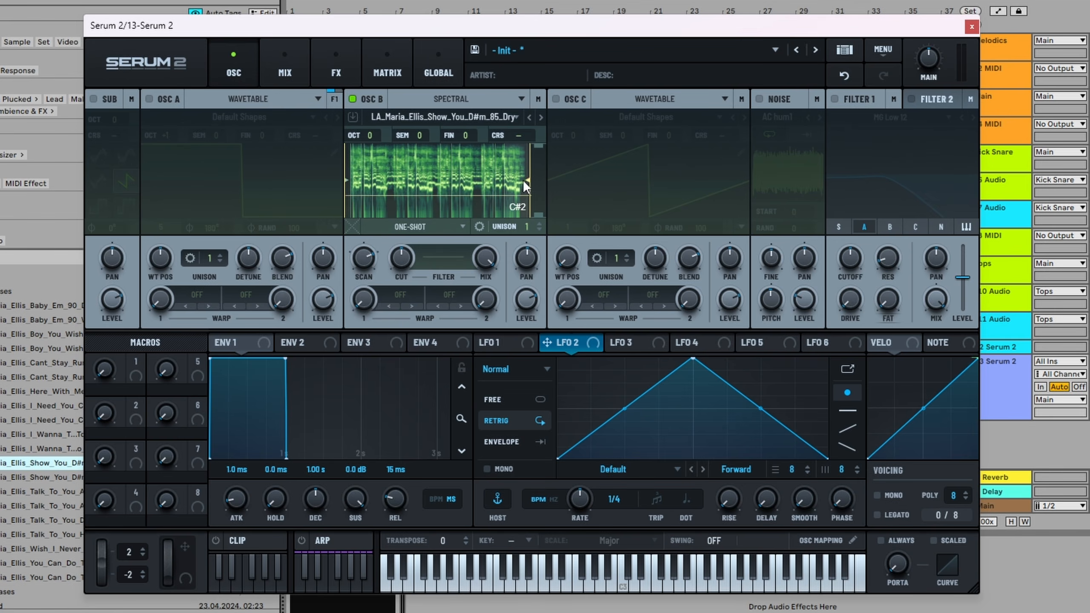
# - Examine OSC B's slice and root note options and compare them with the key ranges in the oscillator mapping
pyautogui.click(844, 540)
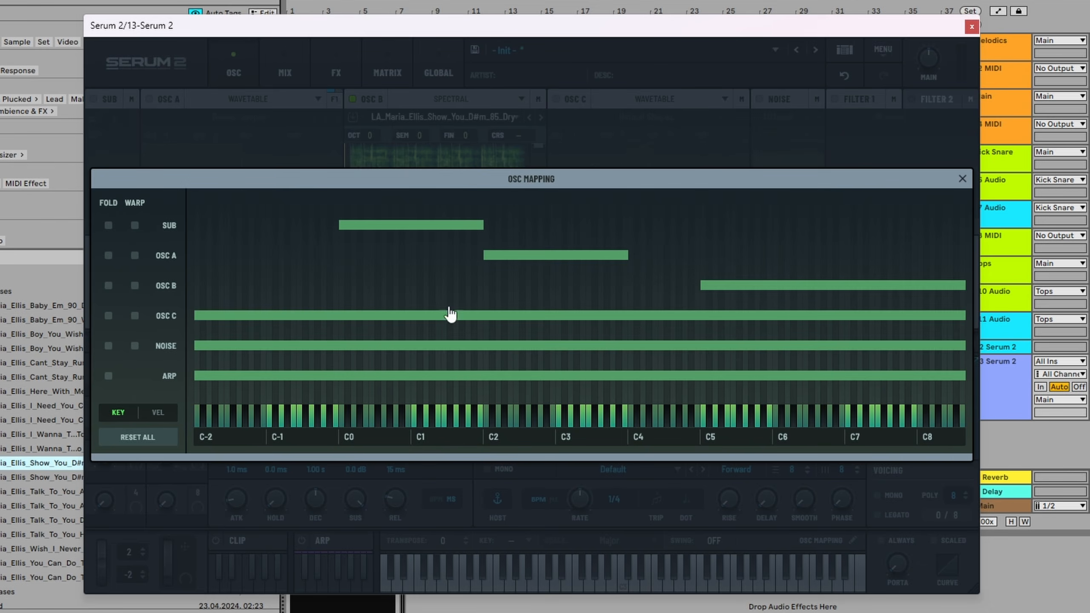
pyautogui.click(964, 180)
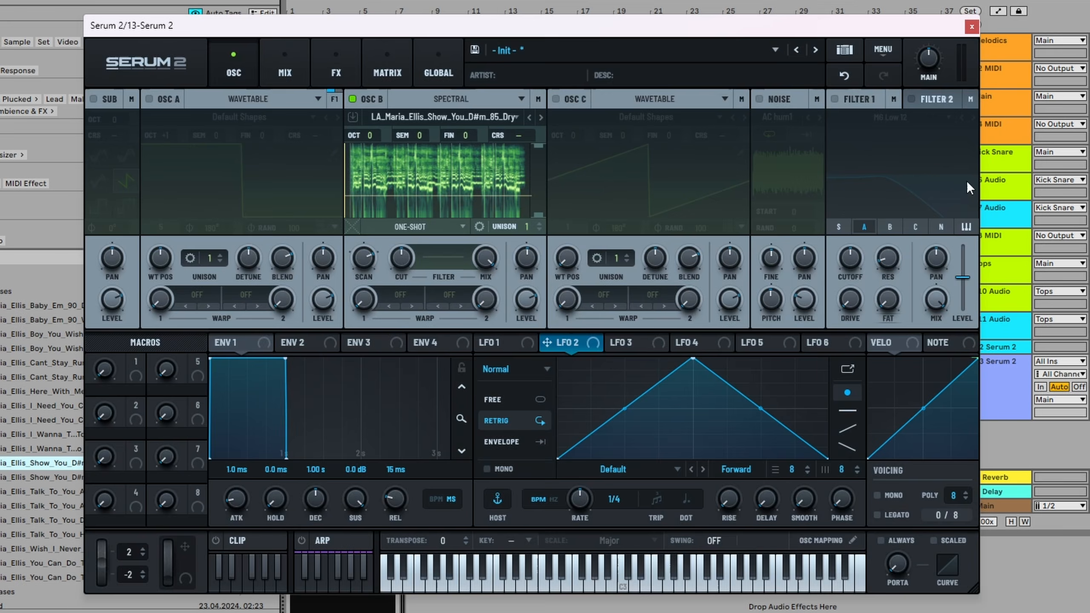
pyautogui.rightClick(455, 188)
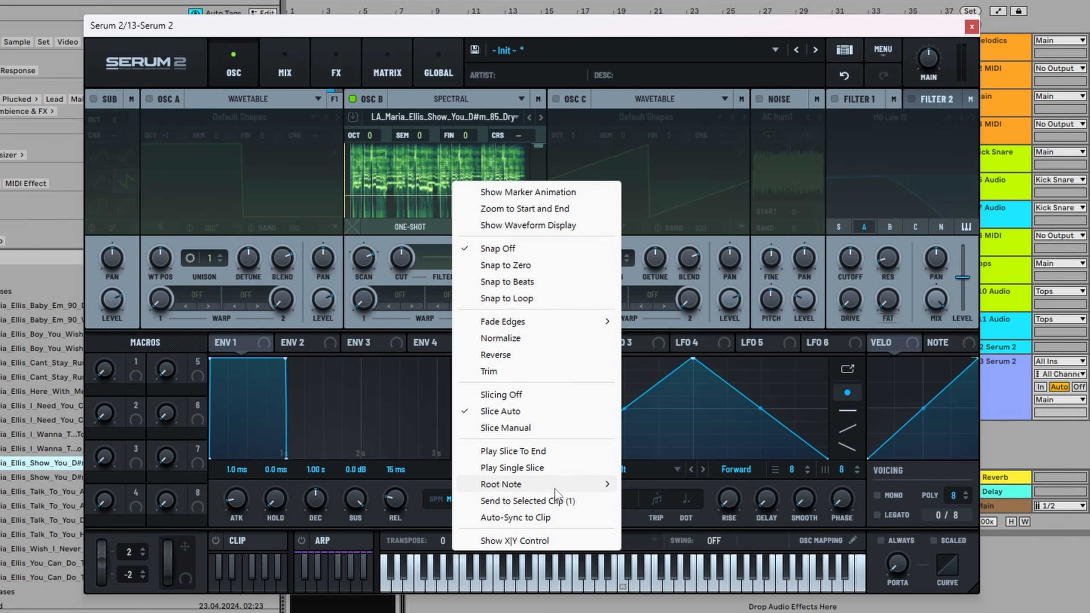
pyautogui.moveTo(555, 490)
pyautogui.click(852, 540)
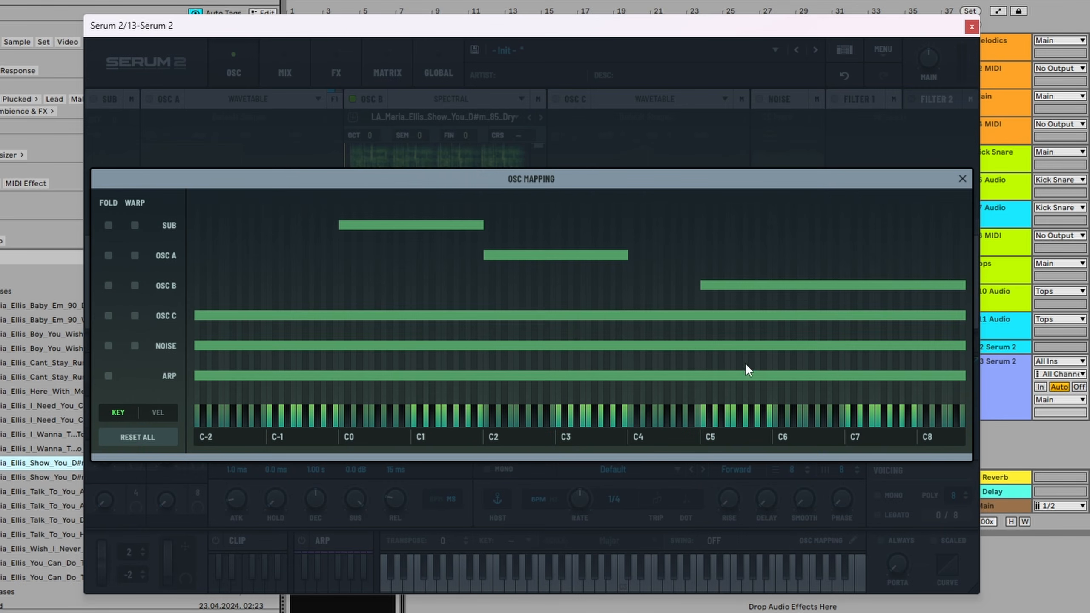
pyautogui.click(964, 180)
pyautogui.rightClick(462, 188)
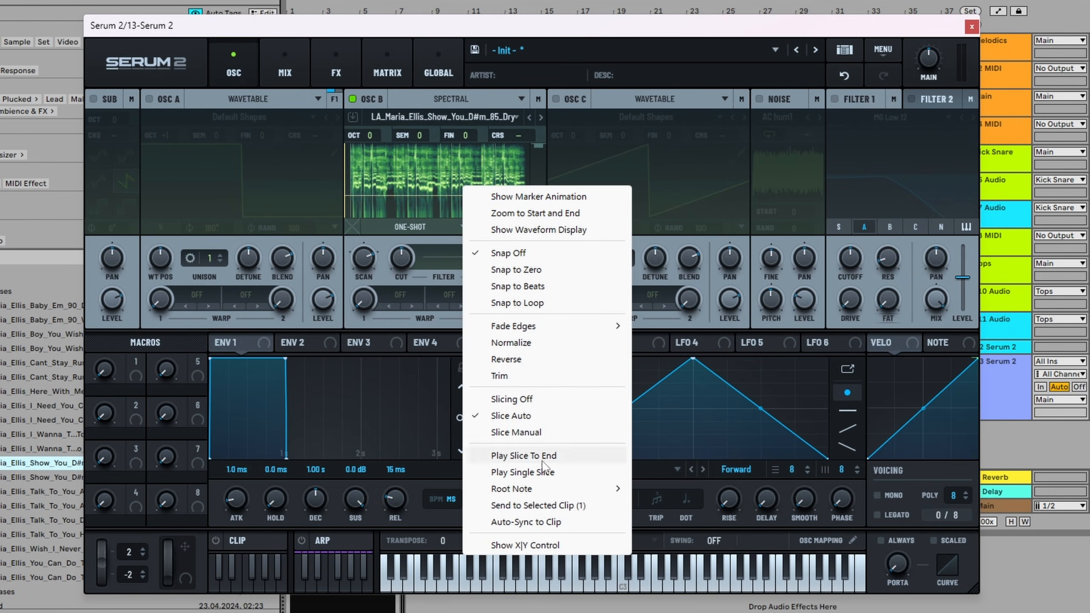
pyautogui.moveTo(555, 489)
pyautogui.click(661, 588)
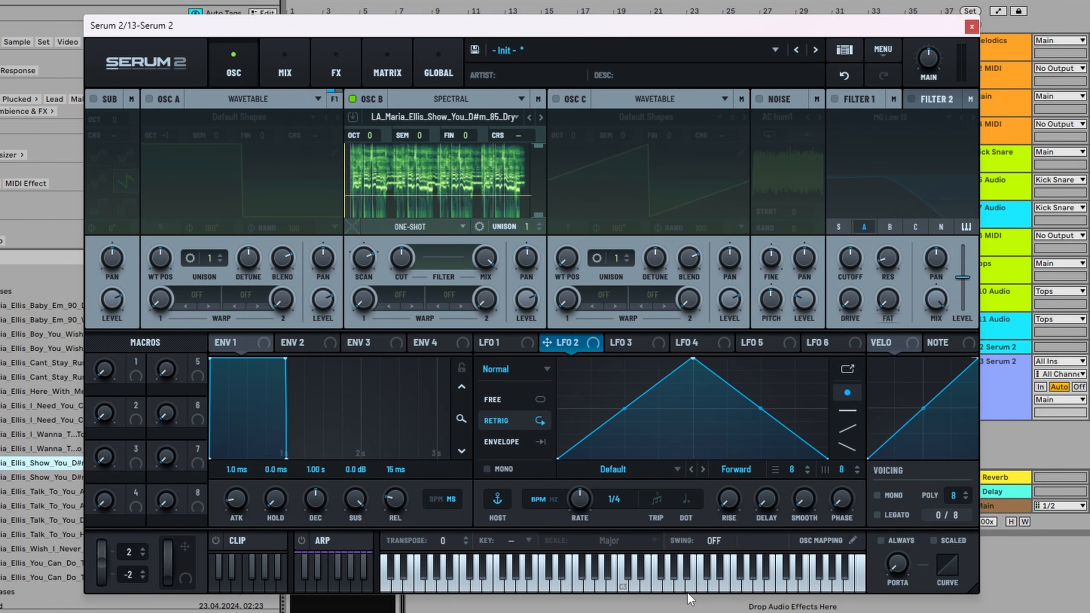
pyautogui.click(847, 544)
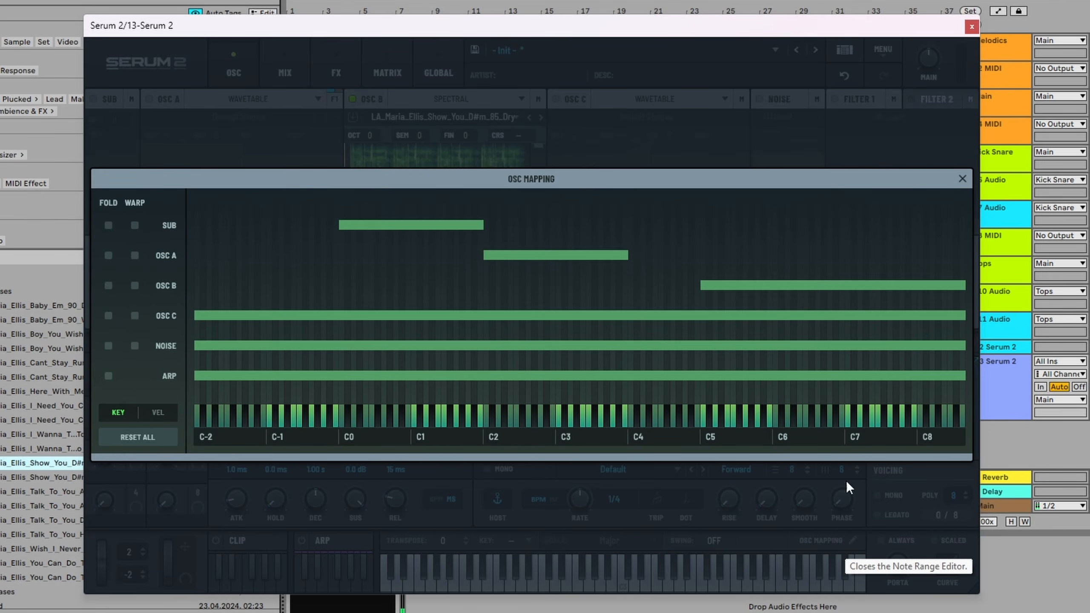
pyautogui.click(962, 178)
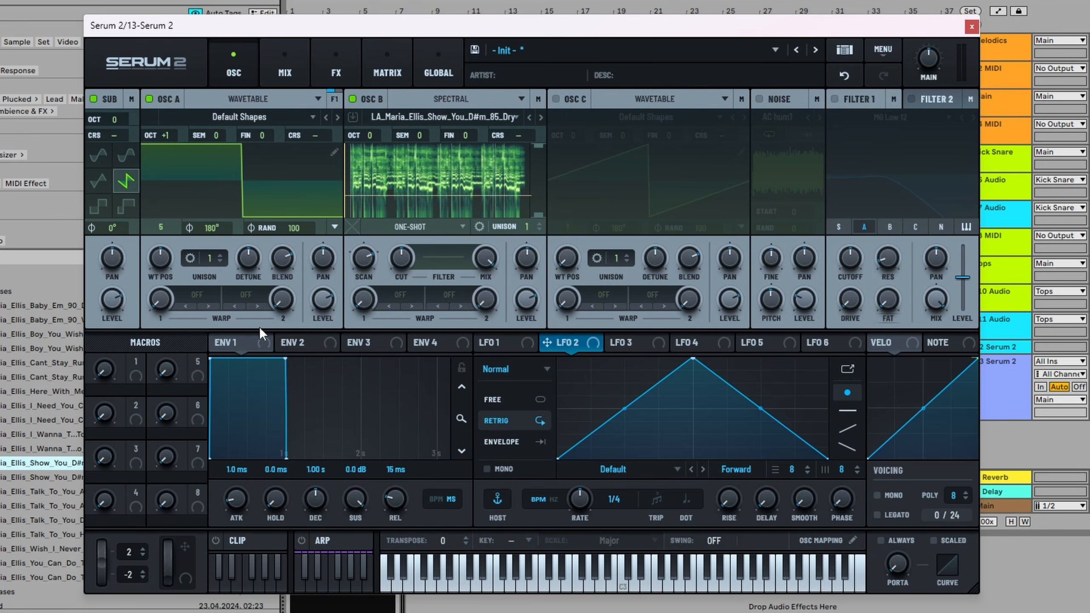
# - Open the clip editor and set the key to D# with the Minor scale
pyautogui.click(242, 550)
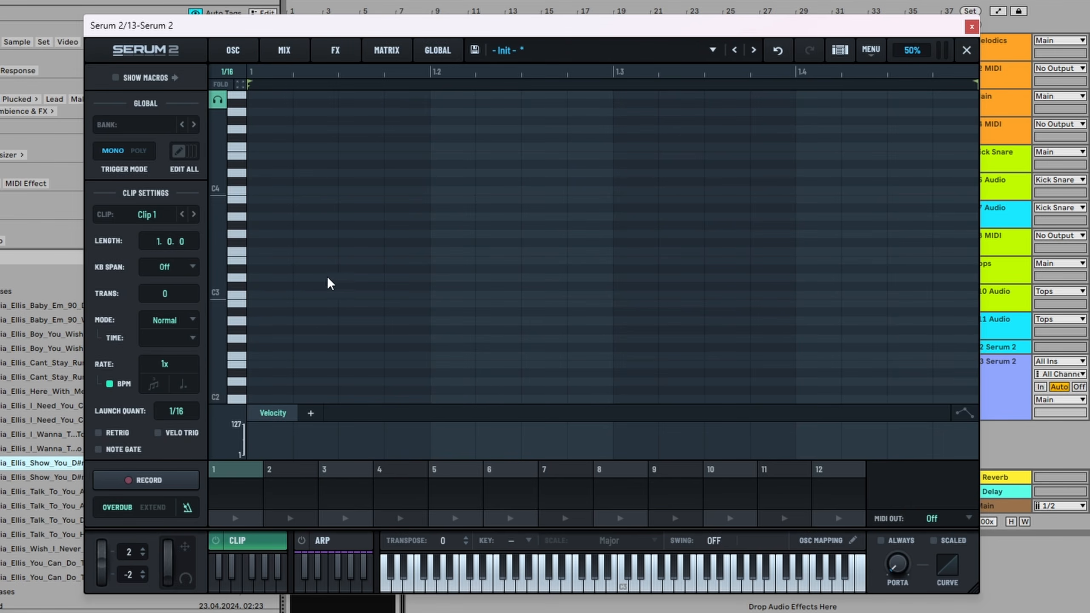
pyautogui.scroll(-3, 291, 322)
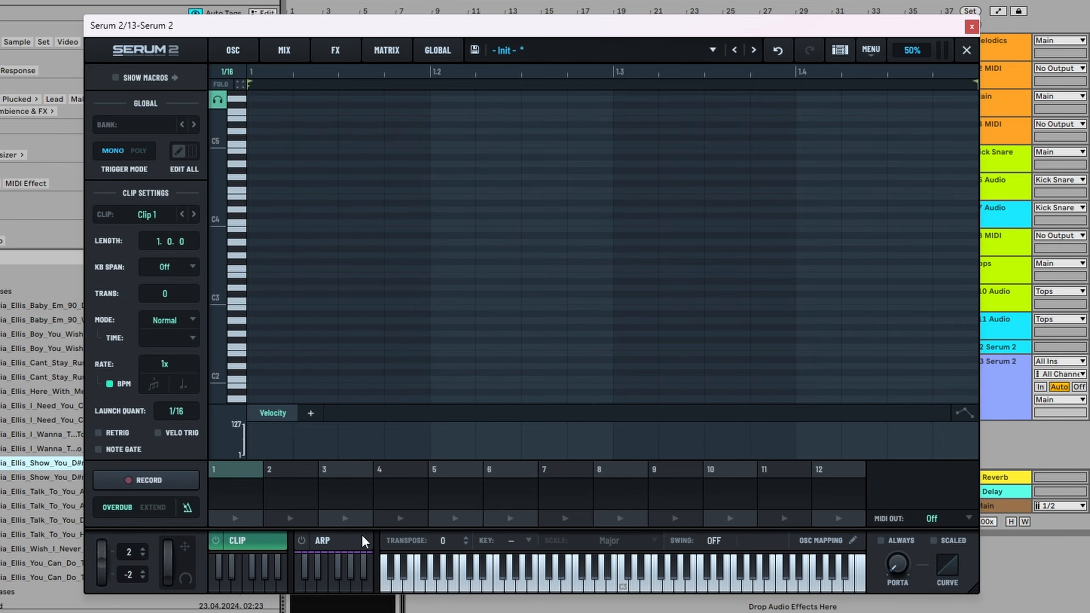
pyautogui.click(515, 540)
pyautogui.click(508, 407)
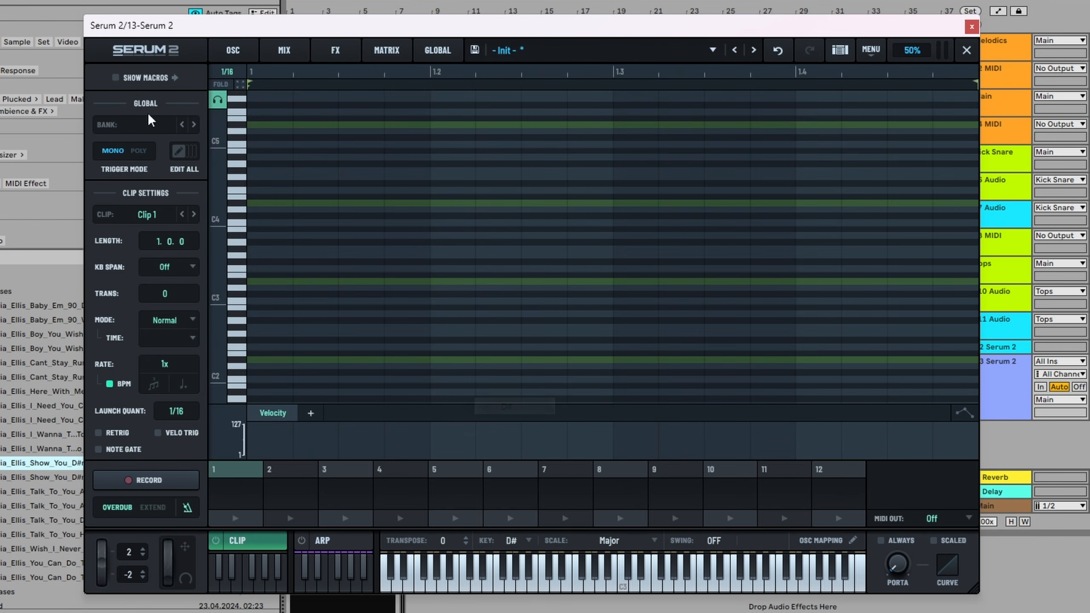
pyautogui.moveTo(183, 29)
pyautogui.mouseDown()
pyautogui.moveTo(281, 31)
pyautogui.moveTo(174, 23)
pyautogui.mouseUp()
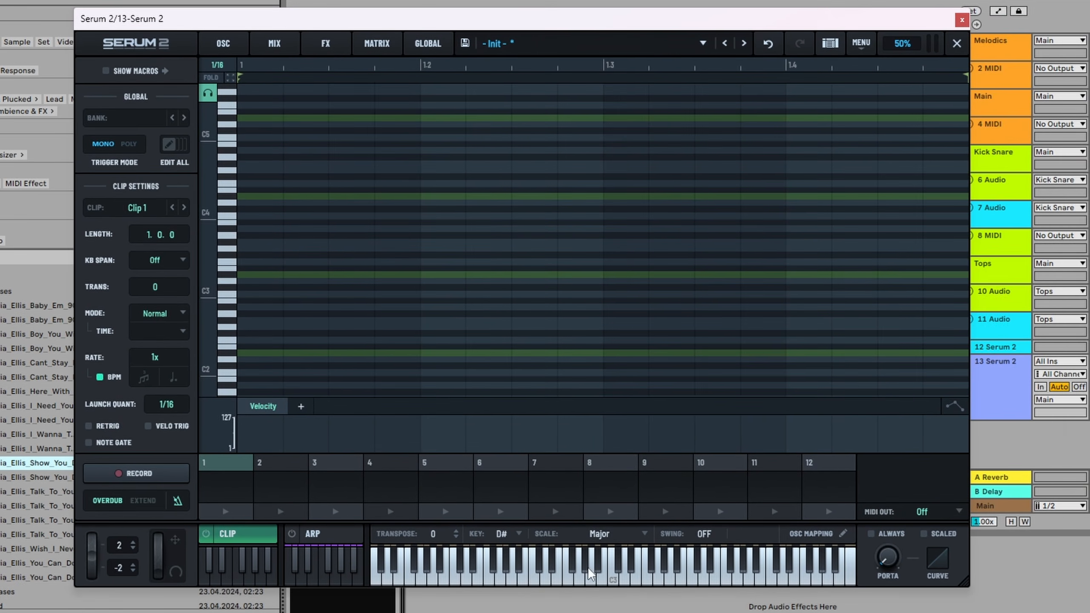
pyautogui.click(599, 533)
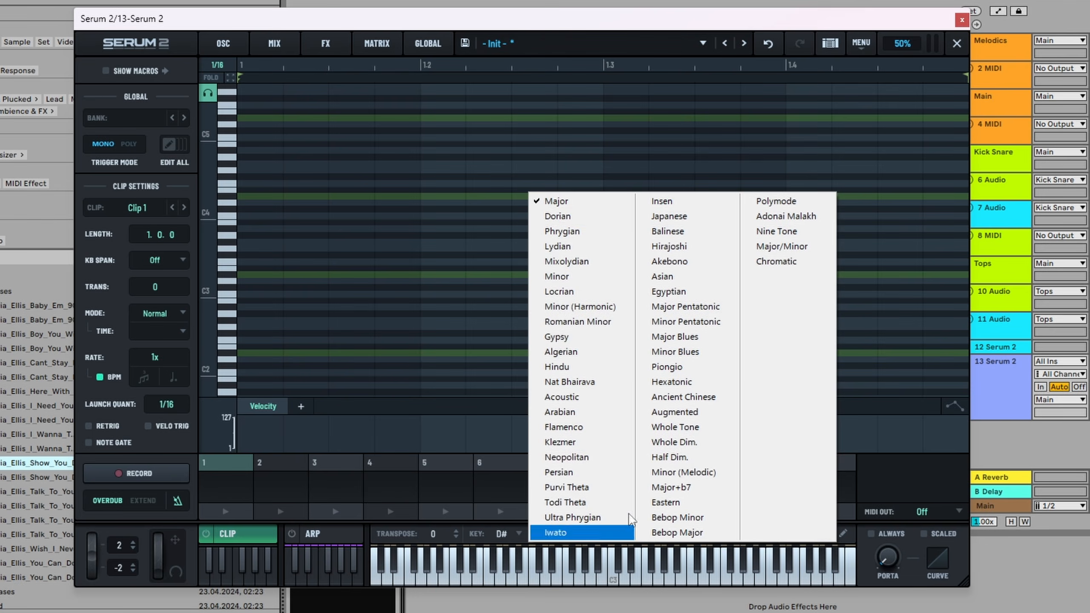
pyautogui.click(568, 276)
# - Try folding the clip editor's piano roll to the scale notes
pyautogui.click(218, 76)
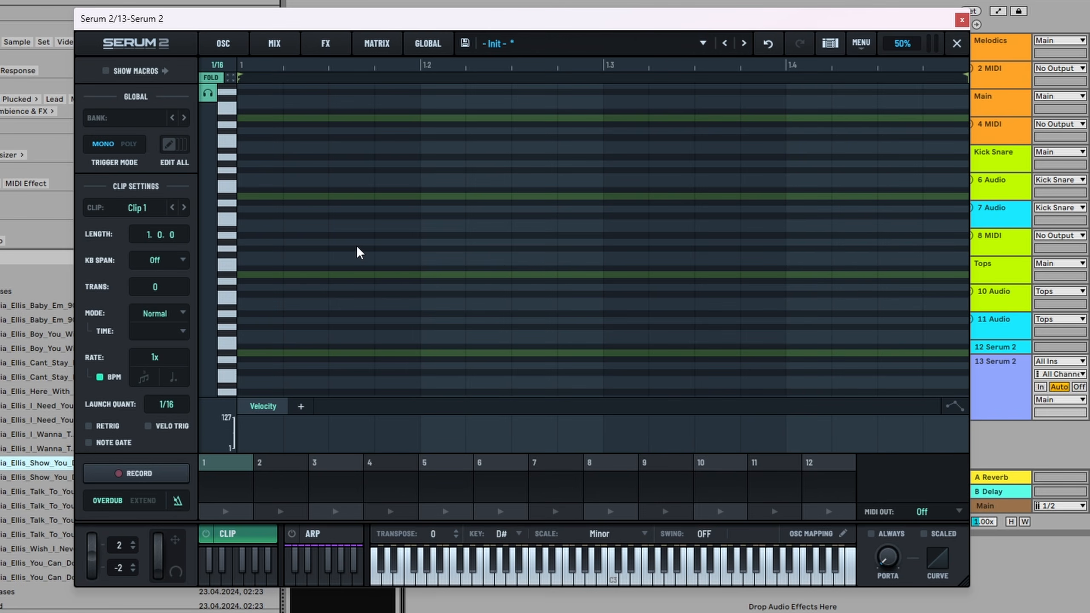
pyautogui.scroll(1, 401, 261)
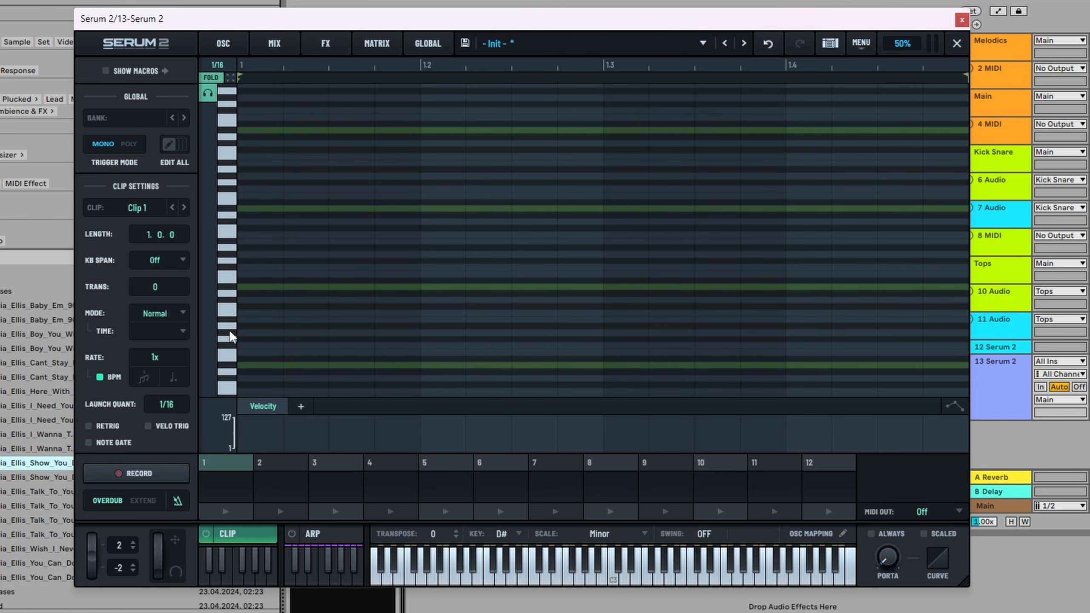
pyautogui.click(216, 78)
# - Add a sixteenth note on C1 at the start of Clip 1, check the oscillator mapping, and move the note to C0
pyautogui.scroll(-1, 245, 311)
pyautogui.click(246, 294)
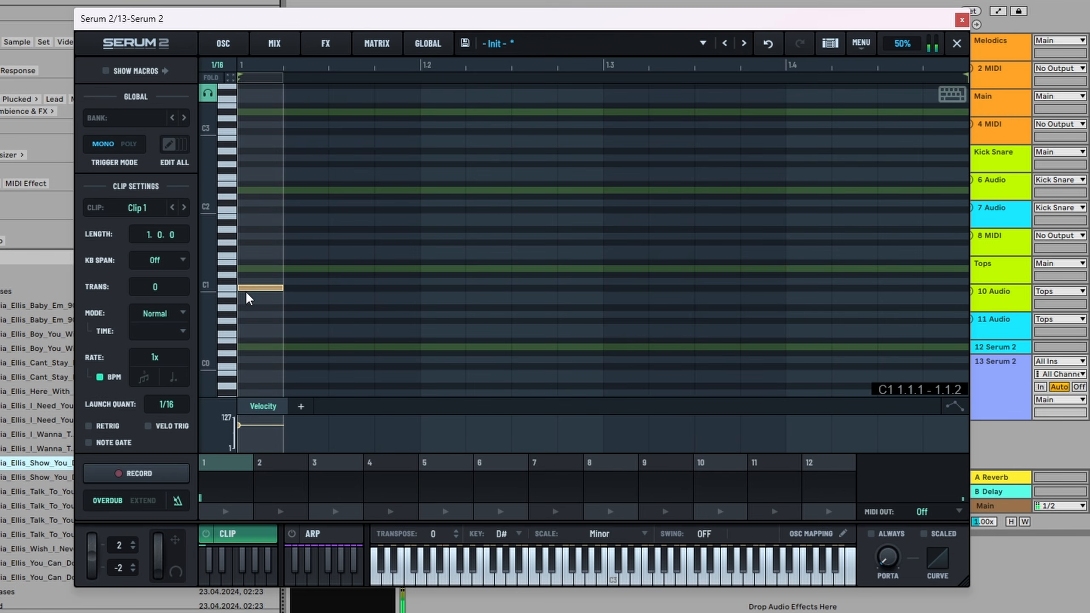
pyautogui.click(797, 534)
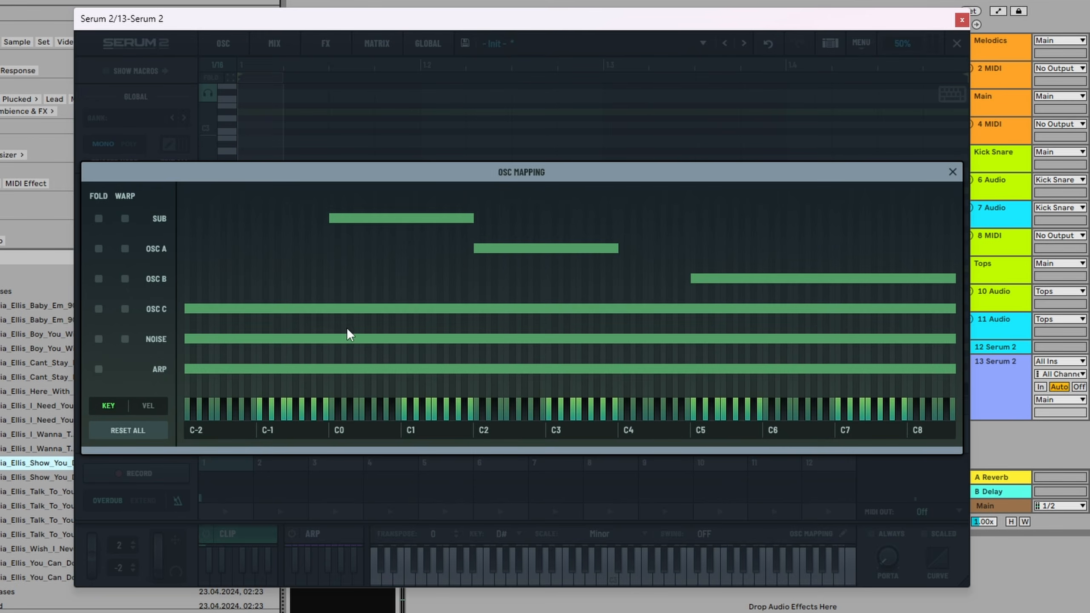
pyautogui.click(952, 171)
pyautogui.moveTo(256, 287); pyautogui.dragTo(264, 369)
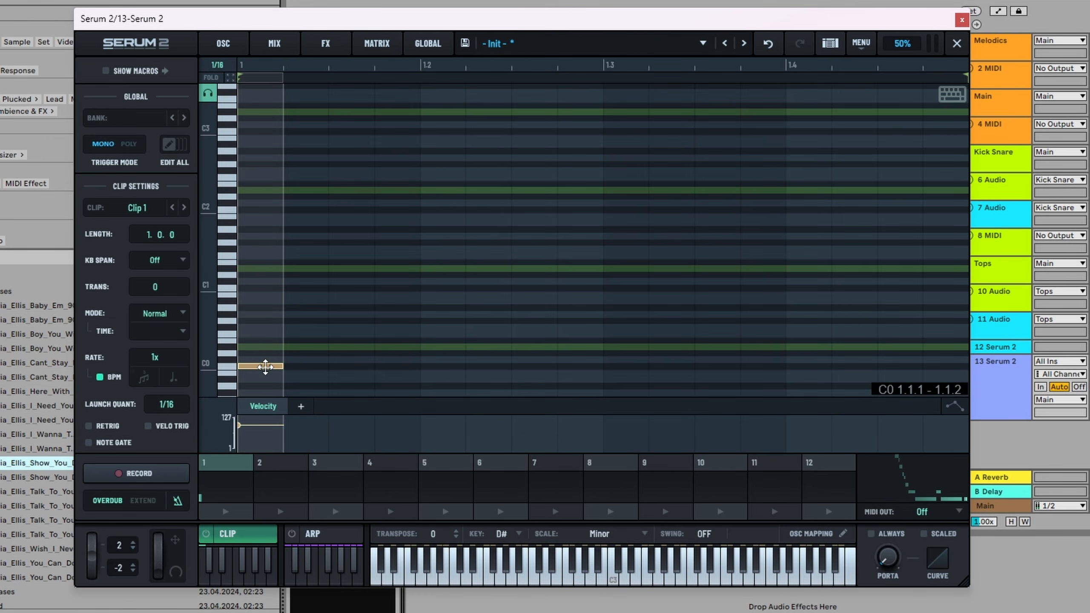
# - Review the oscillator key ranges, and move the clip note to D#1 with its end at 1.2.1
pyautogui.click(826, 534)
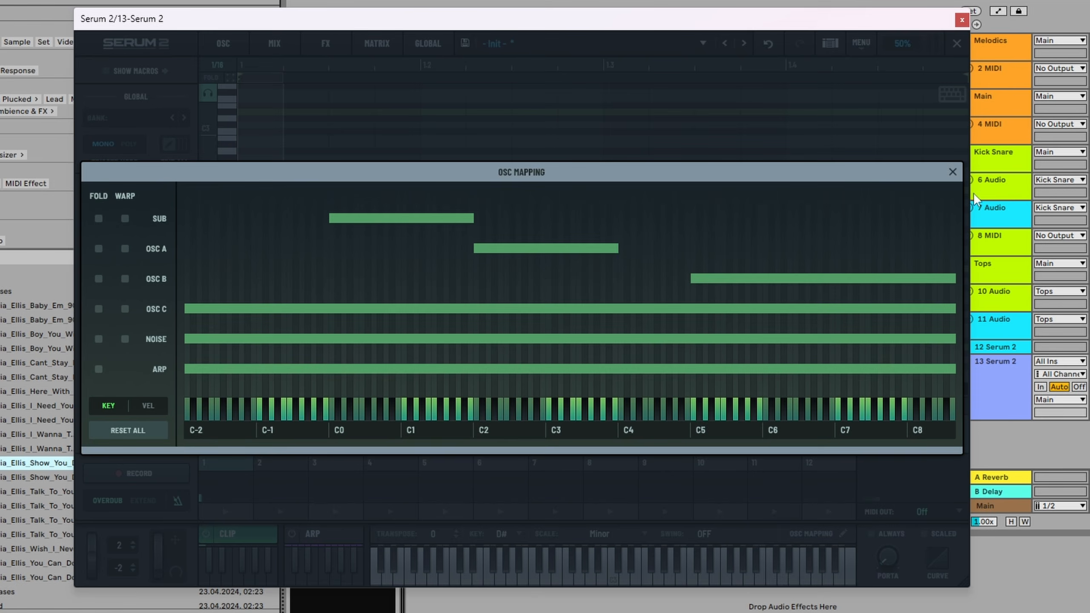
pyautogui.click(951, 172)
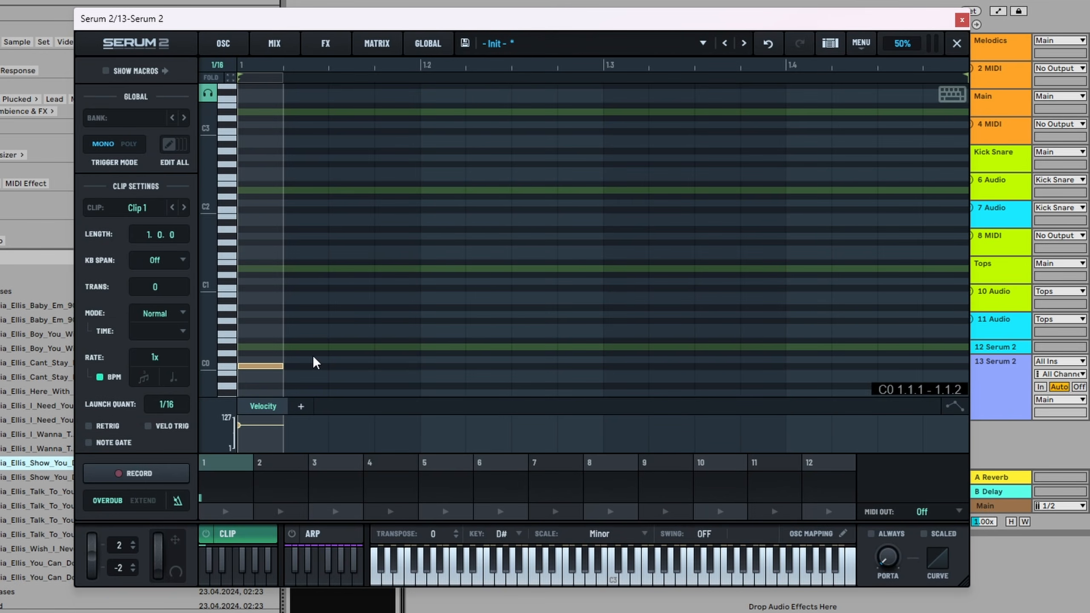
pyautogui.moveTo(267, 365); pyautogui.dragTo(423, 285)
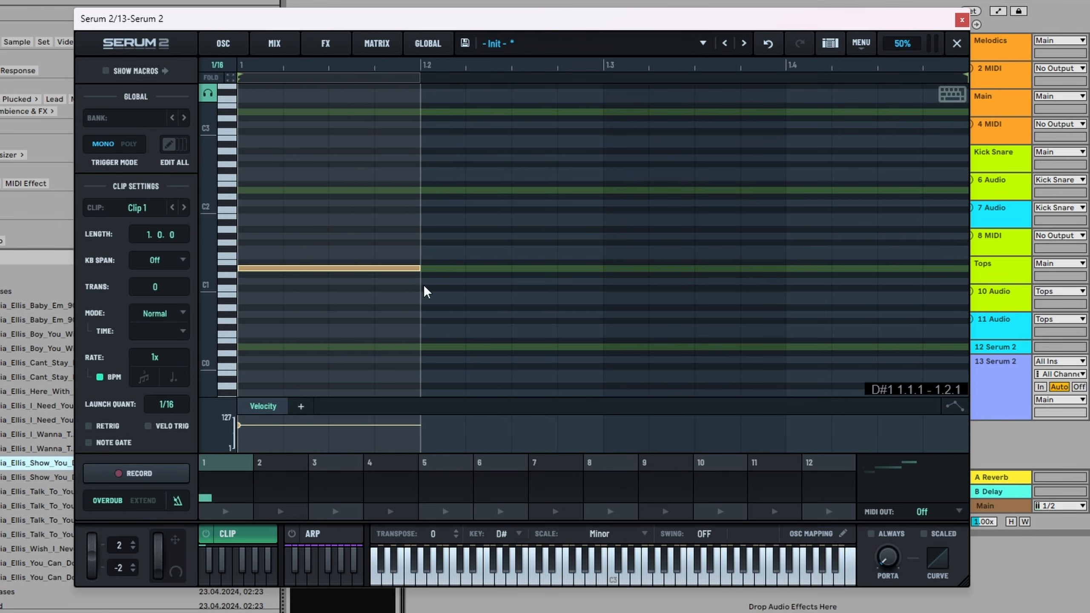
# - Try the clip note on C1 and C0 with no key set, and return the key to D#
pyautogui.click(520, 529)
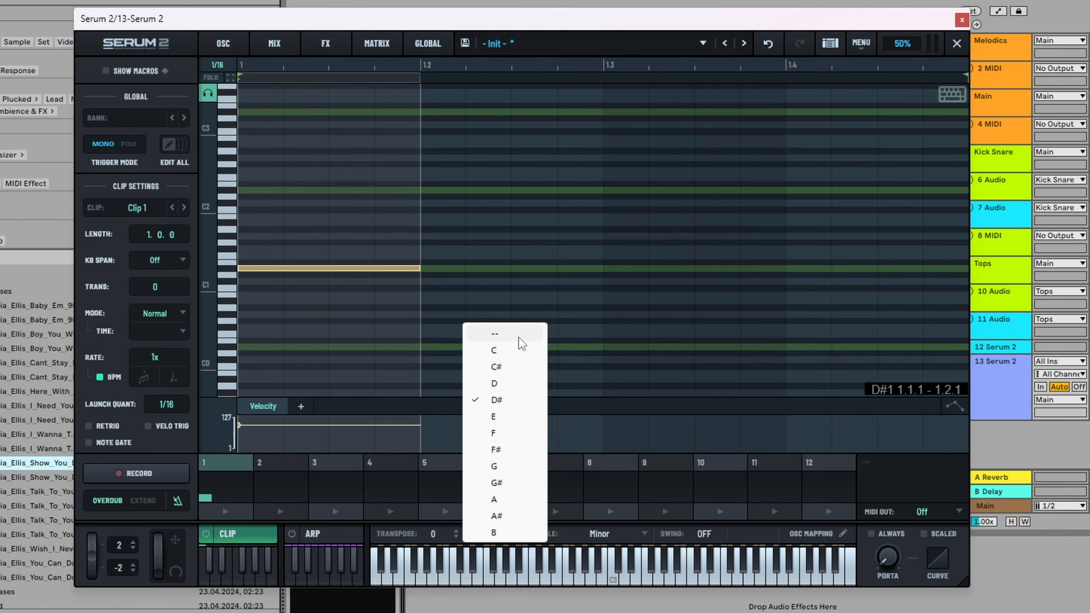
pyautogui.click(500, 333)
pyautogui.moveTo(335, 269); pyautogui.dragTo(333, 288)
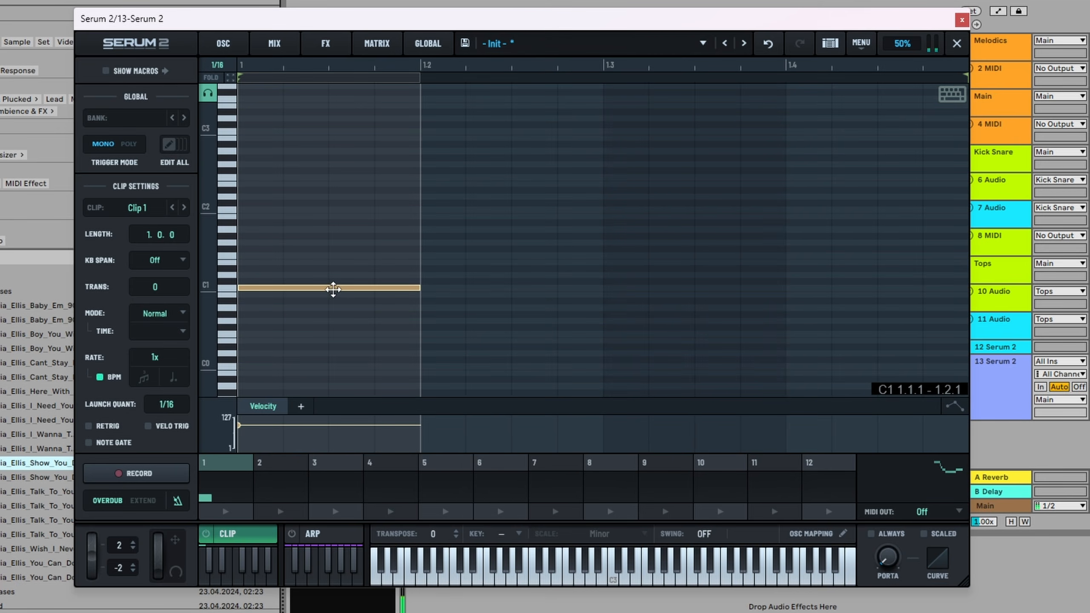
pyautogui.moveTo(251, 289); pyautogui.dragTo(256, 370)
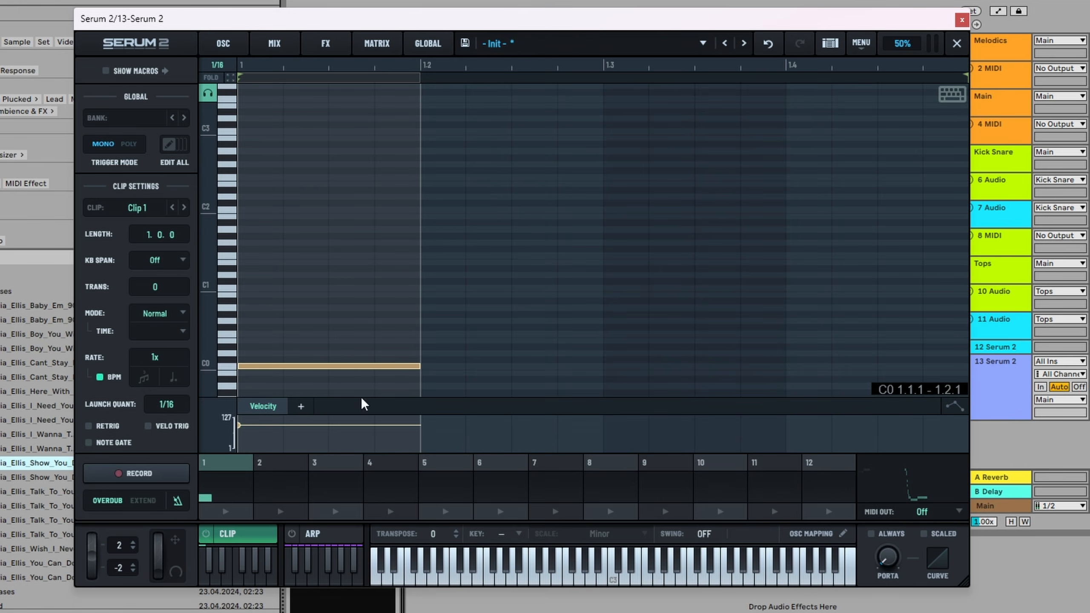
pyautogui.click(510, 533)
pyautogui.click(497, 532)
pyautogui.click(517, 535)
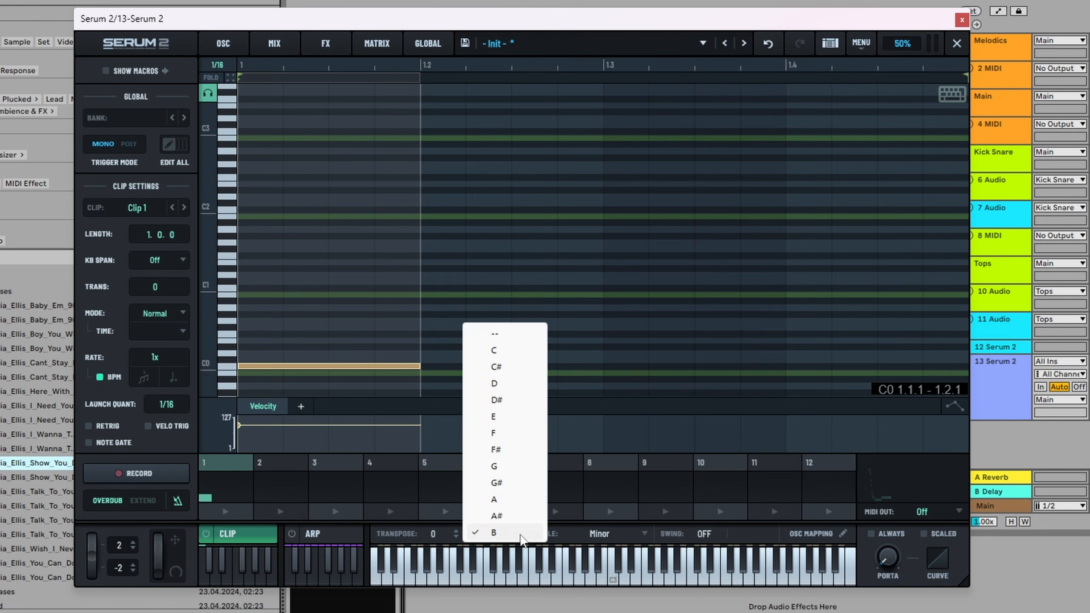
pyautogui.click(513, 399)
# - Move the clip note to C#1 and shorten it to end at 1.1.3
pyautogui.moveTo(301, 365); pyautogui.dragTo(302, 282)
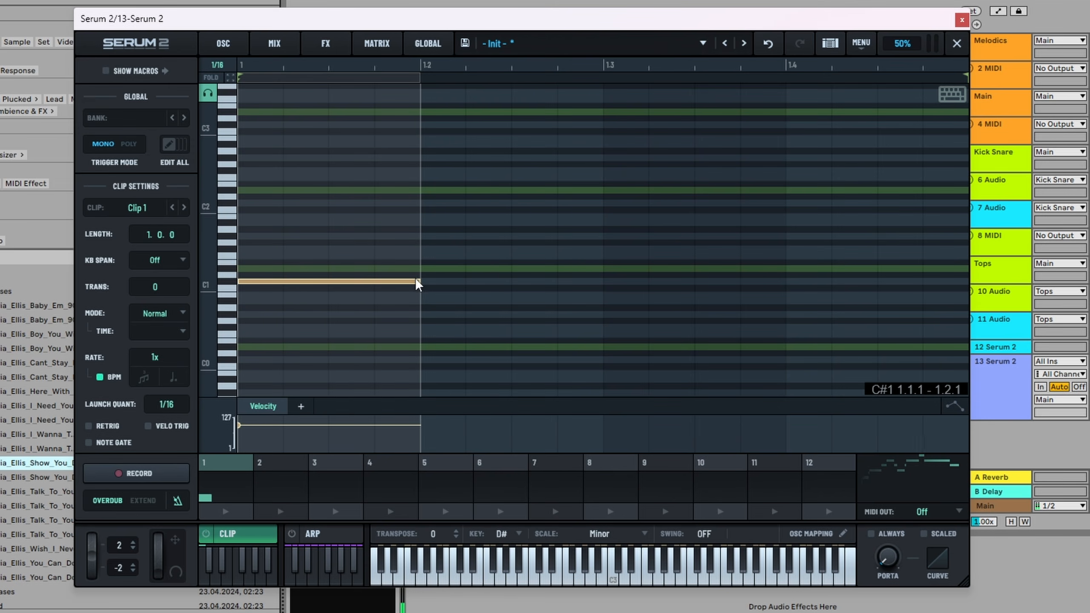
pyautogui.moveTo(417, 284); pyautogui.dragTo(328, 282)
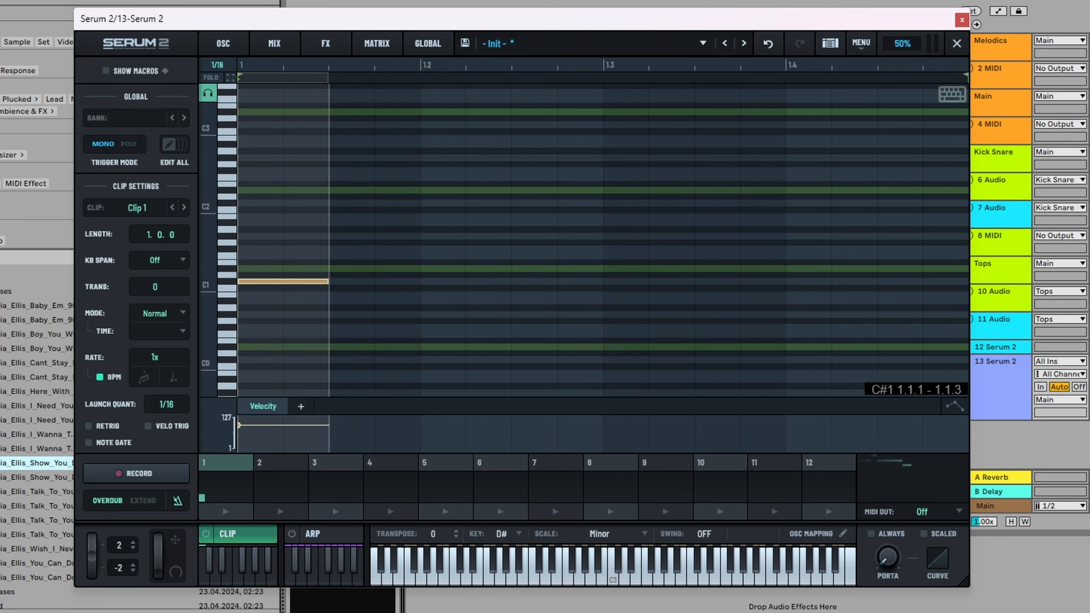
pyautogui.moveTo(315, 212); pyautogui.dragTo(268, 356)
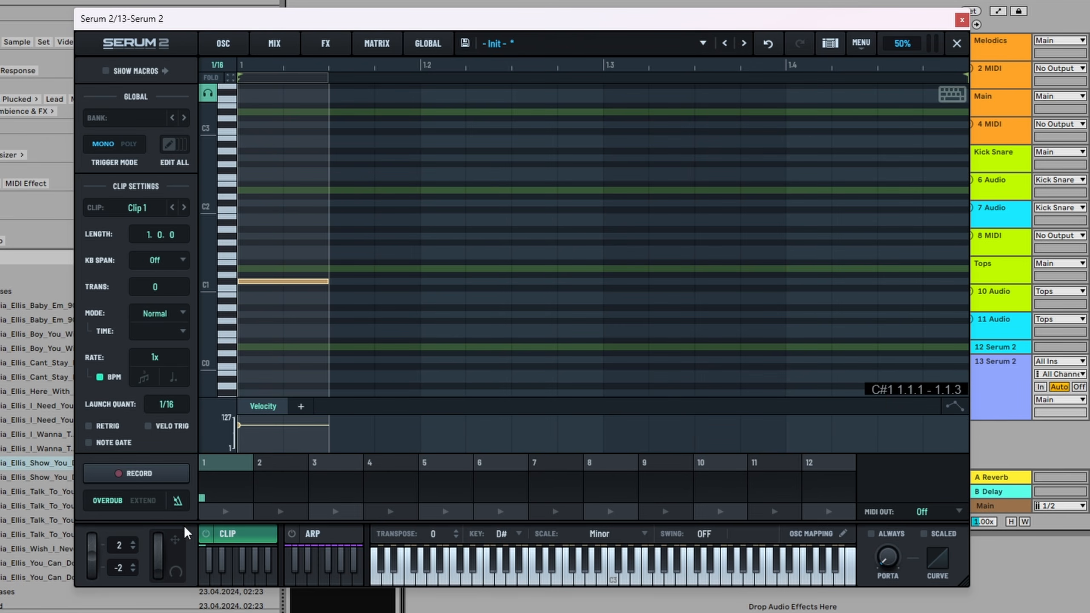
# - Enable Retrig for Clip 1 and launch the clip
pyautogui.click(91, 426)
pyautogui.click(234, 512)
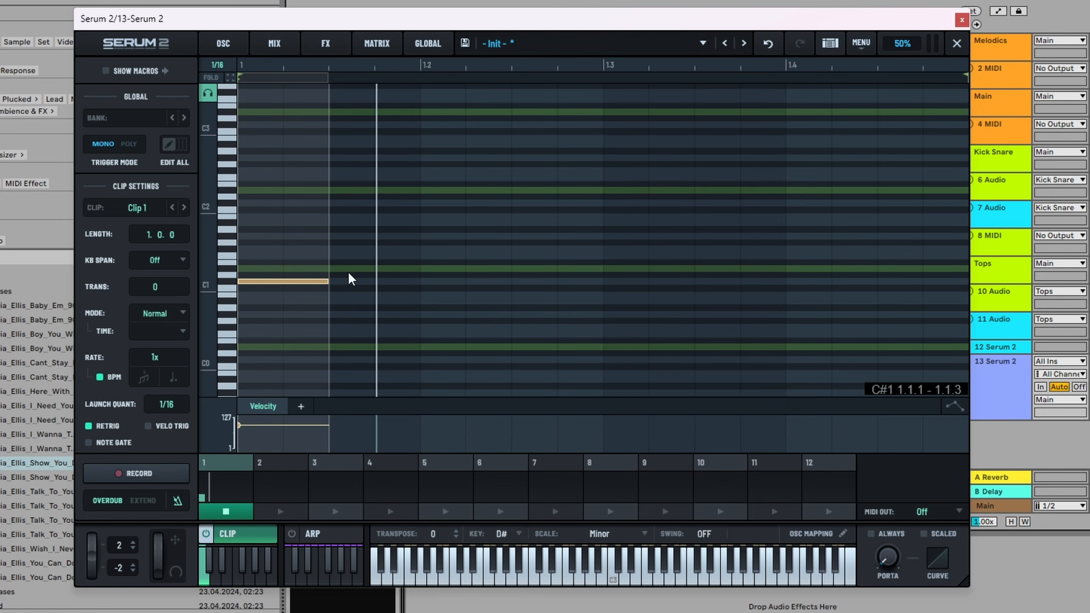
# - Extend the C#1 note to end at 1.4.2 and set Clip 1's length to 4 bars
pyautogui.moveTo(327, 281); pyautogui.dragTo(833, 282)
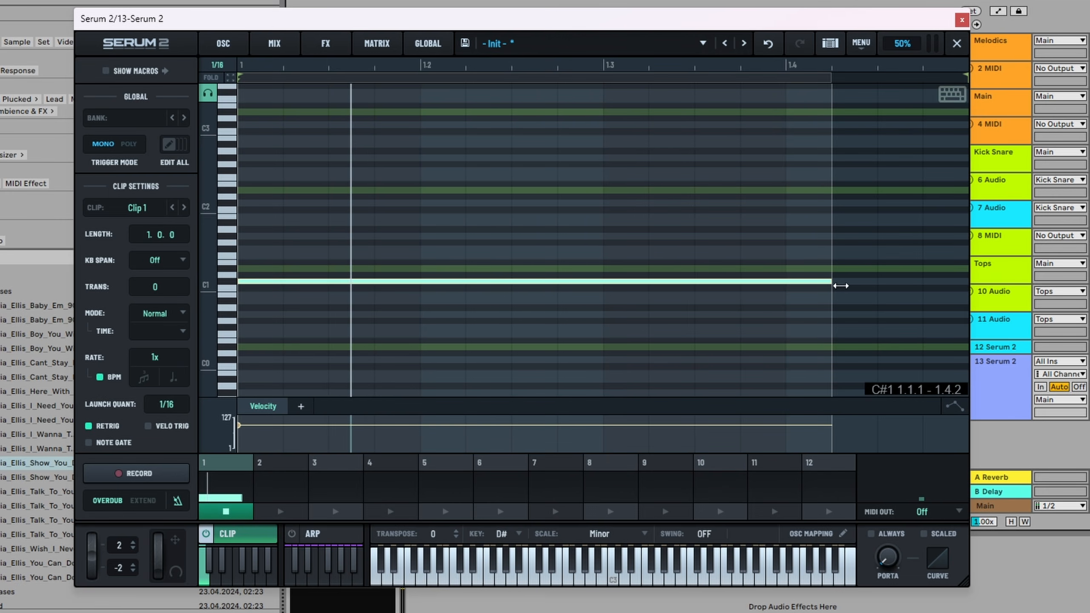
pyautogui.scroll(-2, 757, 283)
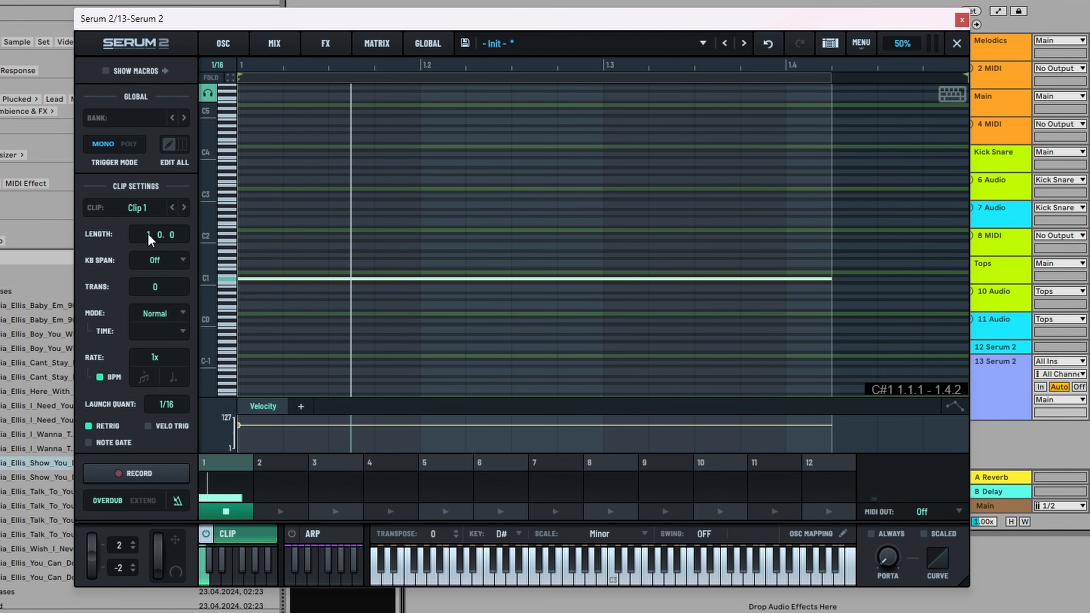
pyautogui.moveTo(150, 239)
pyautogui.mouseDown()
pyautogui.moveTo(155, 226)
pyautogui.moveTo(154, 236)
pyautogui.mouseUp()
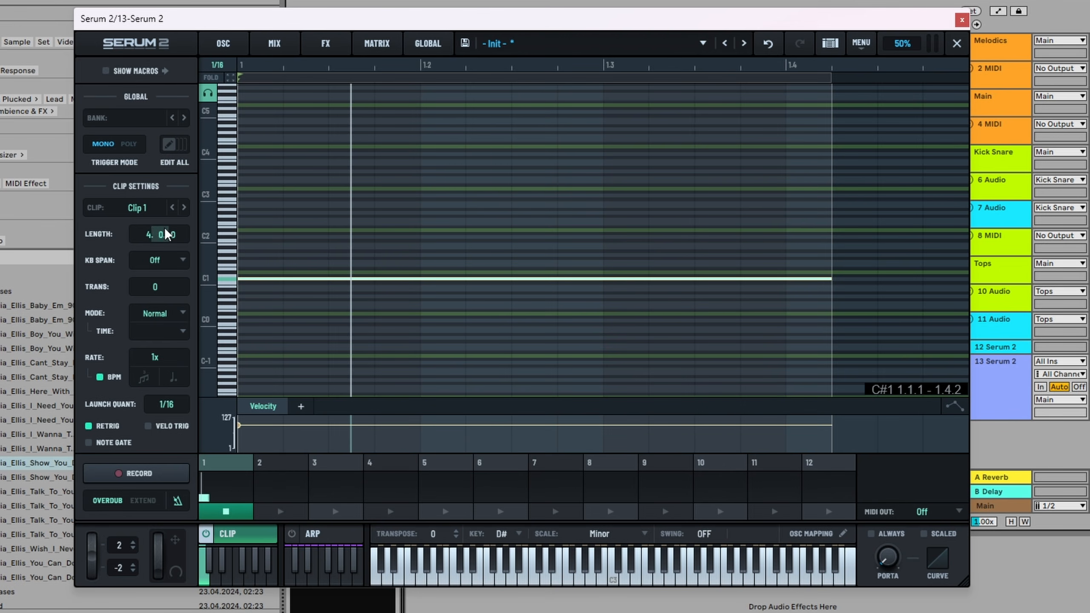
# - Shorten the C#1 note in Clip 1 to end at 1.4.1
pyautogui.scroll(-2, 451, 216)
pyautogui.scroll(3, 417, 238)
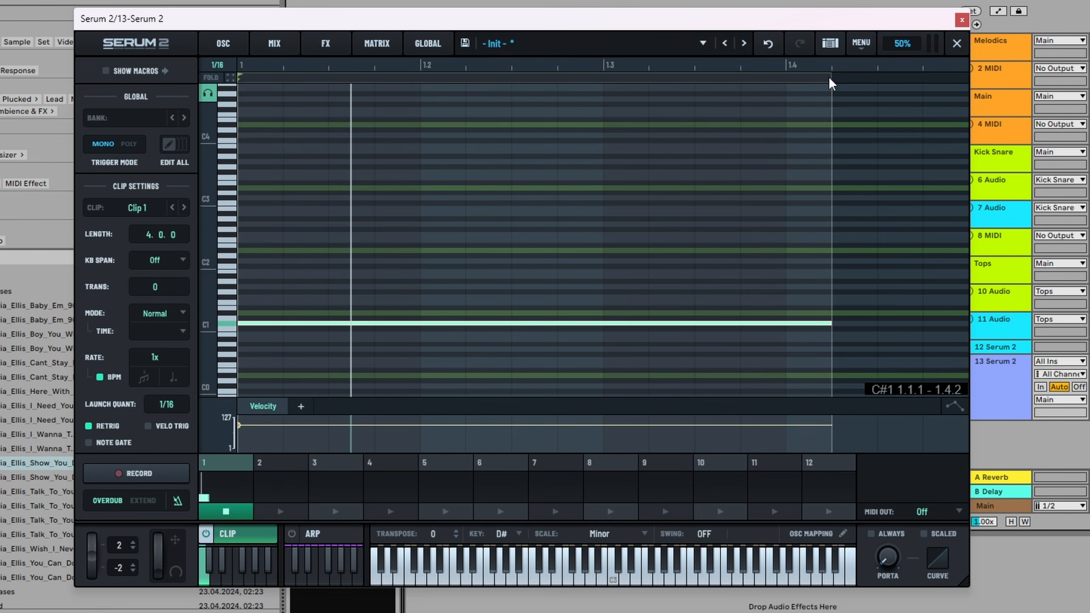
pyautogui.scroll(-5, 460, 148)
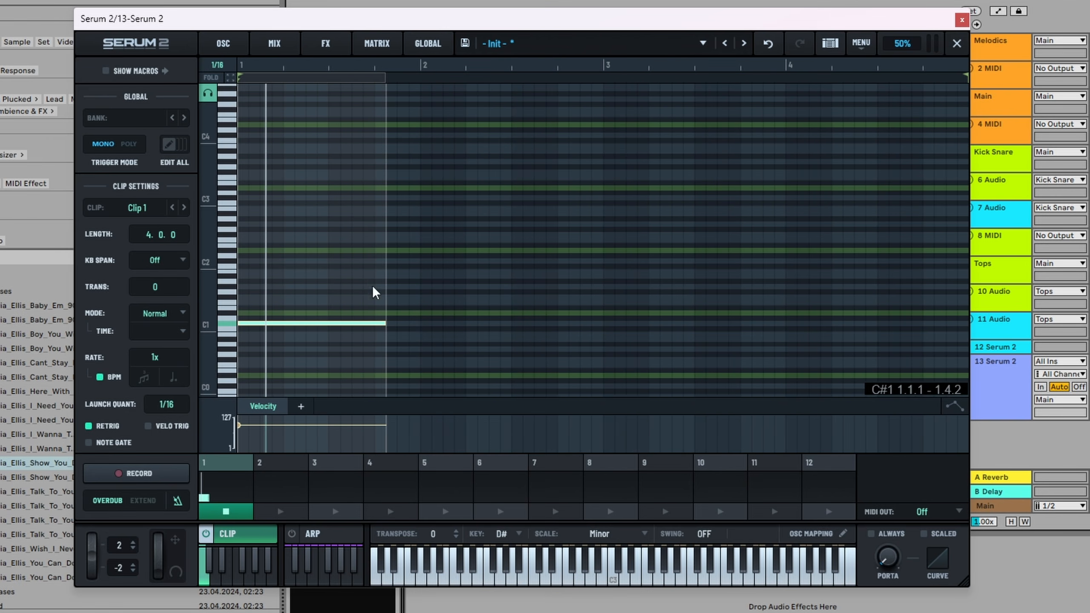
pyautogui.moveTo(385, 322); pyautogui.dragTo(279, 321)
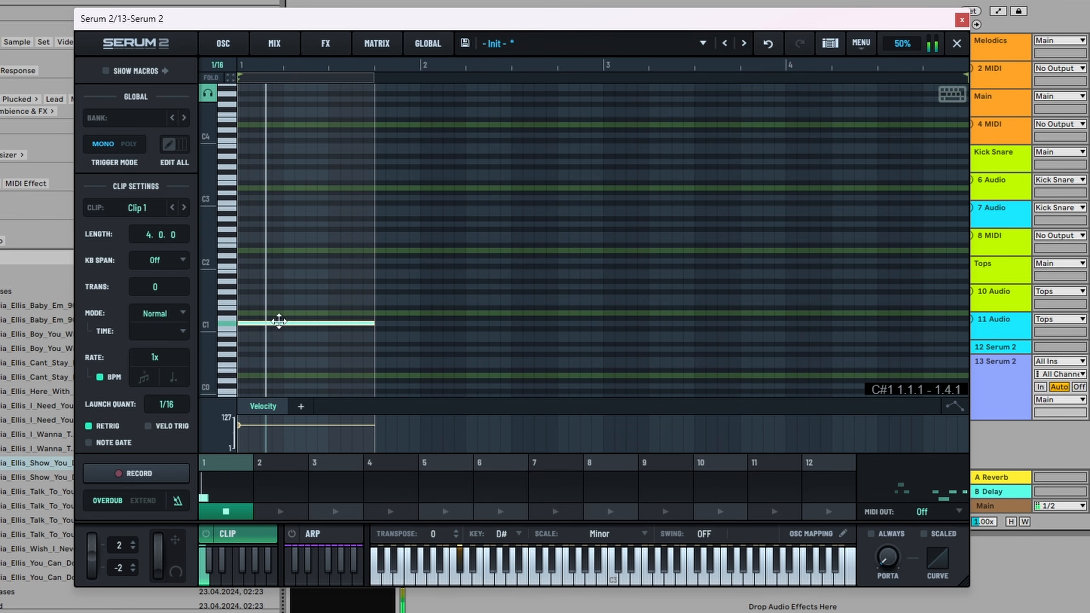
pyautogui.click(375, 301)
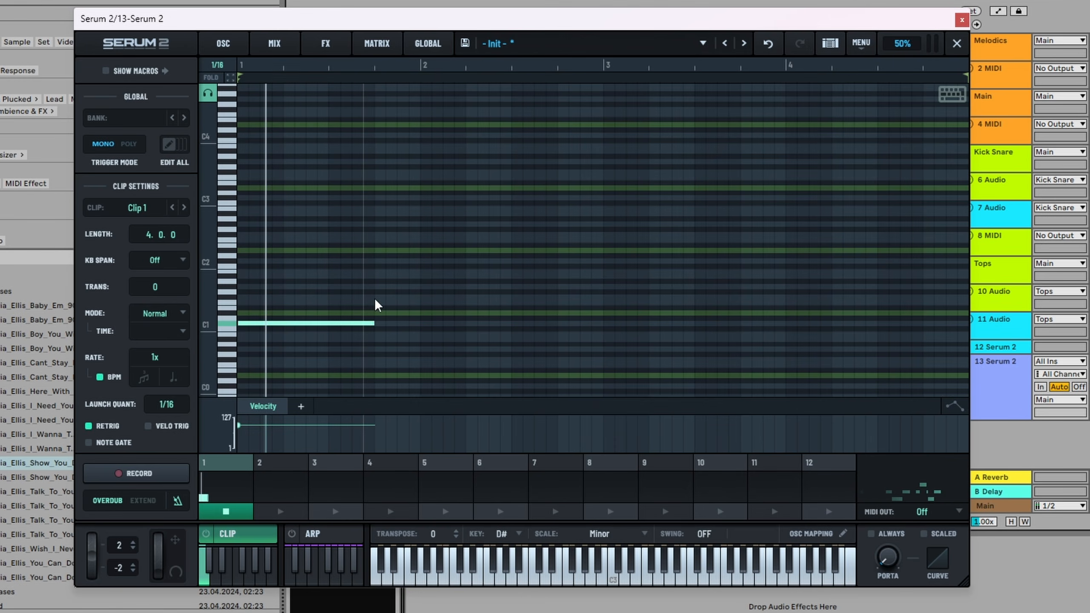
# - Add a D#1 note from 1.4.1 to 2.3.1 and an E1 note from 2.3.1 to 3.2.1
pyautogui.doubleClick(353, 303)
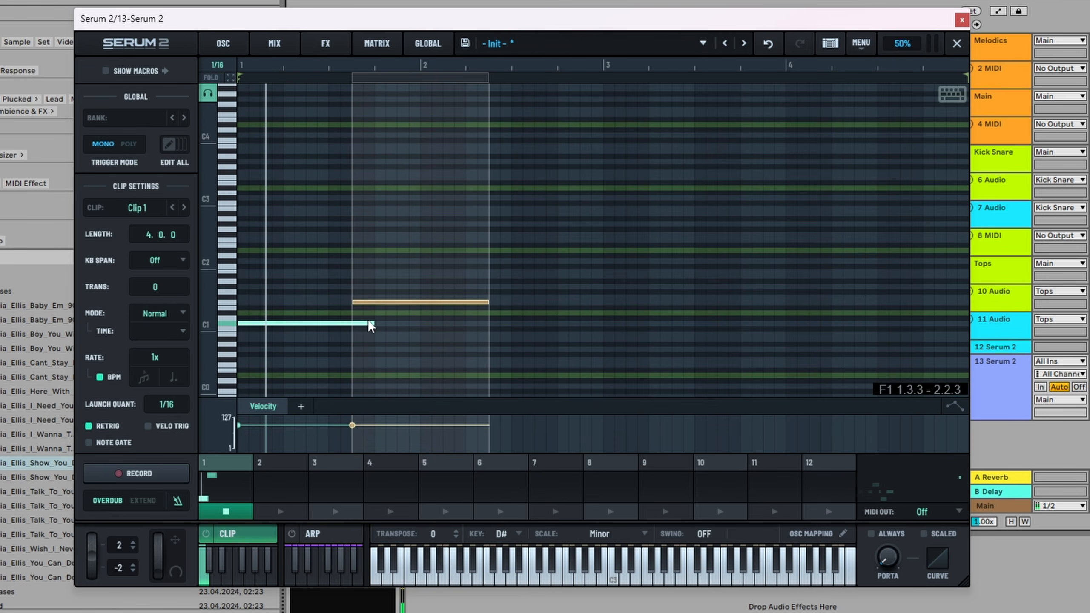
pyautogui.moveTo(372, 303); pyautogui.dragTo(395, 312)
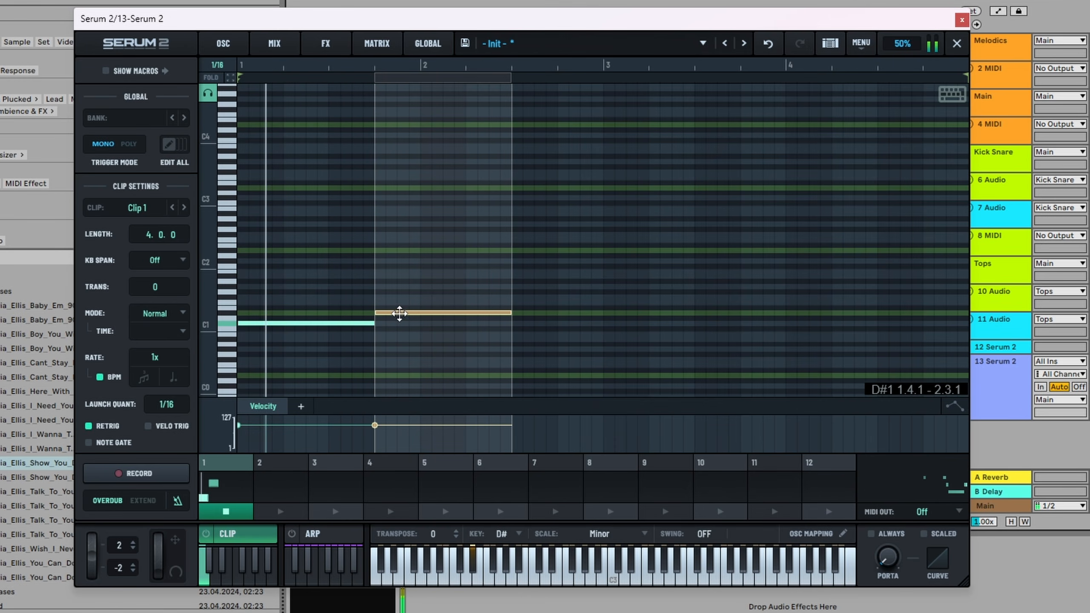
pyautogui.doubleClick(532, 270)
pyautogui.moveTo(542, 270); pyautogui.dragTo(534, 306)
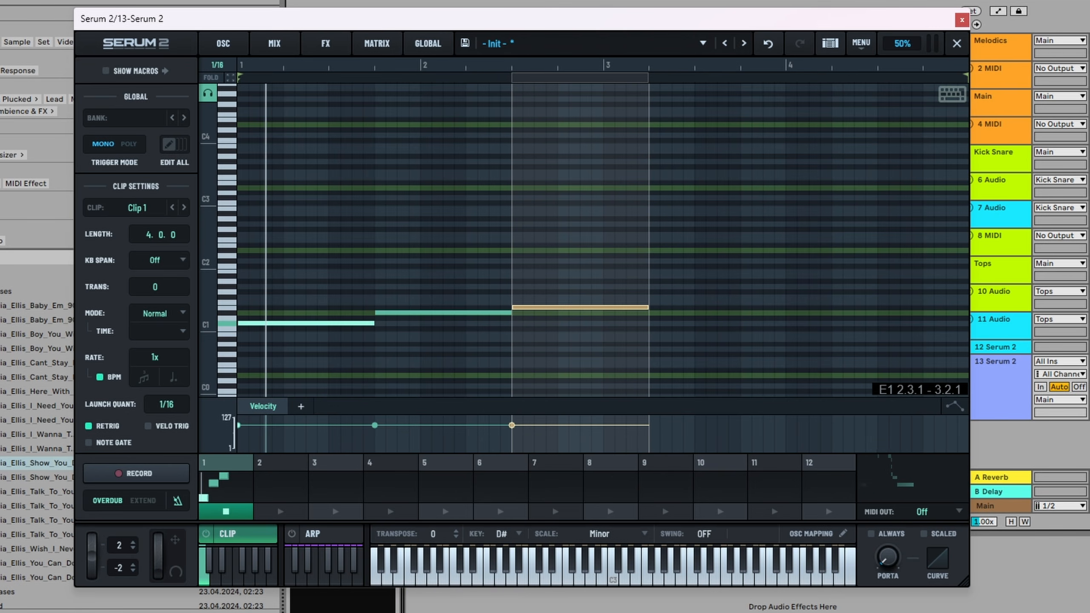
# - Disable Retrig for Clip 1 and launch the clip
pyautogui.click(441, 2)
pyautogui.click(89, 426)
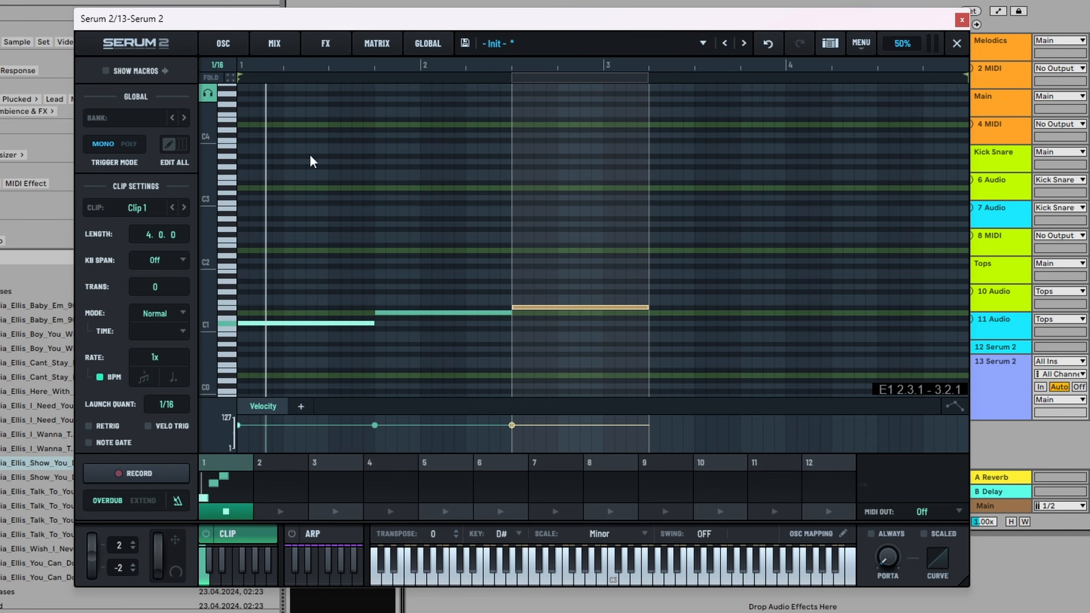
pyautogui.click(393, 196)
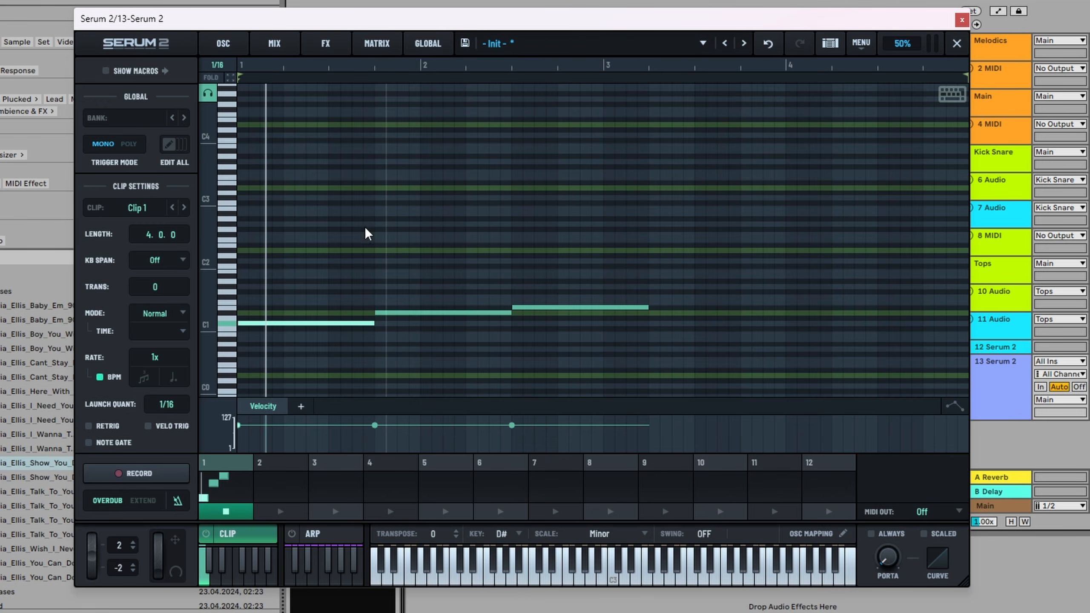
pyautogui.click(209, 541)
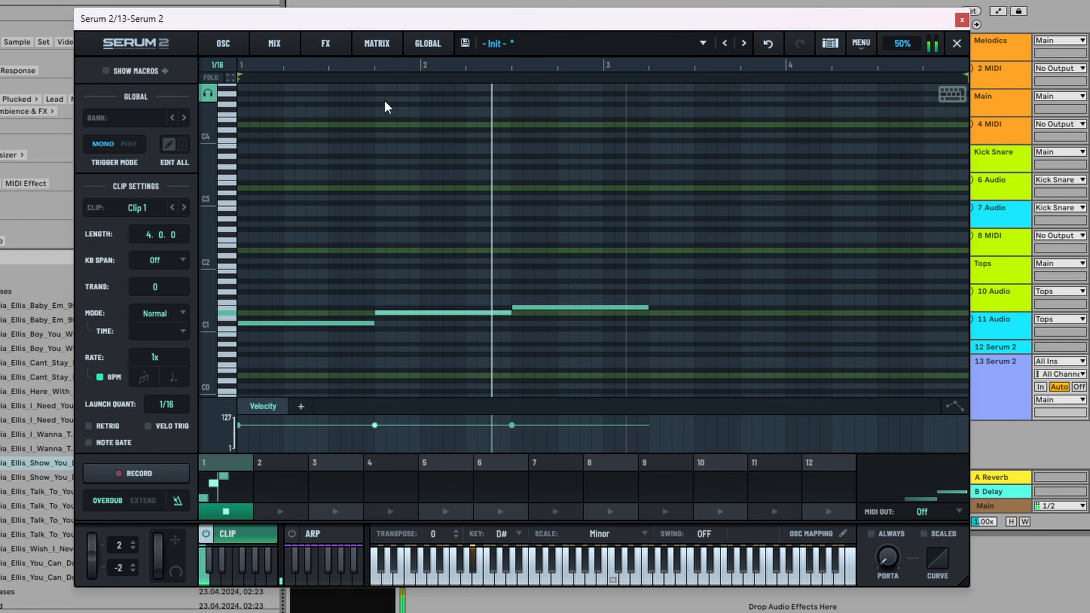
# - Raise the third note to F1 and fit the piano roll view to the clip's notes
pyautogui.moveTo(536, 307); pyautogui.dragTo(535, 302)
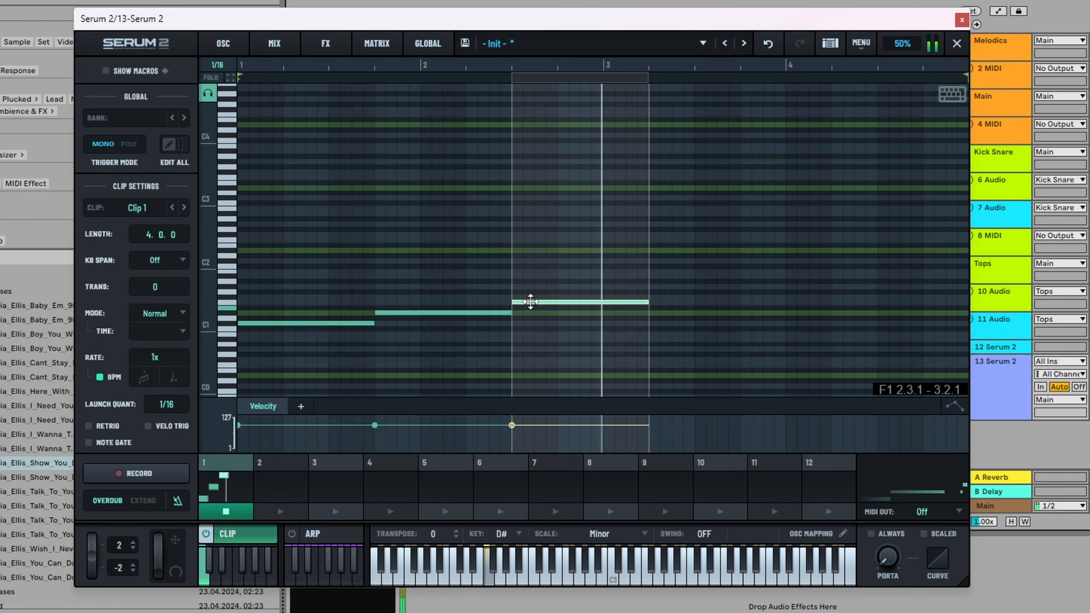
pyautogui.click(212, 77)
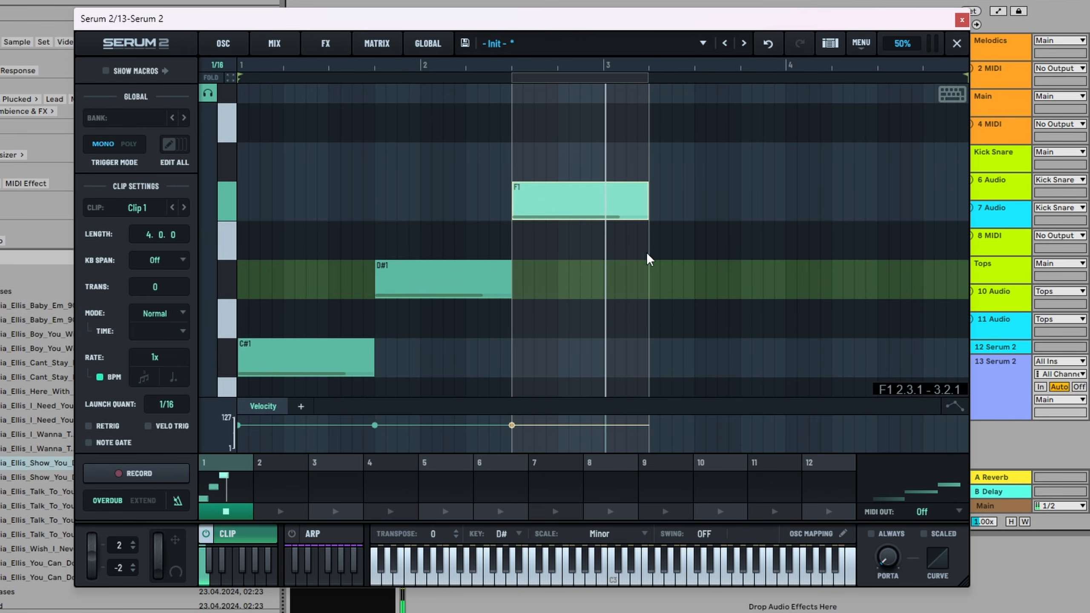
pyautogui.scroll(-2, 442, 307)
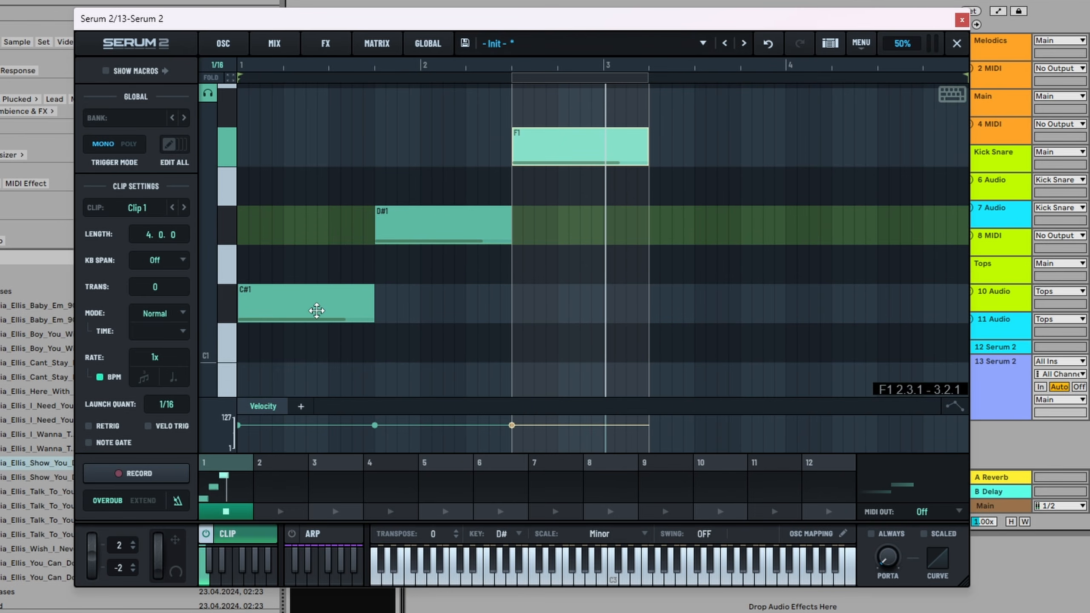
# - Move the three clip notes down to B0, C#1 and D#1, keeping their timing
pyautogui.scroll(-3, 317, 309)
pyautogui.moveTo(314, 212); pyautogui.dragTo(314, 327)
pyautogui.scroll(-2, 314, 327)
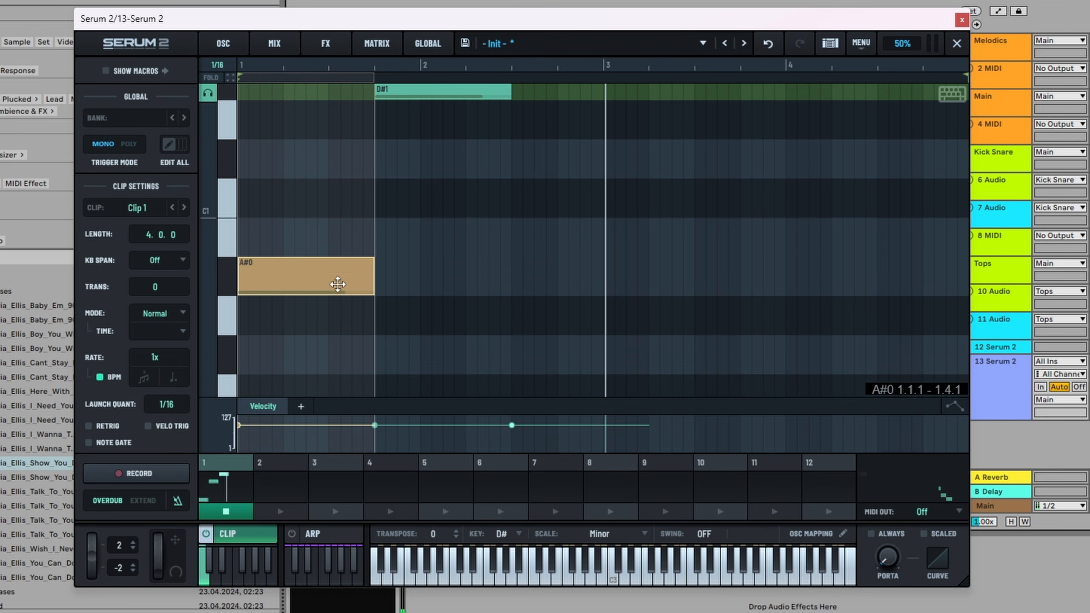
pyautogui.moveTo(413, 97); pyautogui.dragTo(408, 244)
pyautogui.scroll(3, 564, 187)
pyautogui.moveTo(548, 102); pyautogui.dragTo(540, 170)
pyautogui.moveTo(454, 341); pyautogui.dragTo(457, 257)
pyautogui.moveTo(315, 381); pyautogui.dragTo(321, 324)
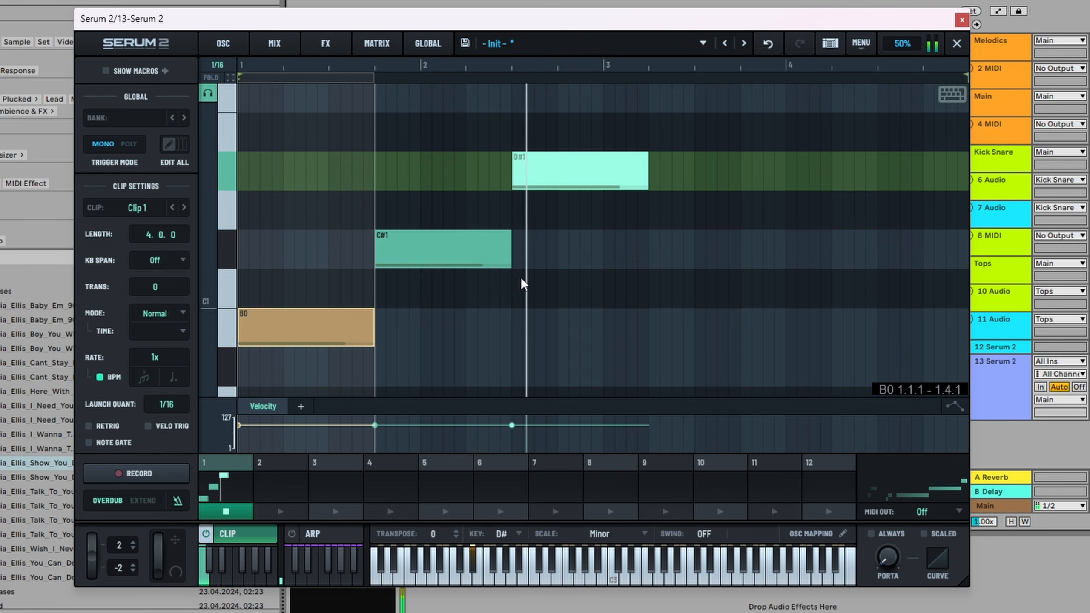
# - Extend the D#1 note to end at 4.1.1
pyautogui.click(648, 160)
pyautogui.moveTo(649, 159); pyautogui.dragTo(785, 159)
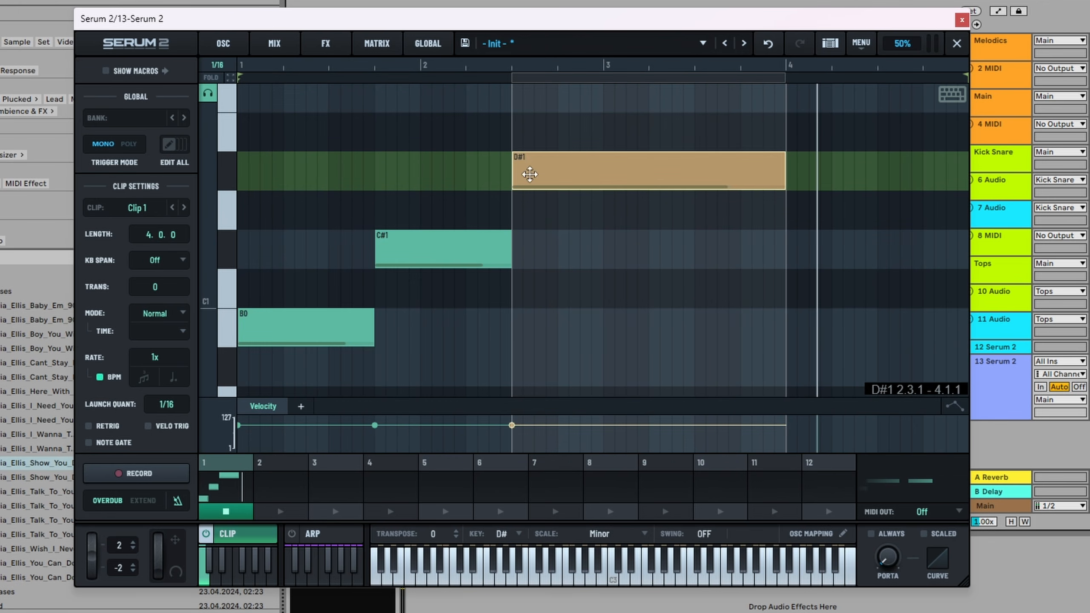
pyautogui.scroll(-2, 529, 175)
pyautogui.scroll(2, 530, 175)
pyautogui.moveTo(965, 76)
pyautogui.mouseDown()
pyautogui.moveTo(822, 80)
pyautogui.moveTo(968, 79)
pyautogui.mouseUp()
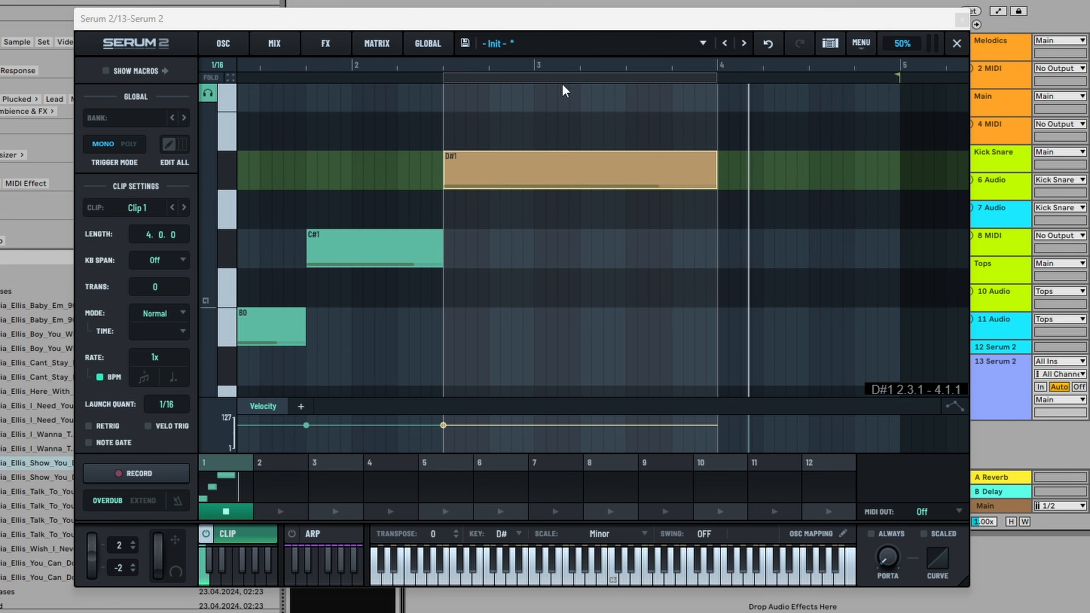
pyautogui.moveTo(433, 63); pyautogui.dragTo(186, 74)
pyautogui.scroll(-2, 497, 177)
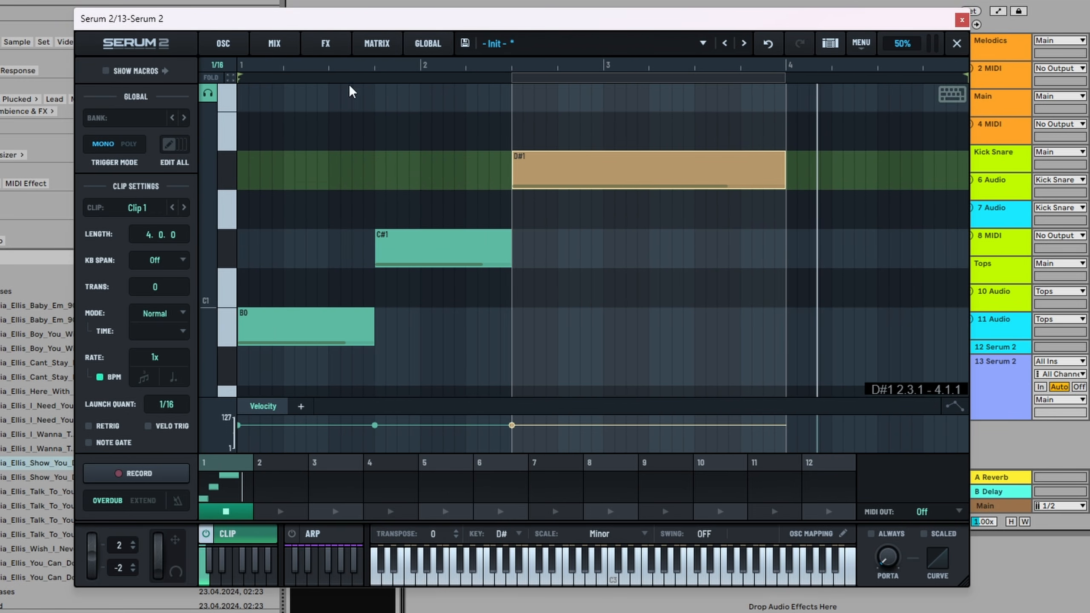
# - Play the clip, and shift the C#1 and D#1 notes together so that C#1 starts at 2.1.1
pyautogui.press('space')
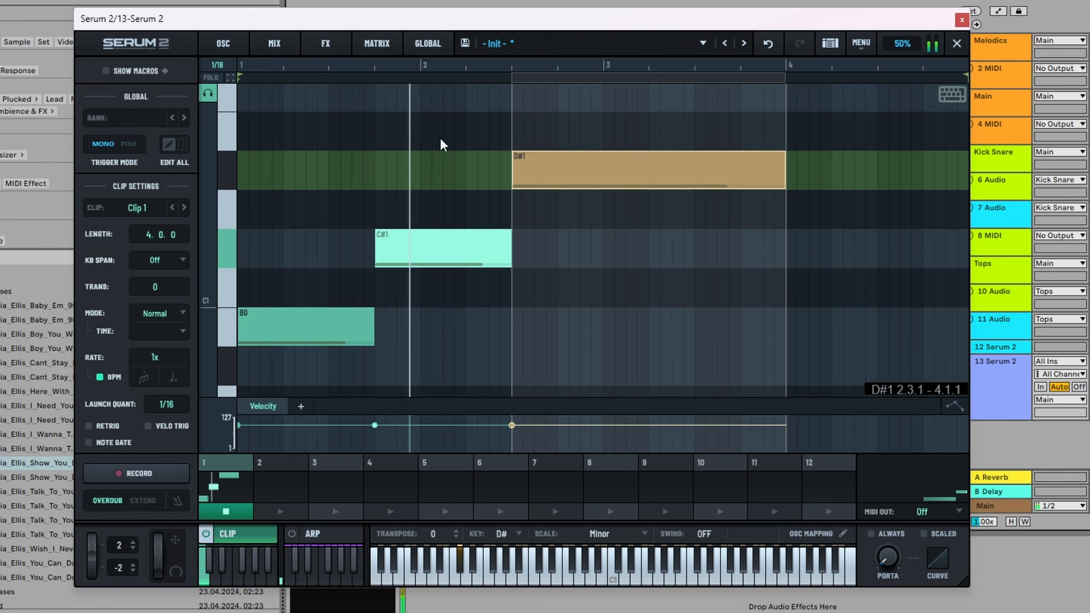
pyautogui.press('space')
pyautogui.moveTo(698, 124); pyautogui.dragTo(429, 295)
pyautogui.moveTo(428, 257); pyautogui.dragTo(471, 254)
pyautogui.click(411, 334)
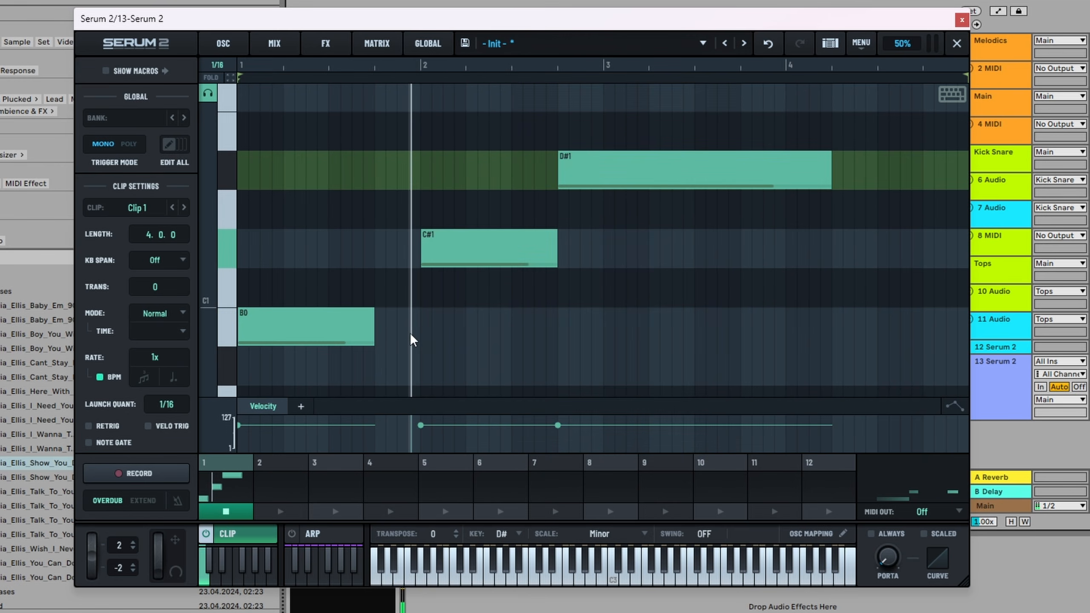
# - Make B0 last until 2.1.1 and C#1 until 3.1.1, with D#1 starting at 3.1.1
pyautogui.moveTo(373, 319); pyautogui.dragTo(420, 320)
pyautogui.moveTo(628, 154); pyautogui.dragTo(673, 156)
pyautogui.moveTo(558, 241); pyautogui.dragTo(597, 242)
pyautogui.press('space')
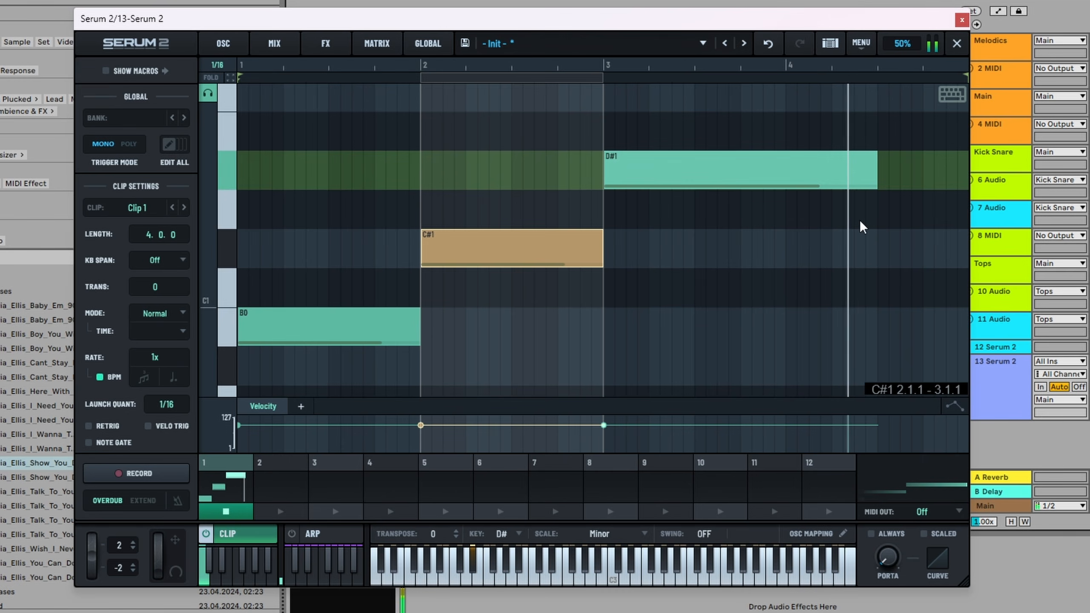
# - Extend the D#1 note to end at 5.1.1 and play the clip
pyautogui.moveTo(877, 166); pyautogui.dragTo(961, 163)
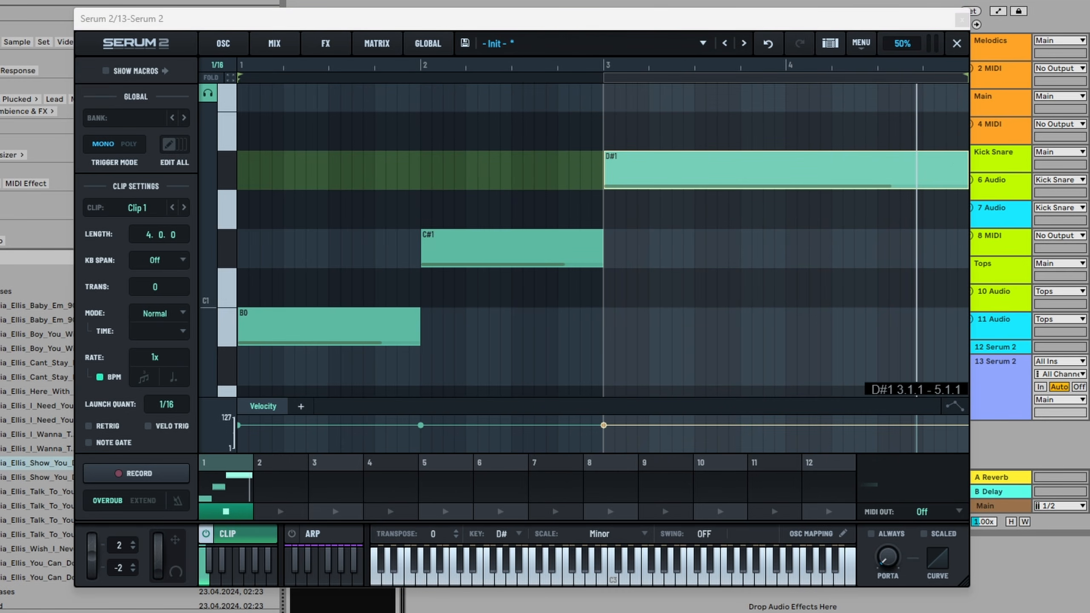
pyautogui.press('space')
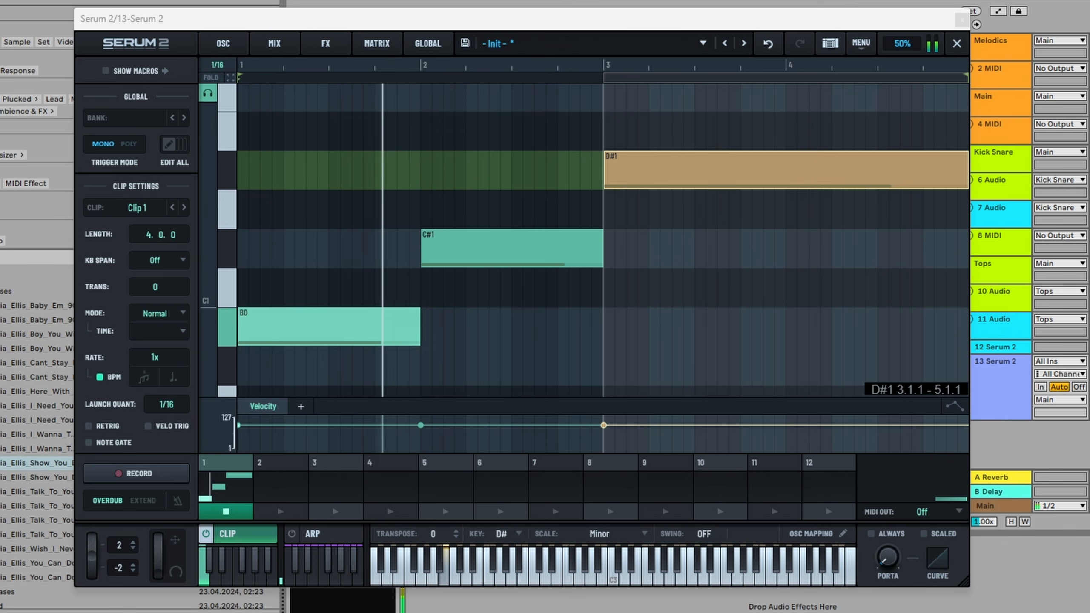
pyautogui.press('space')
# - Try Clip 1 at a 2x rate and return the rate to 1x
pyautogui.click(158, 356)
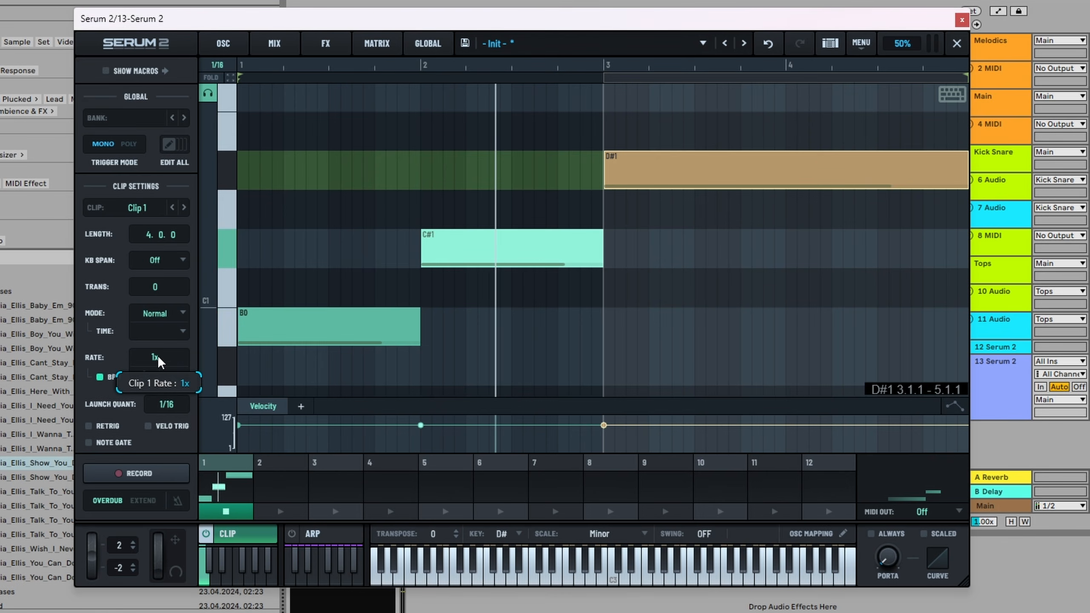
pyautogui.moveTo(157, 355); pyautogui.dragTo(158, 353)
pyautogui.press('space')
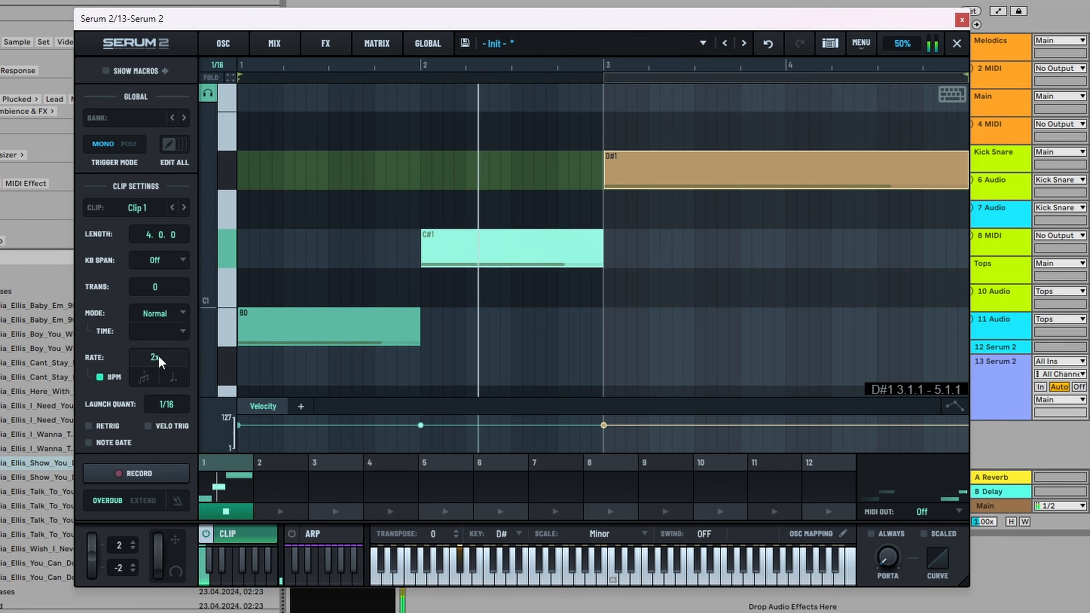
pyautogui.moveTo(158, 355); pyautogui.dragTo(155, 374)
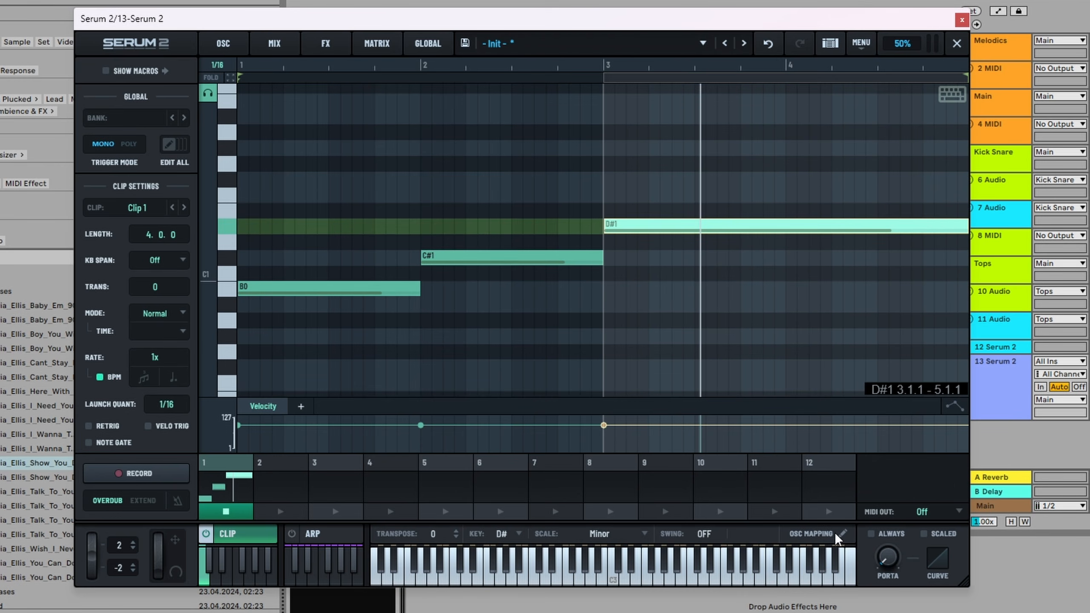
# - Check the oscillator key ranges, and add G2 from 1.1.1 to 1.1.3 and F2 from 1.1.3 to 1.2.1
pyautogui.click(834, 532)
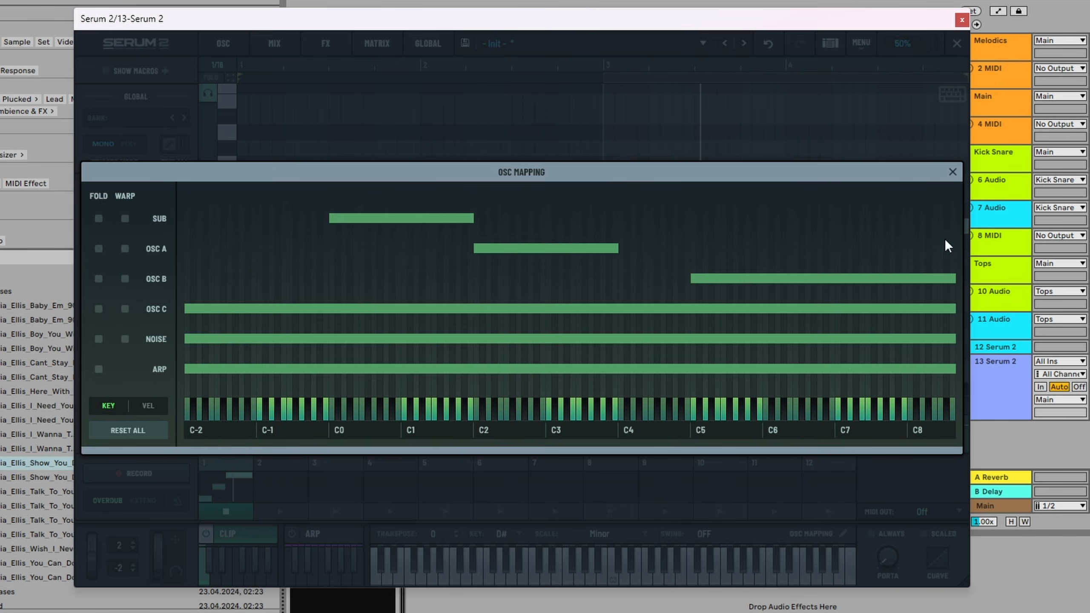
pyautogui.click(952, 172)
pyautogui.scroll(5, 244, 249)
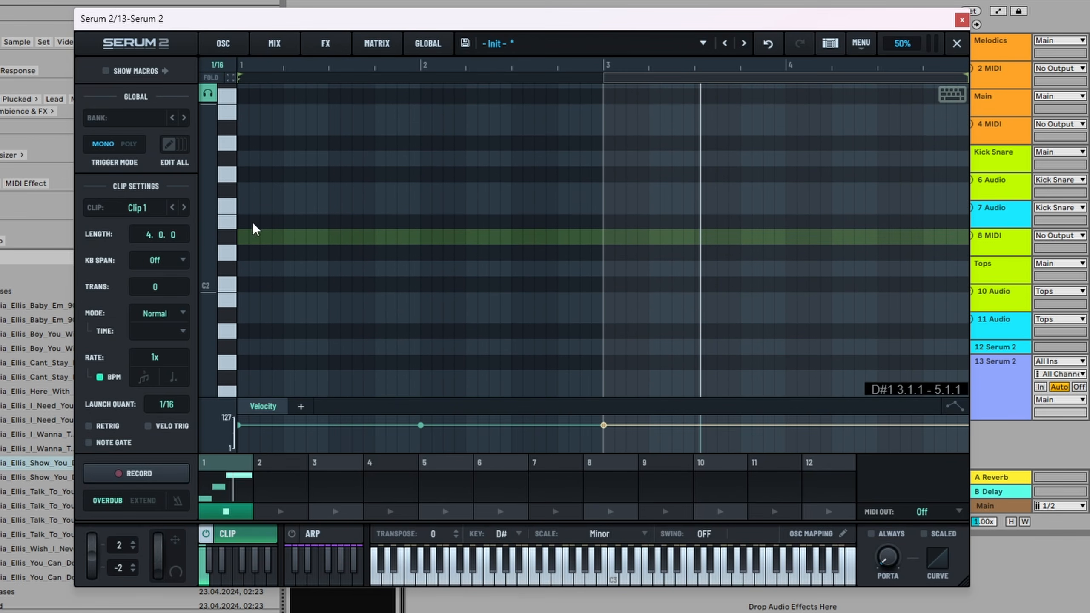
pyautogui.click(243, 173)
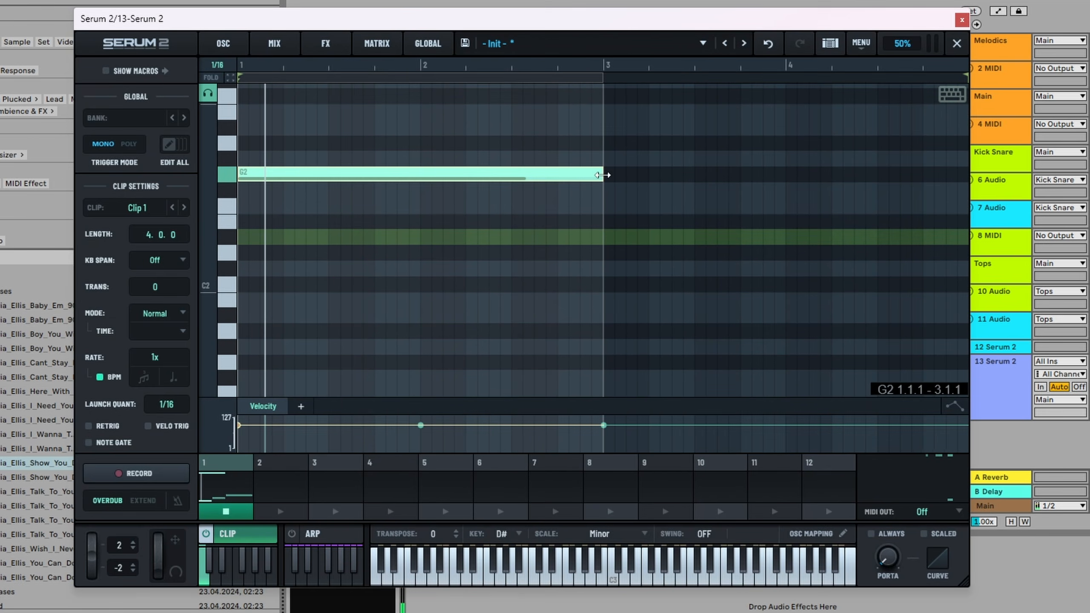
pyautogui.moveTo(602, 176); pyautogui.dragTo(258, 190)
pyautogui.click(267, 206)
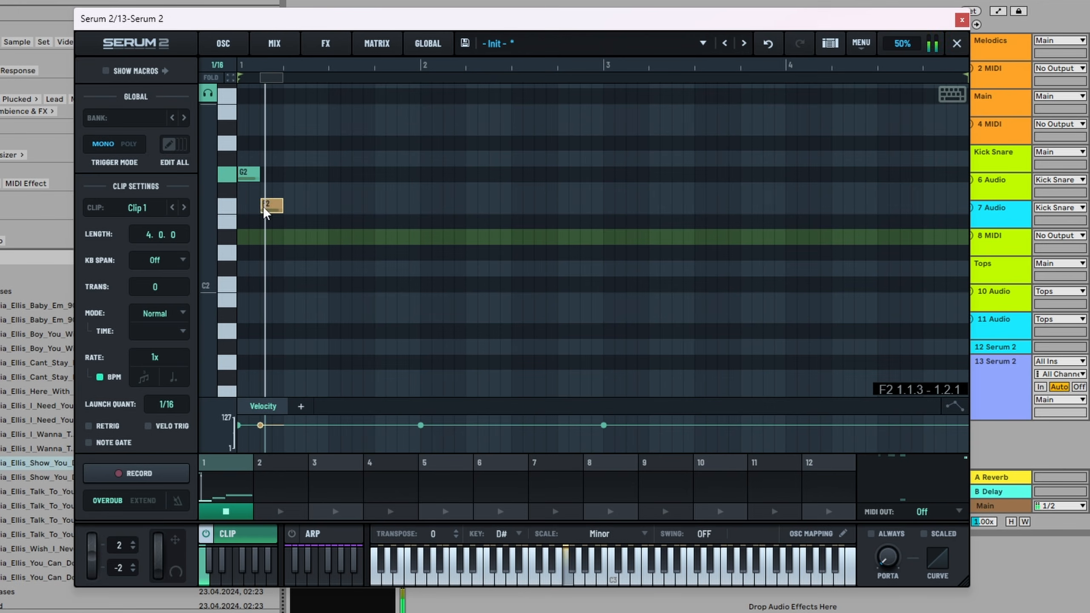
# - Add a C#2 note from 1.2.3 to 1.3.1 and a G#2 note from 1.3.1 to 1.3.3
pyautogui.doubleClick(293, 298)
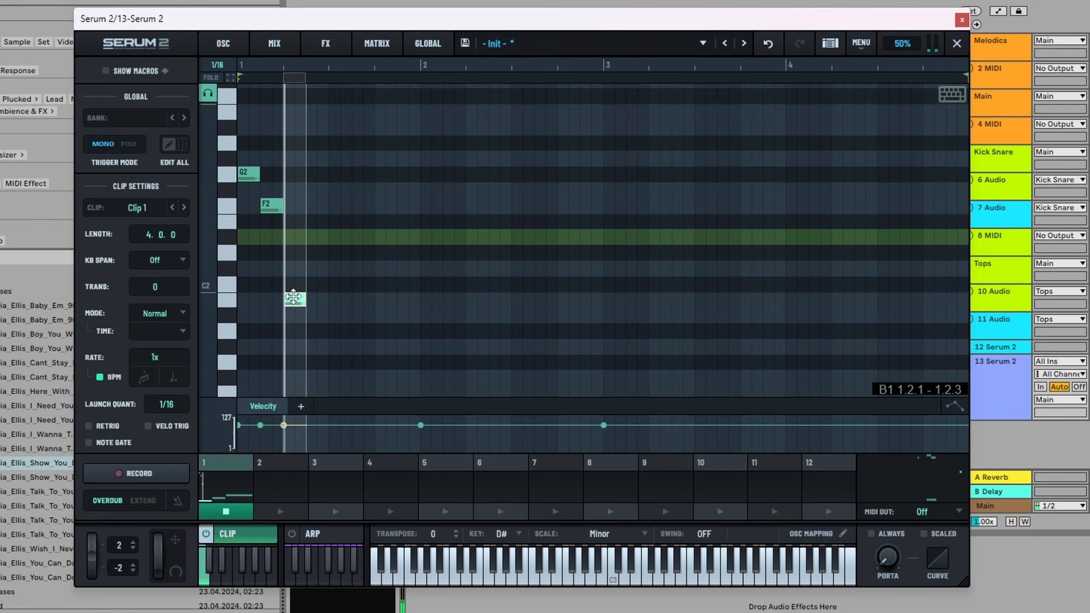
pyautogui.moveTo(304, 299); pyautogui.dragTo(321, 266)
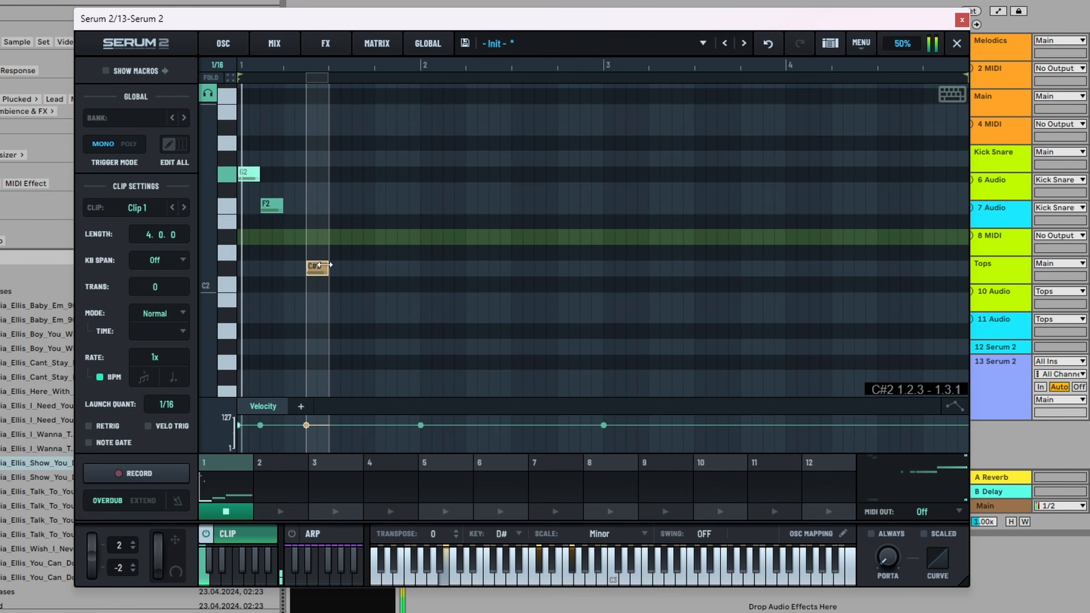
pyautogui.click(337, 207)
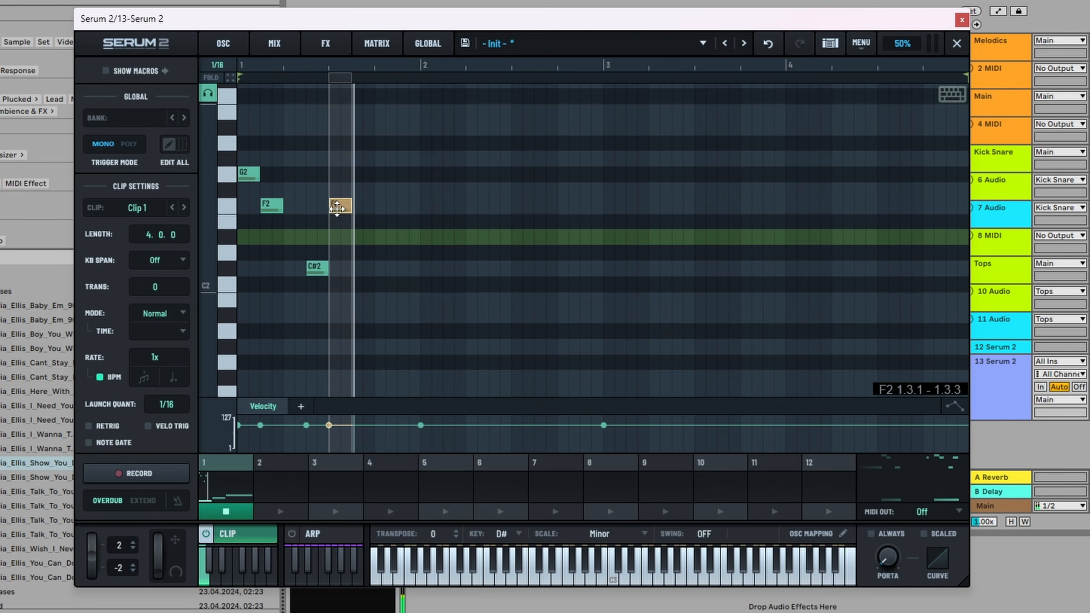
pyautogui.moveTo(337, 208); pyautogui.dragTo(338, 191)
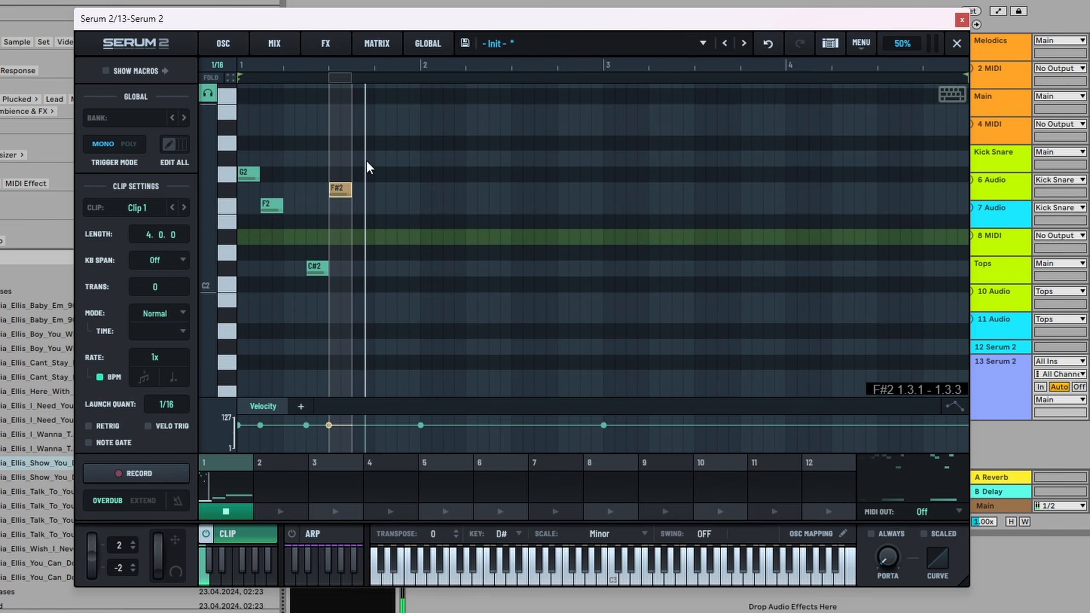
pyautogui.moveTo(333, 186); pyautogui.dragTo(335, 155)
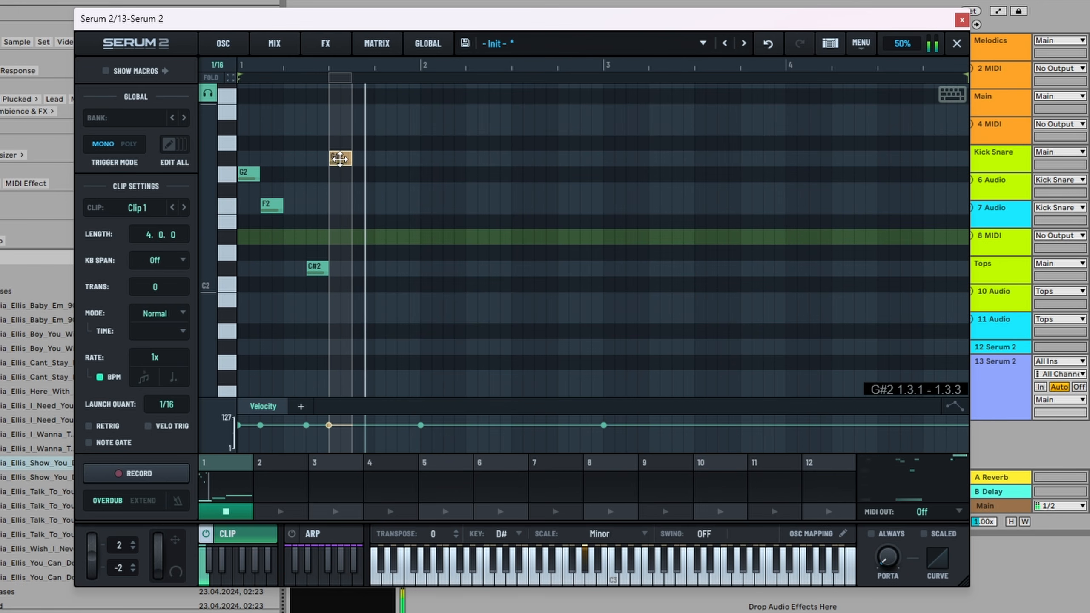
# - Add an F#2 note from 1.3.3 to 1.4.1 and a C#2 note from 1.4.1 to 1.4.3
pyautogui.doubleClick(360, 189)
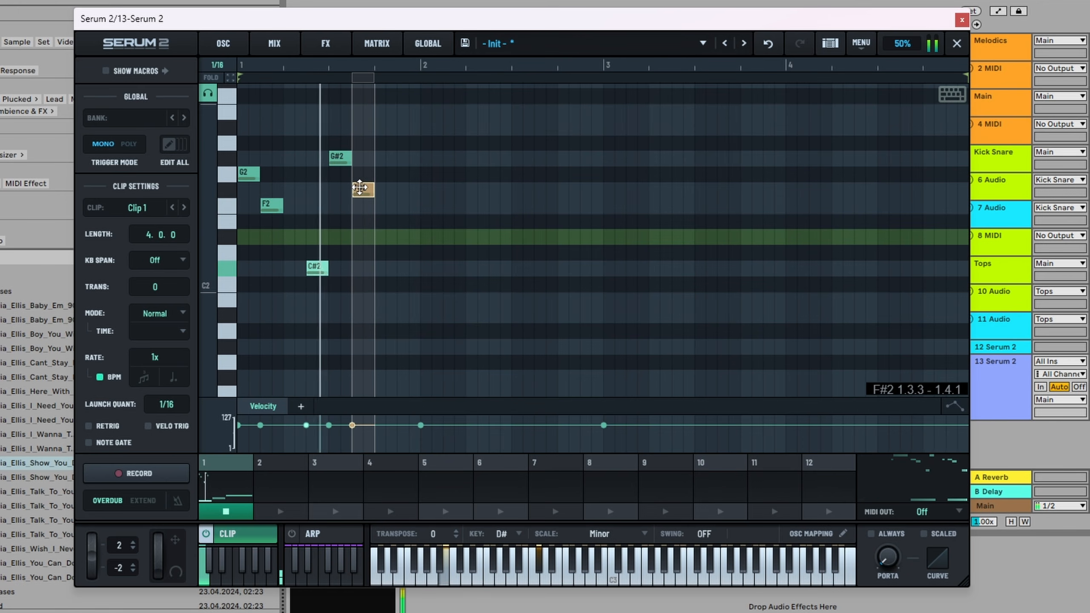
pyautogui.moveTo(360, 189)
pyautogui.mouseDown()
pyautogui.moveTo(360, 205)
pyautogui.moveTo(364, 190)
pyautogui.mouseUp()
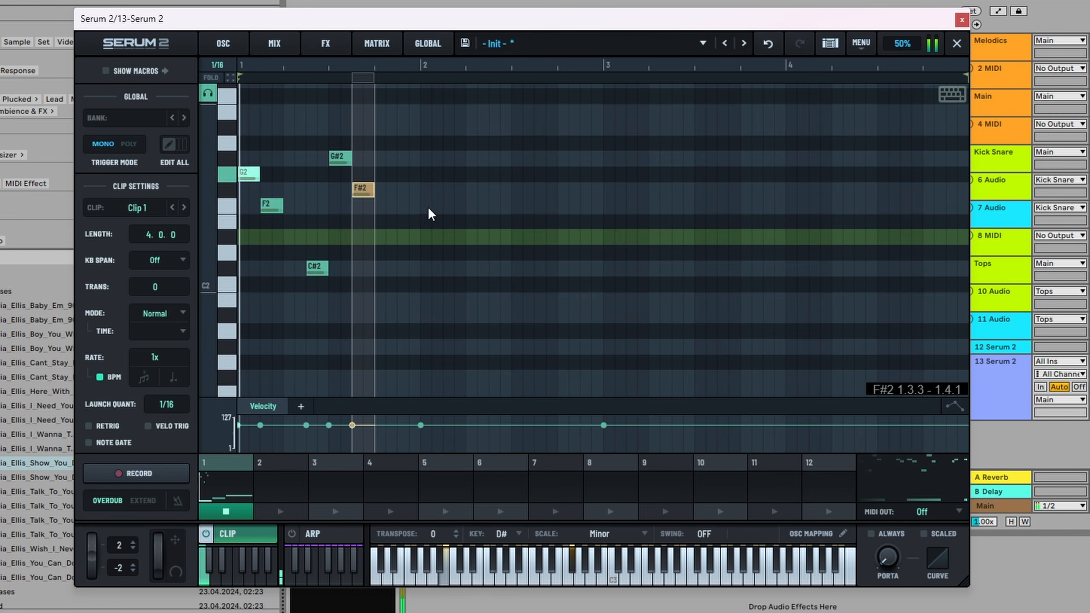
pyautogui.doubleClick(380, 266)
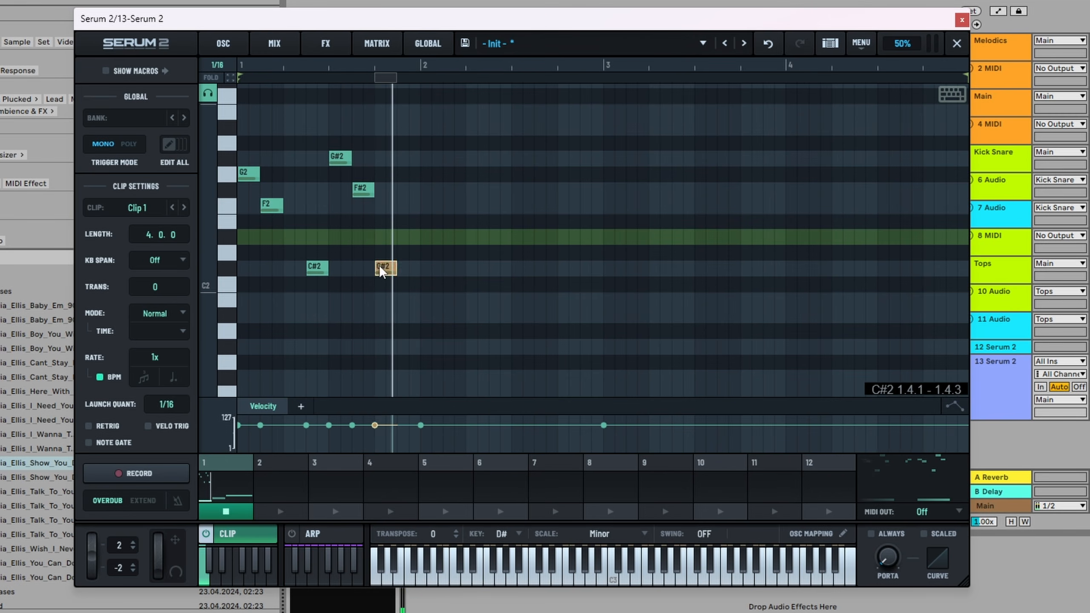
# - Add an A#2 note from 2.1.1 to 2.1.3 and shift the C#2 before it to 1.4.3 to 2.1.1
pyautogui.doubleClick(408, 127)
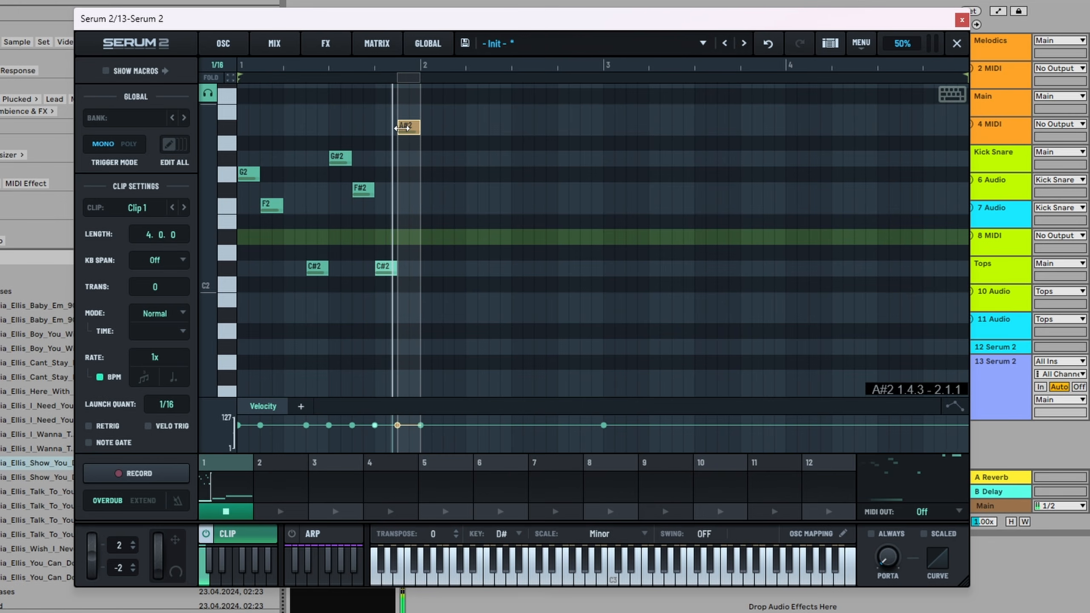
pyautogui.moveTo(408, 129); pyautogui.dragTo(431, 129)
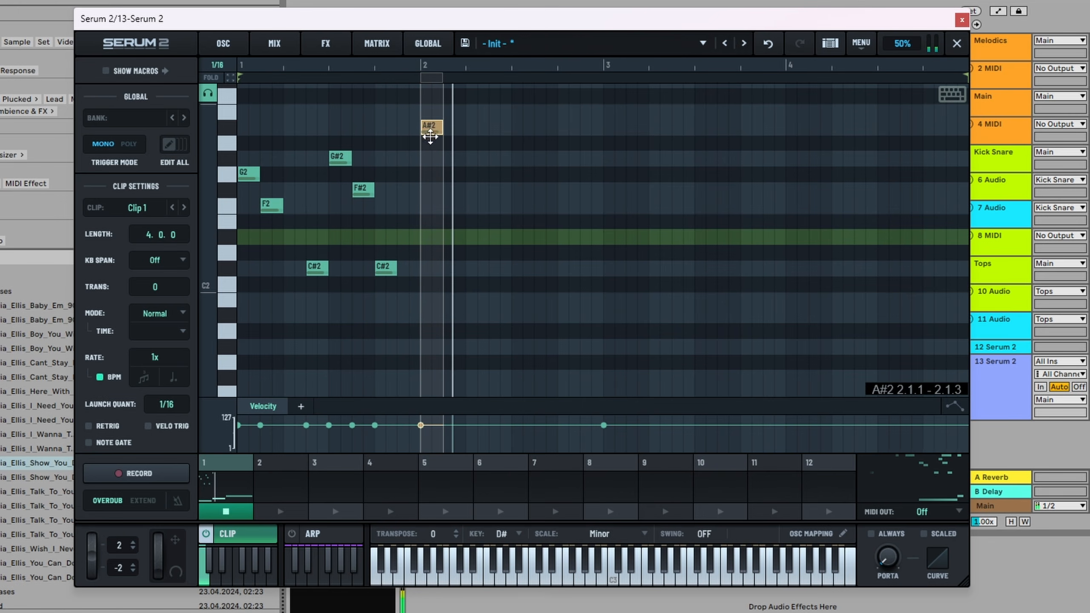
pyautogui.click(398, 268)
pyautogui.moveTo(398, 269); pyautogui.dragTo(421, 269)
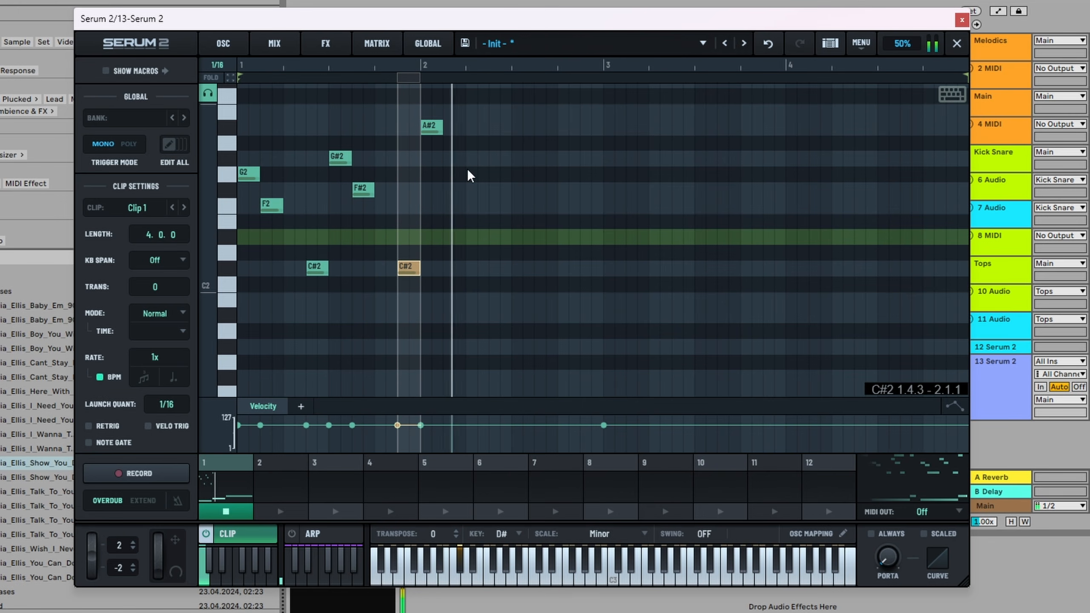
# - Add an F2 note from 2.1.3 to 2.2.1 and a C#2 note from 2.2.3 to 2.3.1
pyautogui.click(445, 150)
pyautogui.doubleClick(445, 150)
pyautogui.moveTo(445, 150); pyautogui.dragTo(456, 205)
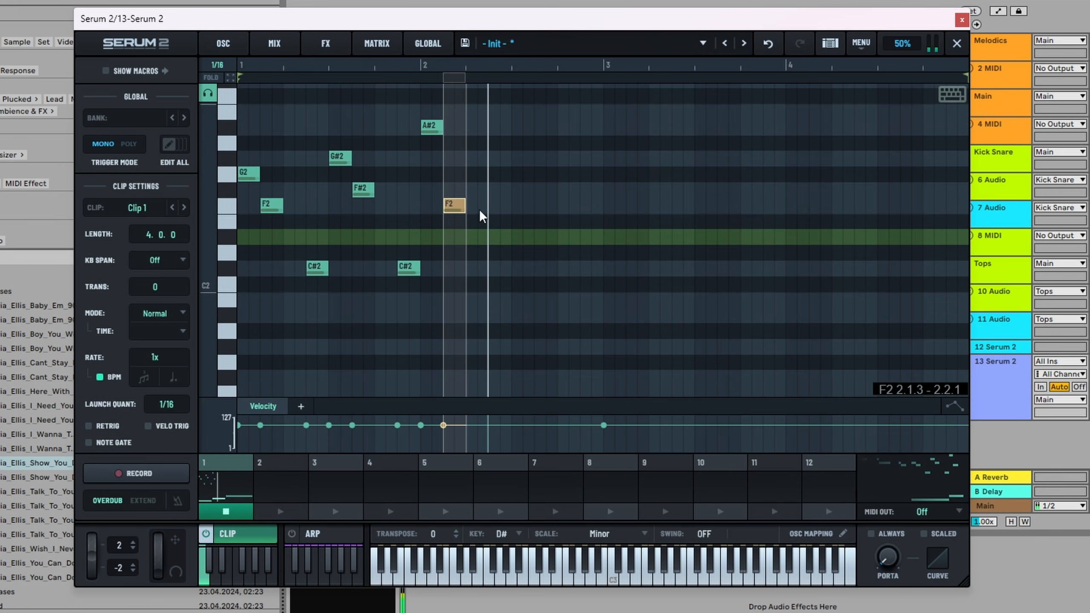
pyautogui.click(492, 268)
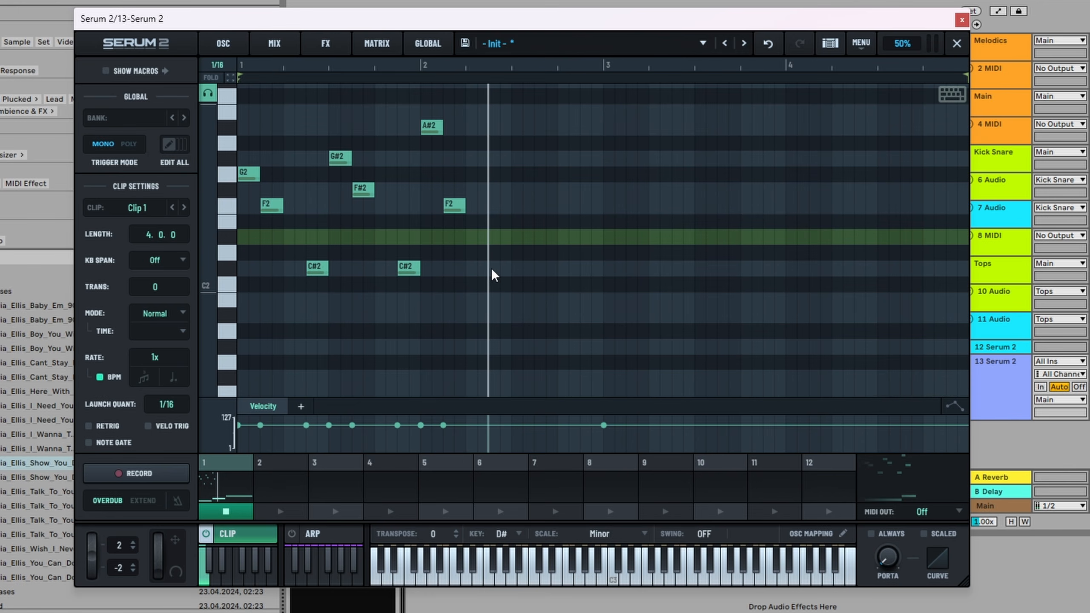
# - Add a C#3 note from 2.3.1 to 2.3.3 and an F#2 note from 2.3.3 to 2.4.1
pyautogui.doubleClick(521, 116)
pyautogui.moveTo(522, 116); pyautogui.dragTo(524, 84)
pyautogui.scroll(-1, 536, 211)
pyautogui.scroll(2, 537, 214)
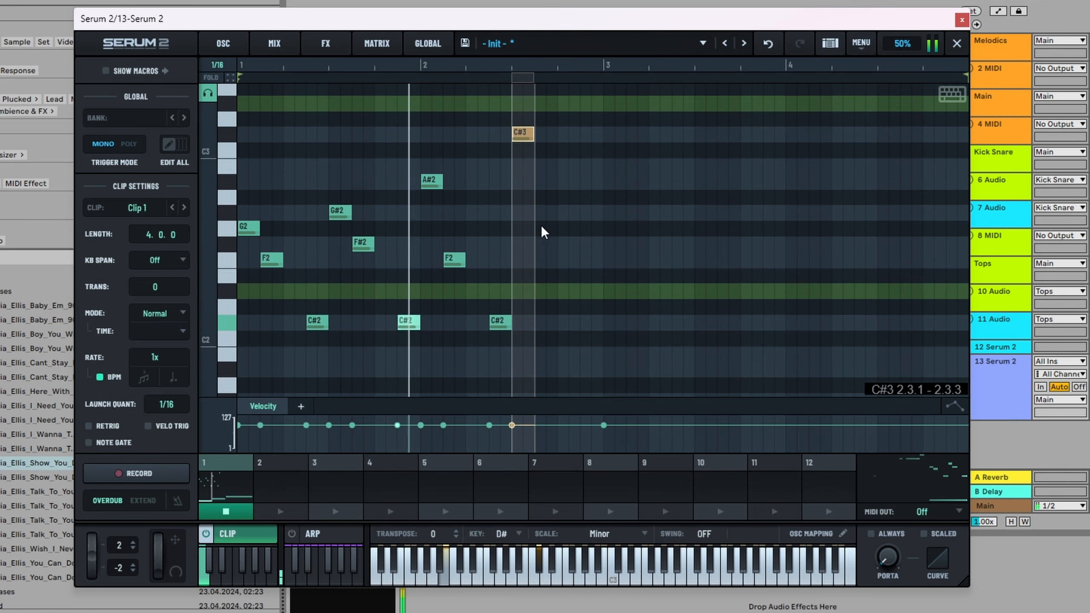
pyautogui.doubleClick(540, 327)
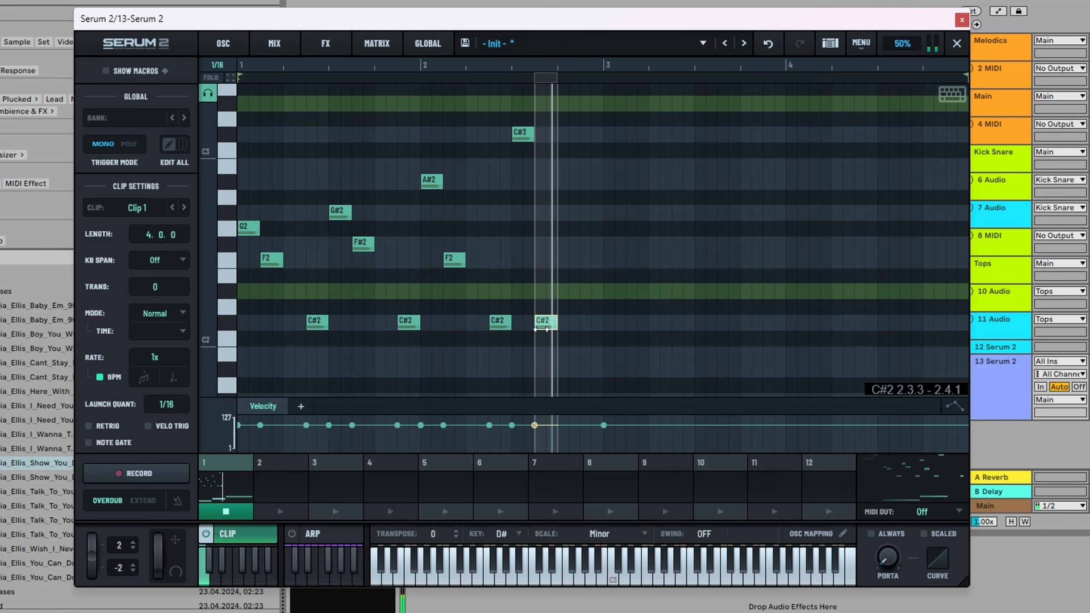
pyautogui.moveTo(540, 327); pyautogui.dragTo(547, 244)
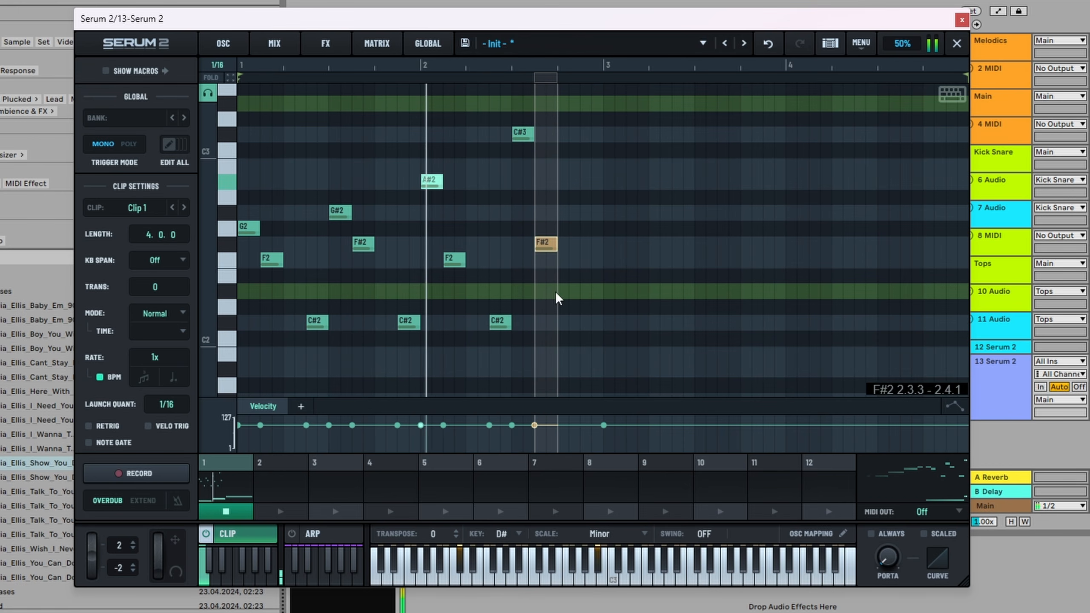
# - Add a C#2 note from 2.4.3 to 3.1.1 and an F3 note from 3.1.1 to 3.1.3
pyautogui.doubleClick(571, 326)
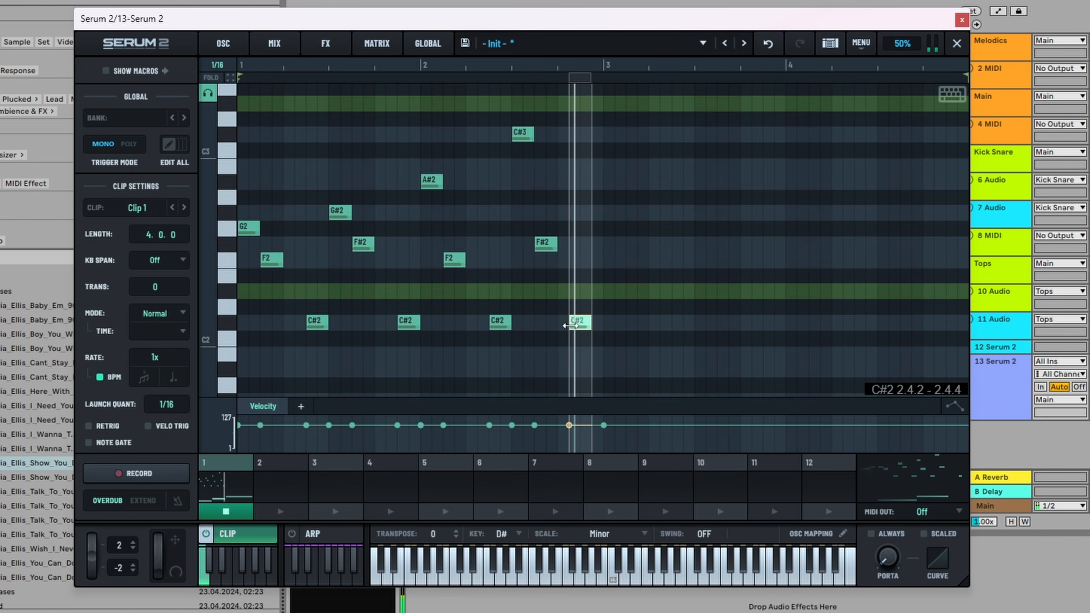
pyautogui.moveTo(587, 326); pyautogui.dragTo(596, 326)
pyautogui.scroll(4, 615, 132)
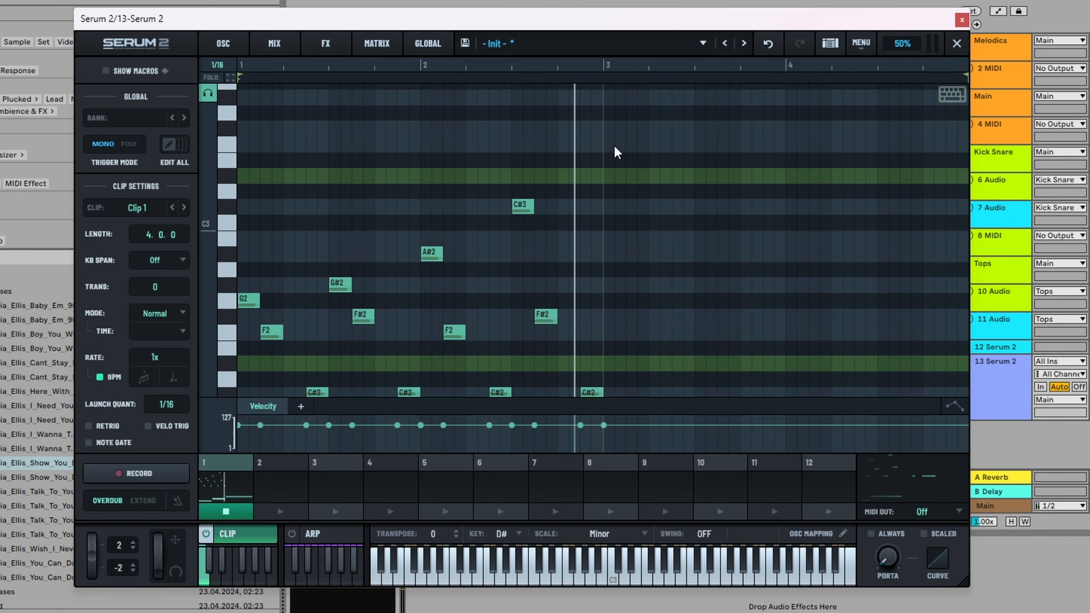
pyautogui.doubleClick(614, 145)
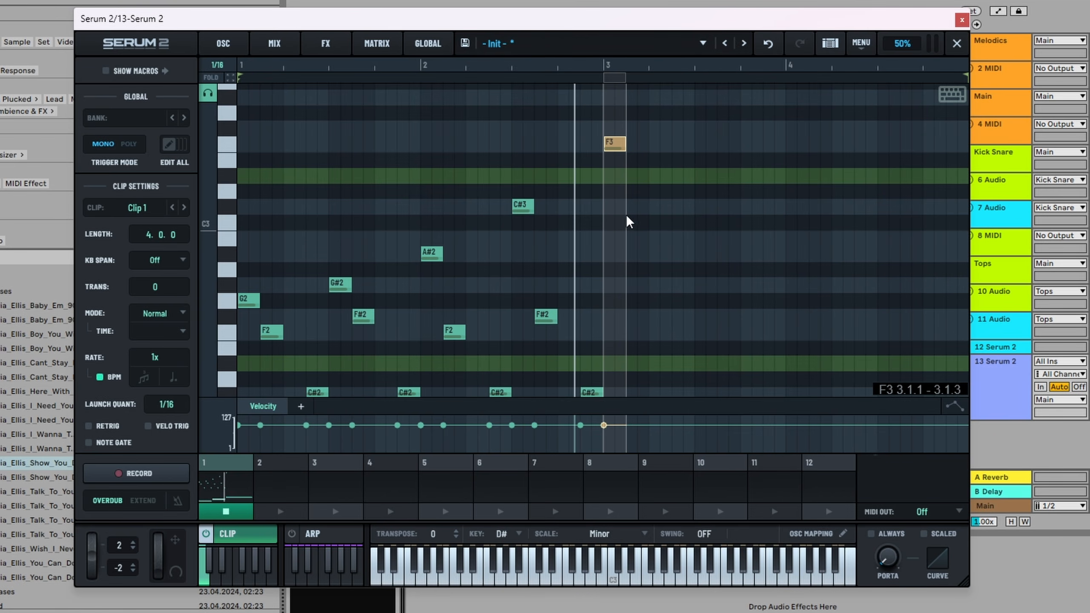
# - Add an F#3 note from 3.2.1 to 3.2.3 and play the clip
pyautogui.scroll(-2, 625, 215)
pyautogui.scroll(1, 619, 181)
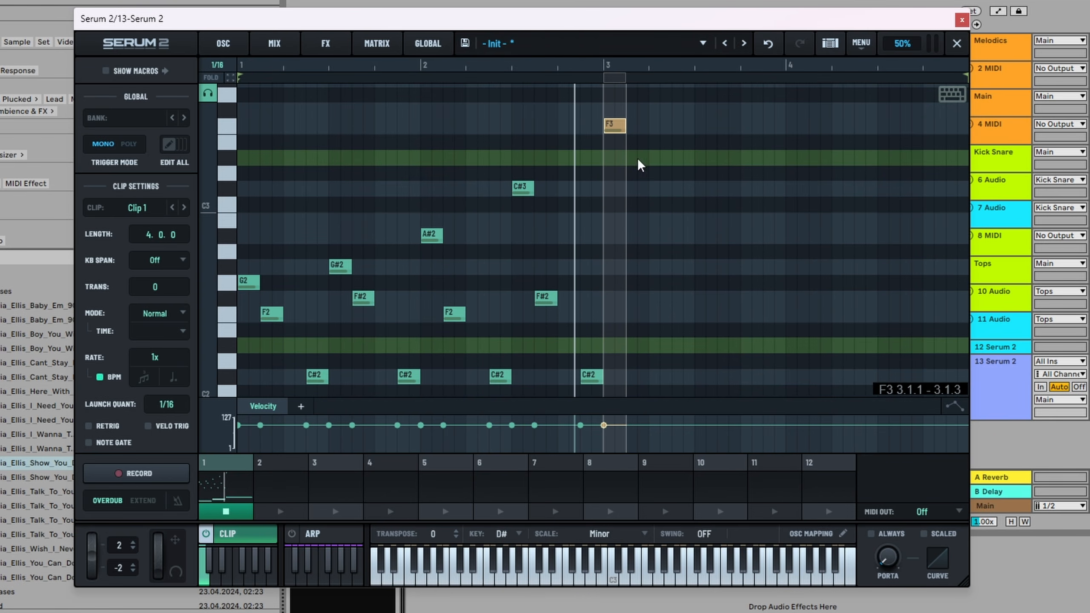
pyautogui.doubleClick(641, 111)
pyautogui.moveTo(640, 110); pyautogui.dragTo(662, 110)
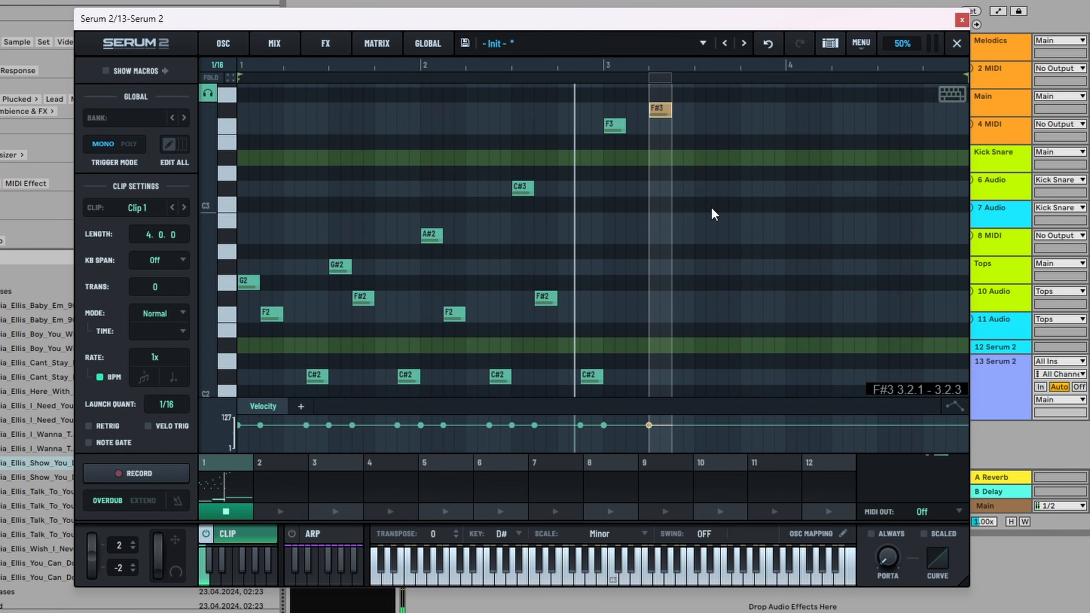
pyautogui.press('space')
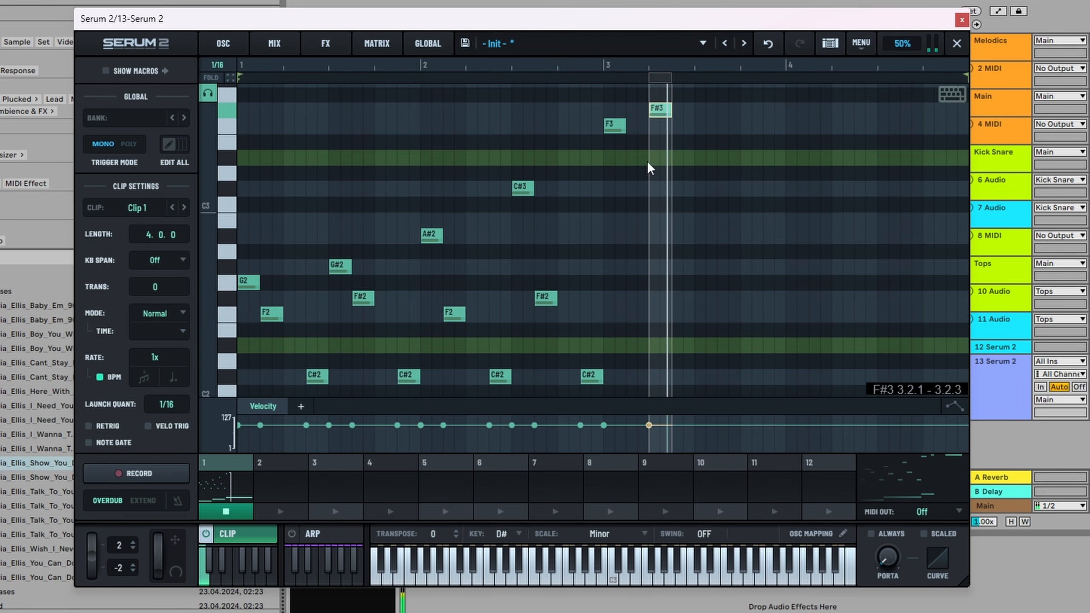
# - Add a C#2 note from 3.1.3 to 3.2.1 and a D#2 note from 3.2.4 to 3.3.2
pyautogui.click(631, 375)
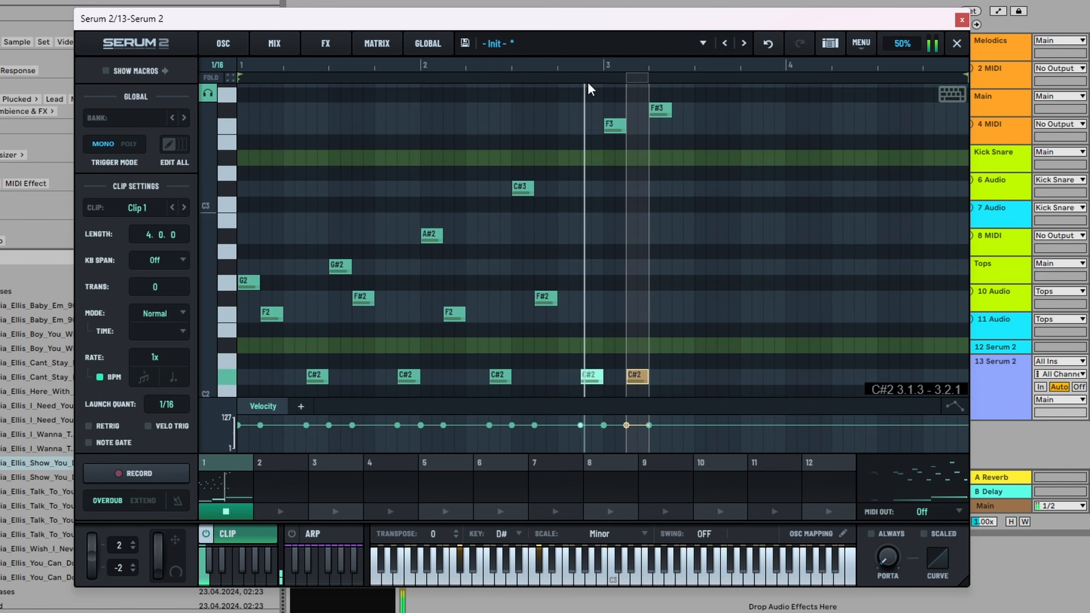
pyautogui.doubleClick(691, 376)
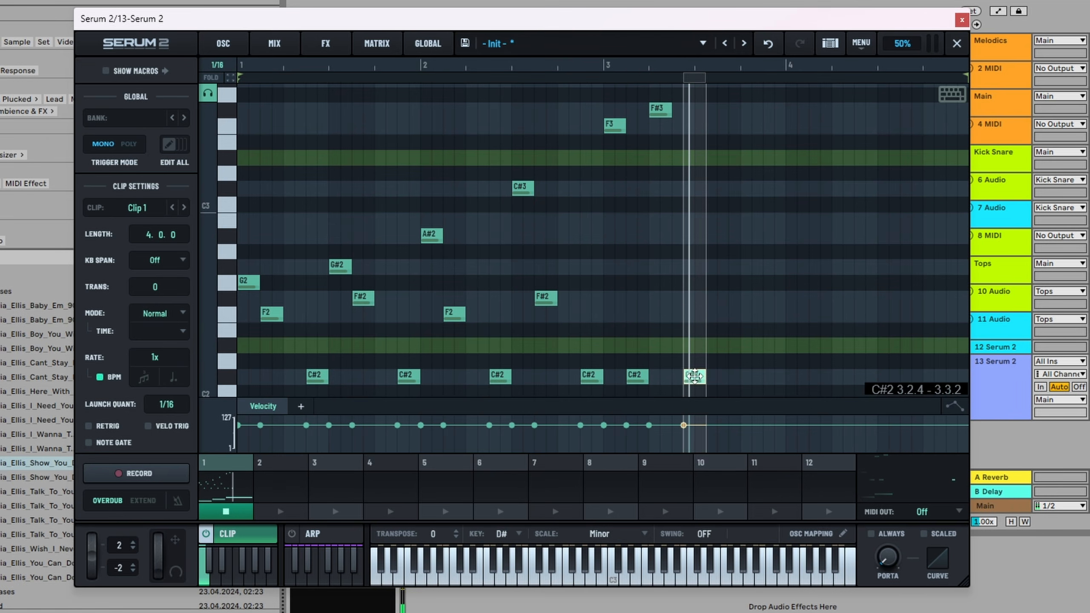
pyautogui.moveTo(695, 376); pyautogui.dragTo(694, 343)
# - Set the Ableton Live arrangement start position to bar 3 and return to the Serum 2 clip on track 13
pyautogui.moveTo(556, 23); pyautogui.dragTo(557, 160)
pyautogui.moveTo(315, 3); pyautogui.dragTo(383, 53)
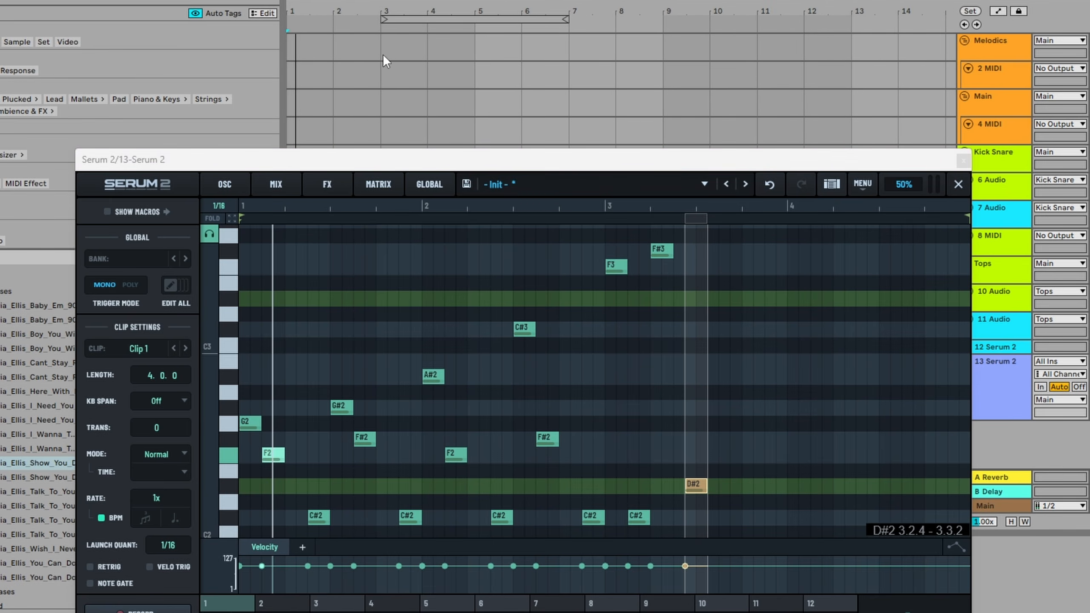
pyautogui.click(383, 54)
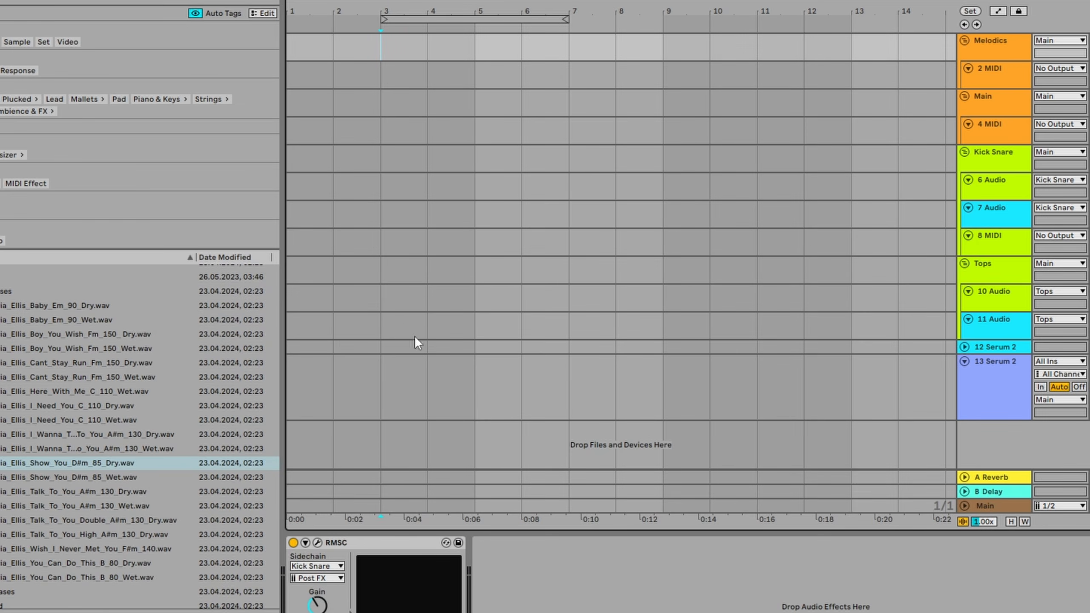
pyautogui.click(1000, 368)
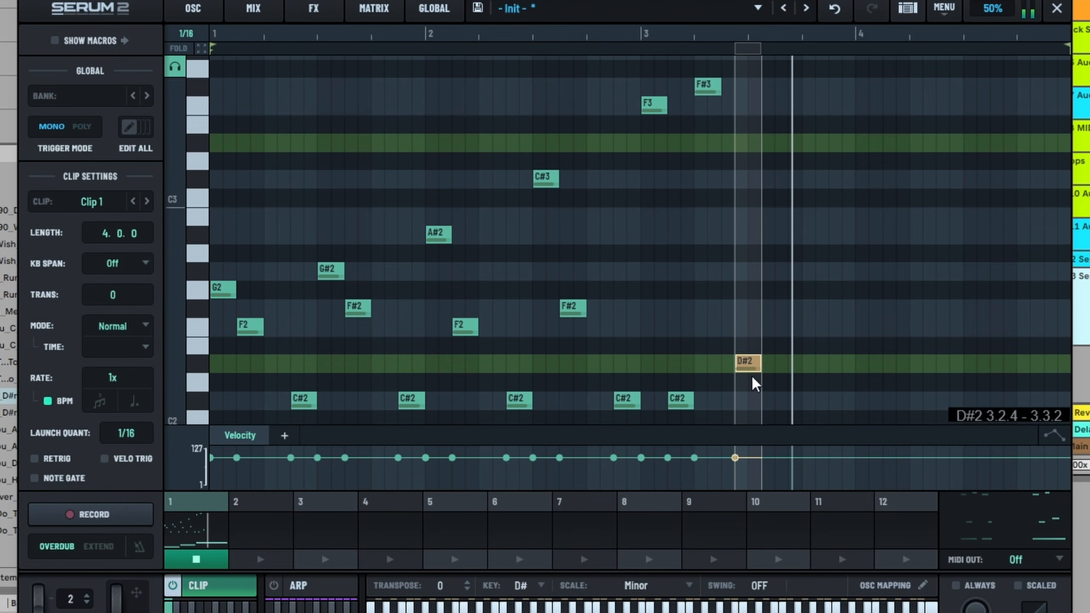
# - Move the D#2 note to A#2 from 3.2.3 to 3.3.1 and add another A#2 from 3.3.3 to 3.4.1
pyautogui.moveTo(746, 363); pyautogui.dragTo(725, 234)
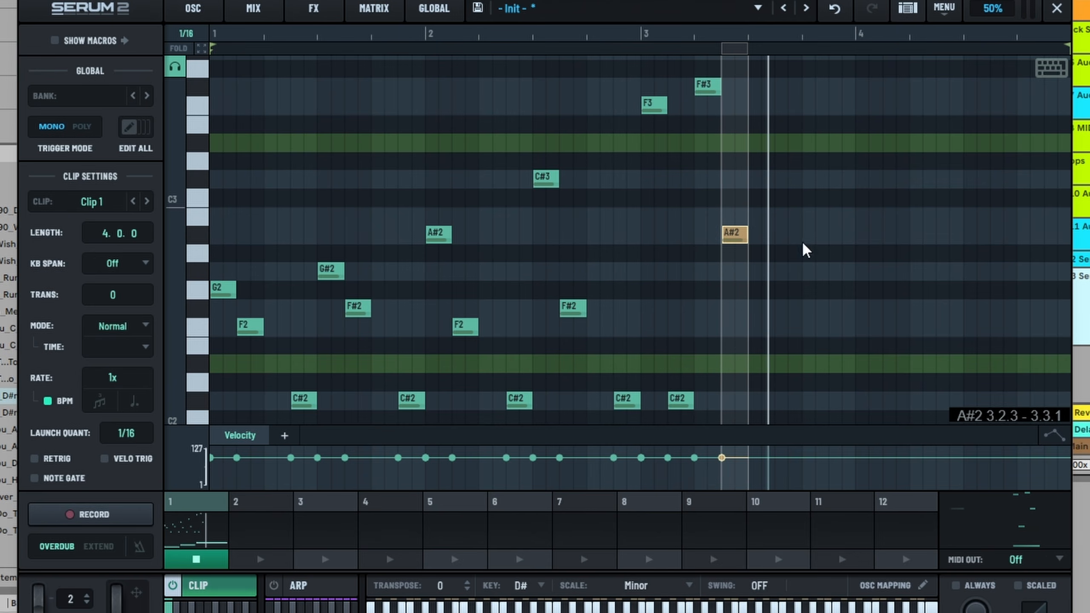
pyautogui.moveTo(770, 399)
pyautogui.mouseDown()
pyautogui.moveTo(794, 361)
pyautogui.moveTo(788, 236)
pyautogui.mouseUp()
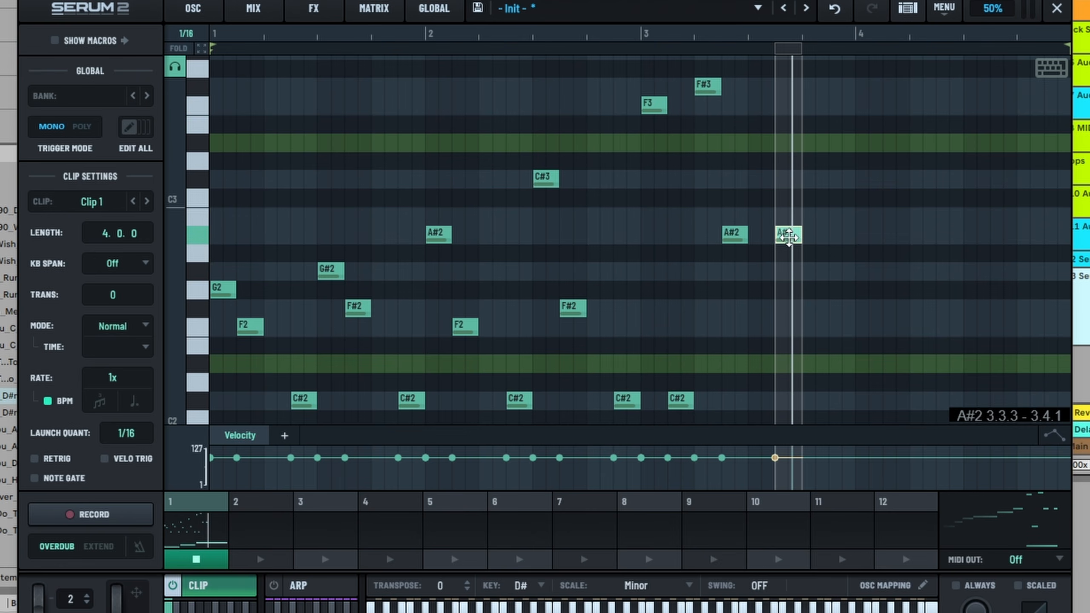
# - Add two C#3 notes, one from 3.4.3 to 4.1.1 and one from 4.1.3 to 4.2.1
pyautogui.click(834, 178)
pyautogui.click(838, 178)
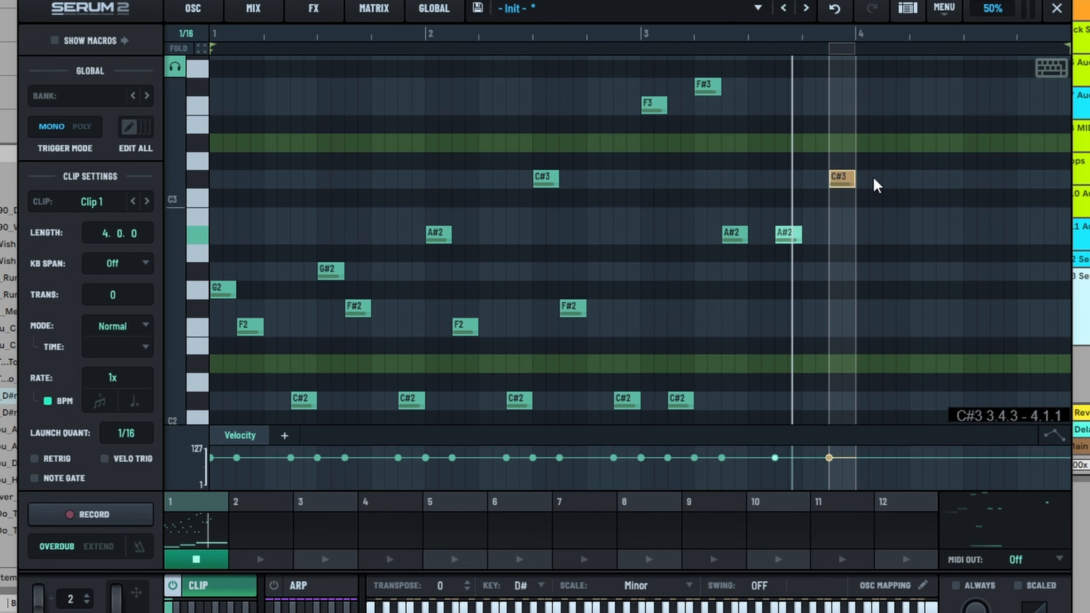
pyautogui.click(887, 177)
pyautogui.click(890, 179)
# - Add a lengthened F#2 note in bar 4 spanning 4.2.3 to 4.3.4
pyautogui.click(923, 308)
pyautogui.click(922, 307)
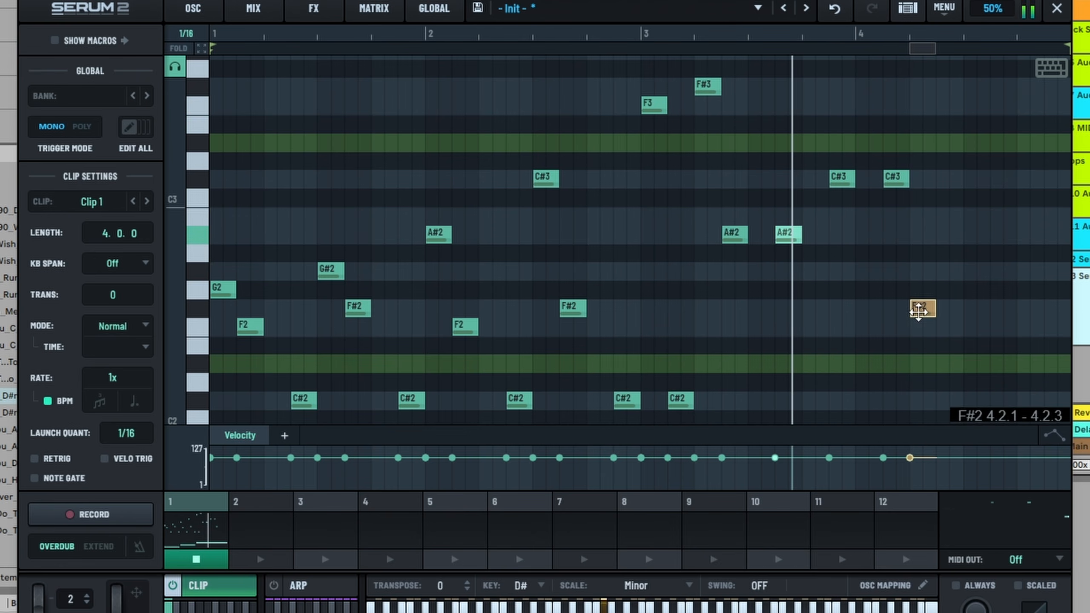
pyautogui.moveTo(931, 308); pyautogui.dragTo(975, 308)
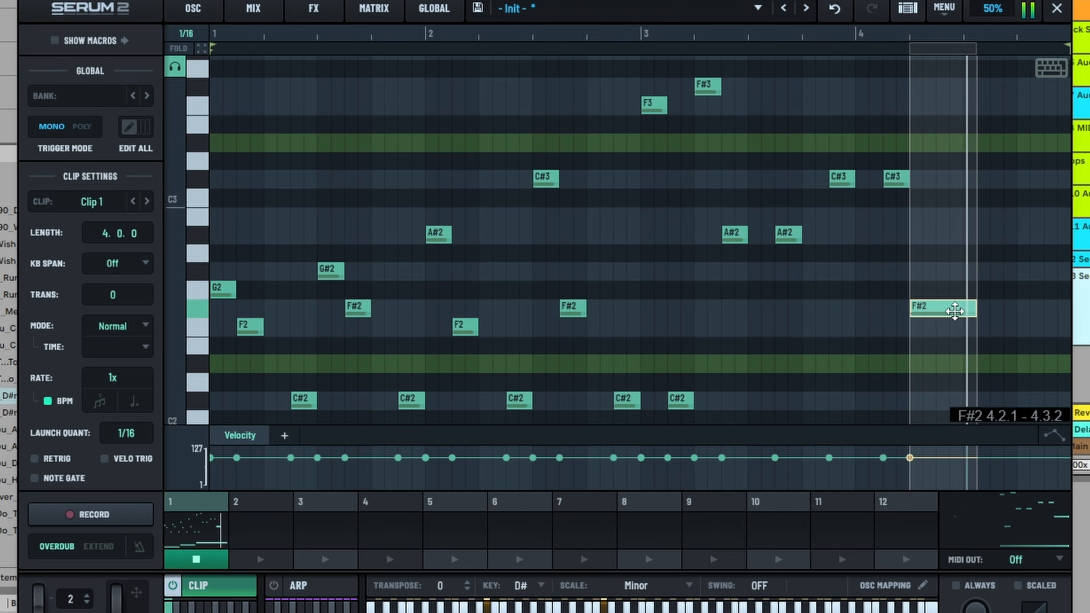
pyautogui.moveTo(956, 310)
pyautogui.mouseDown()
pyautogui.moveTo(996, 309)
pyautogui.moveTo(974, 309)
pyautogui.mouseUp()
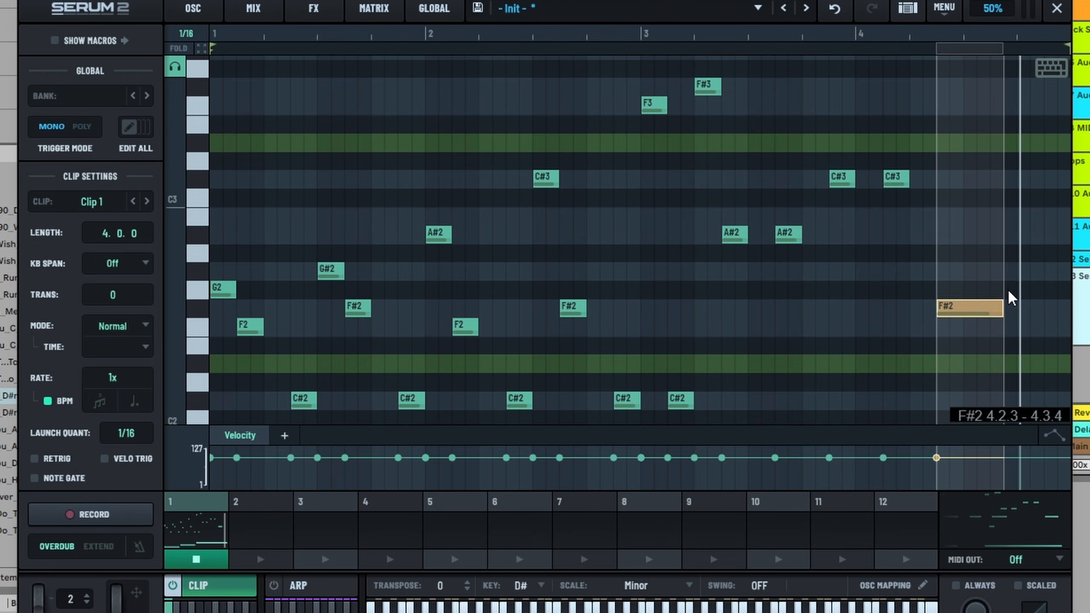
# - Add a G#2 note from 4.3.4 to 5.1.1 and an A#2 note from 4.4.2 to 5.1.3
pyautogui.click(1010, 274)
pyautogui.doubleClick(1046, 253)
pyautogui.moveTo(1050, 253); pyautogui.dragTo(1039, 229)
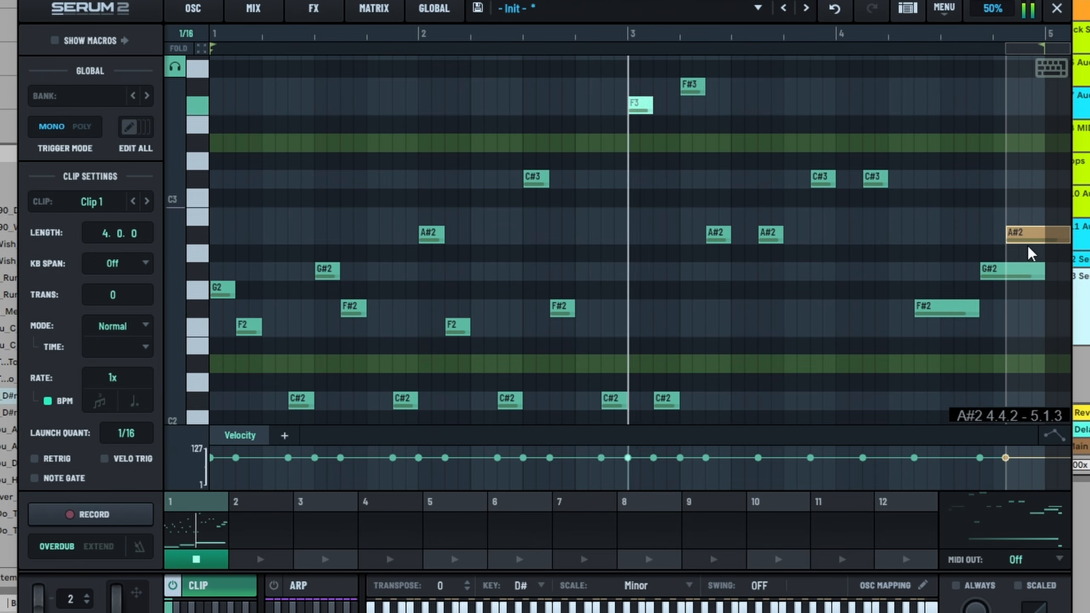
# - Shift the final G#2 to start at 4.3.3 and A#2 at 4.4.1, trimming G#2 to end at 4.4.1 and F#2 at 4.3.3
pyautogui.moveTo(996, 270); pyautogui.dragTo(982, 269)
pyautogui.moveTo(1029, 236); pyautogui.dragTo(1017, 235)
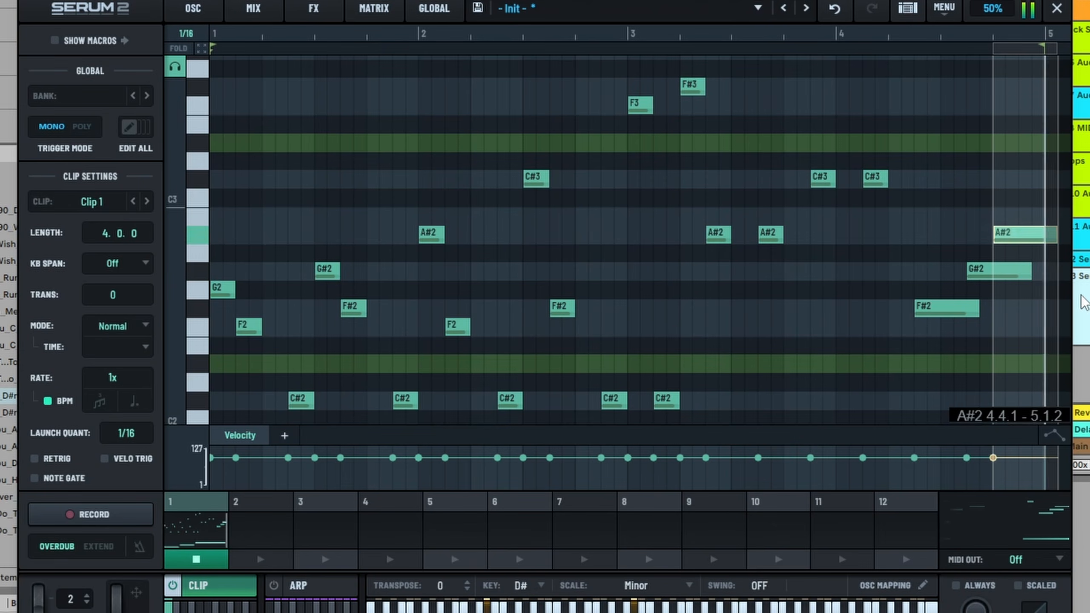
pyautogui.moveTo(1031, 272); pyautogui.dragTo(966, 308)
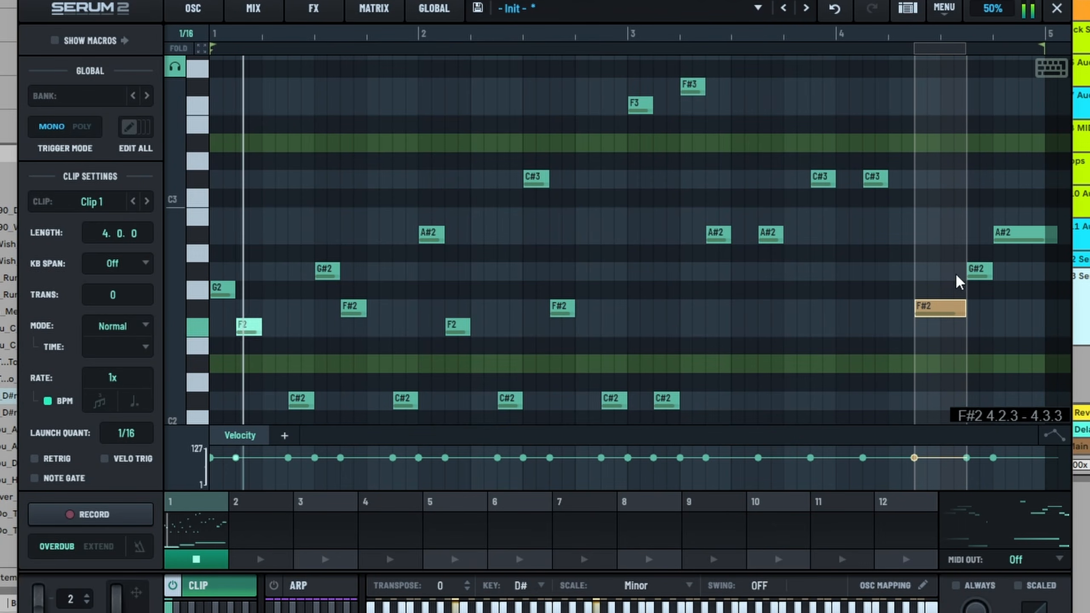
# - Set Osc A's phase behaviour to Contiguous
pyautogui.click(192, 8)
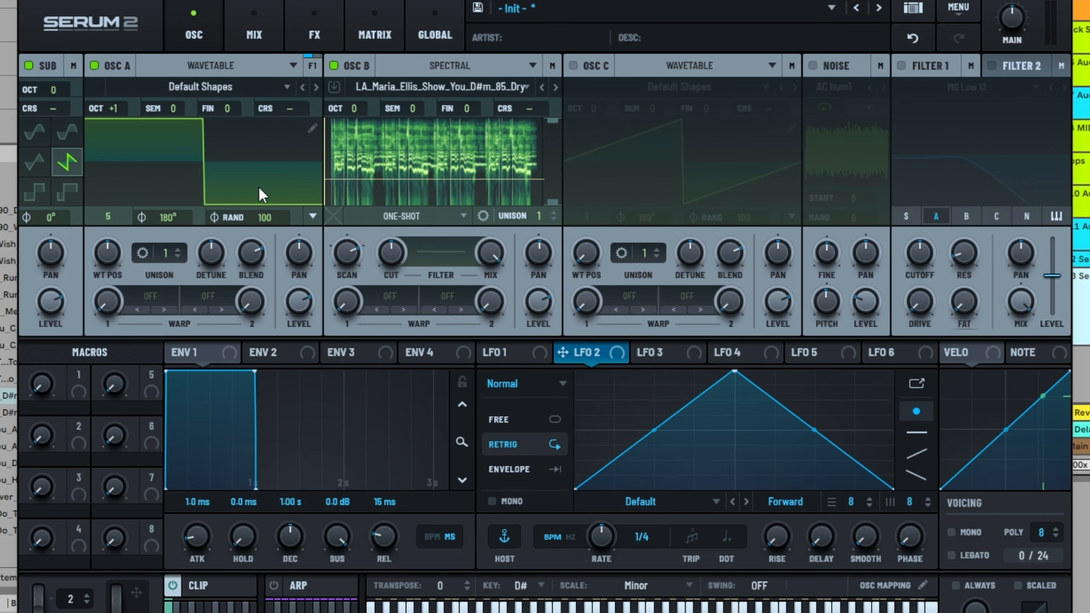
pyautogui.click(312, 217)
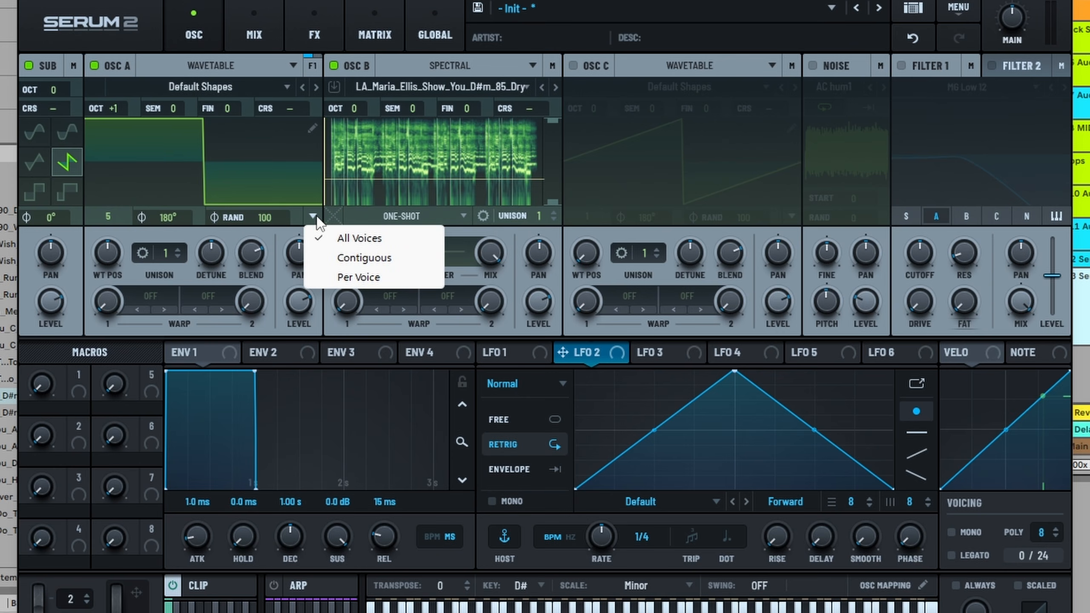
pyautogui.click(378, 259)
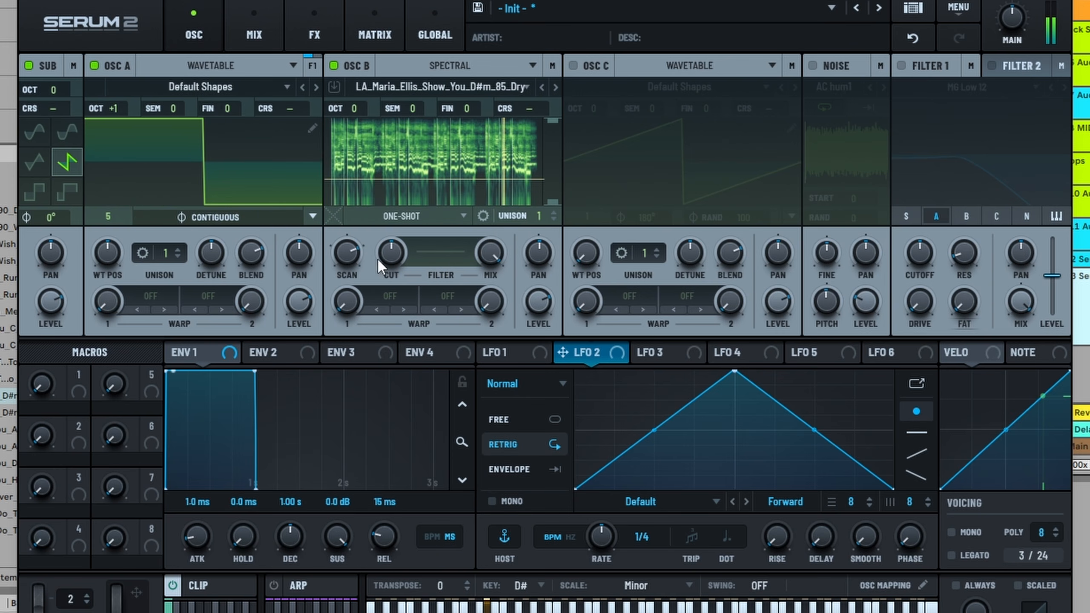
pyautogui.click(310, 214)
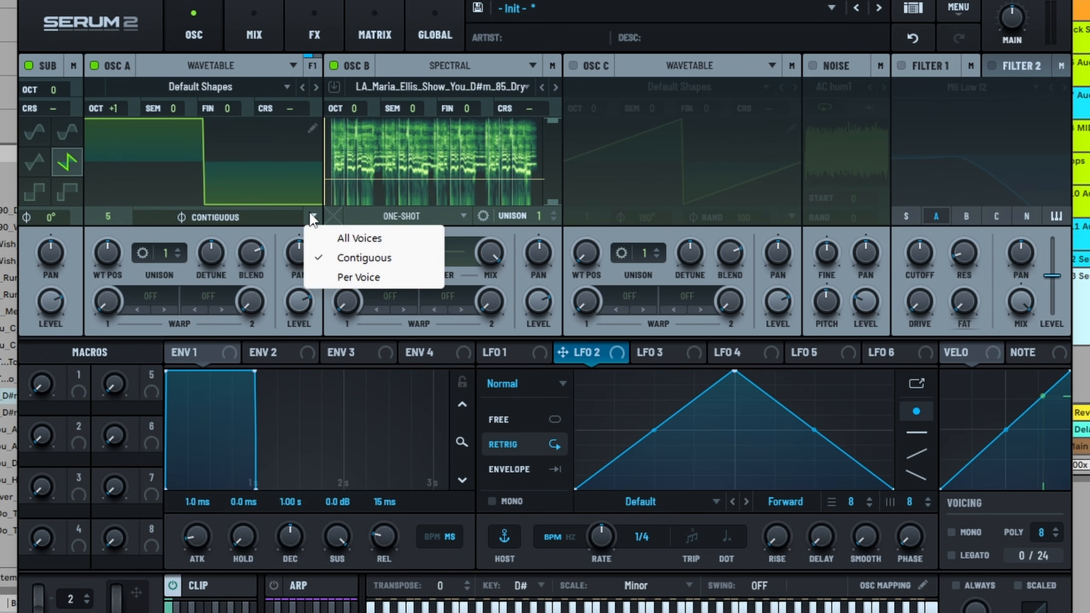
pyautogui.click(220, 215)
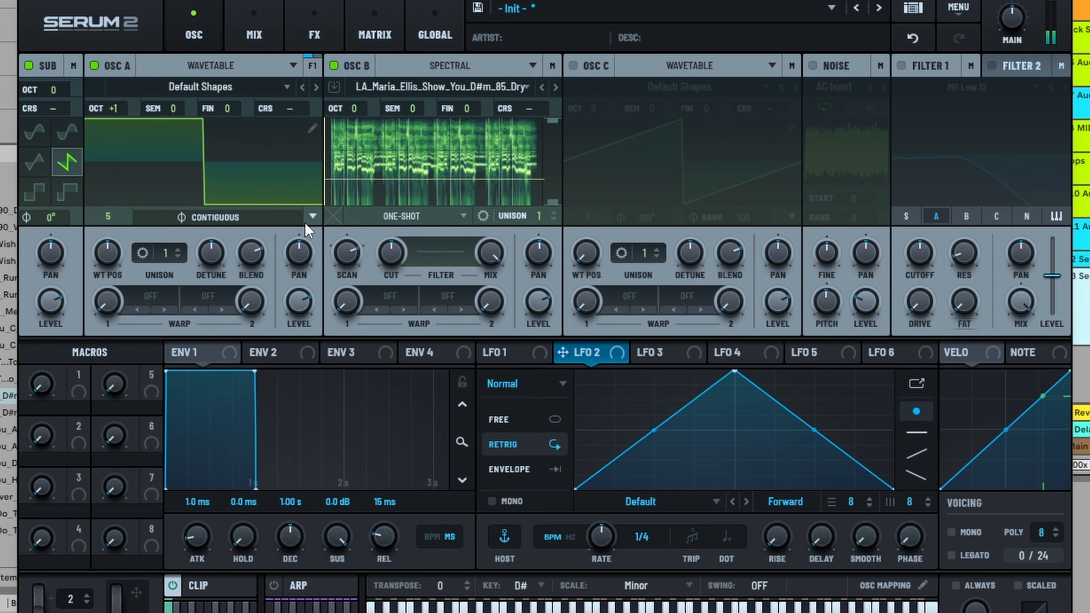
# - Examine Osc A's unison settings and its phase mode options
pyautogui.click(143, 253)
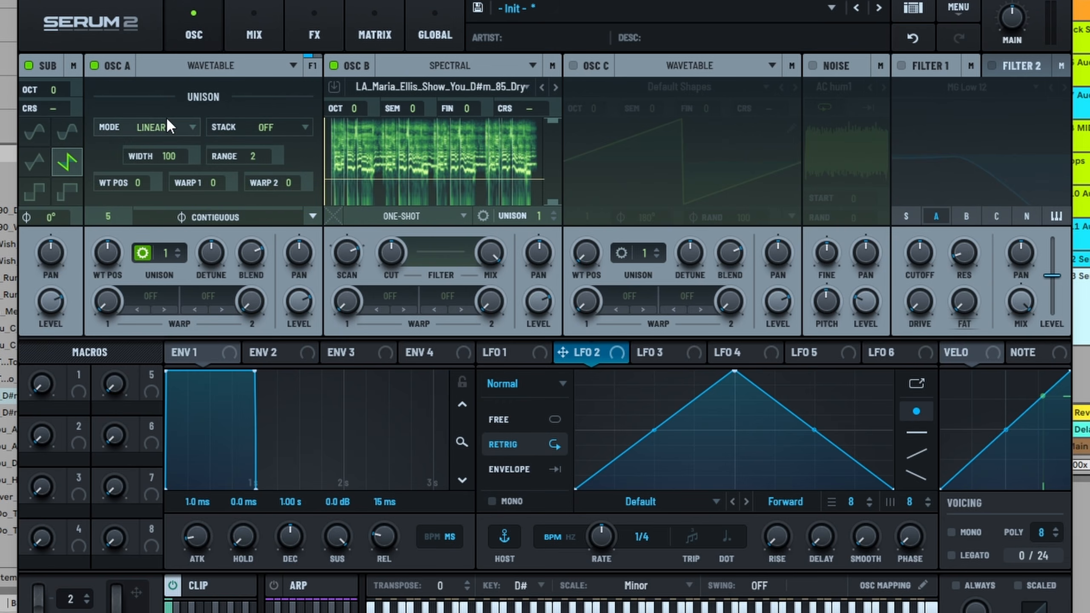
pyautogui.click(146, 253)
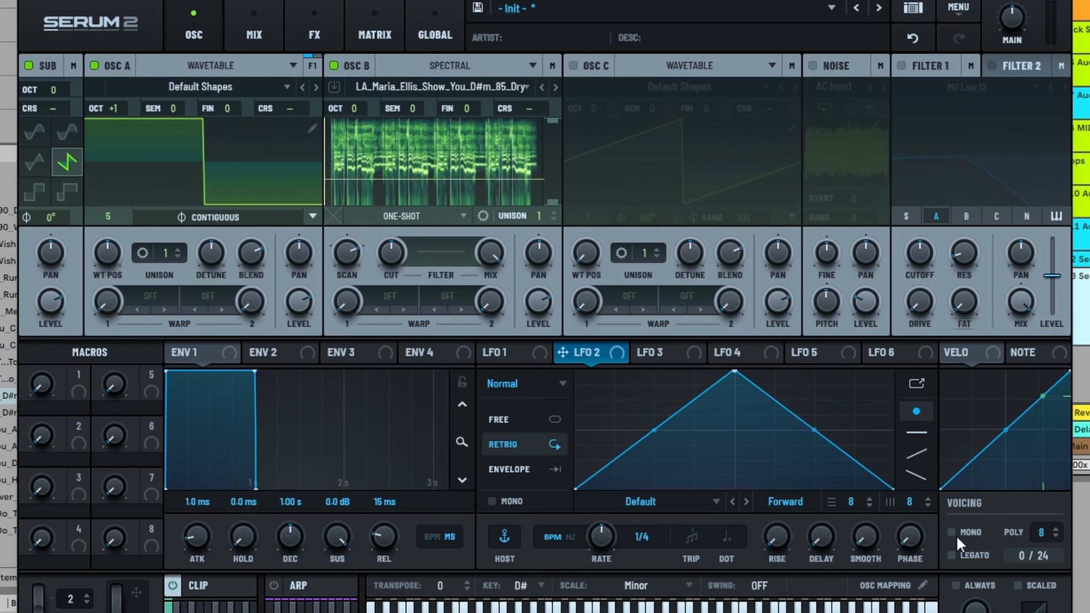
pyautogui.click(222, 583)
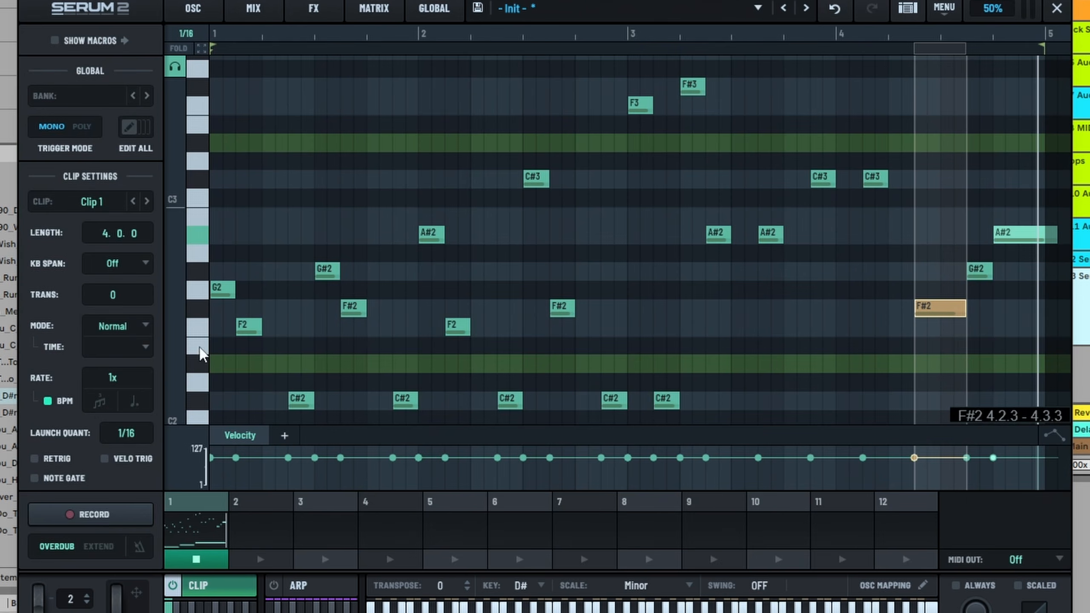
pyautogui.click(193, 11)
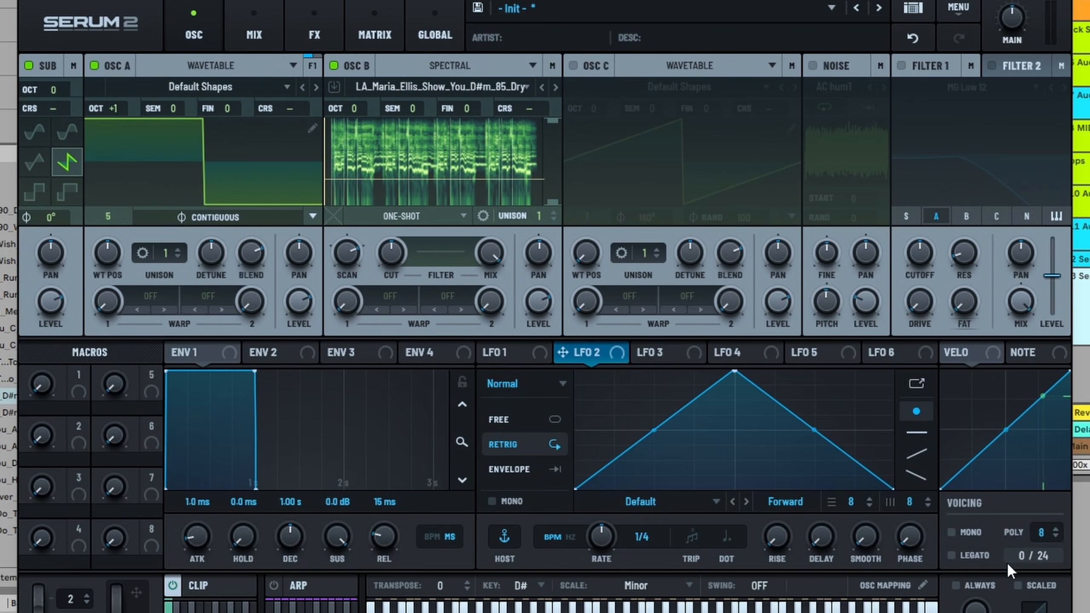
pyautogui.click(312, 217)
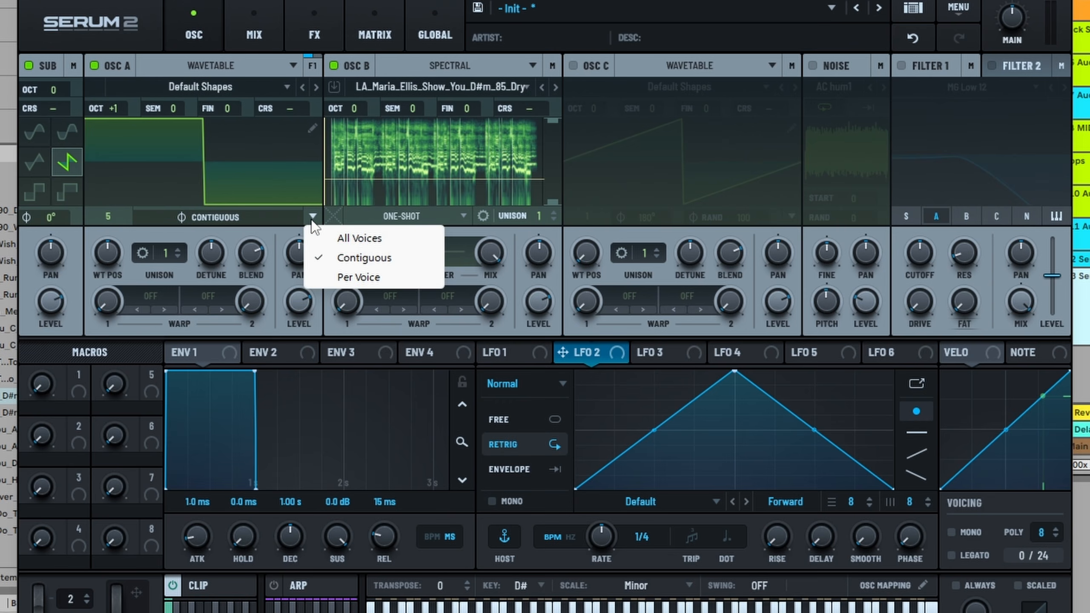
pyautogui.click(312, 217)
# - Check the key ranges in the oscillator mapping and add an F#5 note from 1.1.1 to 1.3.1 in the clip
pyautogui.click(214, 598)
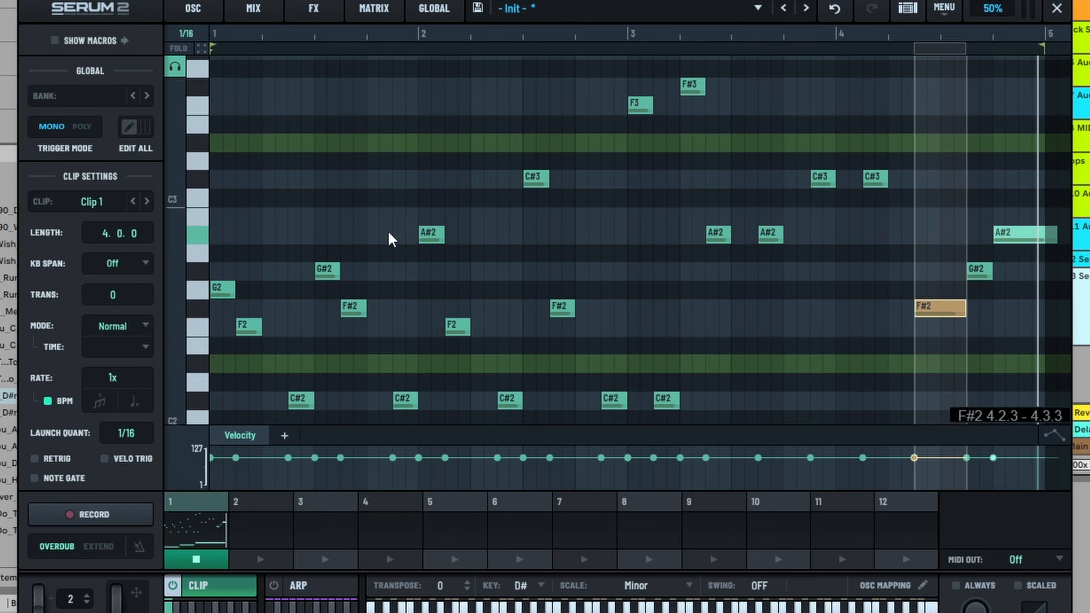
pyautogui.click(922, 583)
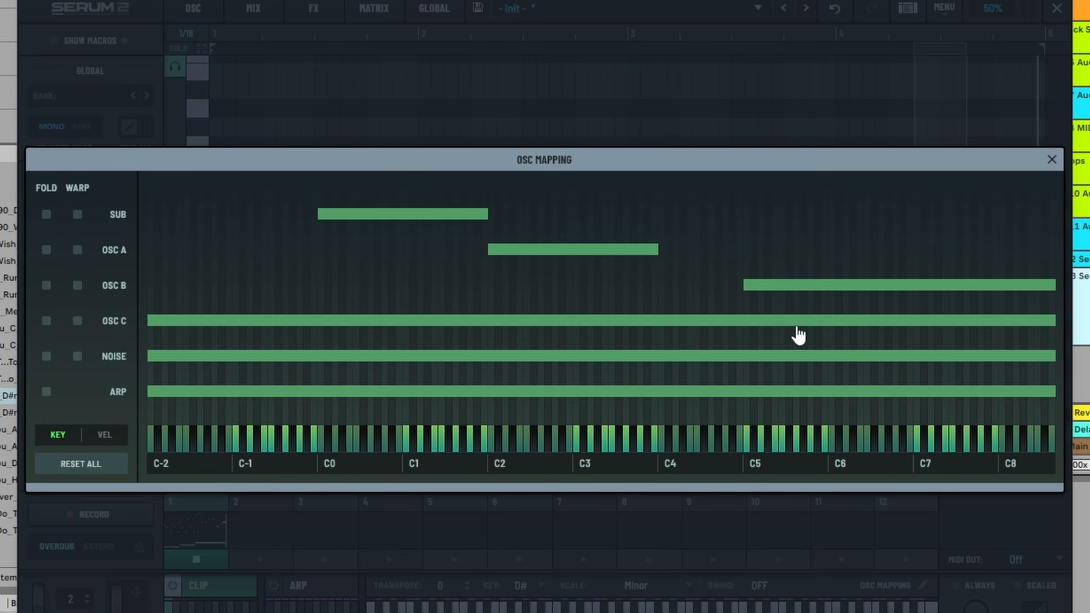
pyautogui.click(1052, 158)
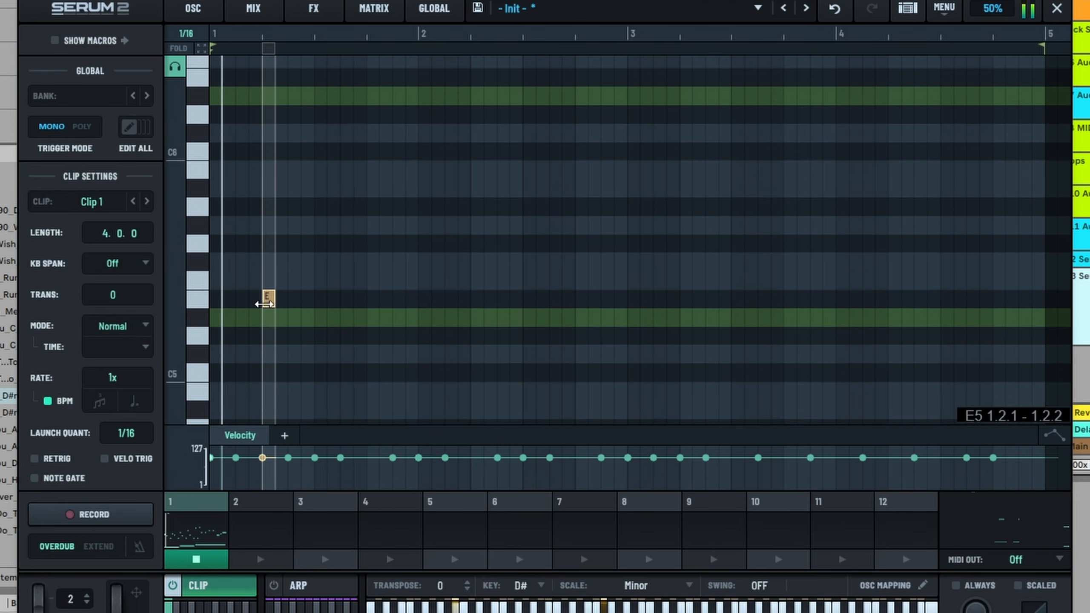
pyautogui.moveTo(275, 299); pyautogui.dragTo(267, 263)
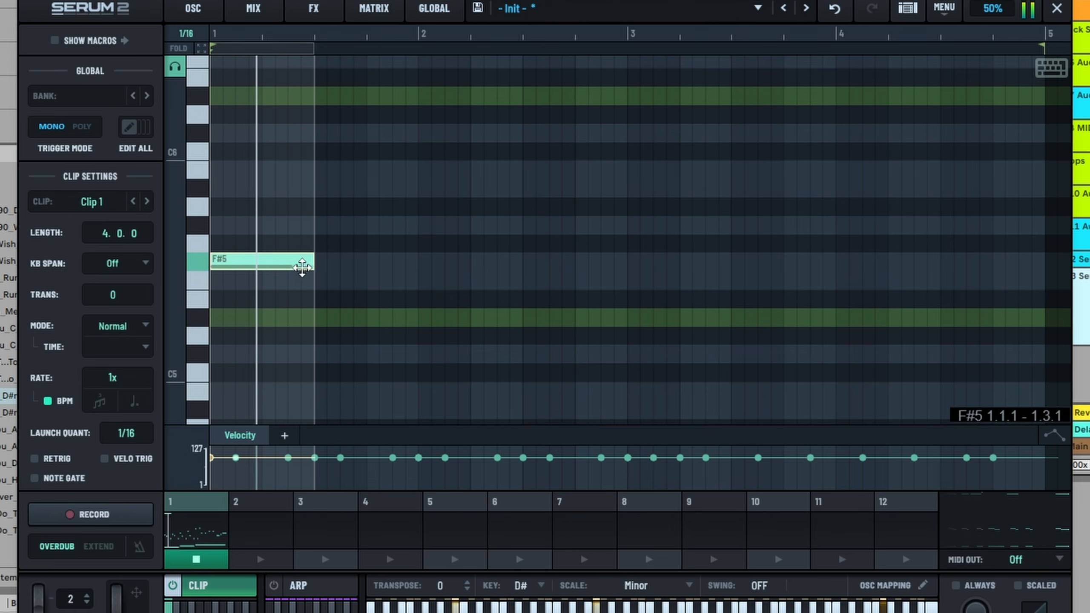
# - Raise Osc B's octave to +1 and return to the clip's notes
pyautogui.click(198, 9)
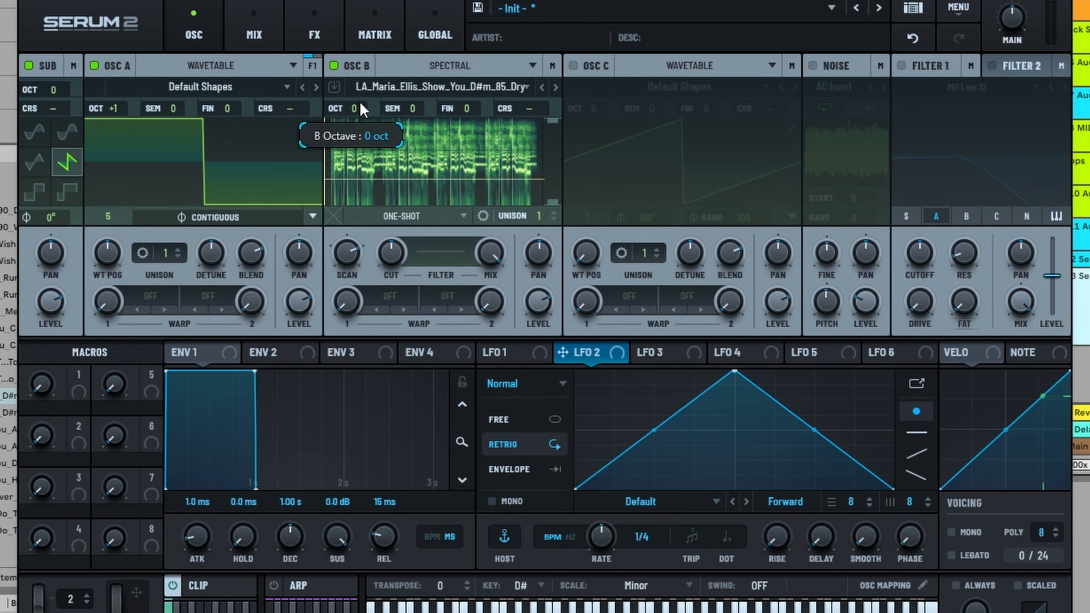
pyautogui.moveTo(359, 101); pyautogui.dragTo(361, 95)
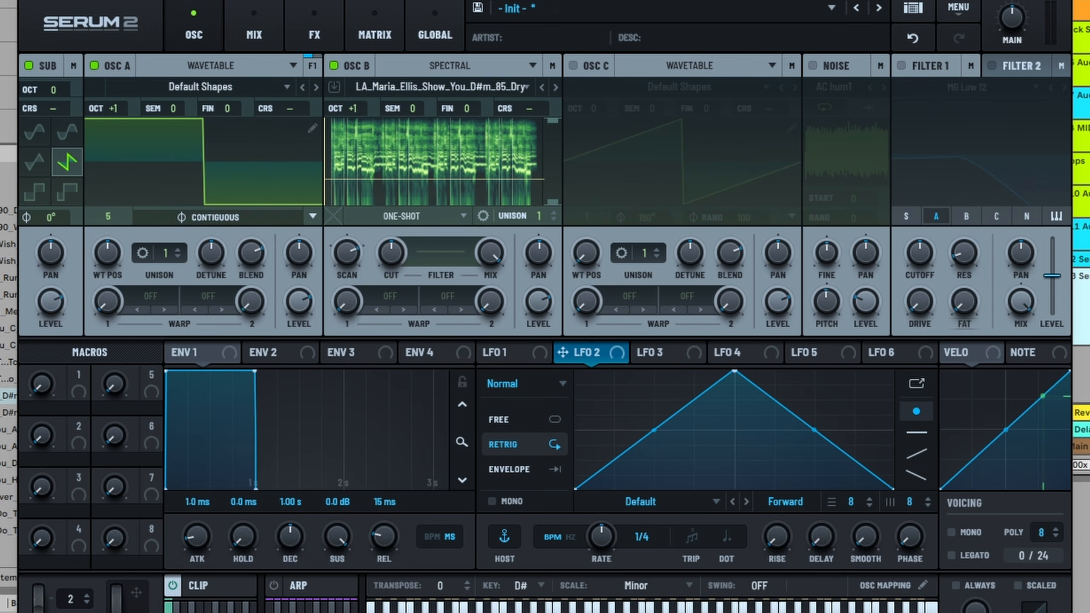
pyautogui.click(199, 585)
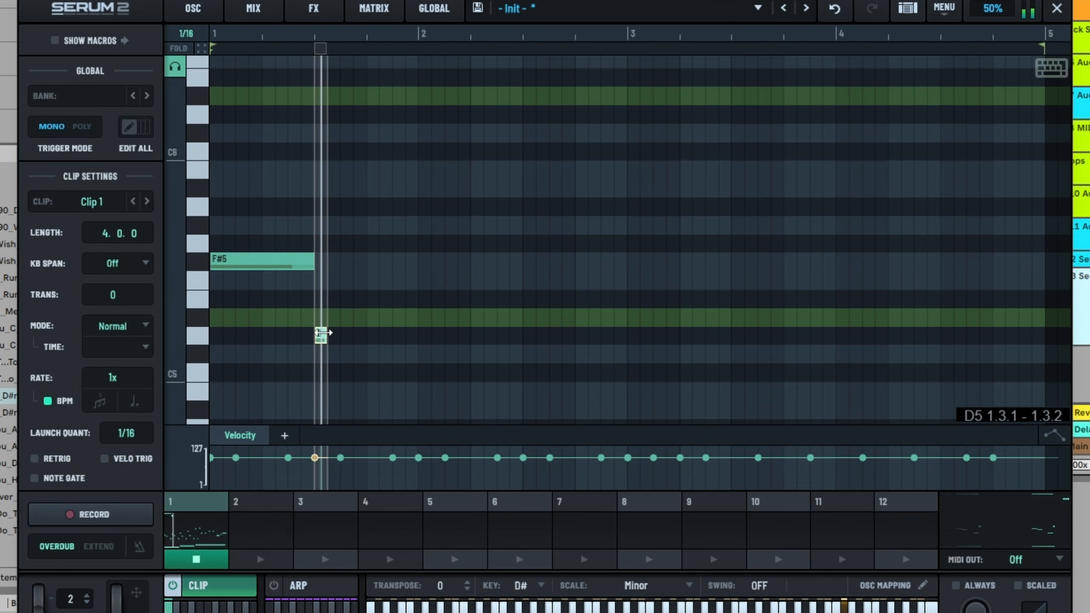
# - Add a short D5 note at 1.3.1 and shorten the F#5 note to end at 1.1.4
pyautogui.scroll(-5, 319, 334)
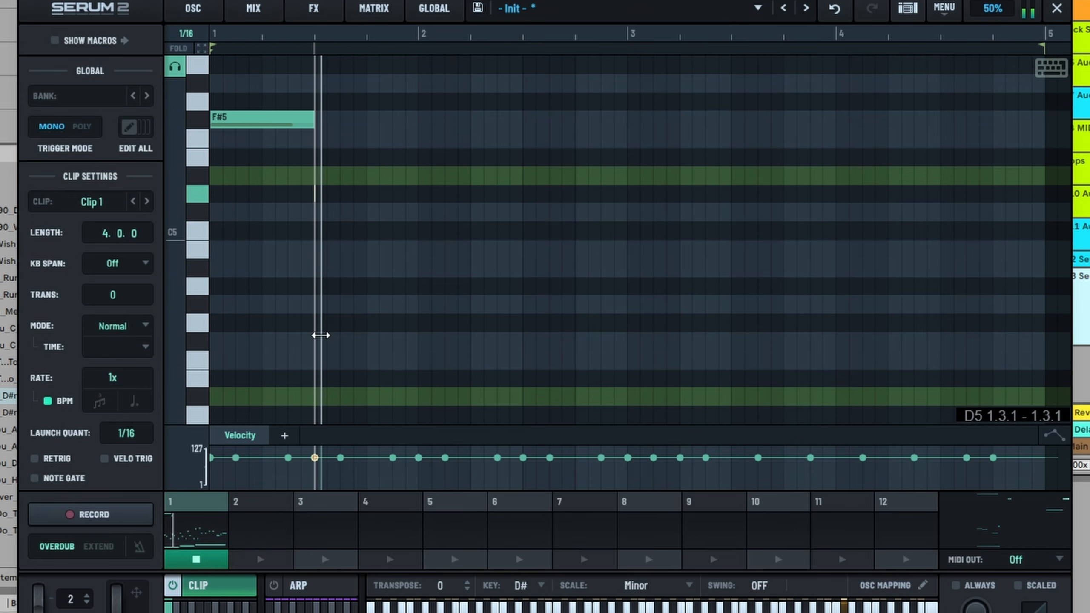
pyautogui.doubleClick(321, 336)
pyautogui.click(280, 120)
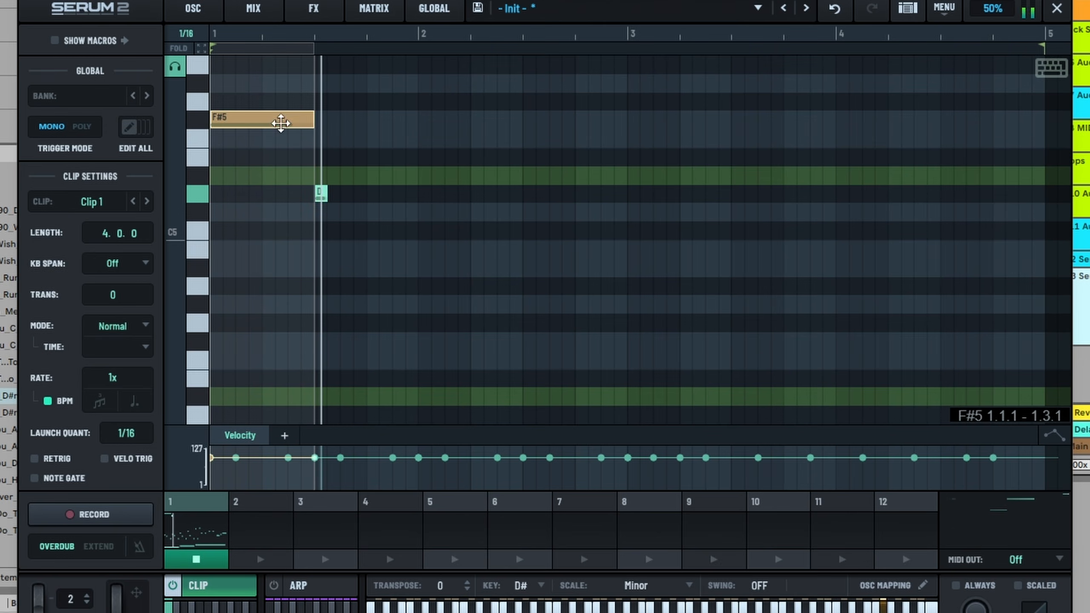
pyautogui.moveTo(311, 117); pyautogui.dragTo(249, 117)
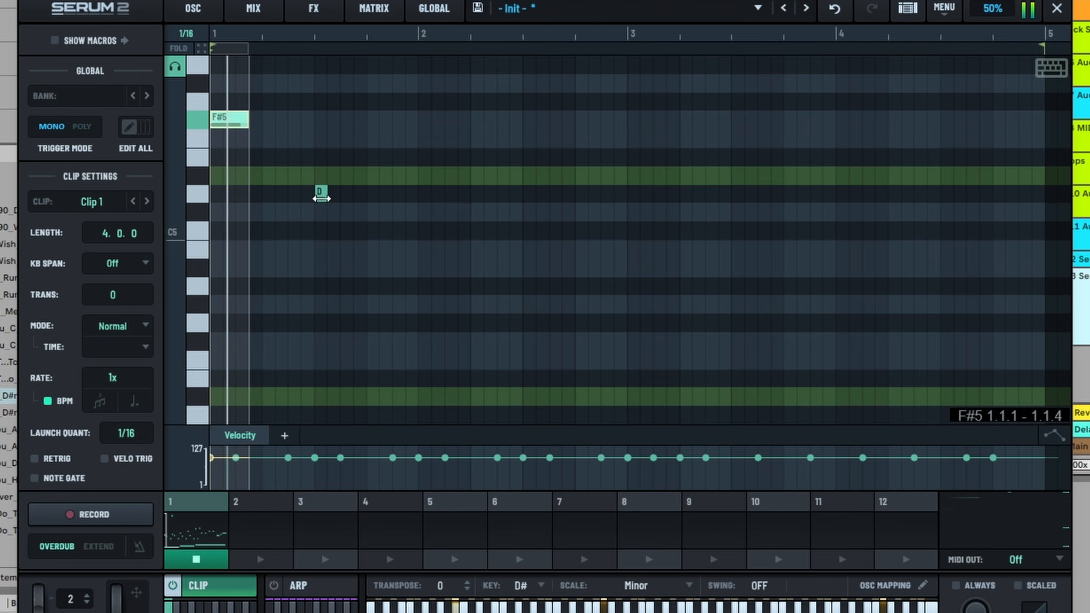
# - Replace the D5 note with a D#5 note from 1.1.3 to 1.1.4, and trim F#5 to end at 1.1.3
pyautogui.click(324, 193)
pyautogui.doubleClick(281, 194)
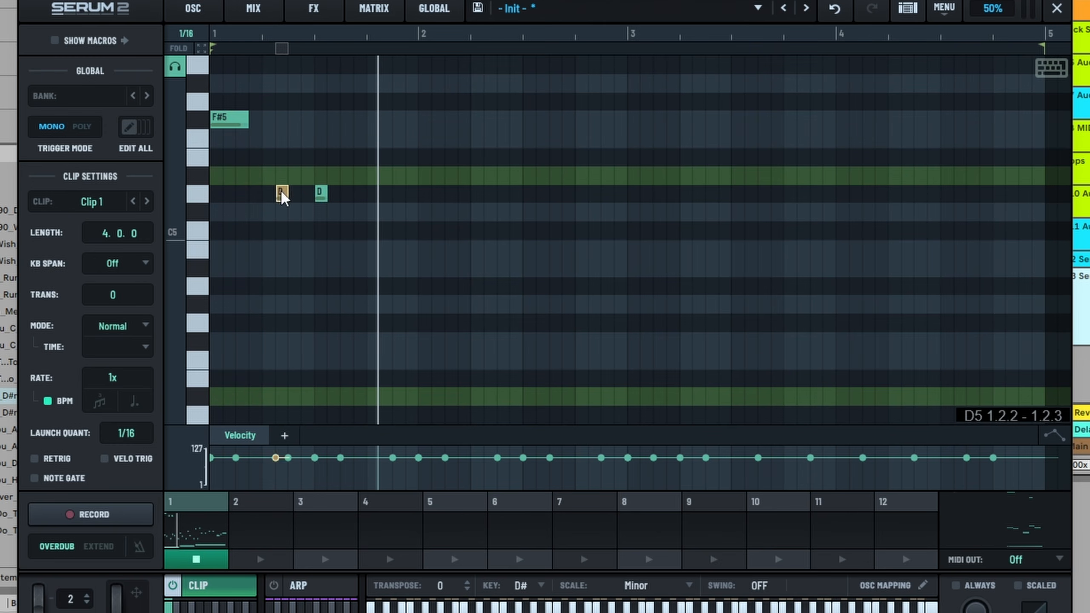
pyautogui.doubleClick(318, 193)
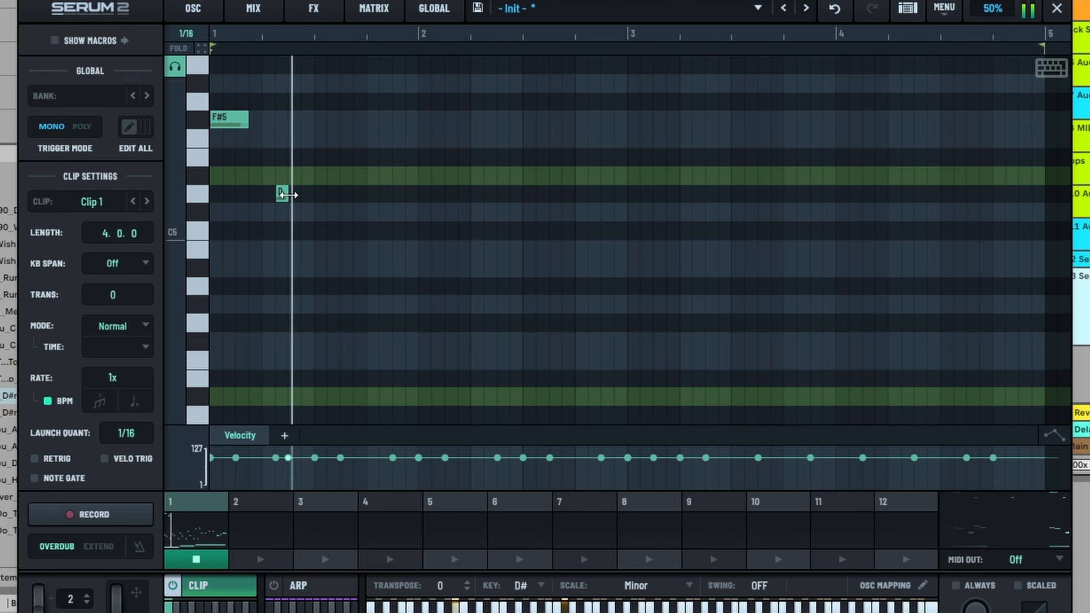
pyautogui.moveTo(290, 195)
pyautogui.mouseDown()
pyautogui.moveTo(314, 195)
pyautogui.moveTo(293, 172)
pyautogui.moveTo(294, 142)
pyautogui.moveTo(253, 158)
pyautogui.moveTo(284, 177)
pyautogui.mouseUp()
pyautogui.click(290, 194)
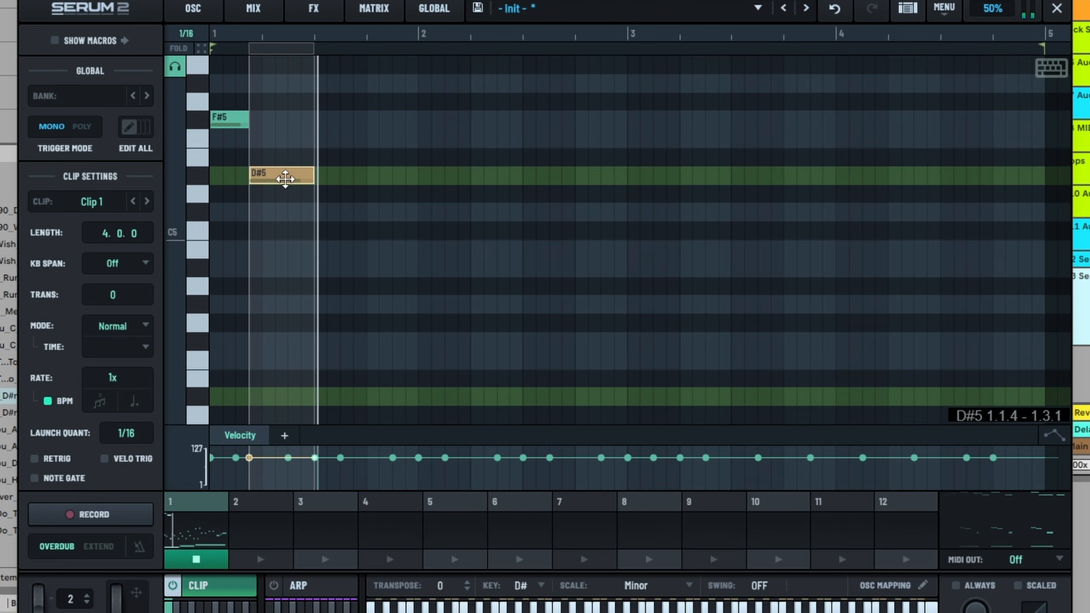
pyautogui.moveTo(245, 121); pyautogui.dragTo(233, 121)
pyautogui.moveTo(257, 175); pyautogui.dragTo(248, 175)
# - Add a C#6 note from 1.2.3 to 1.3.1
pyautogui.click(272, 231)
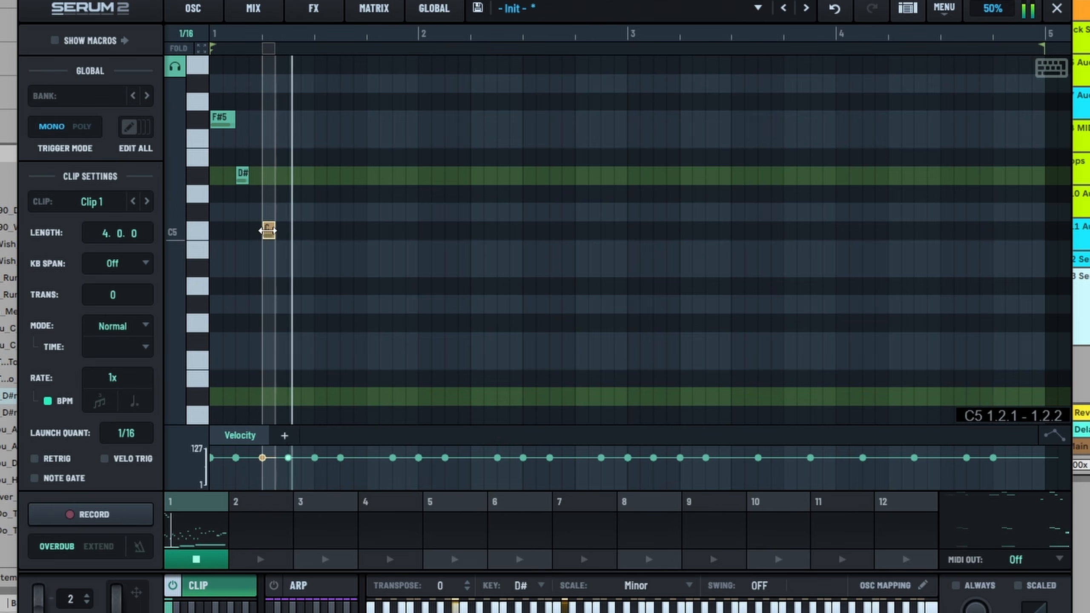
pyautogui.moveTo(288, 231); pyautogui.dragTo(289, 116)
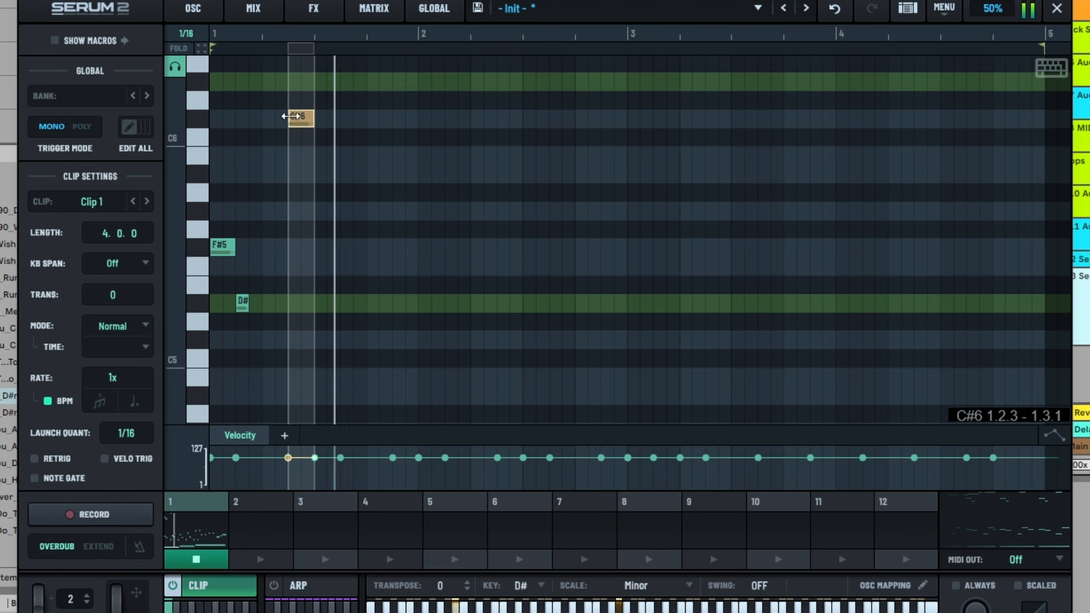
pyautogui.scroll(3, 428, 239)
pyautogui.scroll(-1, 471, 225)
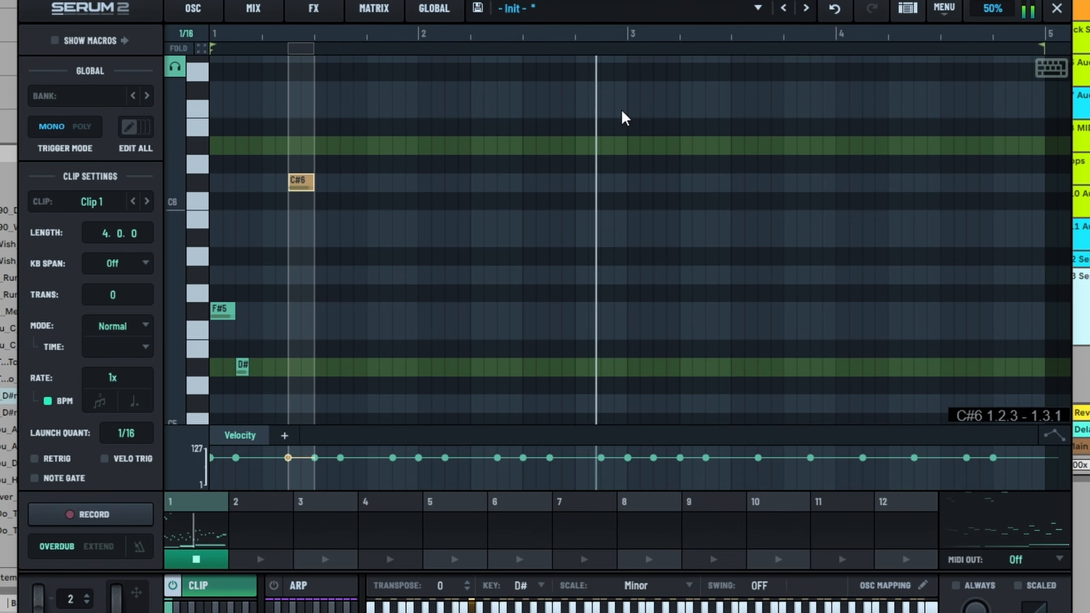
# - Select the F#5, D#5 and C#6 notes in bar 1 and copy them
pyautogui.moveTo(622, 110); pyautogui.dragTo(60, 457)
pyautogui.click(633, 125)
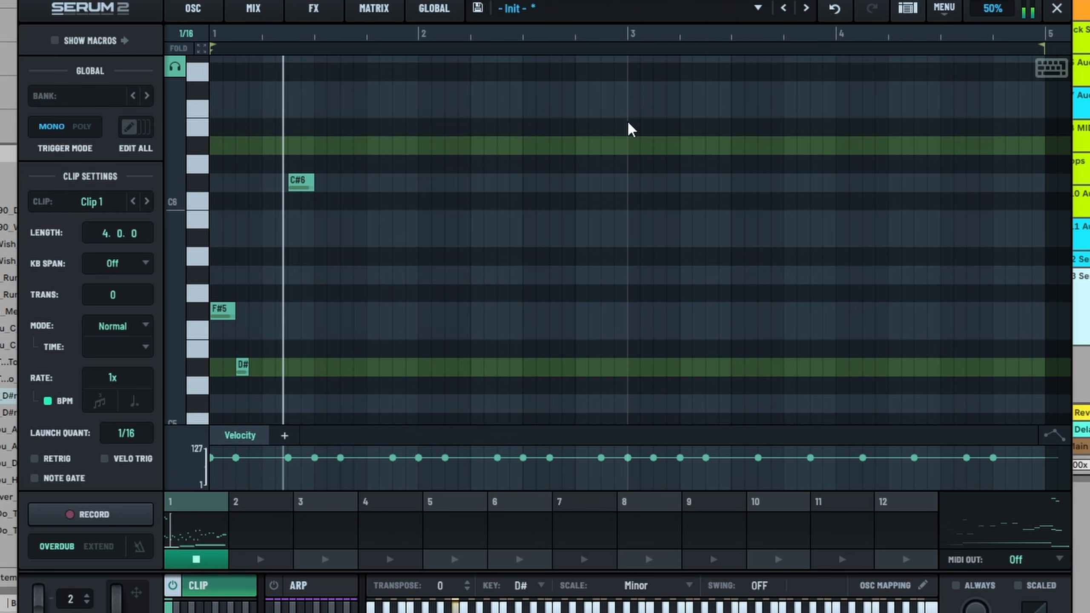
pyautogui.moveTo(629, 124); pyautogui.dragTo(221, 326)
pyautogui.rightClick(221, 326)
pyautogui.click(275, 352)
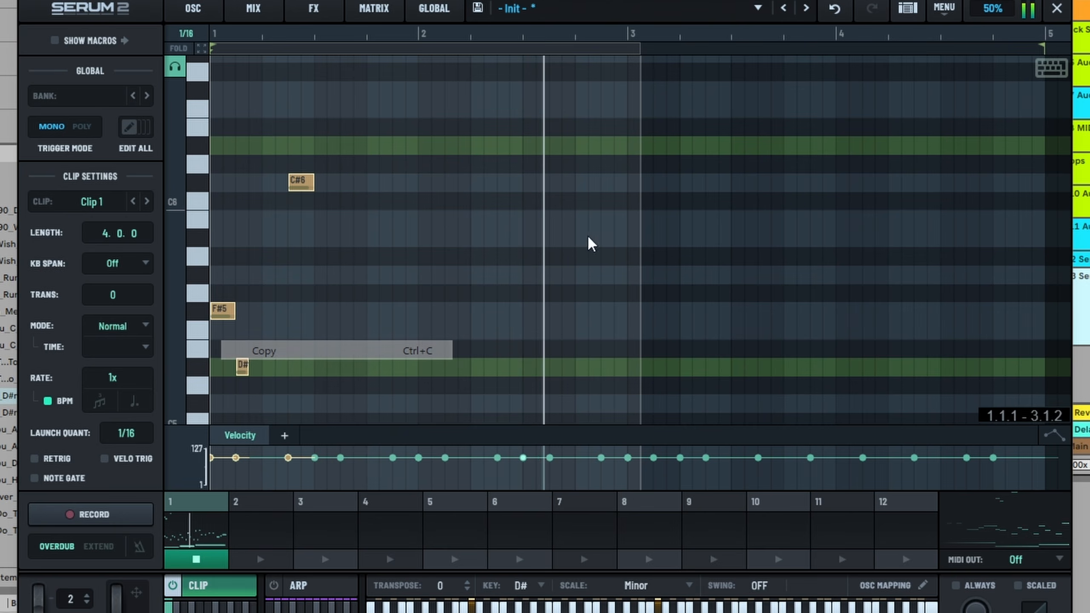
pyautogui.click(637, 155)
pyautogui.doubleClick(628, 145)
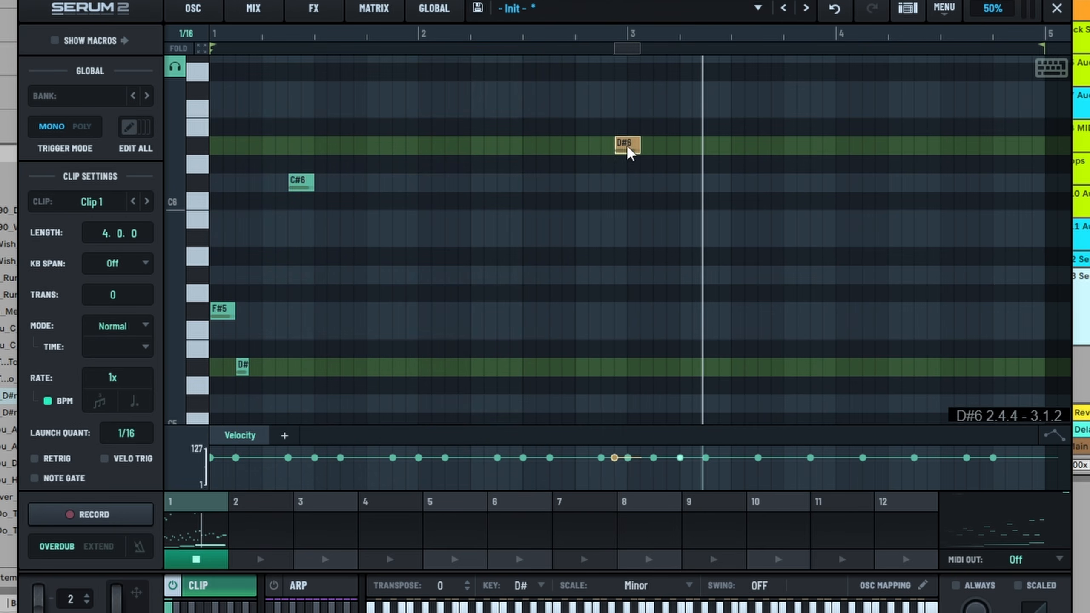
pyautogui.rightClick(629, 147)
pyautogui.click(625, 146)
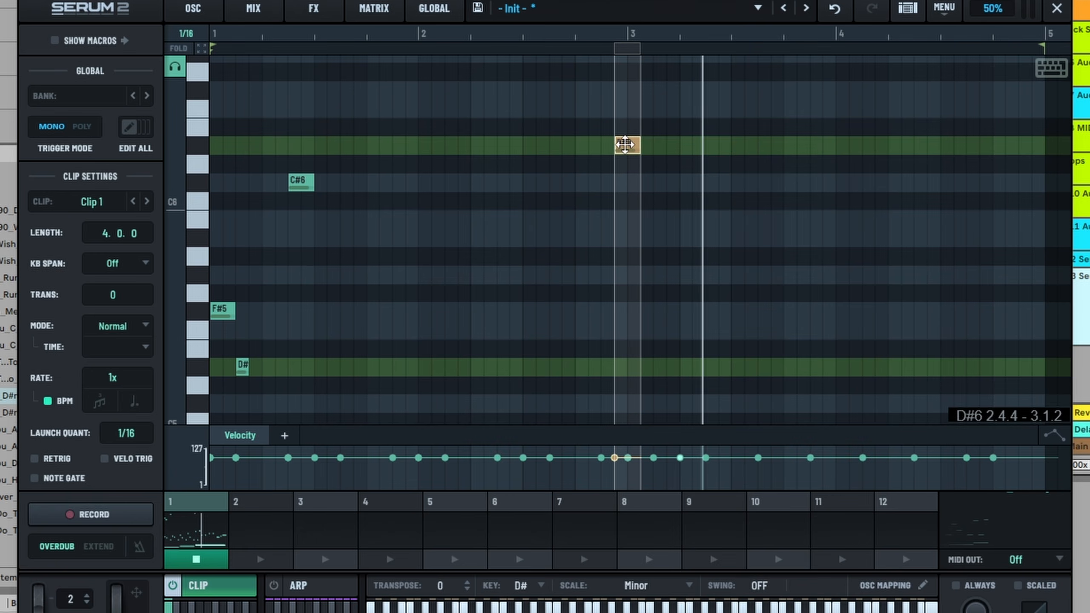
pyautogui.doubleClick(625, 145)
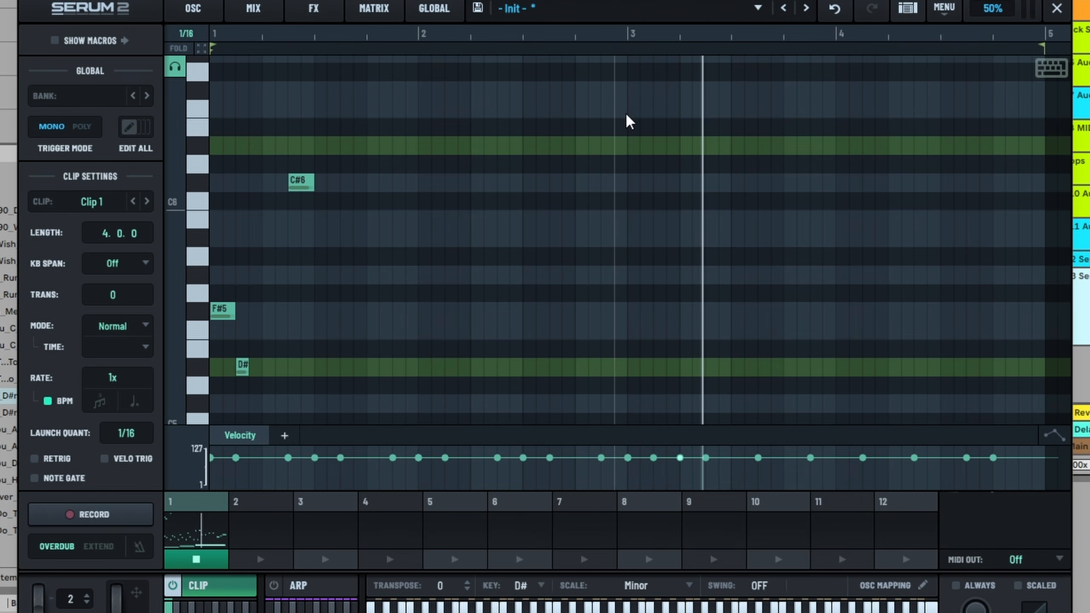
# - Paste the three copied notes at 3.1.1 and play the clip back
pyautogui.rightClick(628, 144)
pyautogui.click(630, 121)
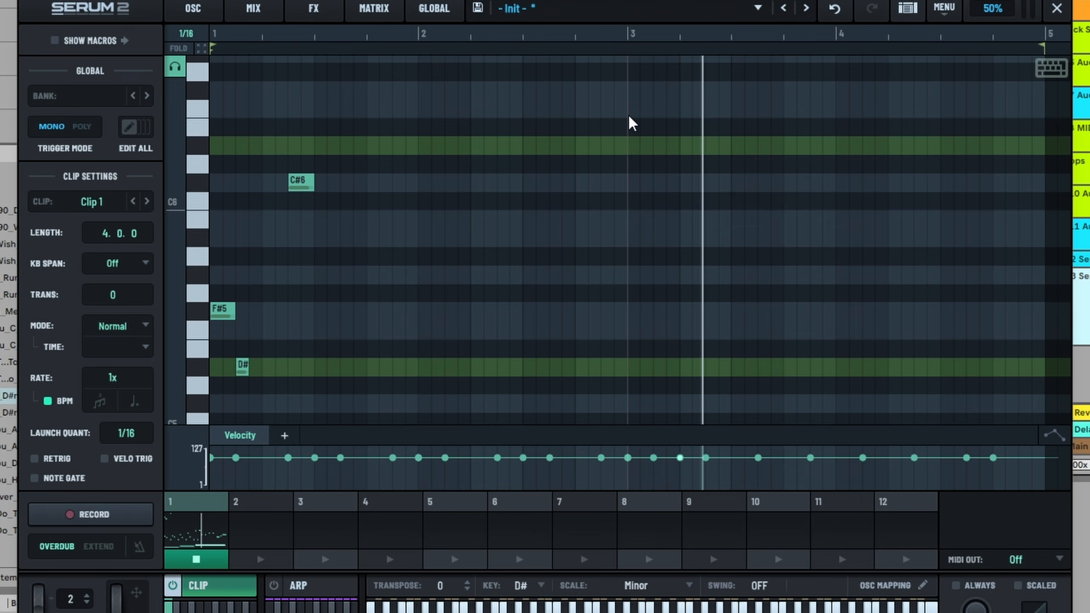
pyautogui.rightClick(629, 116)
pyautogui.click(649, 128)
pyautogui.scroll(-8, 518, 197)
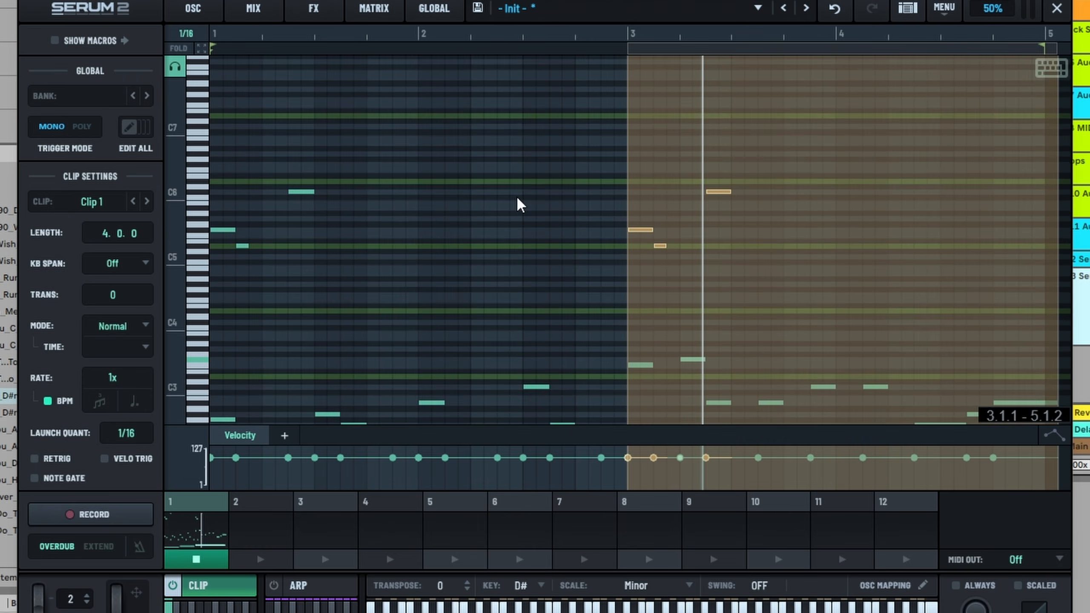
pyautogui.press('space')
# - Leave the clip editor and raise oscillator B's send to Bus 2 in its routing settings
pyautogui.click(248, 8)
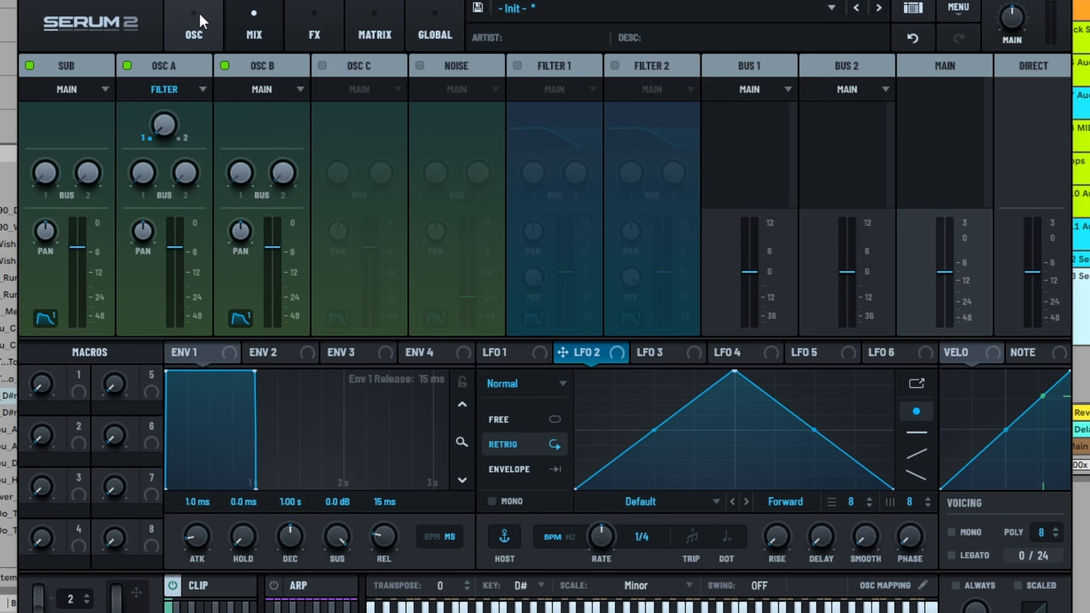
pyautogui.click(201, 11)
pyautogui.moveTo(556, 72)
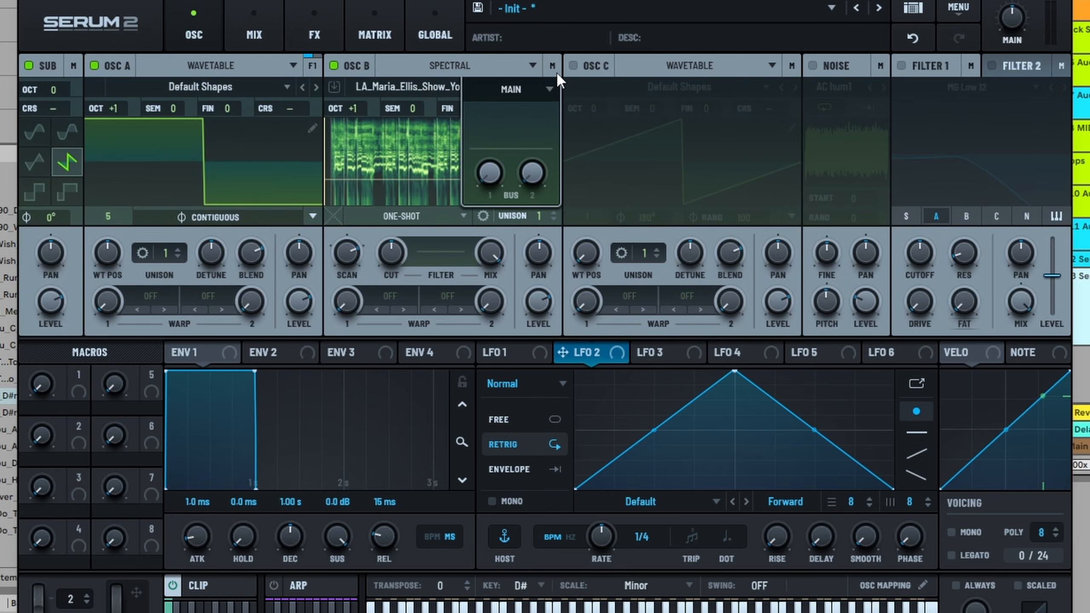
pyautogui.moveTo(532, 172); pyautogui.dragTo(545, 144)
pyautogui.click(360, 26)
pyautogui.click(195, 20)
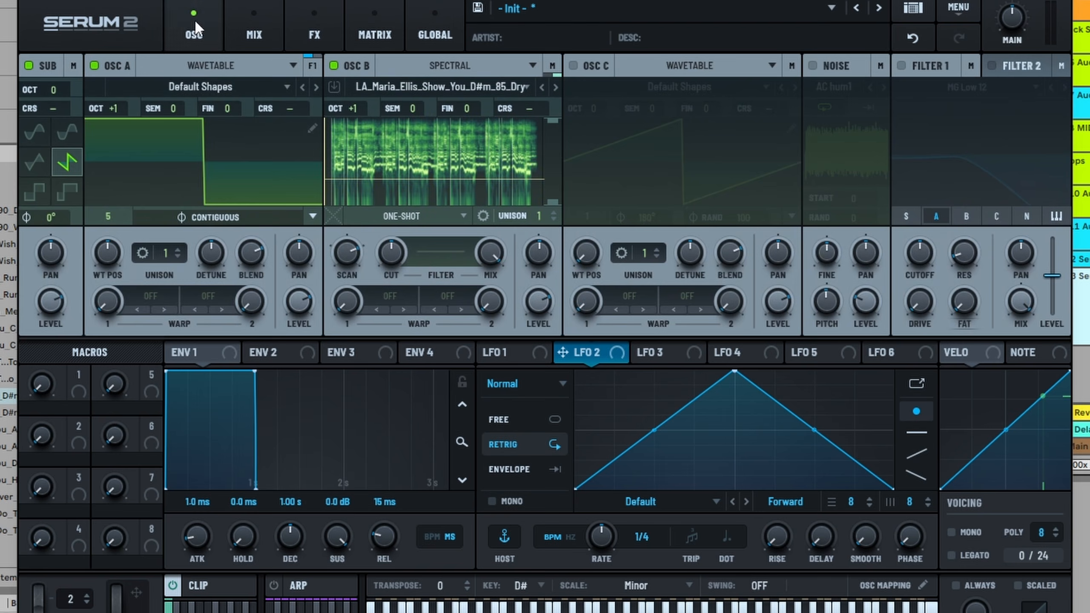
# - Set oscillator A's filter balance to -100 and raise its Bus 2 send to full
pyautogui.click(311, 68)
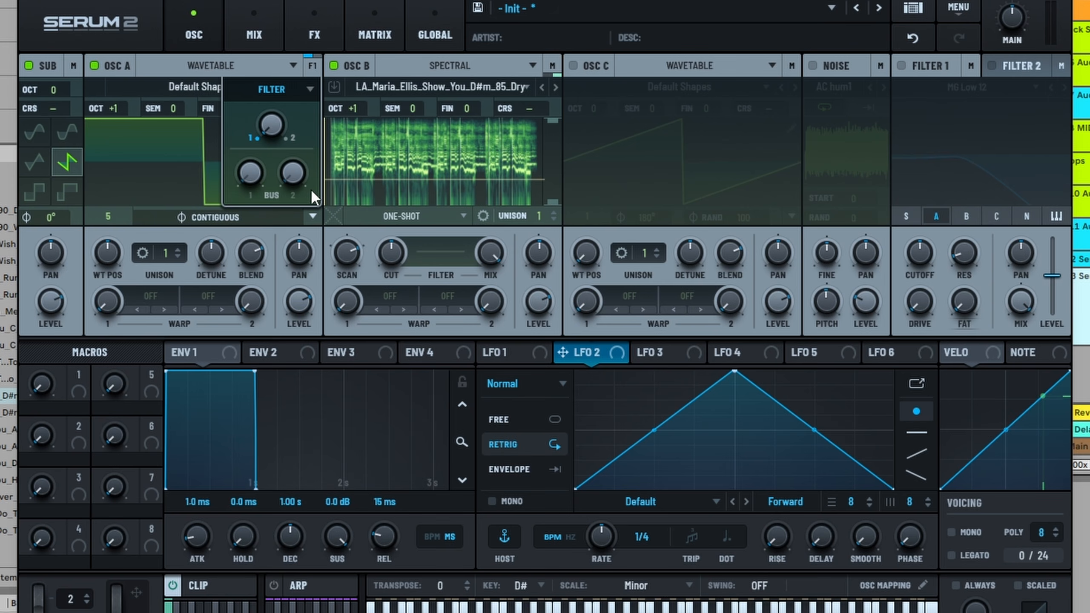
pyautogui.moveTo(265, 130); pyautogui.dragTo(275, 288)
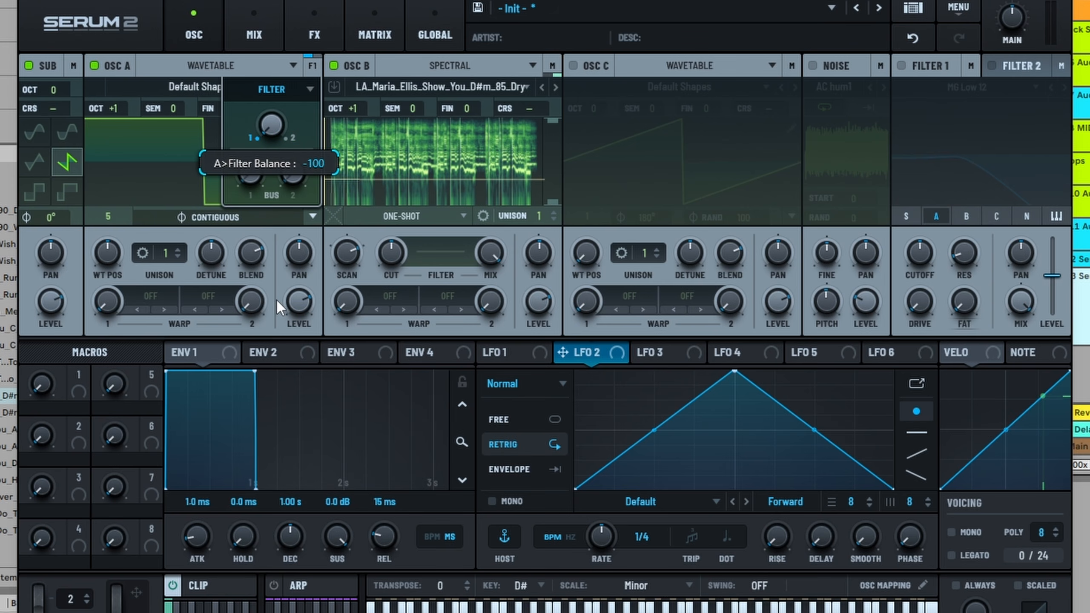
pyautogui.moveTo(302, 186); pyautogui.dragTo(303, 1)
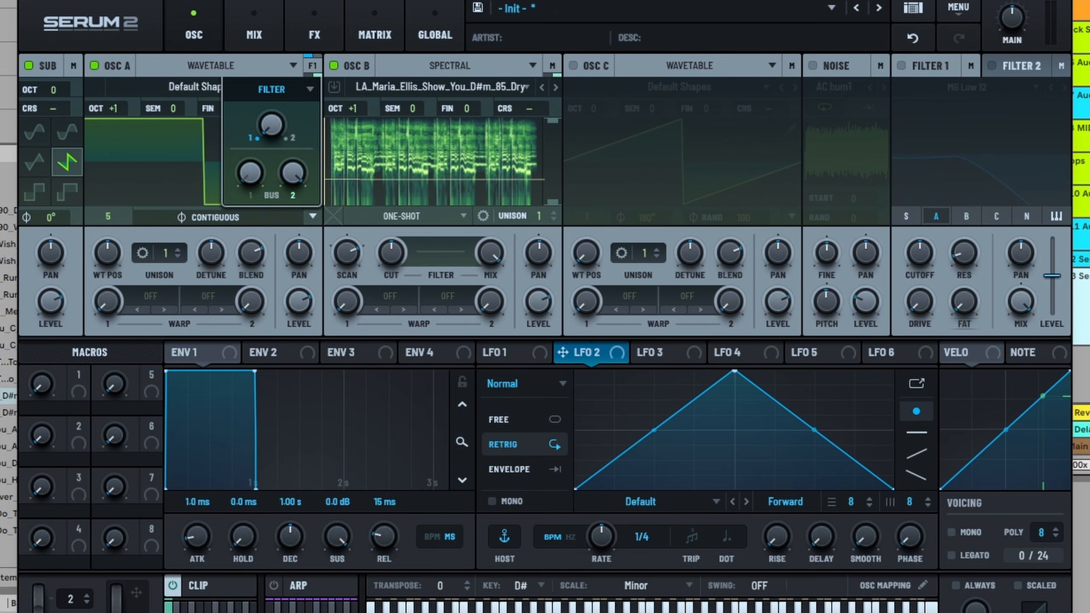
# - Set oscillator B's first warp to the Spectral mode Shepard, and turn off oscillator A and the sub
pyautogui.click(376, 307)
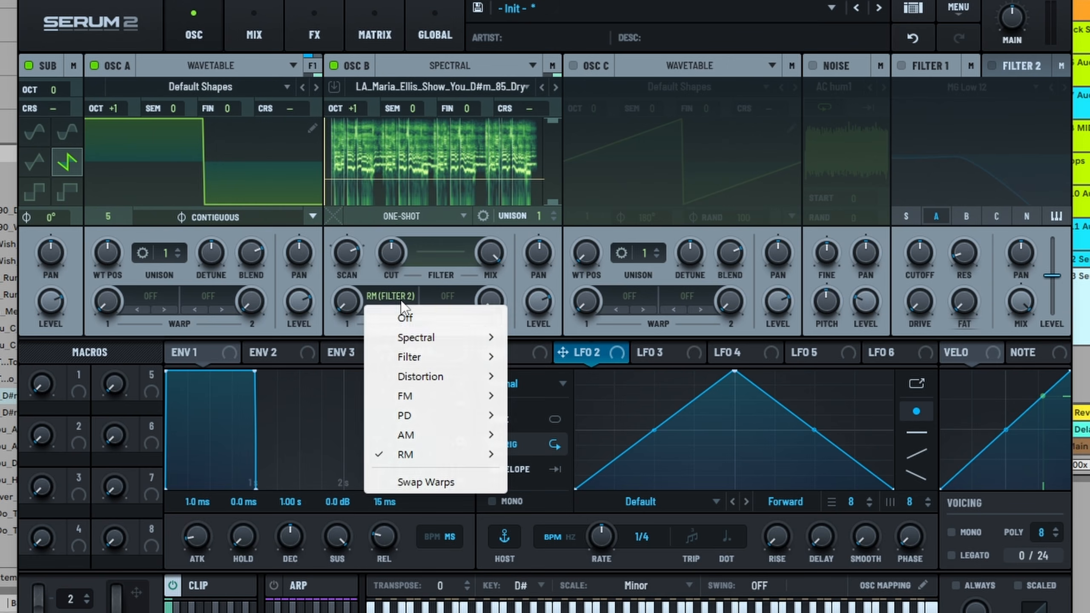
pyautogui.moveTo(420, 340)
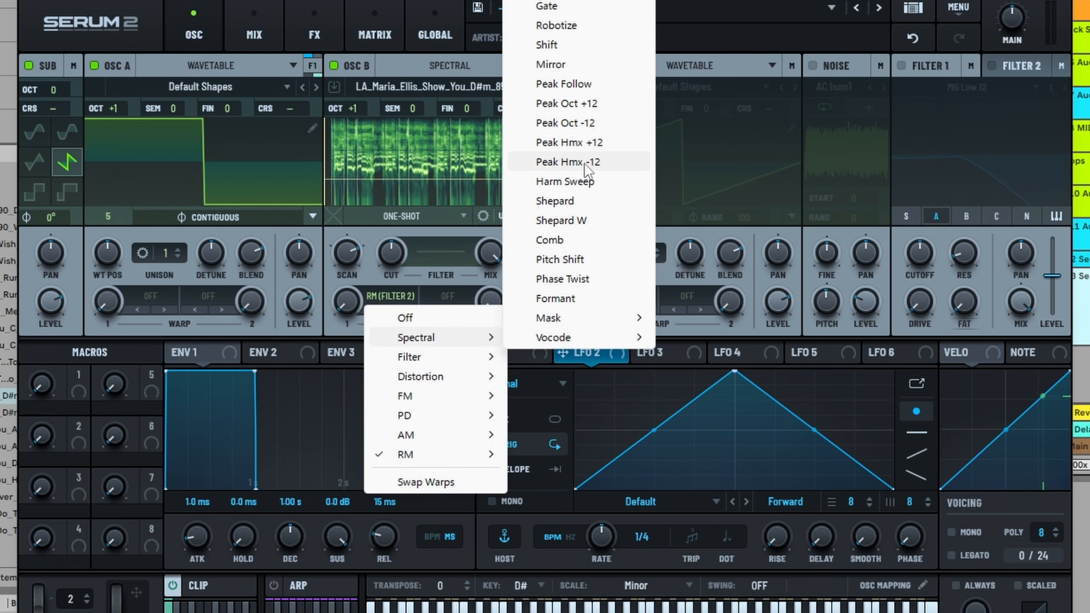
pyautogui.click(556, 200)
pyautogui.click(94, 65)
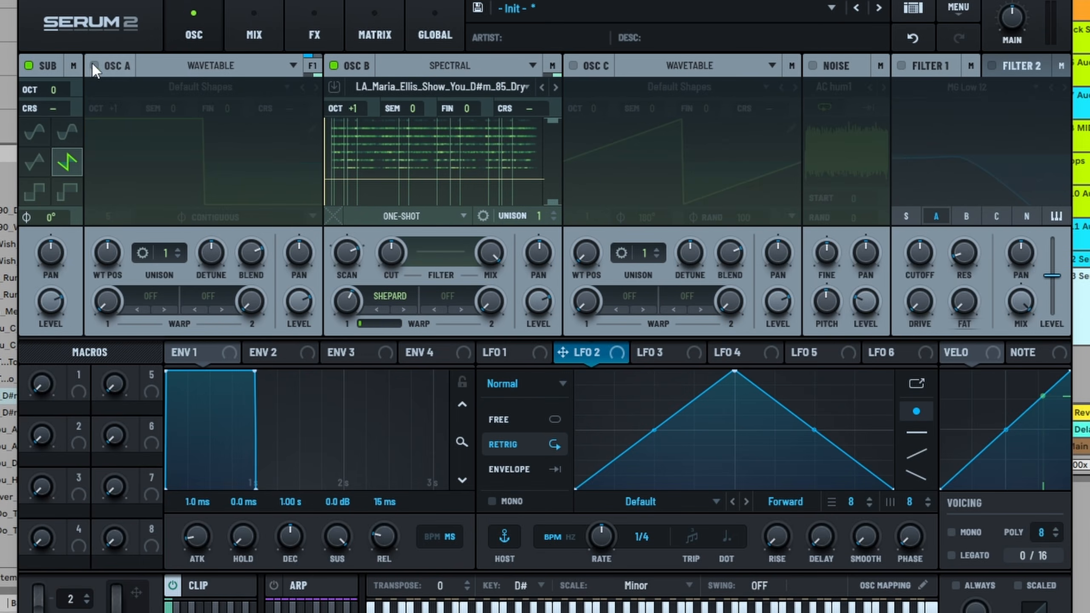
pyautogui.click(28, 65)
# - Try Peak Hmx -12 at about 92% and Peak Hmx +12 at 58% as oscillator B's first warp
pyautogui.click(393, 298)
pyautogui.moveTo(439, 338)
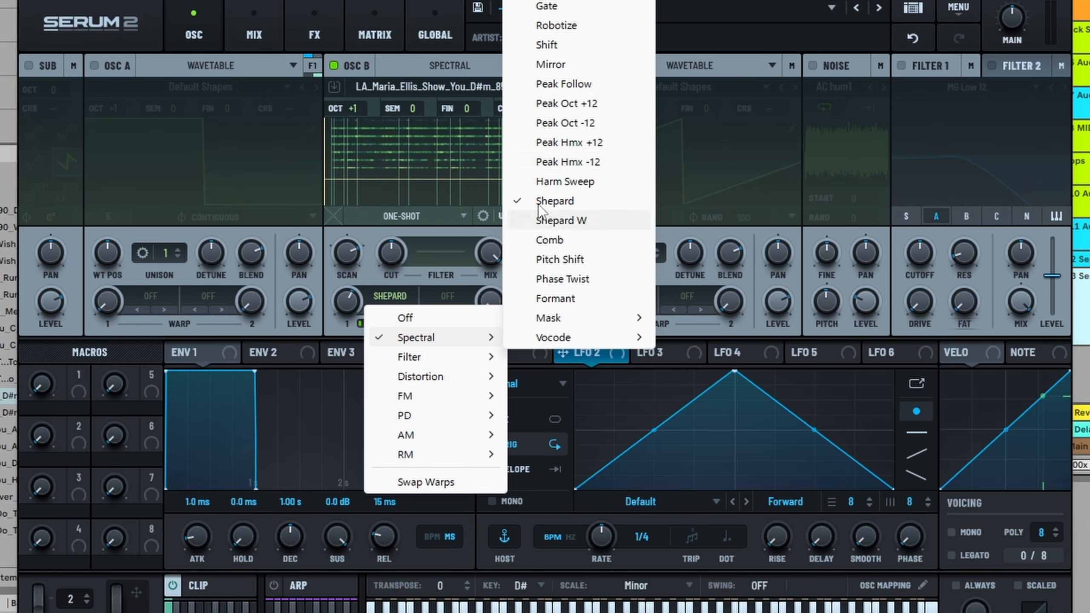
pyautogui.click(560, 174)
pyautogui.moveTo(346, 302); pyautogui.dragTo(362, 254)
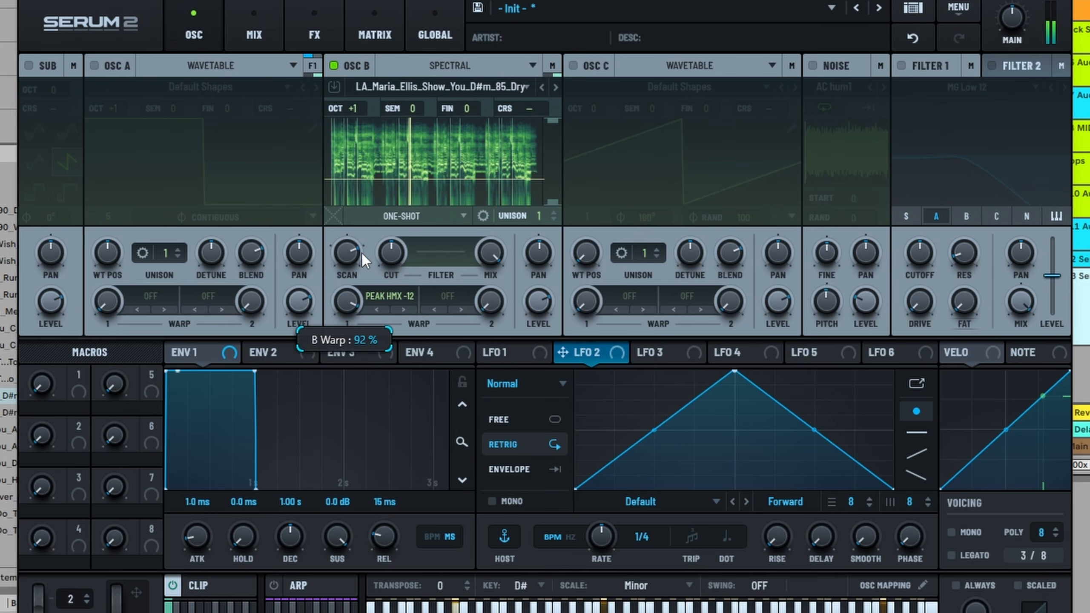
pyautogui.moveTo(348, 301); pyautogui.dragTo(363, 261)
pyautogui.click(381, 309)
pyautogui.moveTo(349, 302); pyautogui.dragTo(334, 368)
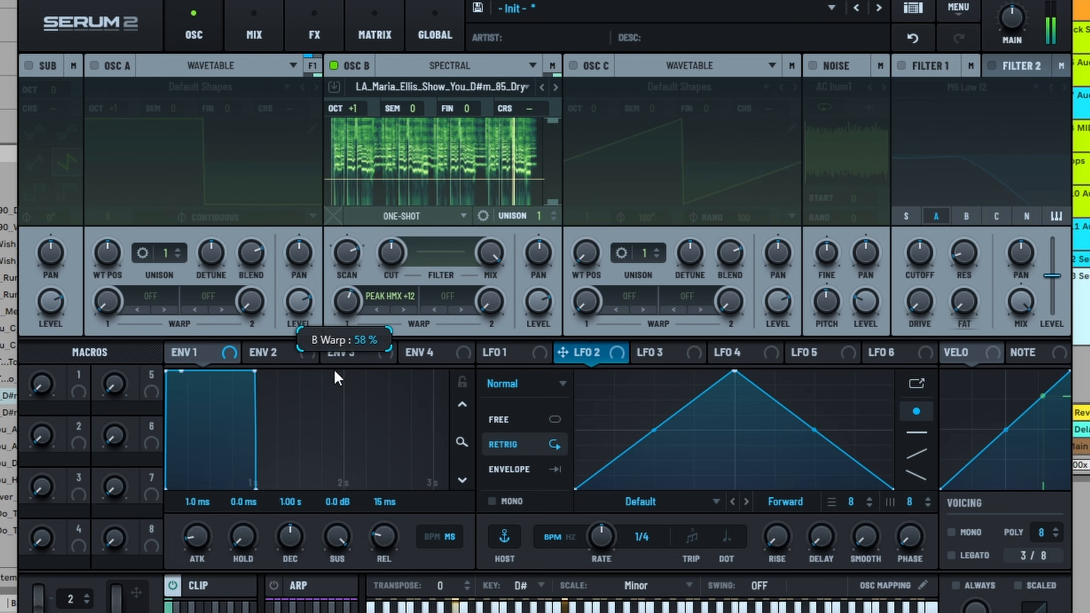
# - Switch oscillator B's first warp to Peak Follow at 68%, and turn oscillator A and the sub back on
pyautogui.click(374, 308)
pyautogui.moveTo(348, 302); pyautogui.dragTo(368, 236)
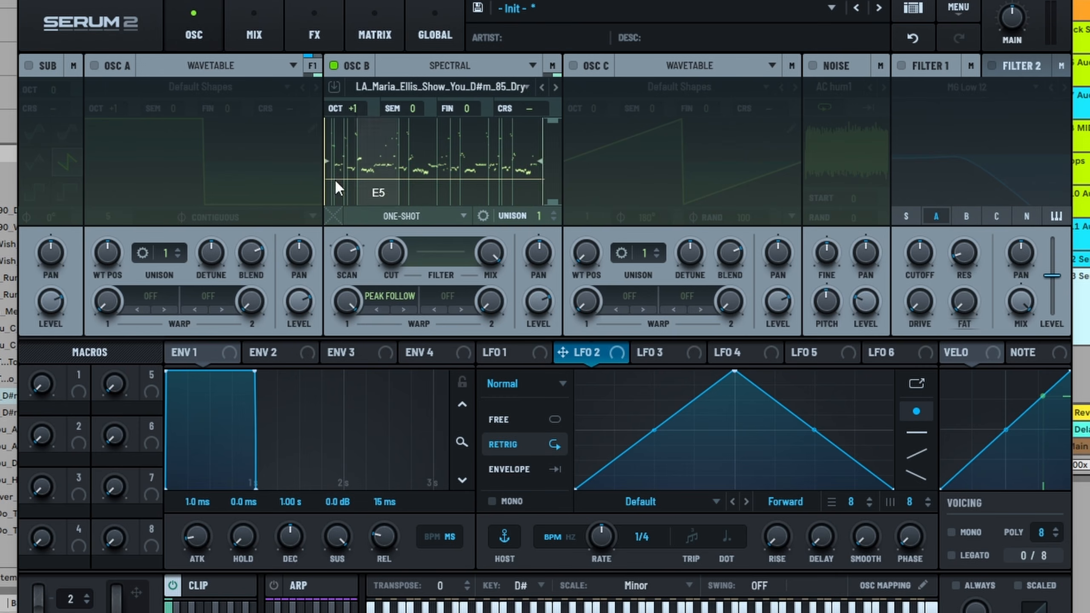
pyautogui.click(105, 65)
pyautogui.moveTo(347, 301); pyautogui.dragTo(340, 349)
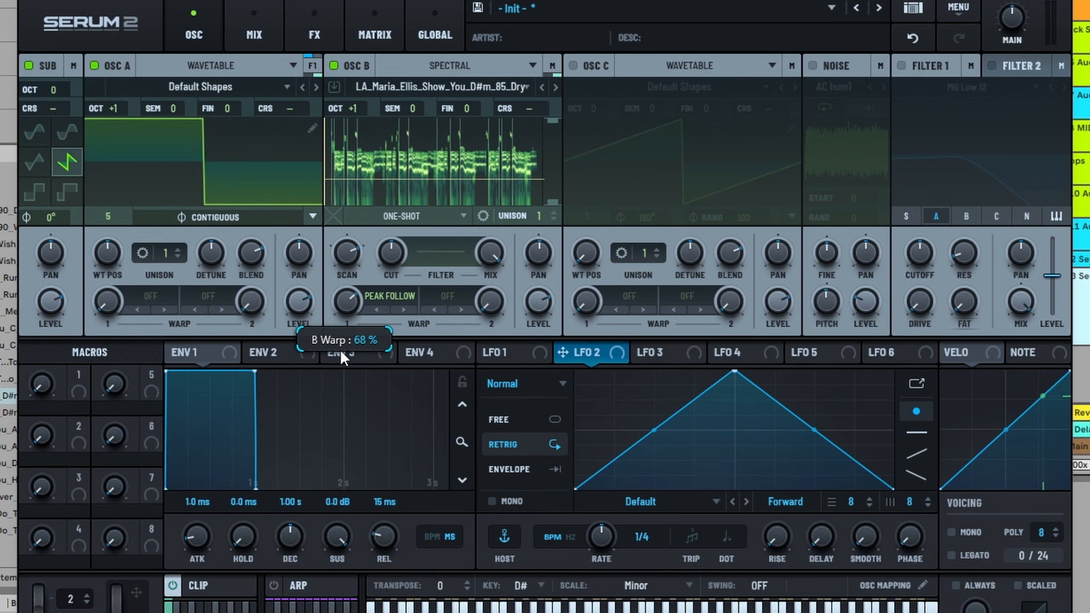
# - Add a Reverb module to the Bus 2 effects and turn oscillator A's Bus 2 send down to zero
pyautogui.click(301, 23)
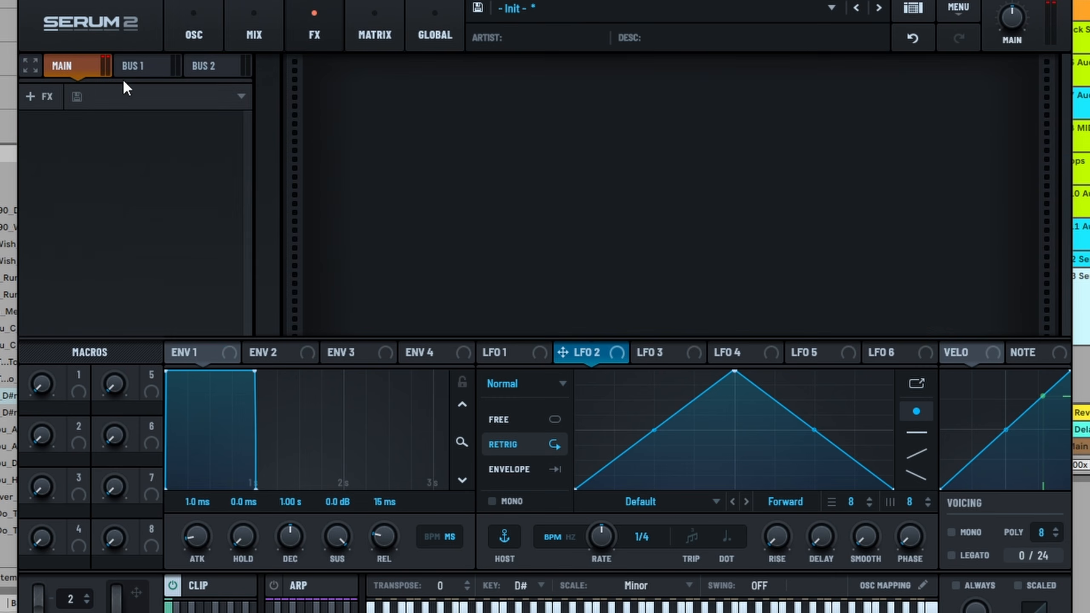
pyautogui.click(216, 68)
pyautogui.rightClick(172, 156)
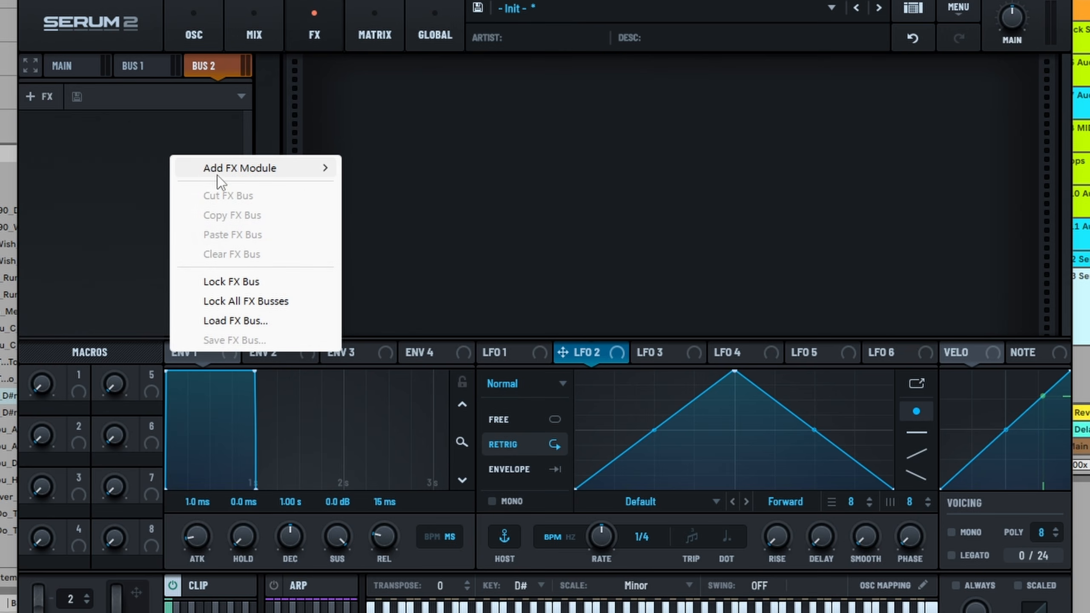
pyautogui.moveTo(218, 174)
pyautogui.click(407, 381)
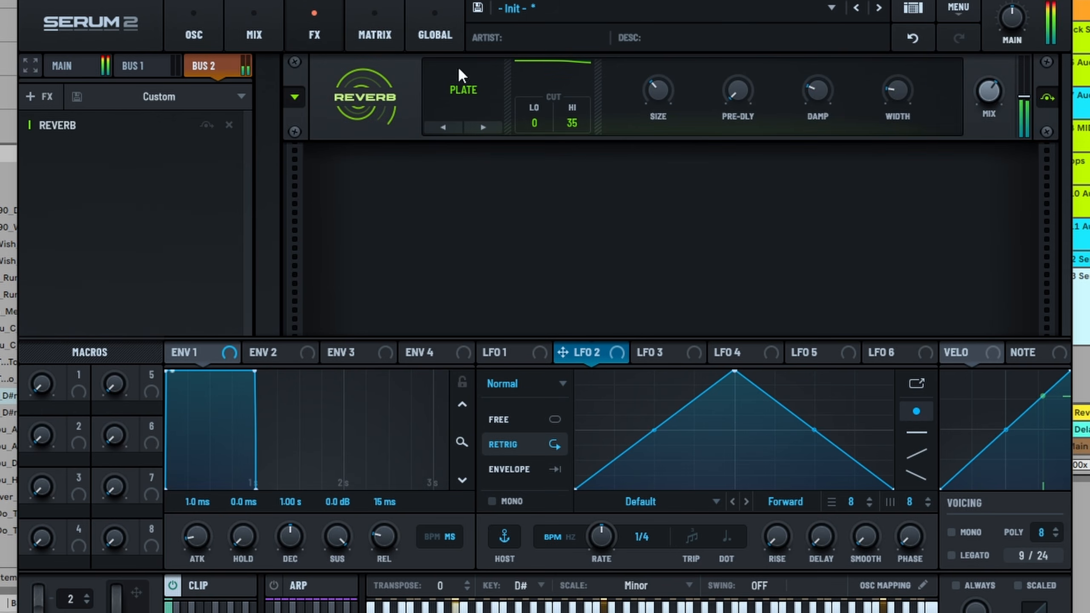
pyautogui.click(192, 22)
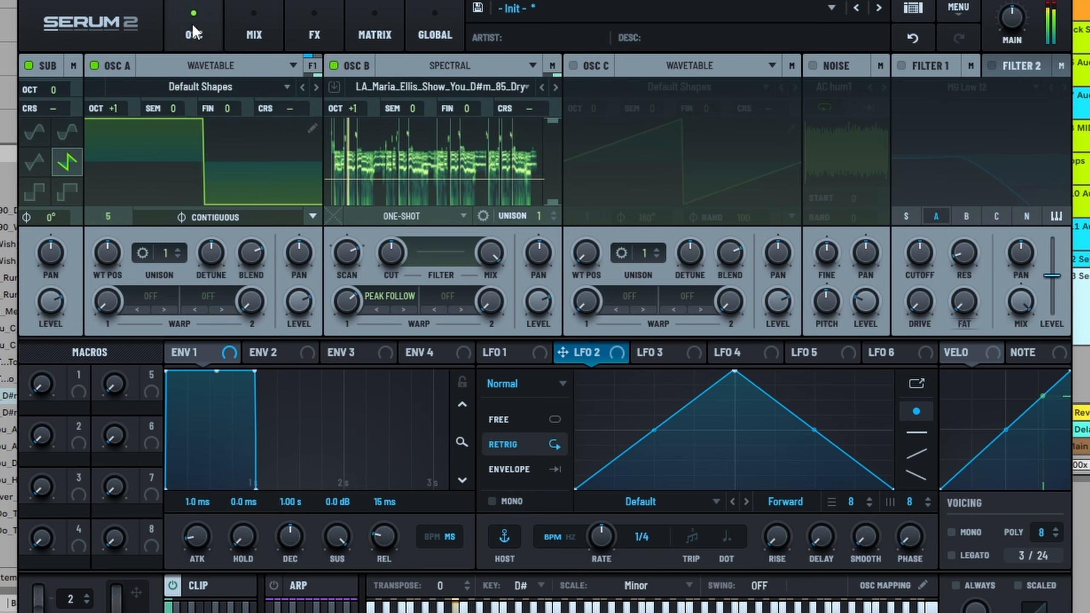
pyautogui.click(310, 64)
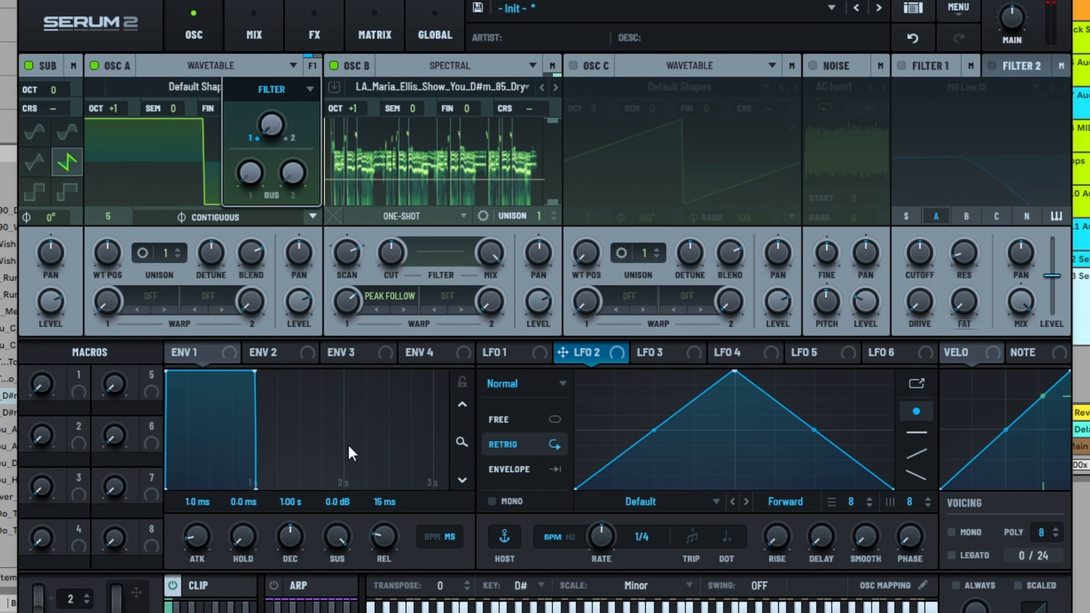
# - Add a Delay module to the Bus 2 effects and place it before the Reverb
pyautogui.click(315, 32)
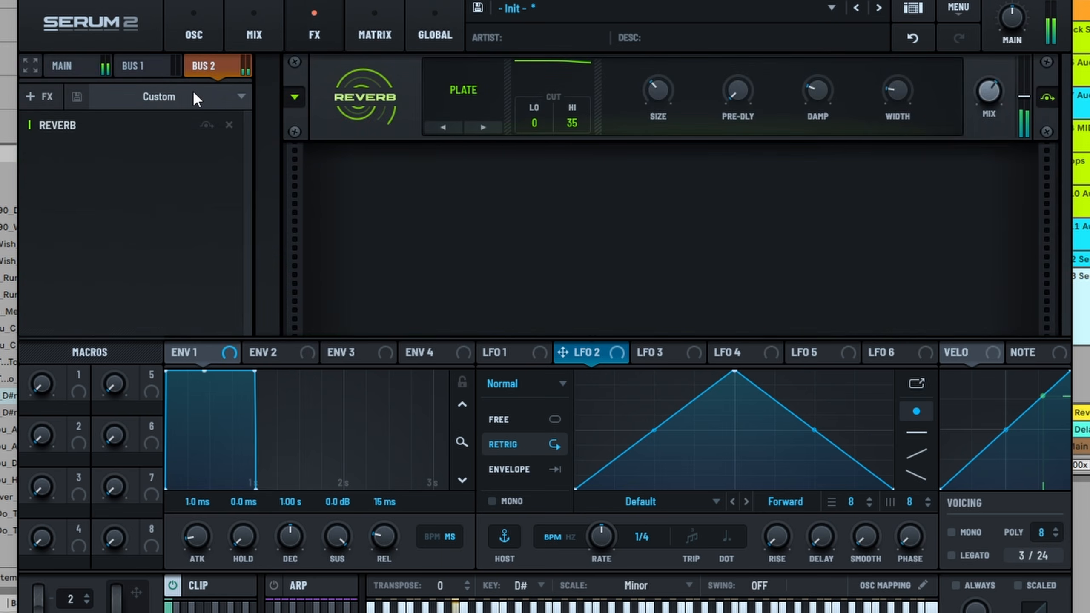
pyautogui.rightClick(184, 201)
pyautogui.moveTo(244, 213)
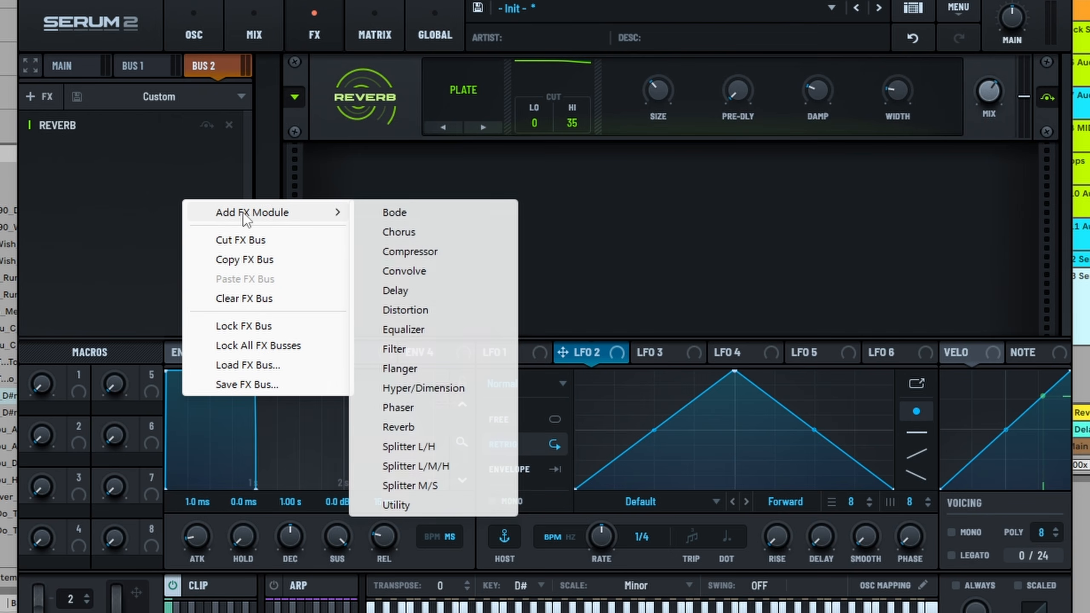
pyautogui.click(395, 290)
pyautogui.moveTo(56, 151); pyautogui.dragTo(60, 124)
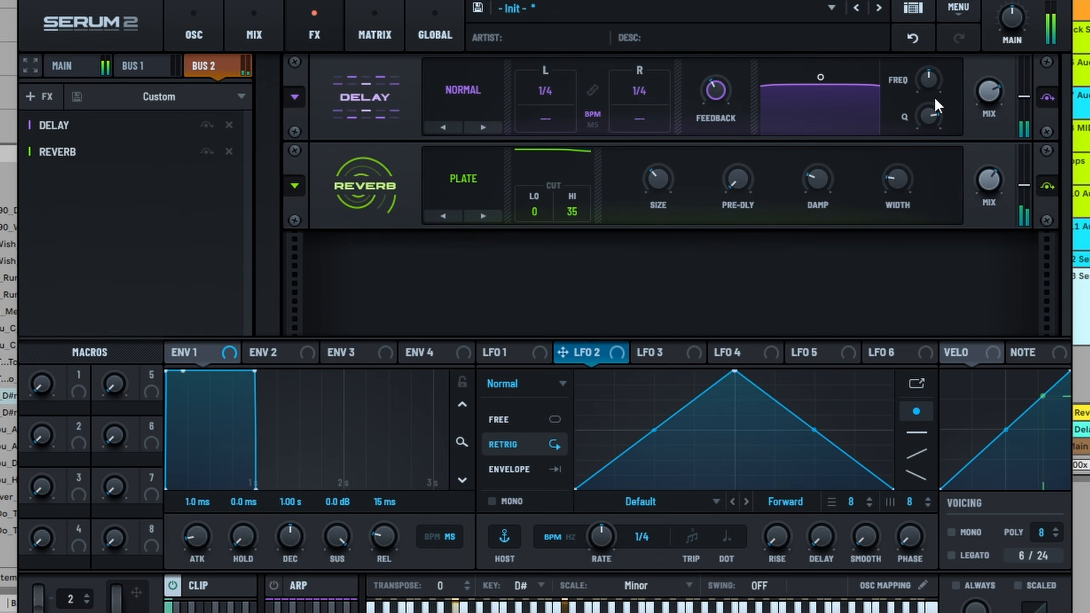
# - Set the Bus 2 delay to Ping-Pong with linked 1/2 times for both channels and a narrower filter band
pyautogui.moveTo(719, 87); pyautogui.dragTo(647, 82)
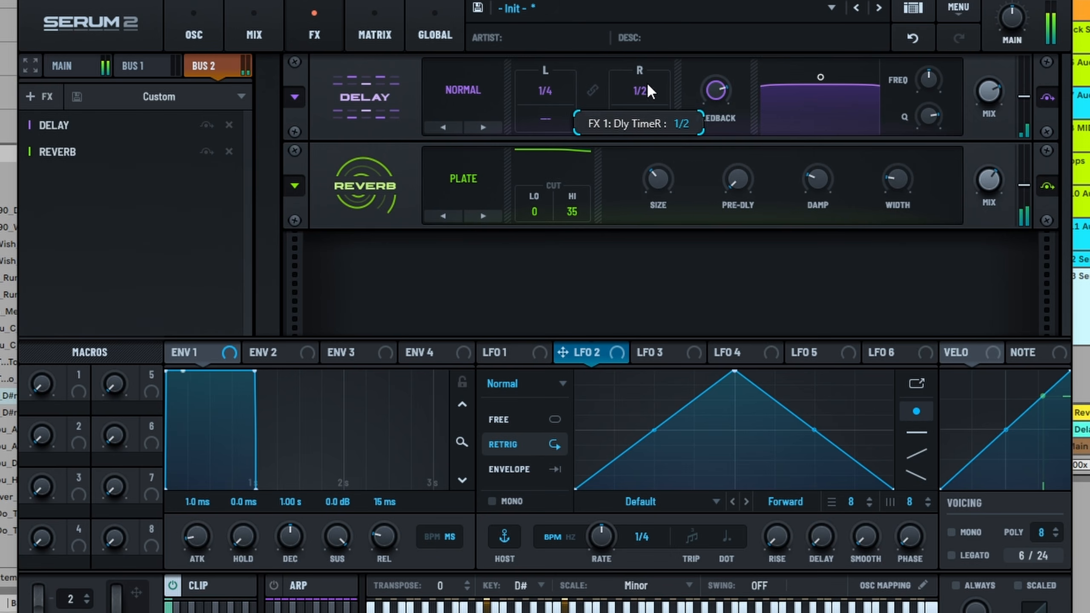
pyautogui.click(593, 91)
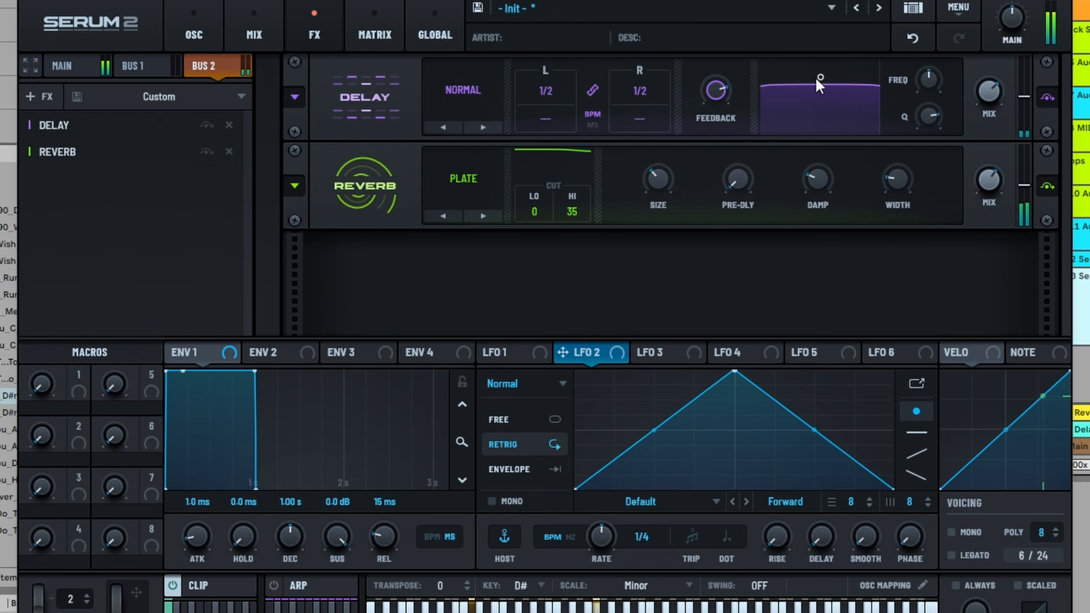
pyautogui.moveTo(819, 77); pyautogui.dragTo(832, 114)
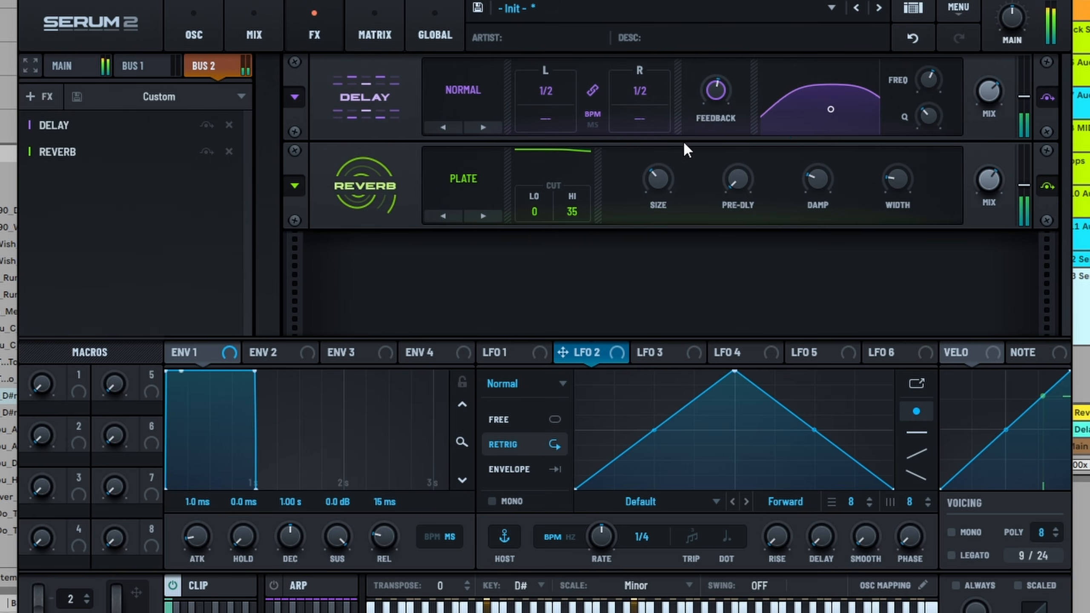
pyautogui.click(471, 99)
pyautogui.click(482, 151)
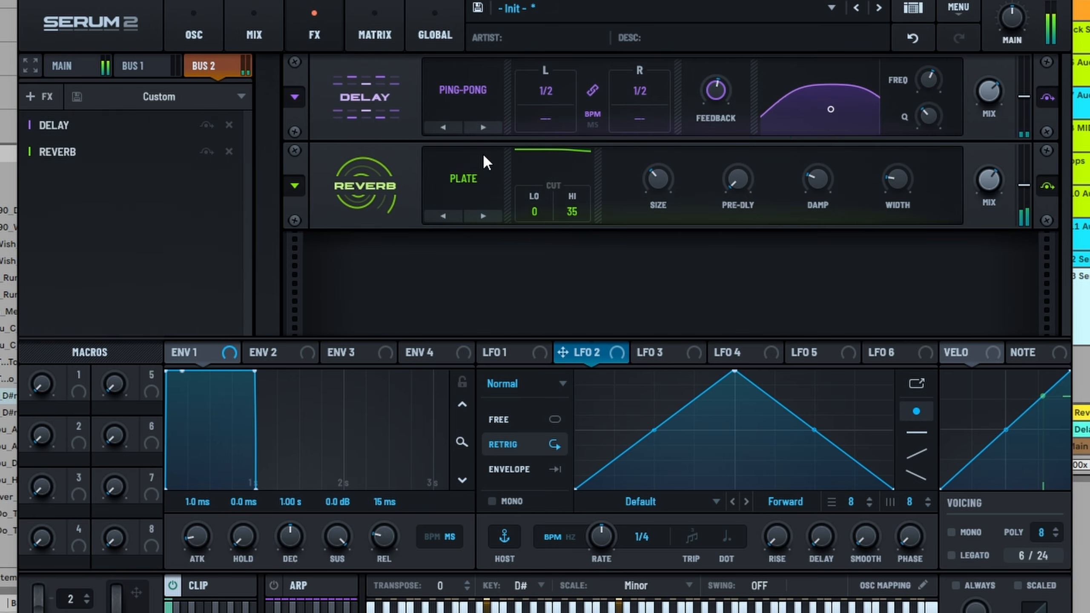
# - Try oscillator B with the Peak Follow warp at full amount and its octave at +2 during playback
pyautogui.click(202, 19)
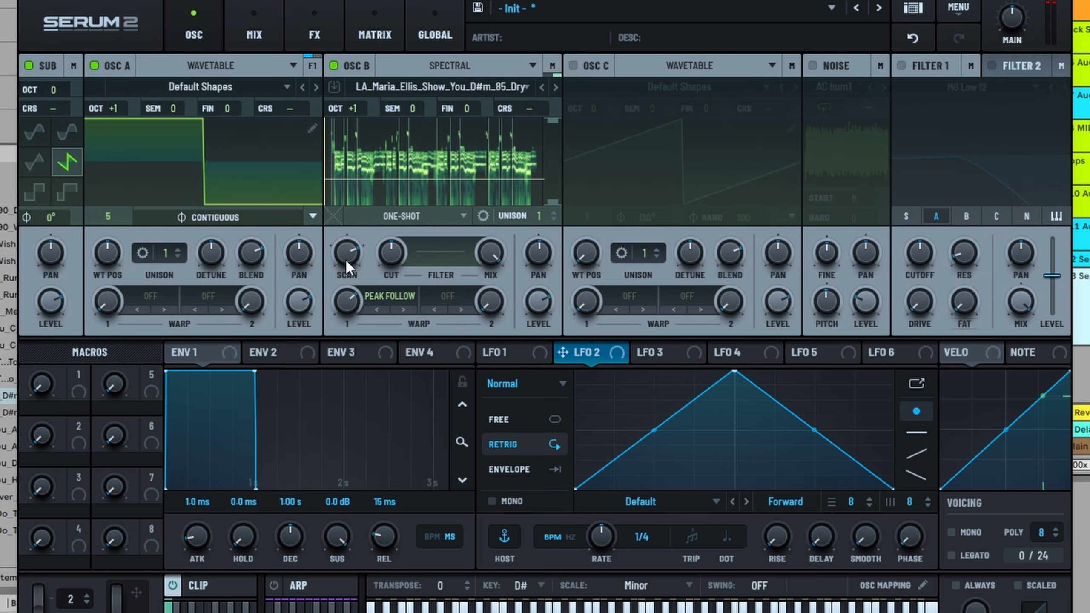
pyautogui.moveTo(349, 290); pyautogui.dragTo(355, 268)
pyautogui.press('space')
pyautogui.moveTo(355, 103); pyautogui.dragTo(360, 82)
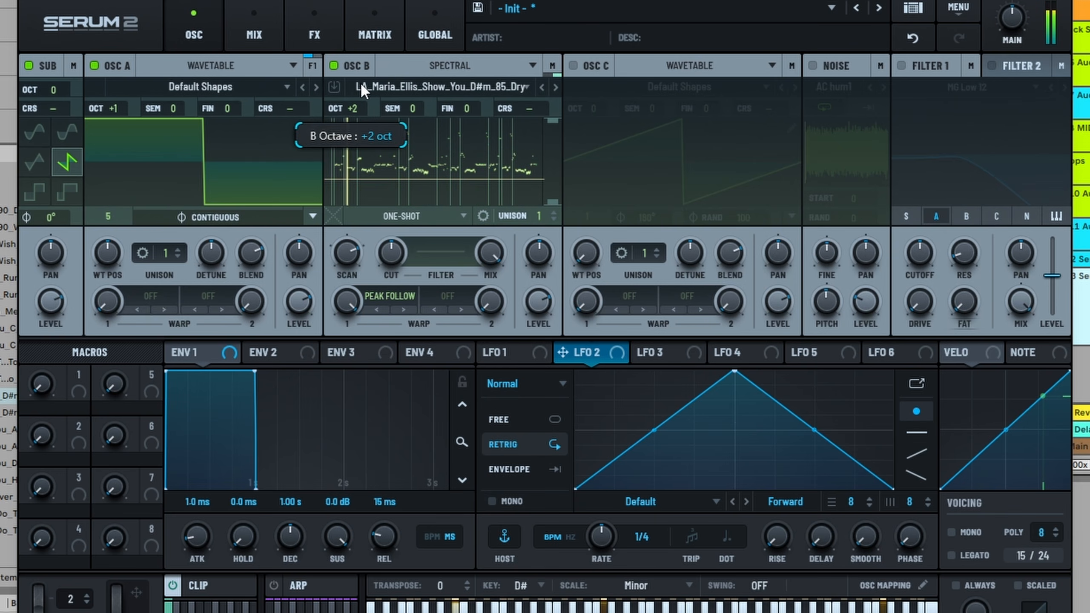
# - Change oscillator B's first warp through Mirror to Robotize at around half amount, and set its octave to +1
pyautogui.click(375, 309)
pyautogui.moveTo(346, 301); pyautogui.dragTo(331, 370)
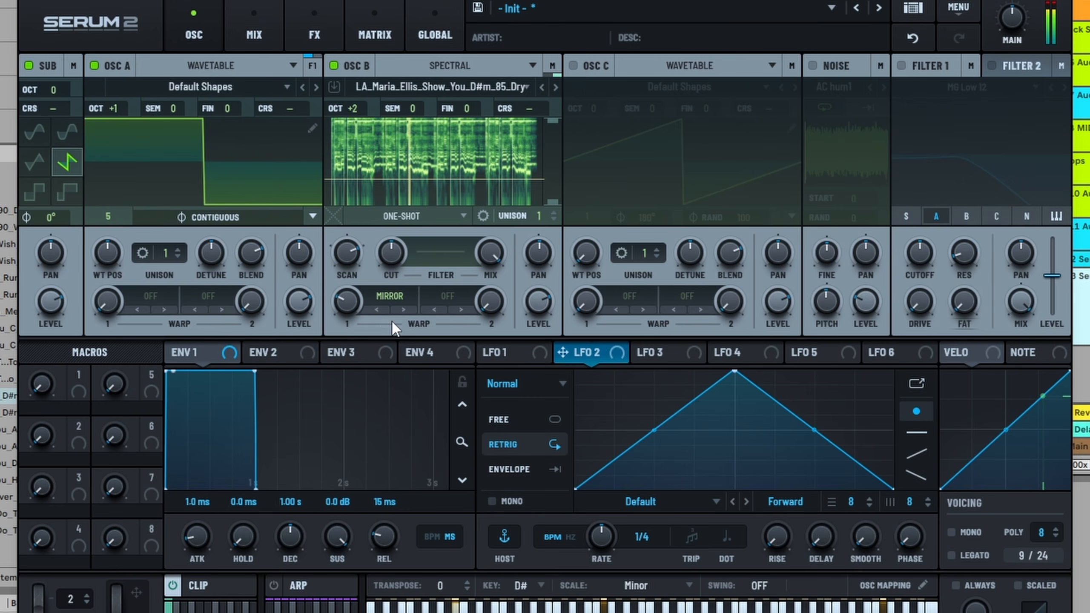
pyautogui.click(378, 309)
pyautogui.click(380, 309)
pyautogui.moveTo(355, 108); pyautogui.dragTo(350, 143)
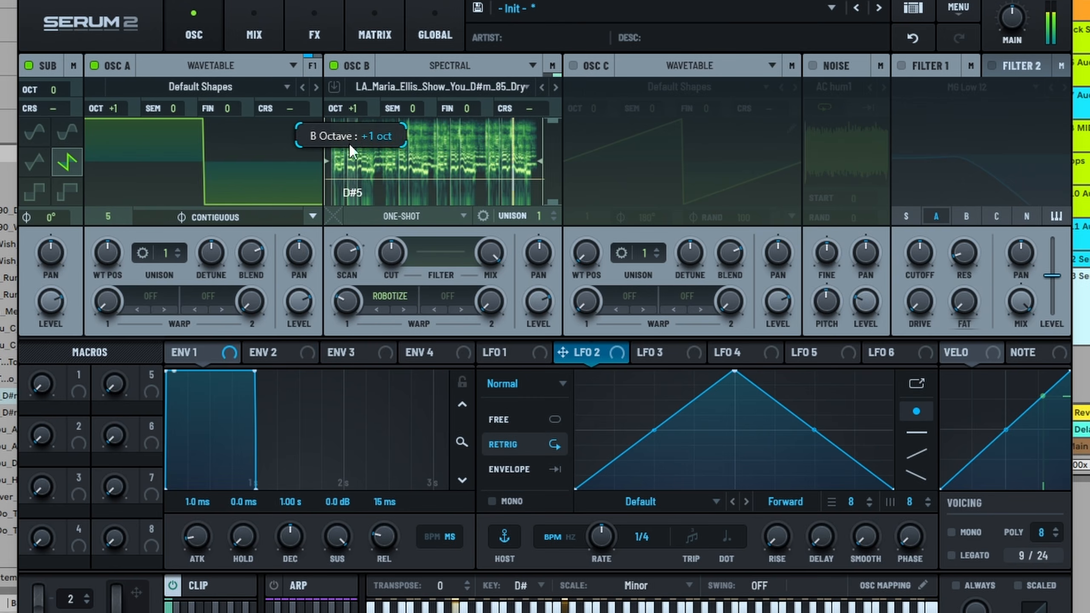
pyautogui.moveTo(354, 299); pyautogui.dragTo(356, 278)
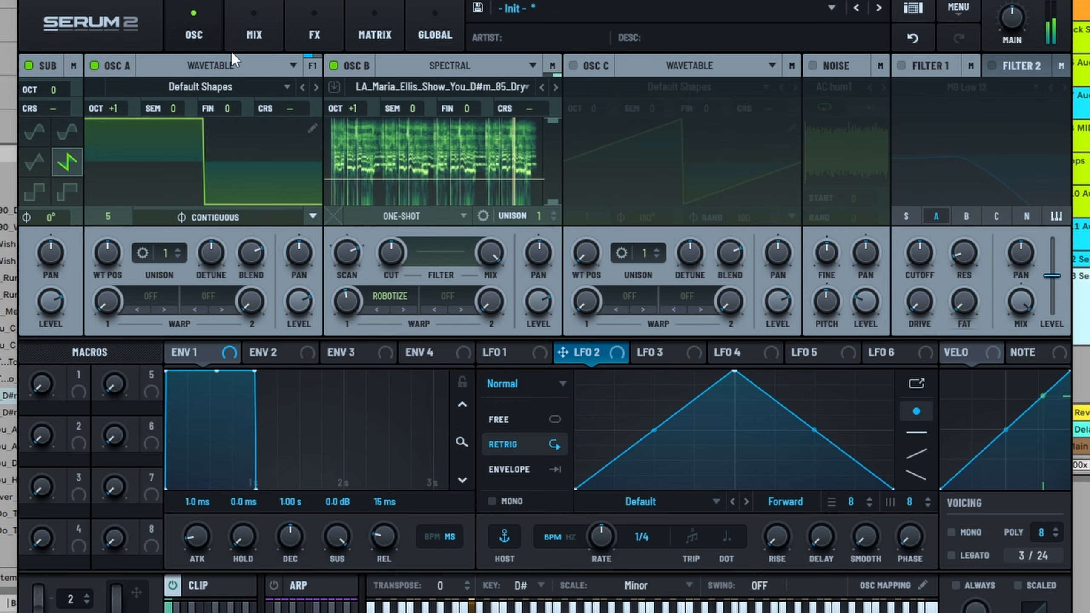
# - Set the Bus 2 reverb mix to 39% and lower the delay mix
pyautogui.click(253, 36)
pyautogui.click(328, 33)
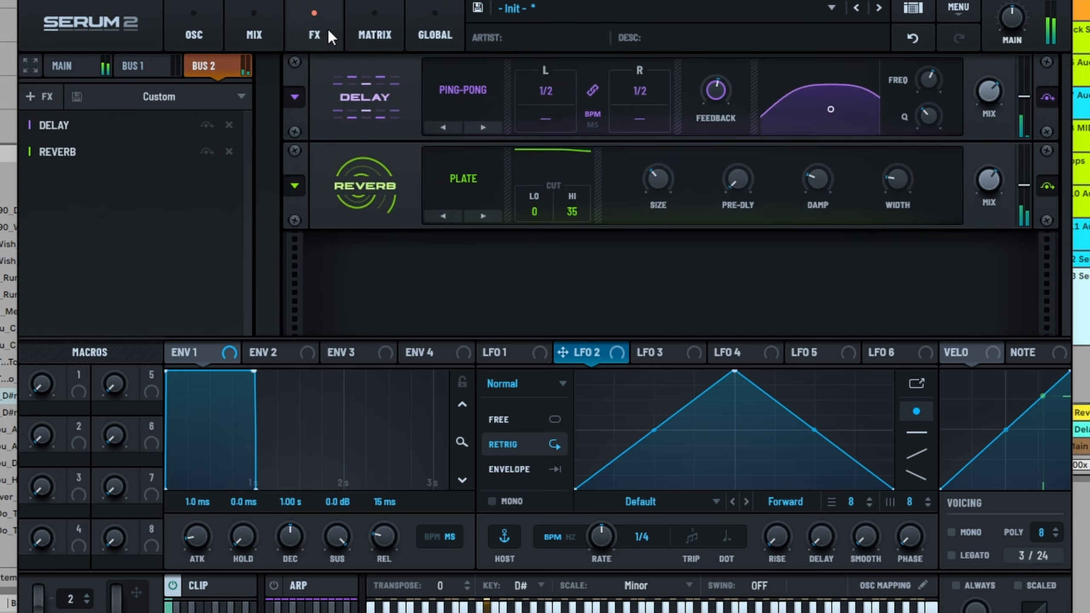
pyautogui.moveTo(972, 168); pyautogui.dragTo(986, 212)
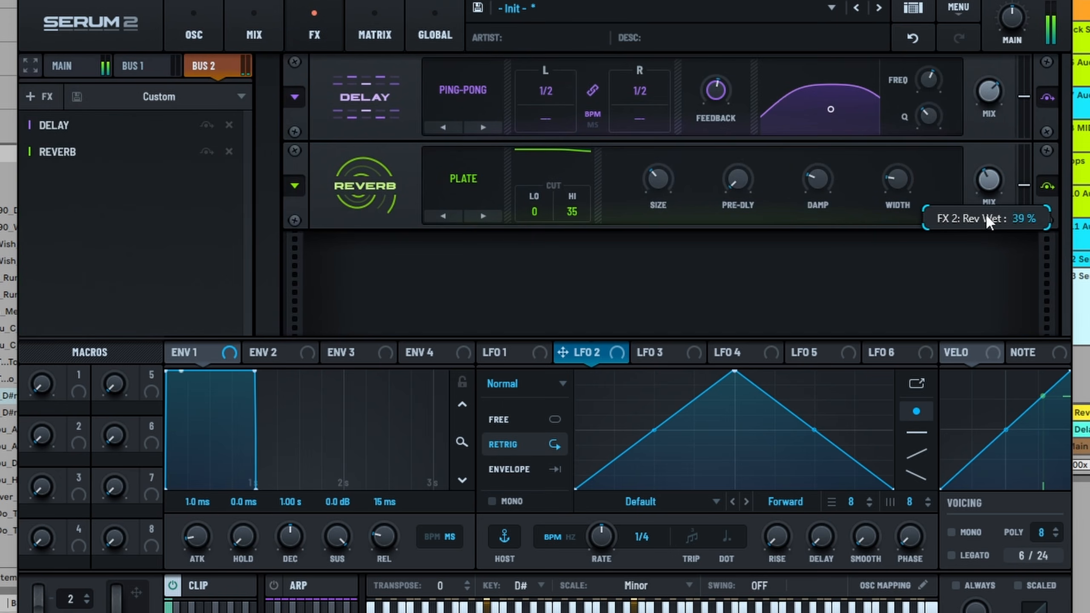
pyautogui.moveTo(987, 95); pyautogui.dragTo(987, 118)
# - Raise oscillator A's Bus 2 send most of the way up
pyautogui.click(211, 26)
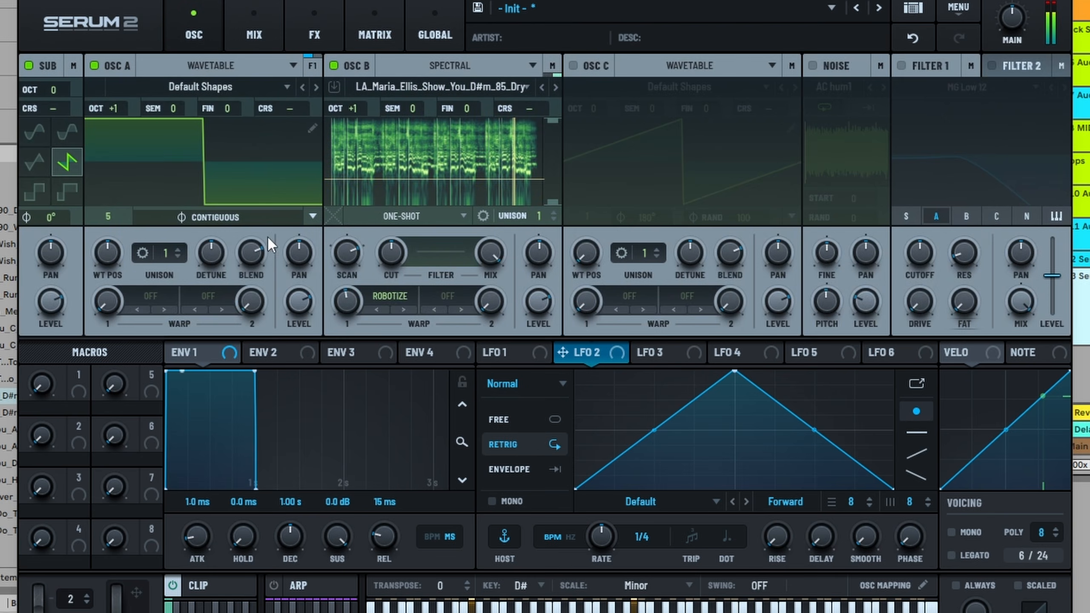
pyautogui.click(314, 68)
pyautogui.moveTo(299, 172); pyautogui.dragTo(316, 59)
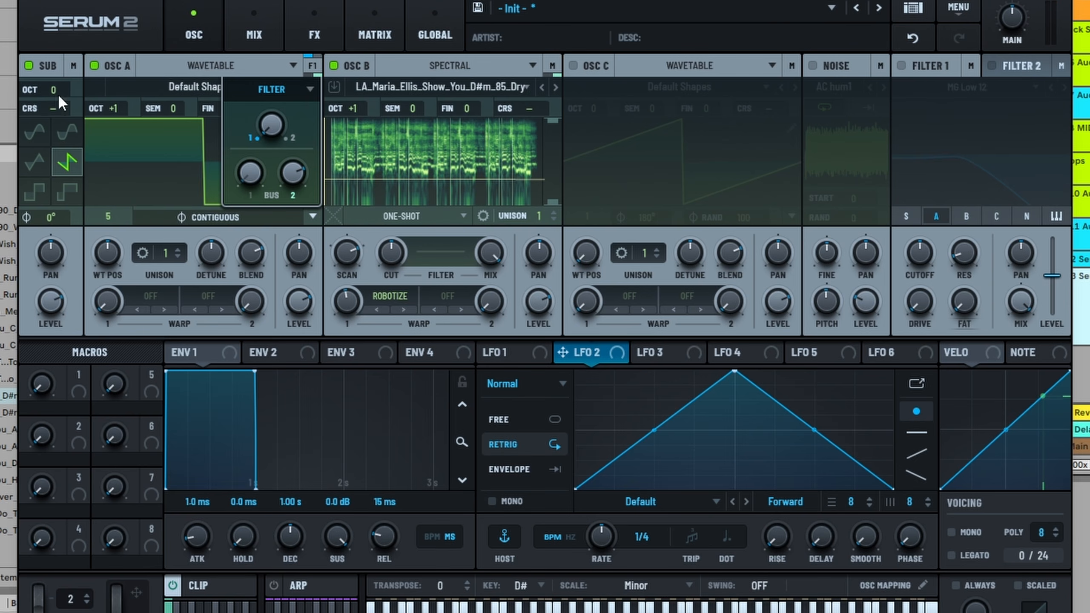
# - Turn off the sub oscillator and enable oscillator C
pyautogui.click(32, 67)
pyautogui.click(34, 66)
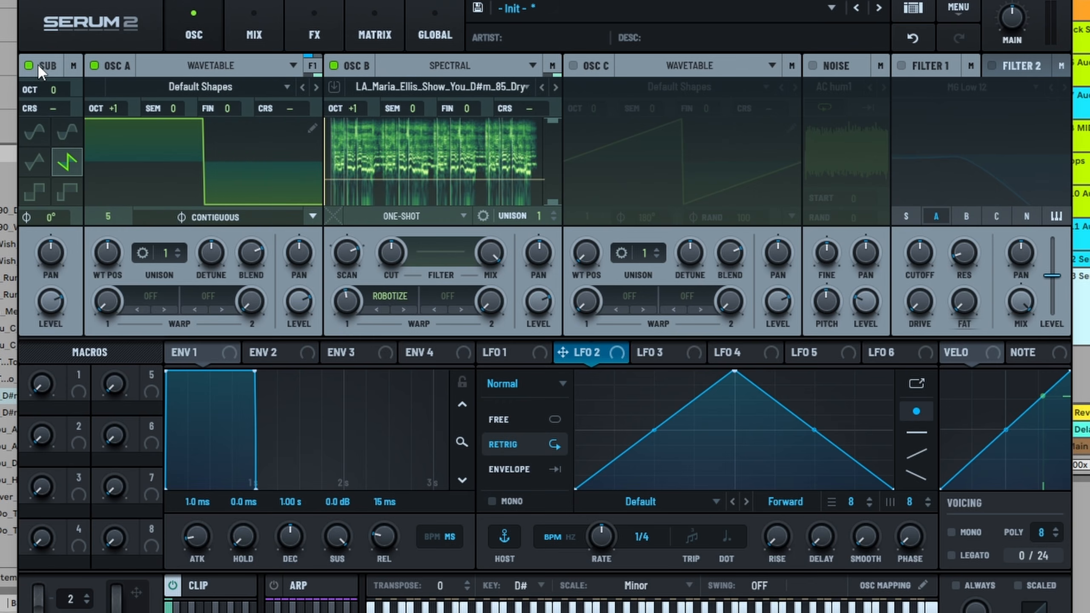
pyautogui.rightClick(37, 63)
pyautogui.click(35, 63)
pyautogui.click(35, 62)
pyautogui.click(34, 62)
pyautogui.click(34, 62)
pyautogui.click(575, 67)
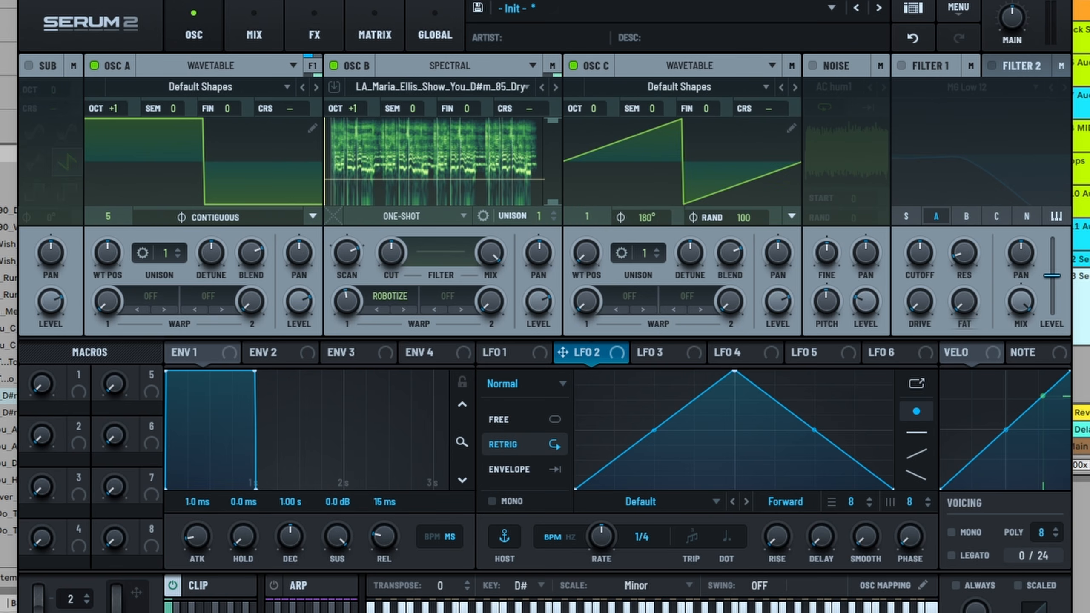
# - Limit oscillator C's key range in the oscillator mapping to the two octaves from C0 up to C2
pyautogui.click(913, 585)
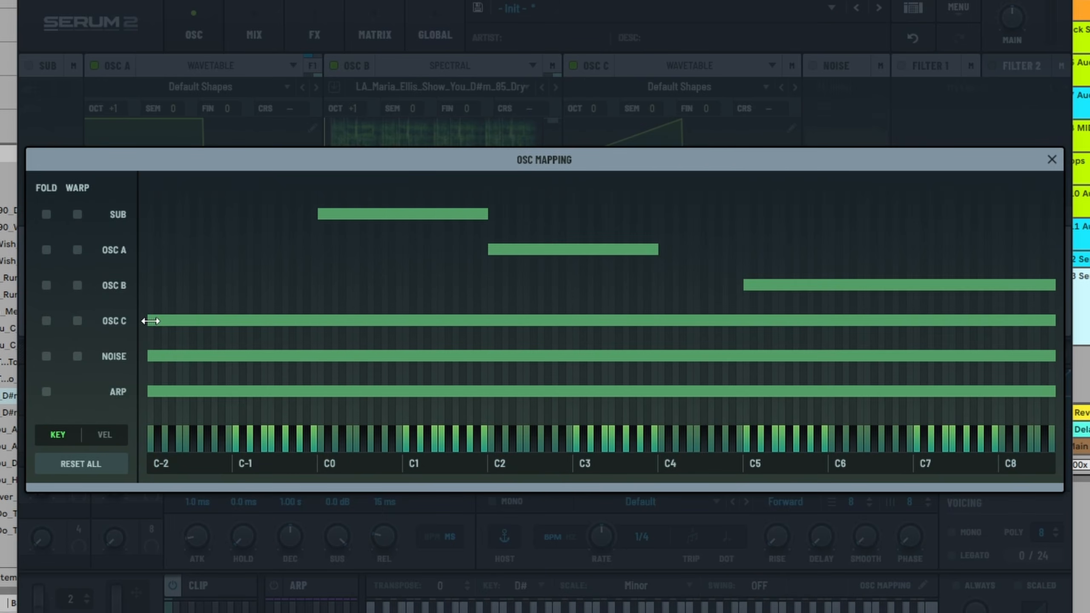
pyautogui.moveTo(151, 321); pyautogui.dragTo(318, 321)
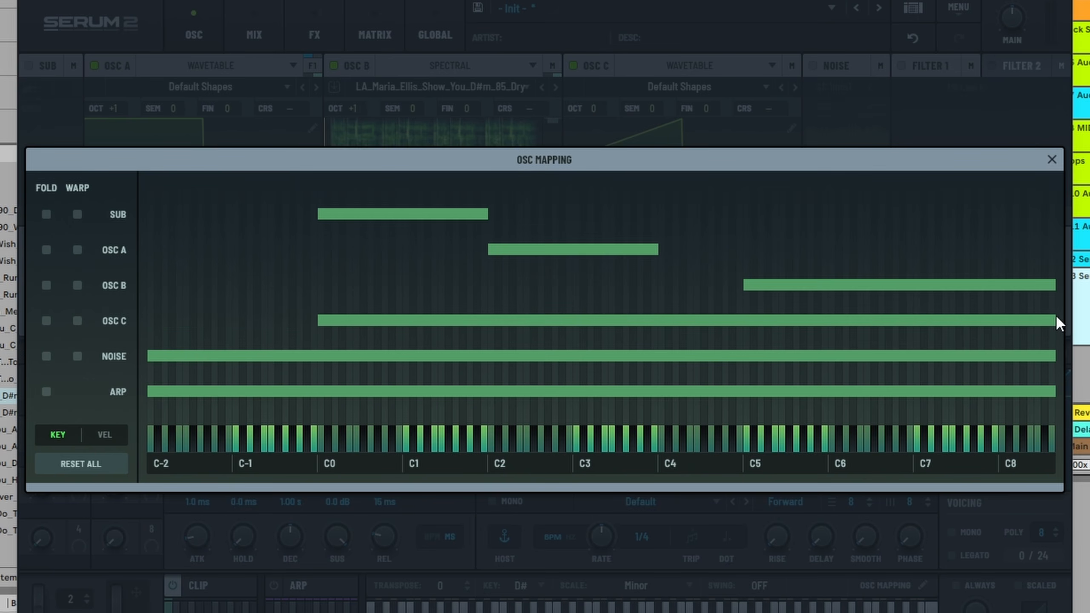
pyautogui.moveTo(1055, 320); pyautogui.dragTo(483, 304)
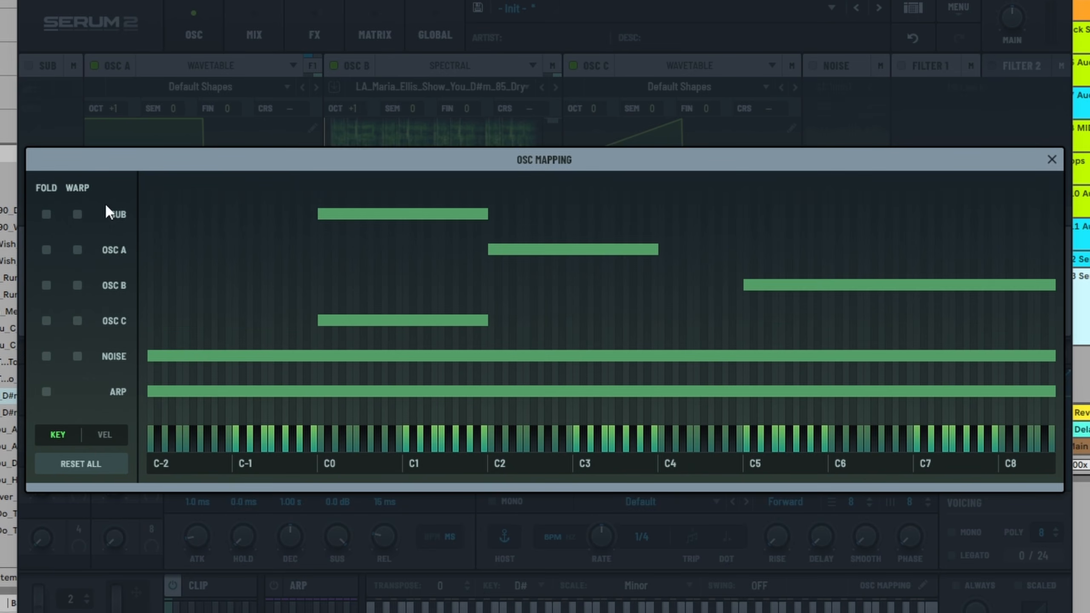
pyautogui.click(1052, 160)
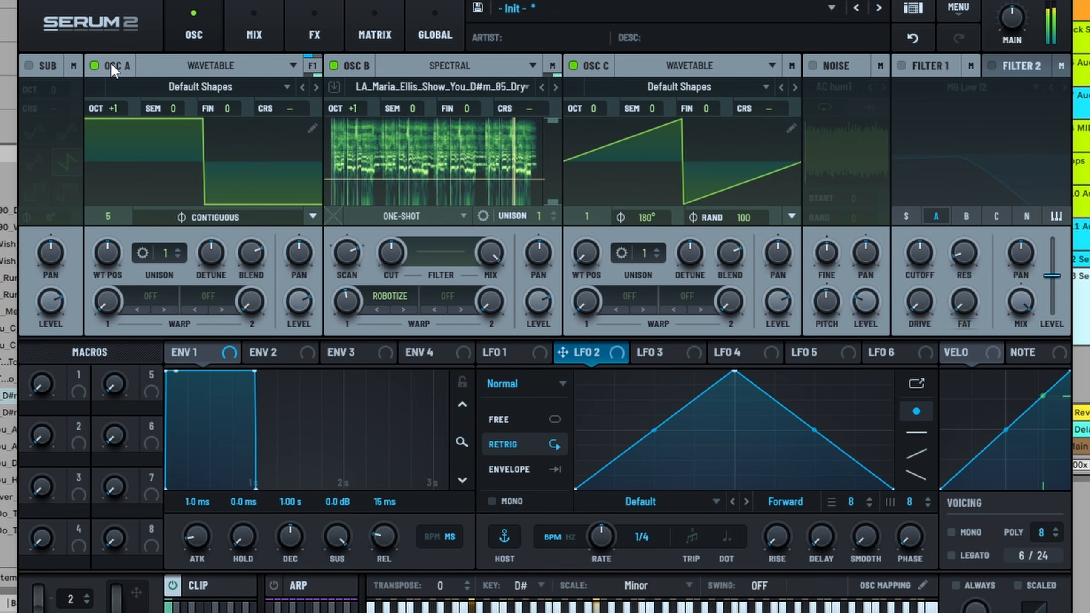
# - Enable Filter 1, route only oscillator C through it instead of oscillator A, and lower its cutoff
pyautogui.moveTo(594, 105); pyautogui.dragTo(598, 85)
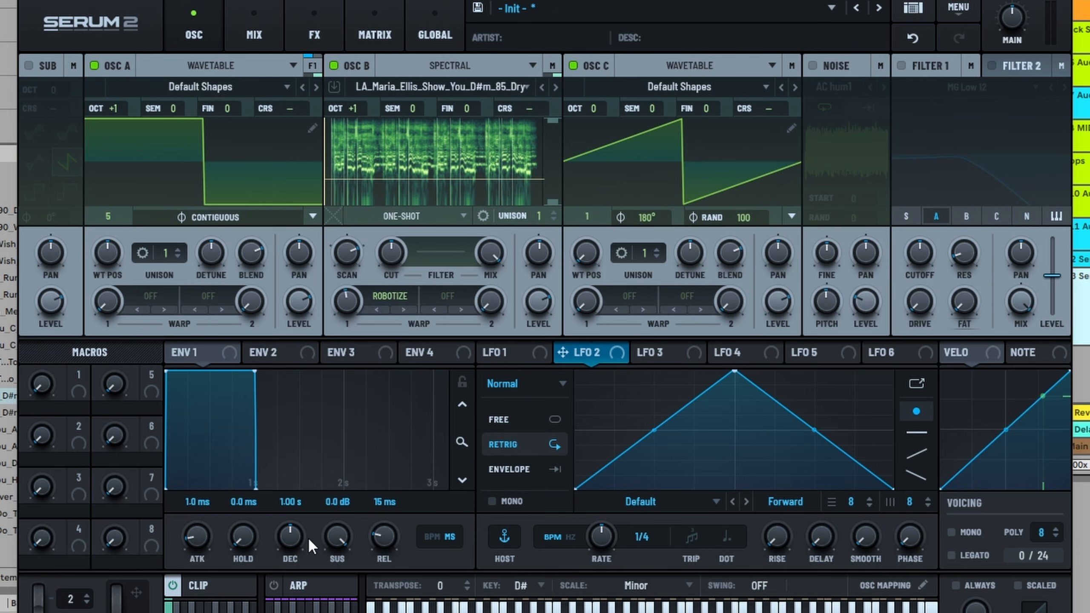
pyautogui.press('space')
pyautogui.click(902, 66)
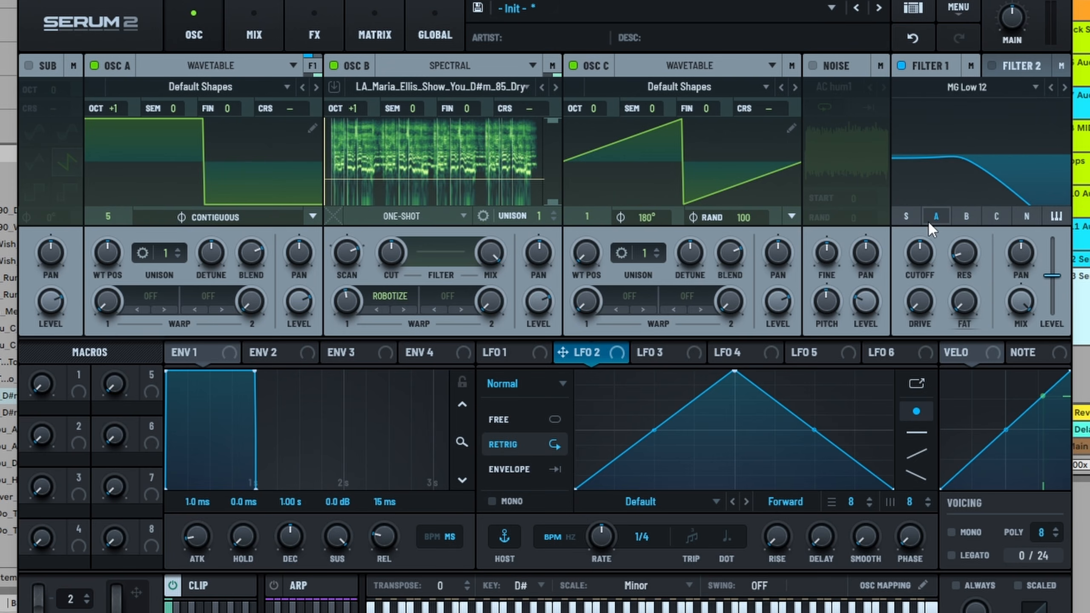
pyautogui.click(1000, 218)
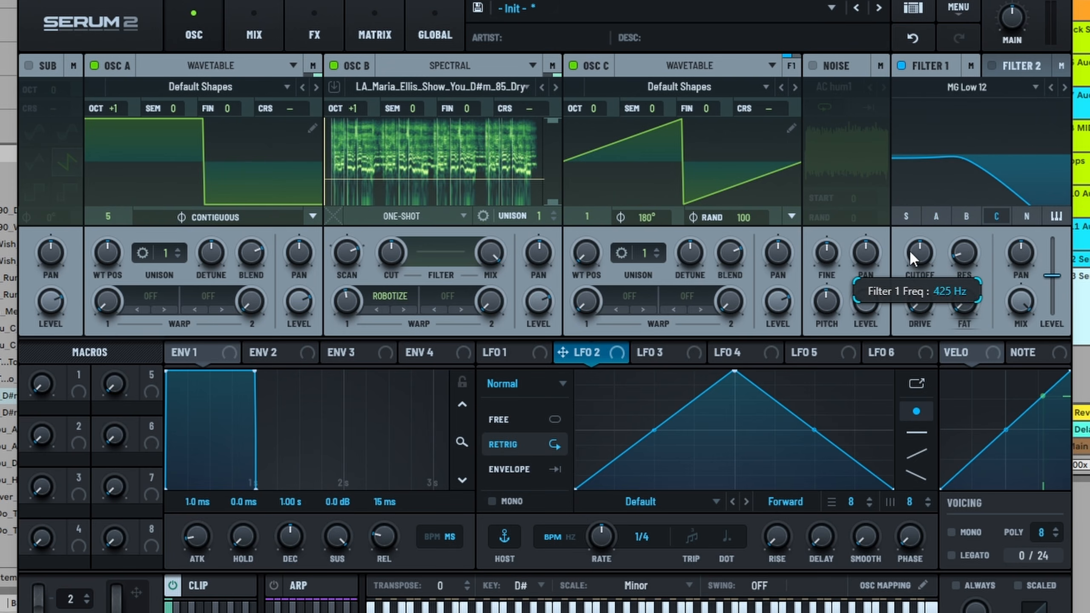
pyautogui.moveTo(910, 248); pyautogui.dragTo(905, 261)
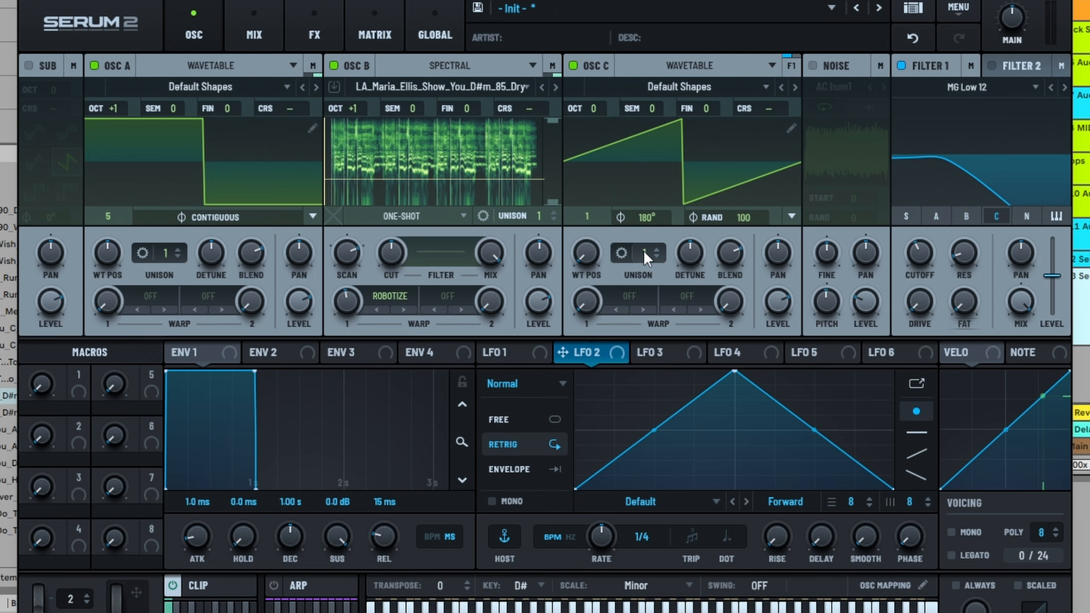
# - Set oscillator C's unison to 16 voices and switch Filter 1 off
pyautogui.moveTo(644, 251); pyautogui.dragTo(762, 170)
pyautogui.click(916, 64)
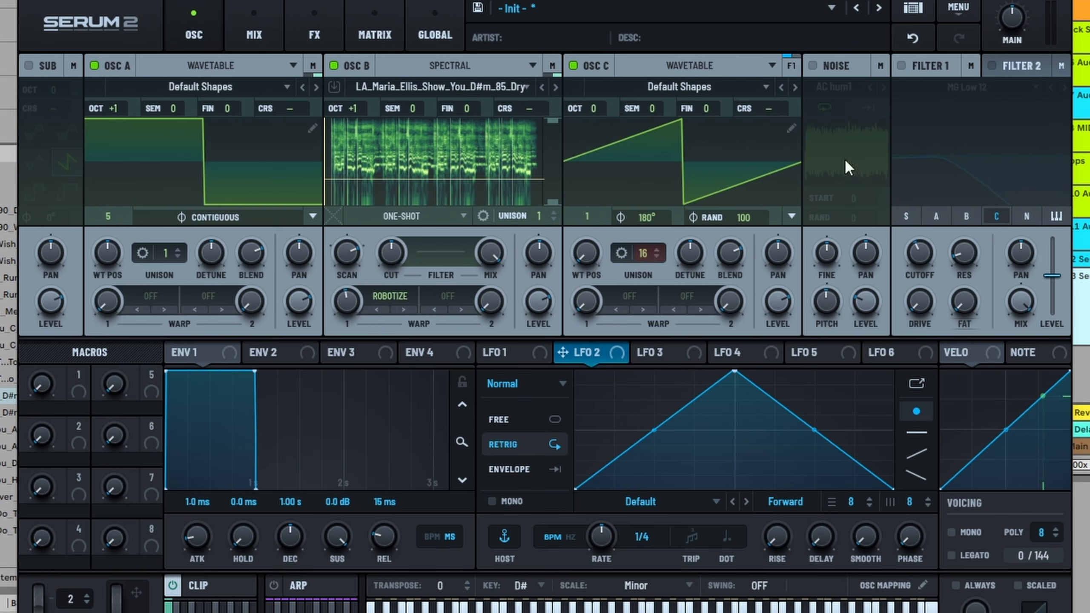
# - Try the Contiguous and Per Voice phase modes on oscillator C, ending back on All Voices
pyautogui.rightClick(785, 216)
pyautogui.click(788, 215)
pyautogui.click(791, 216)
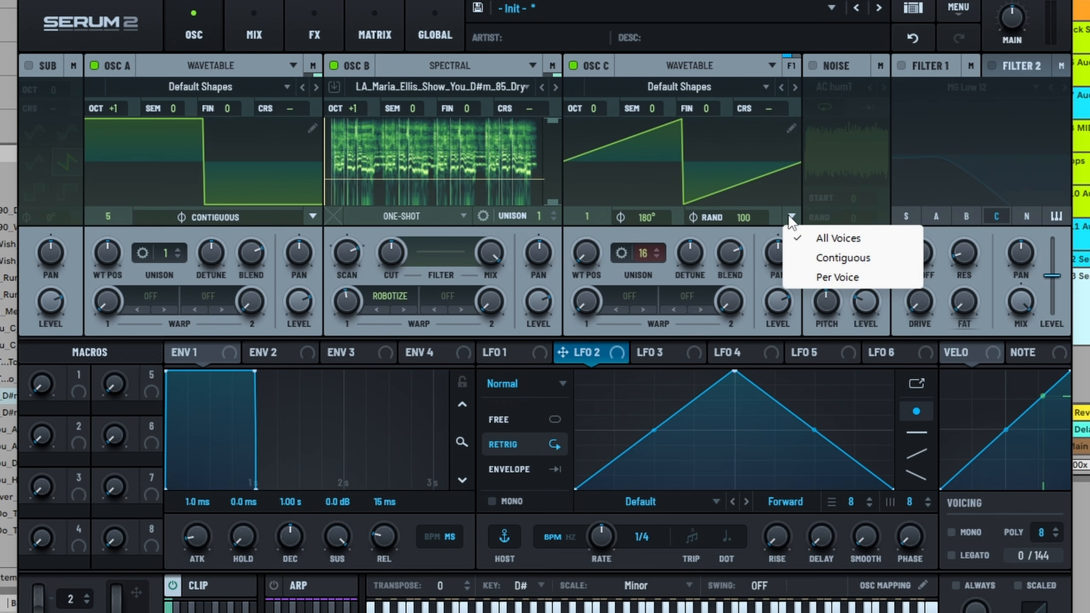
pyautogui.click(792, 217)
pyautogui.click(792, 215)
pyautogui.click(837, 258)
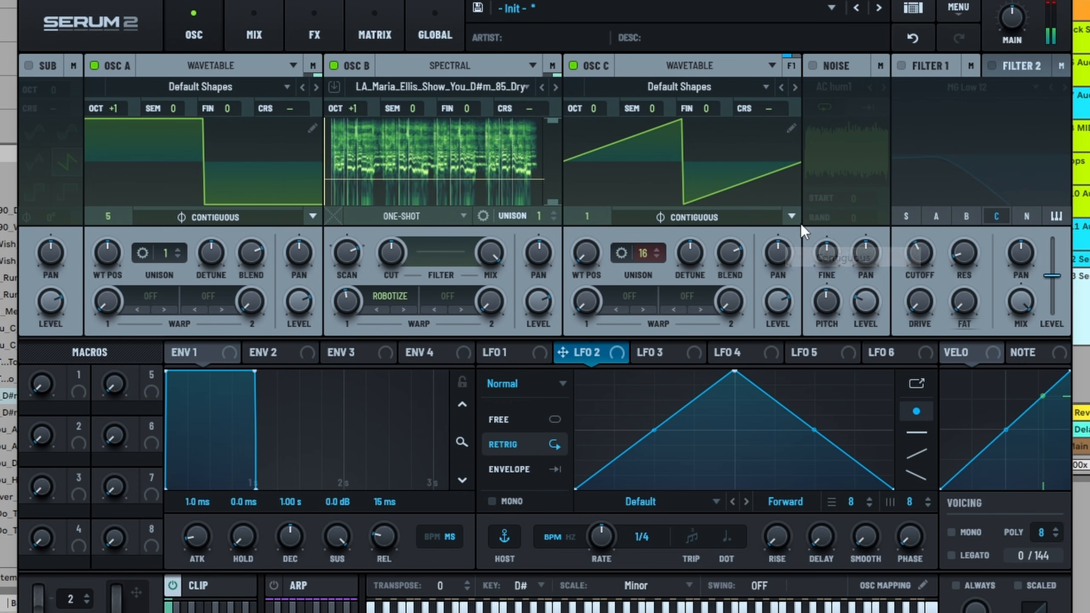
pyautogui.click(793, 218)
pyautogui.click(818, 277)
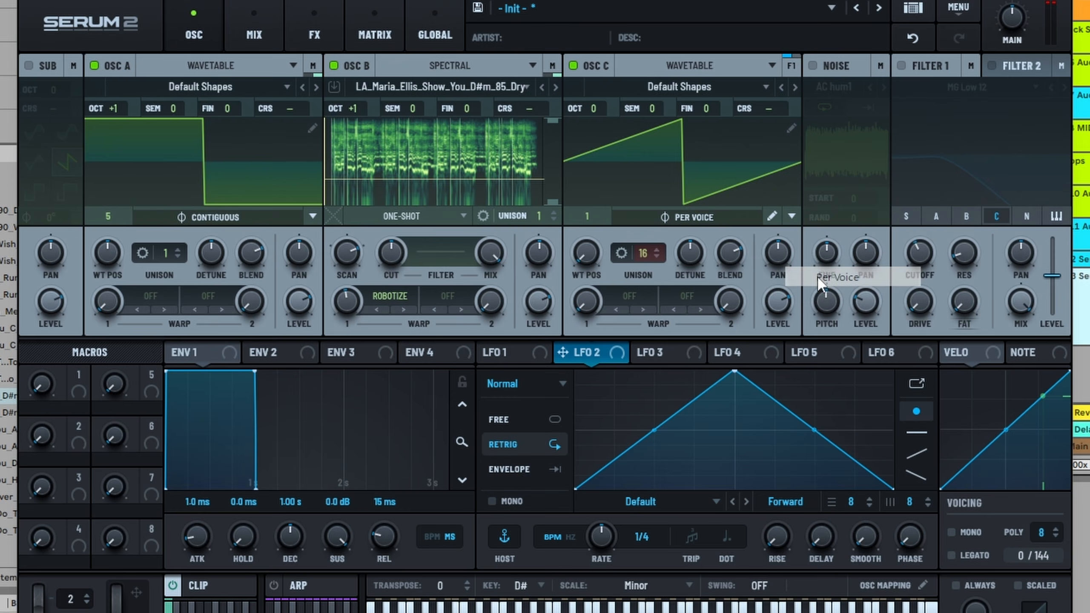
pyautogui.click(792, 218)
pyautogui.click(798, 235)
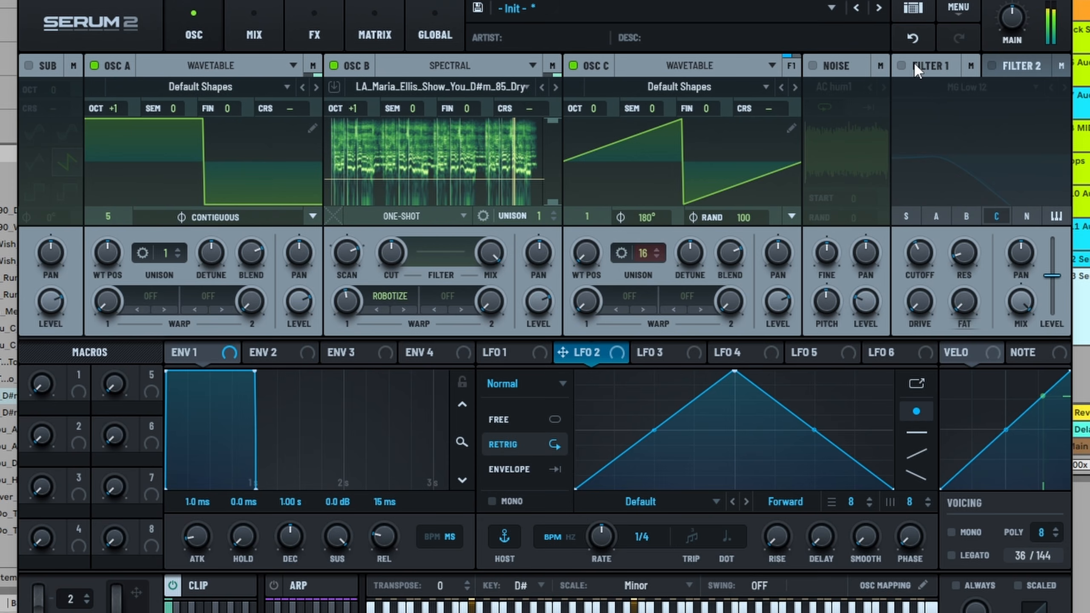
# - Turn Filter 1 back on with a lower cutoff, and set oscillator C's octave to -1
pyautogui.click(902, 66)
pyautogui.moveTo(912, 246); pyautogui.dragTo(920, 255)
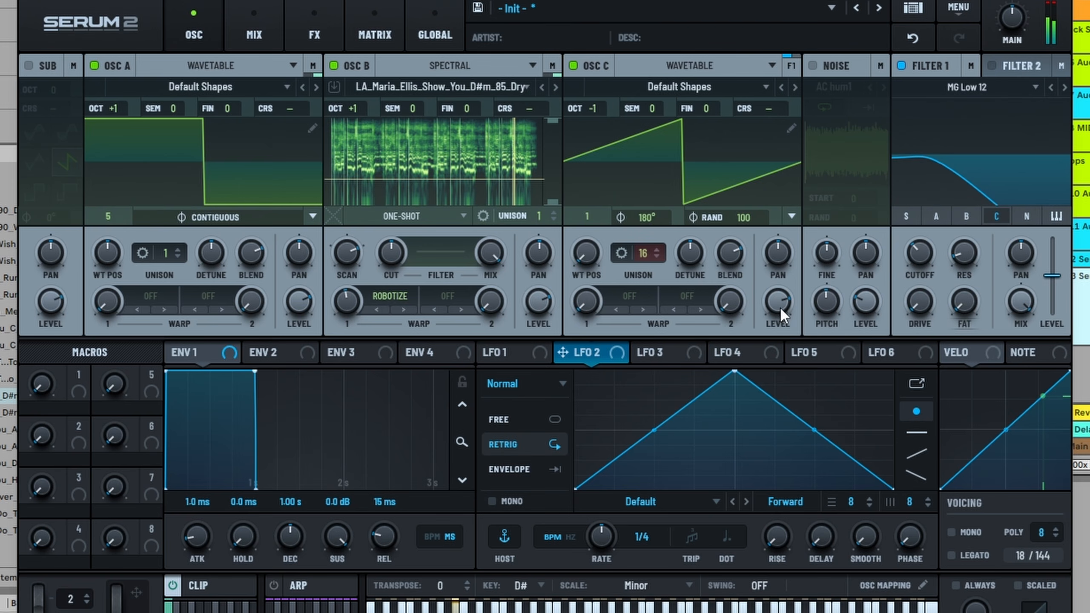
pyautogui.click(254, 36)
pyautogui.click(295, 40)
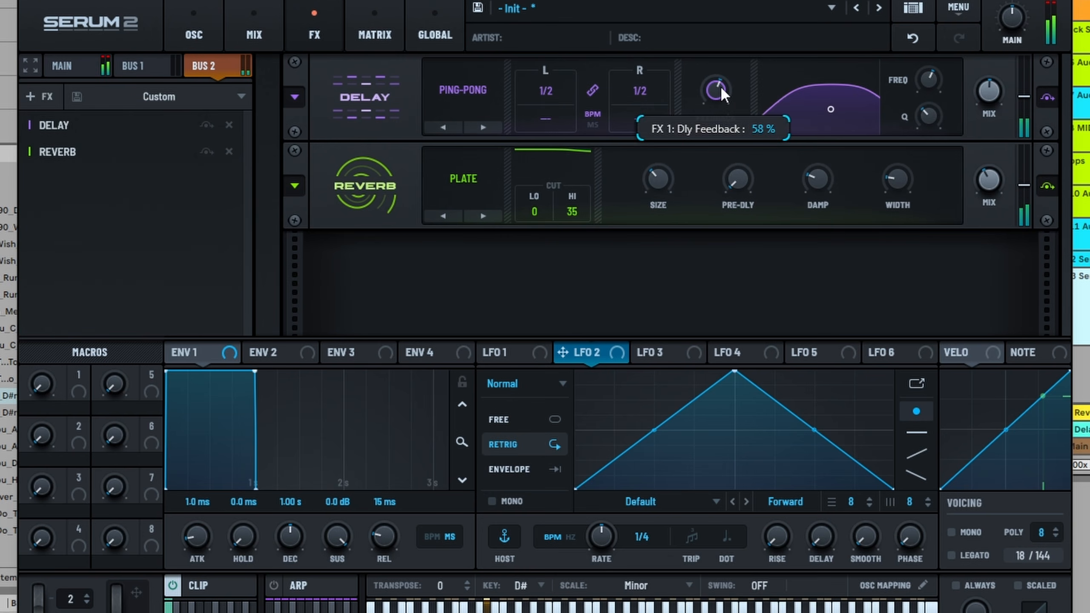
pyautogui.click(258, 26)
pyautogui.click(196, 24)
# - Enable the noise oscillator with the Geiger color noise and lower its level
pyautogui.click(825, 88)
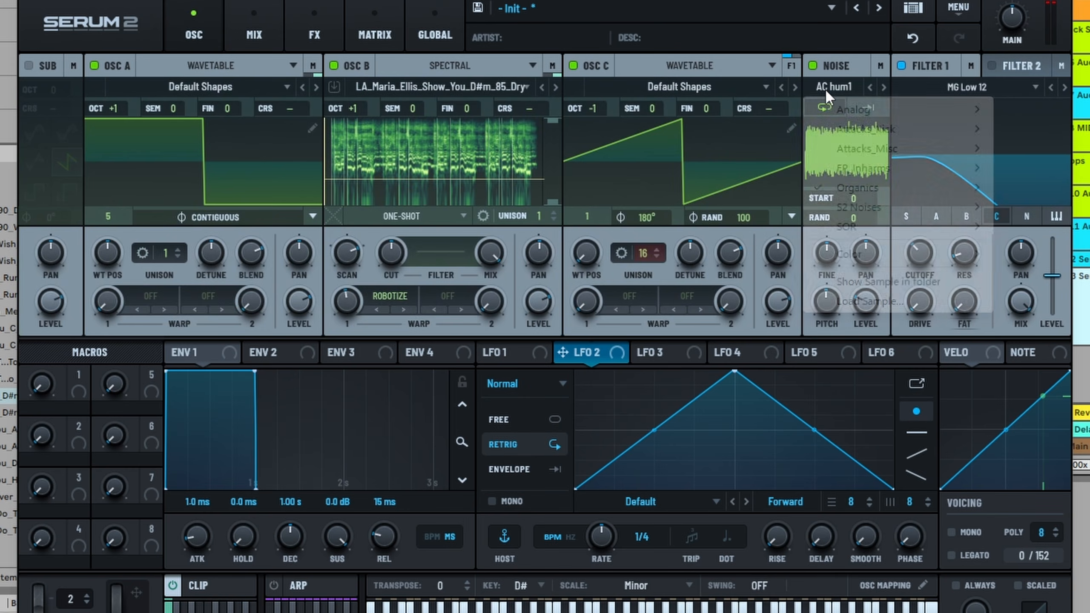
pyautogui.moveTo(871, 253)
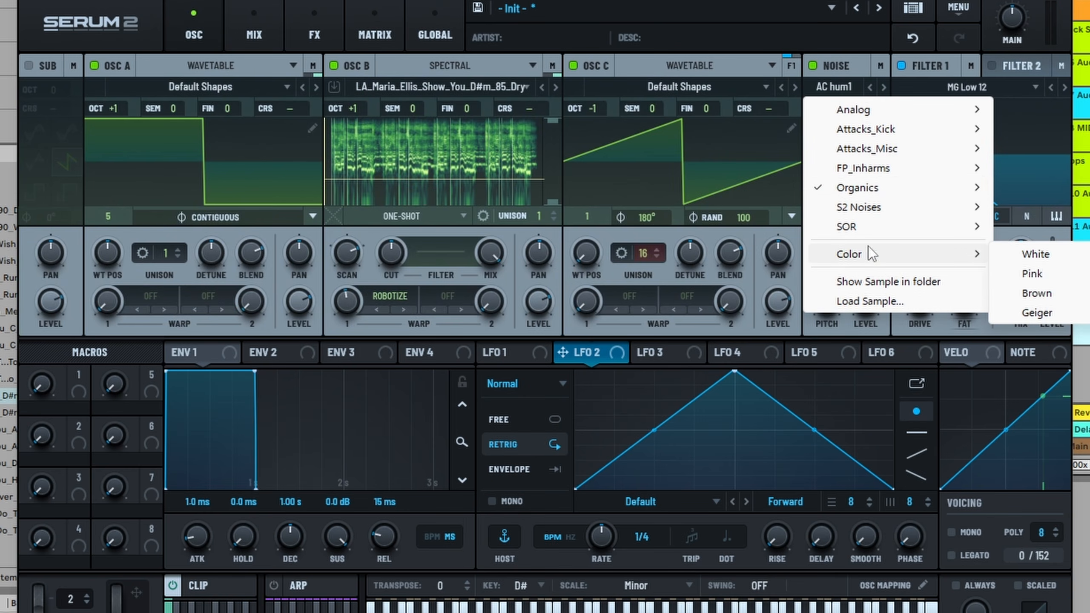
pyautogui.click(1047, 309)
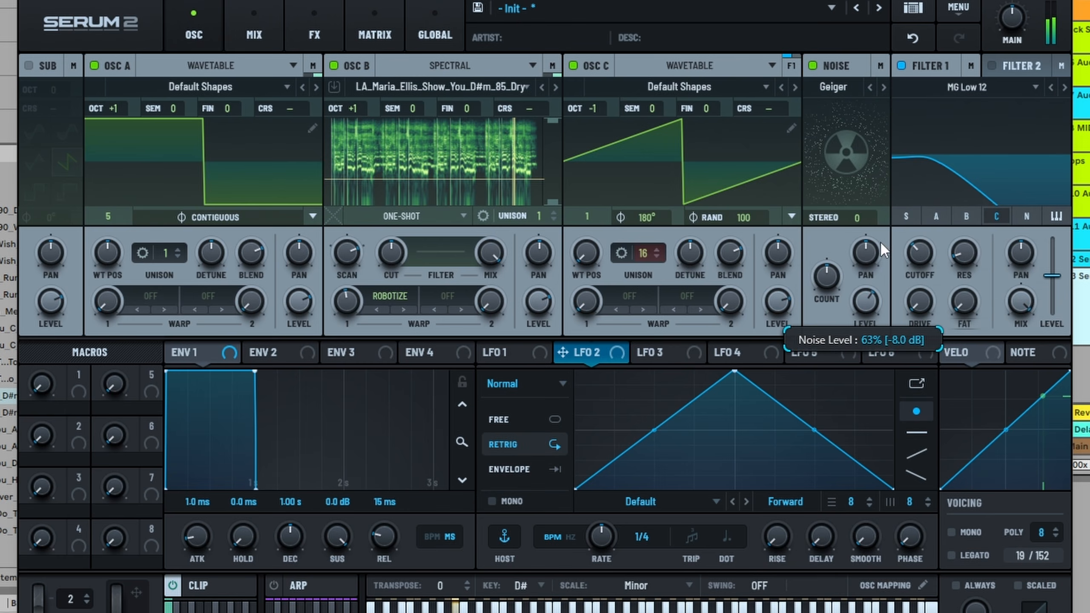
pyautogui.moveTo(881, 242); pyautogui.dragTo(875, 257)
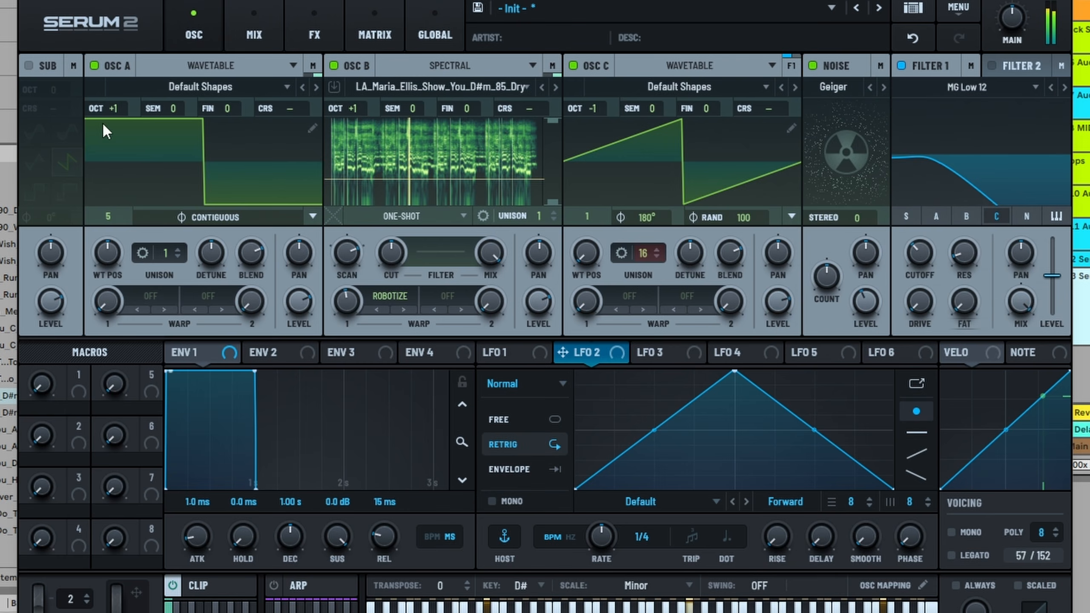
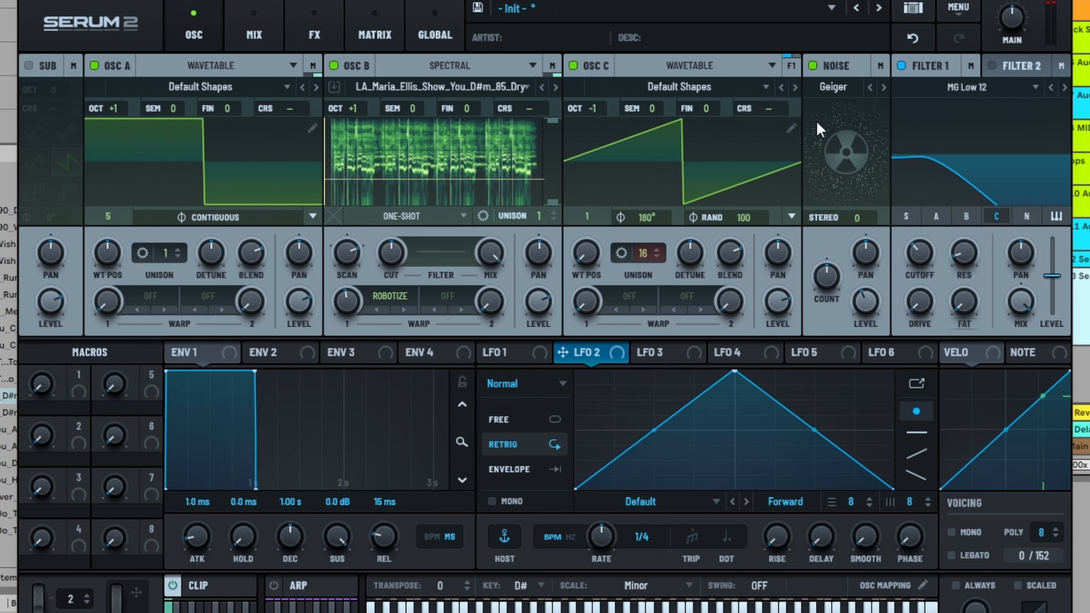
# - Enable the sub oscillator with the pulse waveform and limit its key range to the octave from C4 up to C5
pyautogui.click(41, 68)
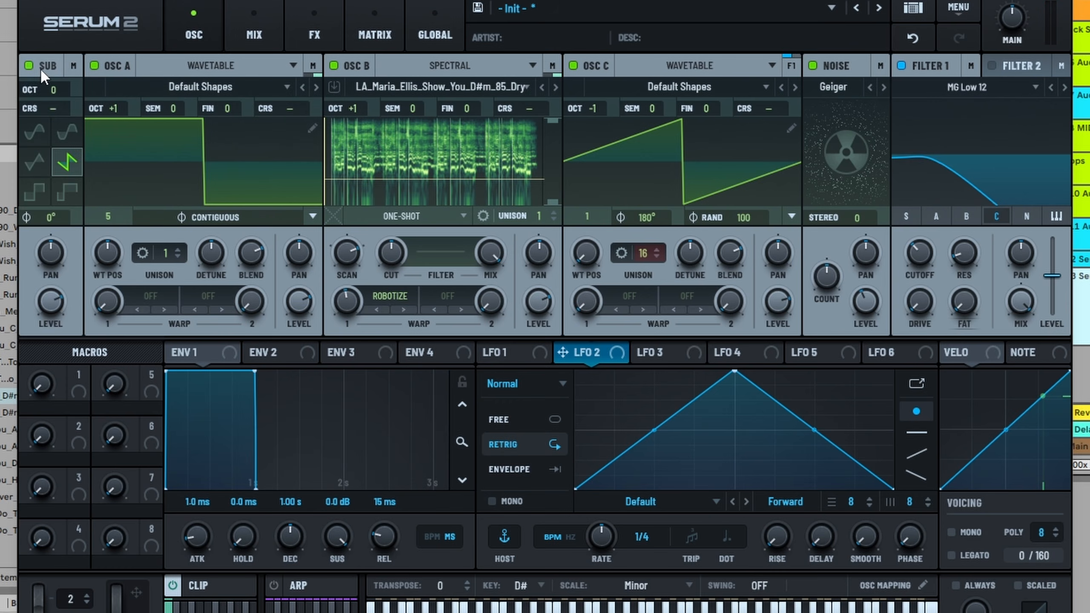
pyautogui.click(906, 585)
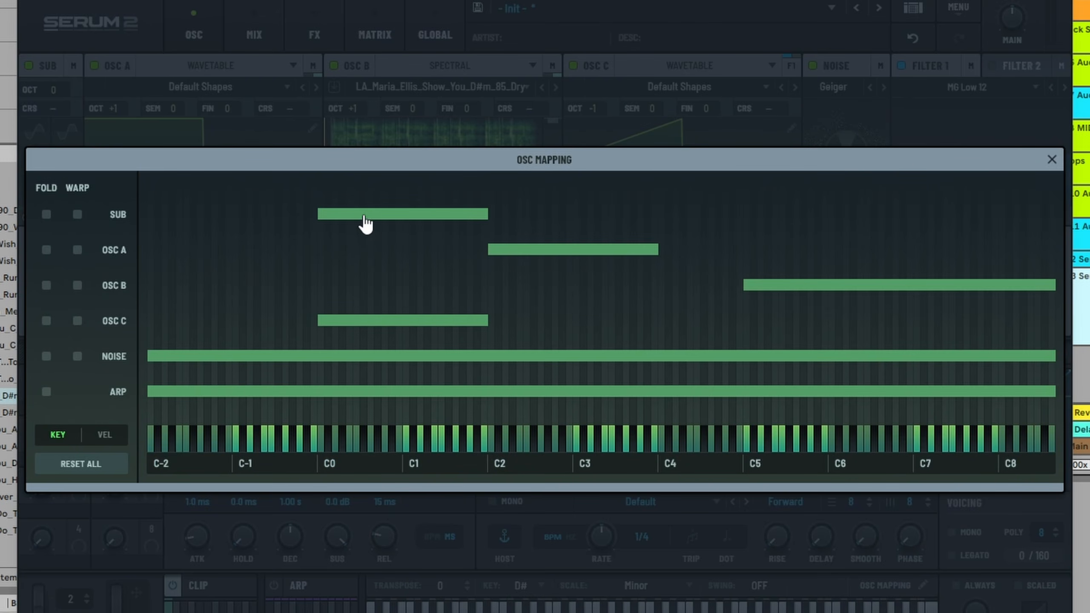
pyautogui.moveTo(365, 223); pyautogui.dragTo(703, 231)
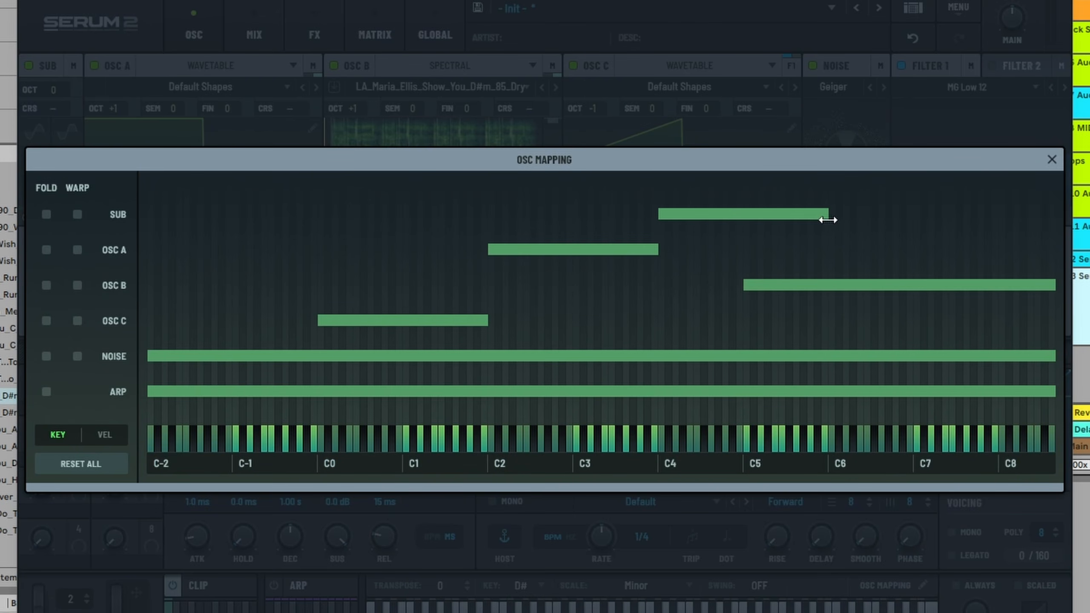
pyautogui.moveTo(828, 220); pyautogui.dragTo(739, 225)
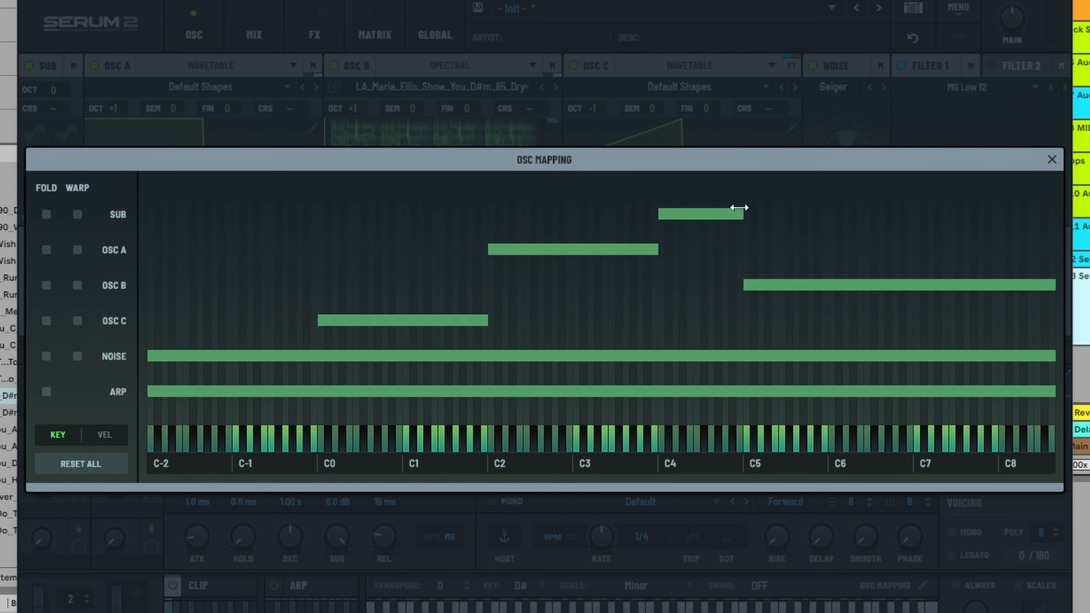
pyautogui.click(1052, 160)
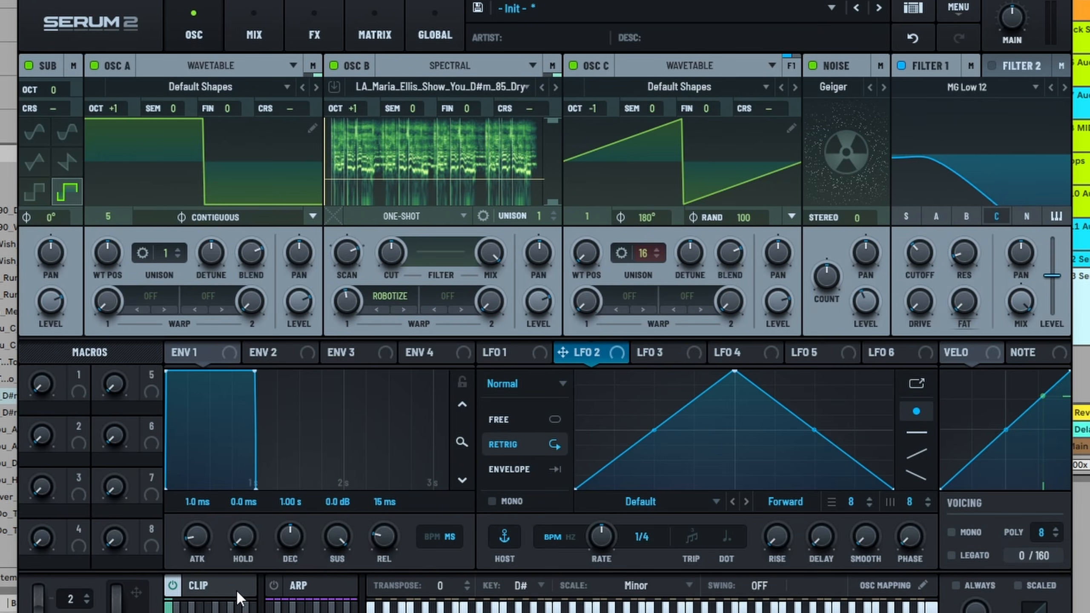
pyautogui.click(929, 585)
pyautogui.click(923, 586)
# - Add an F#4 note to Clip 1 spanning 1.1.1 to 1.1.4
pyautogui.click(199, 585)
pyautogui.scroll(-1, 258, 243)
pyautogui.scroll(6, 231, 236)
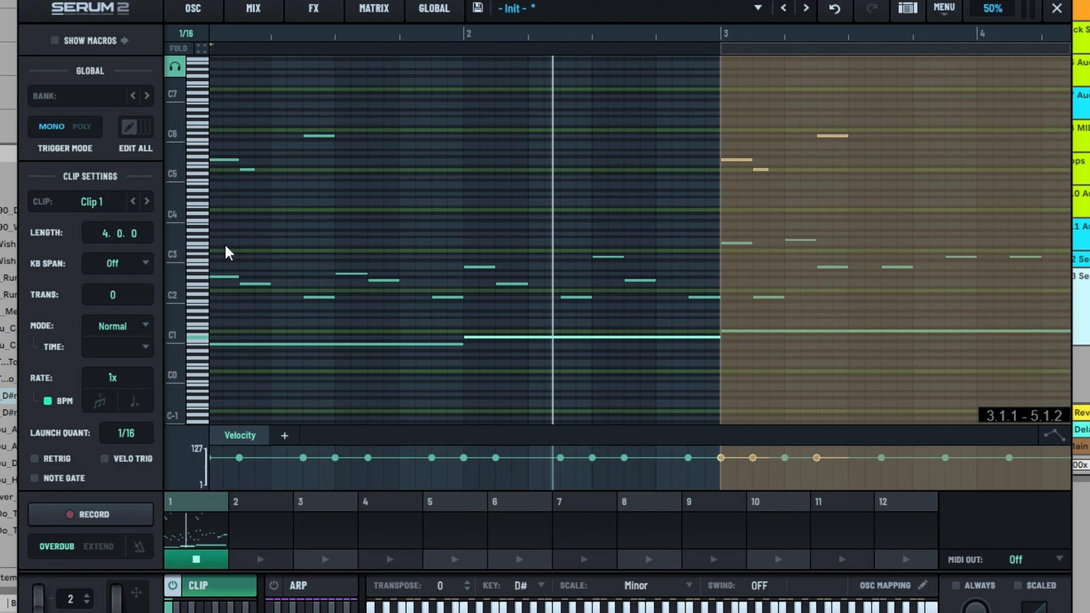
pyautogui.scroll(3, 223, 241)
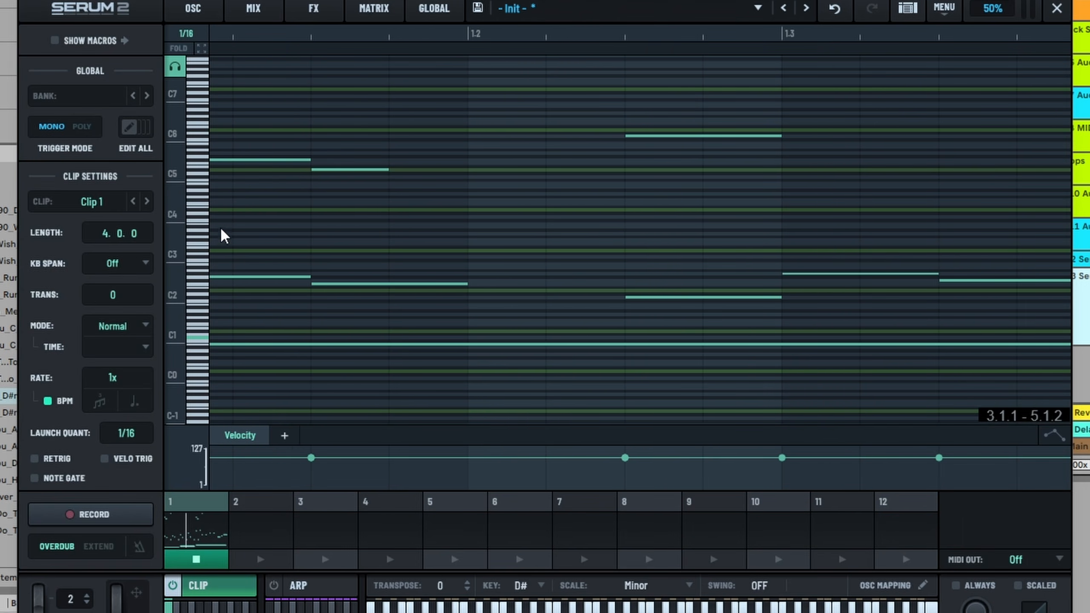
pyautogui.moveTo(223, 214); pyautogui.dragTo(285, 218)
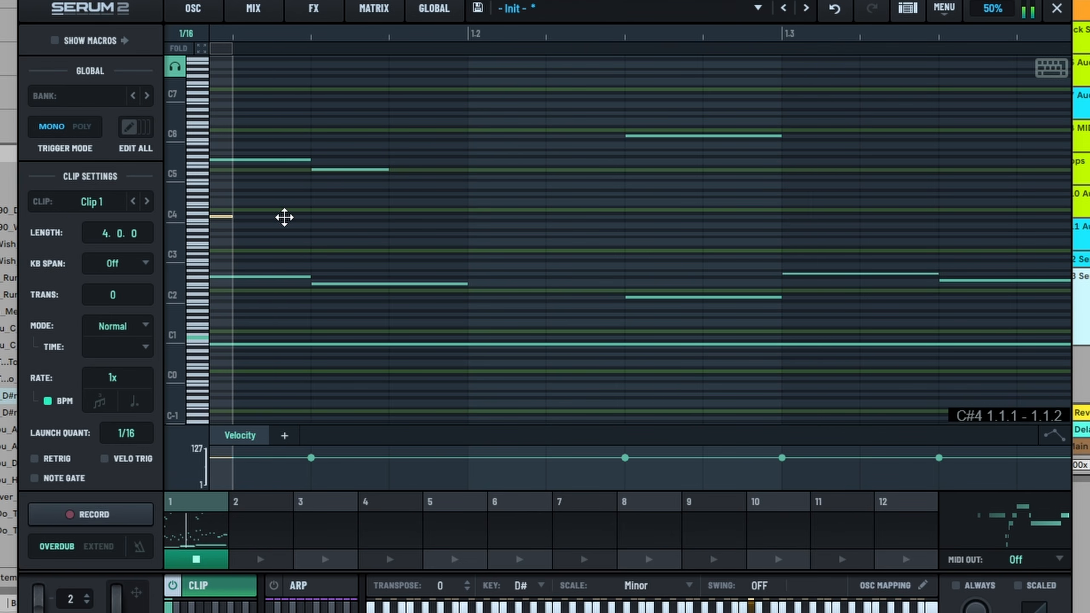
pyautogui.scroll(5, 222, 204)
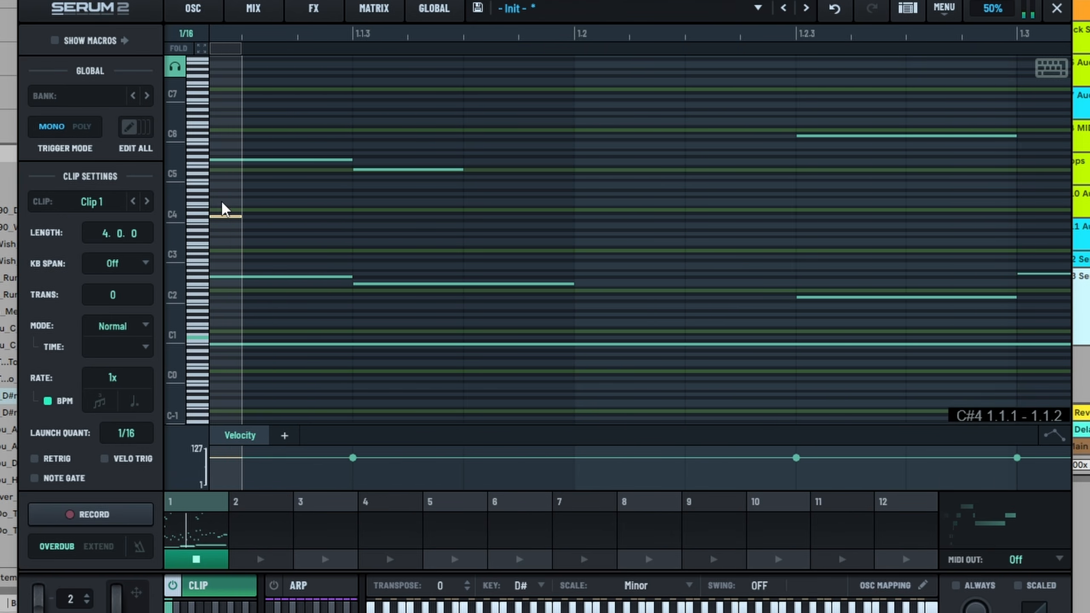
pyautogui.moveTo(231, 216); pyautogui.dragTo(787, 215)
pyautogui.moveTo(365, 196); pyautogui.dragTo(428, 199)
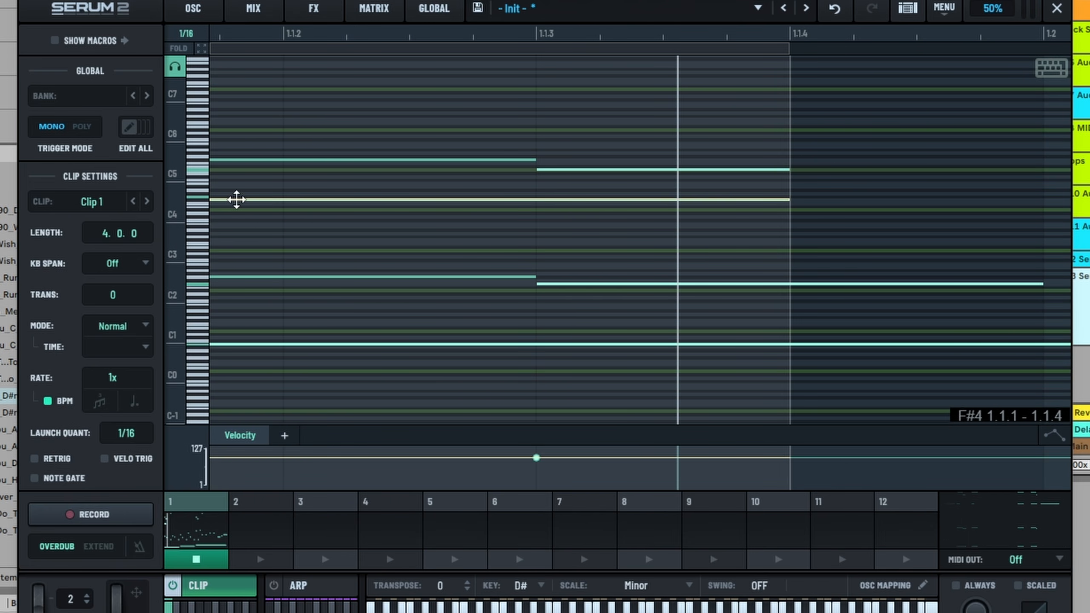
# - Shorten the F#4 note from its beginning so that it starts at 1.1.3
pyautogui.scroll(-4, 333, 185)
pyautogui.scroll(-4, 334, 199)
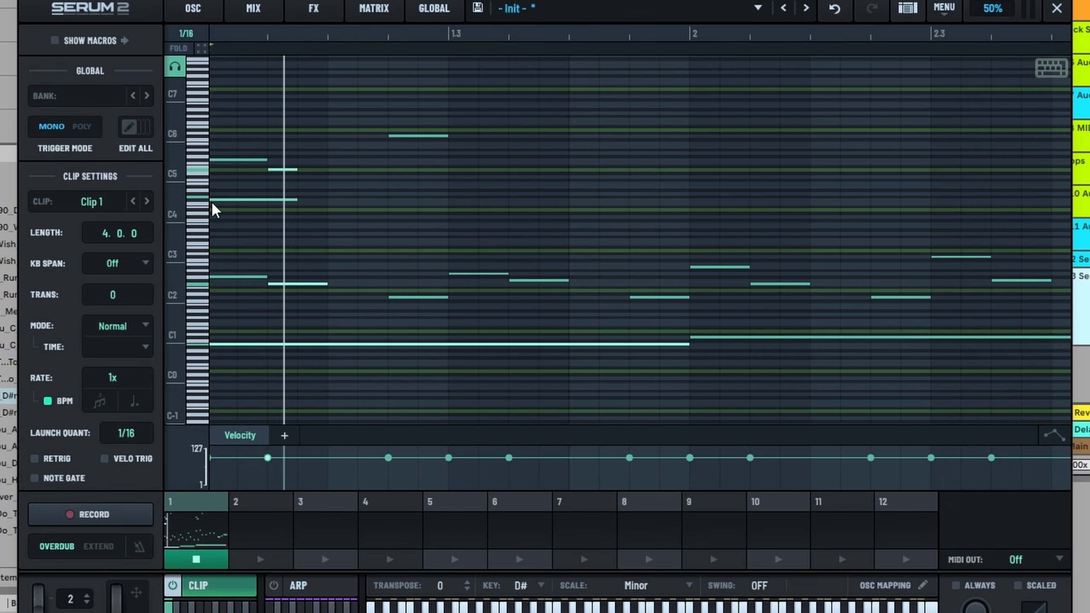
pyautogui.moveTo(209, 200); pyautogui.dragTo(279, 199)
pyautogui.scroll(4, 275, 221)
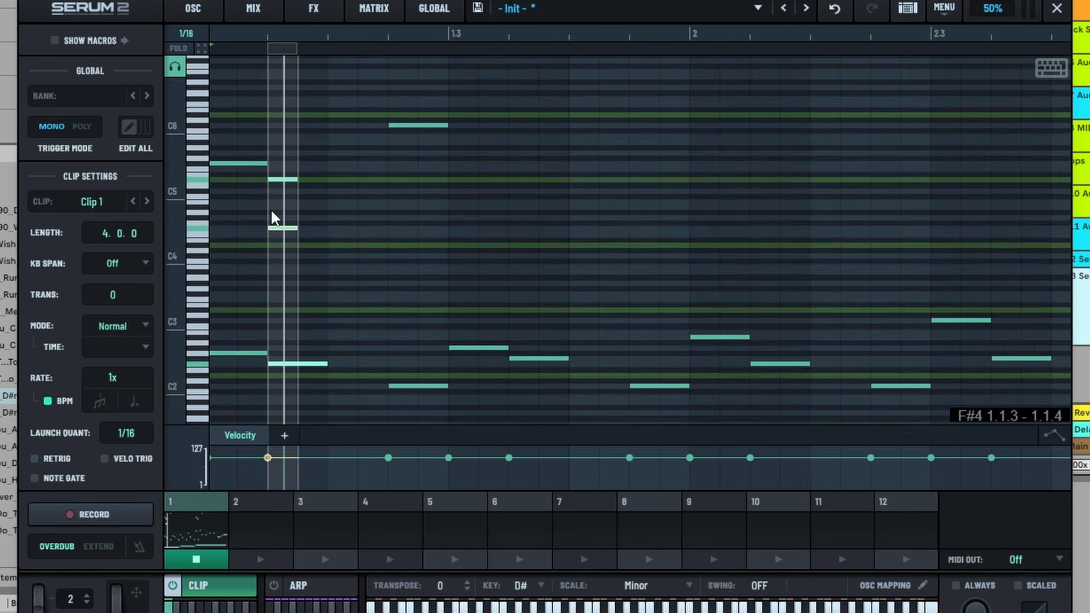
pyautogui.scroll(-4, 280, 247)
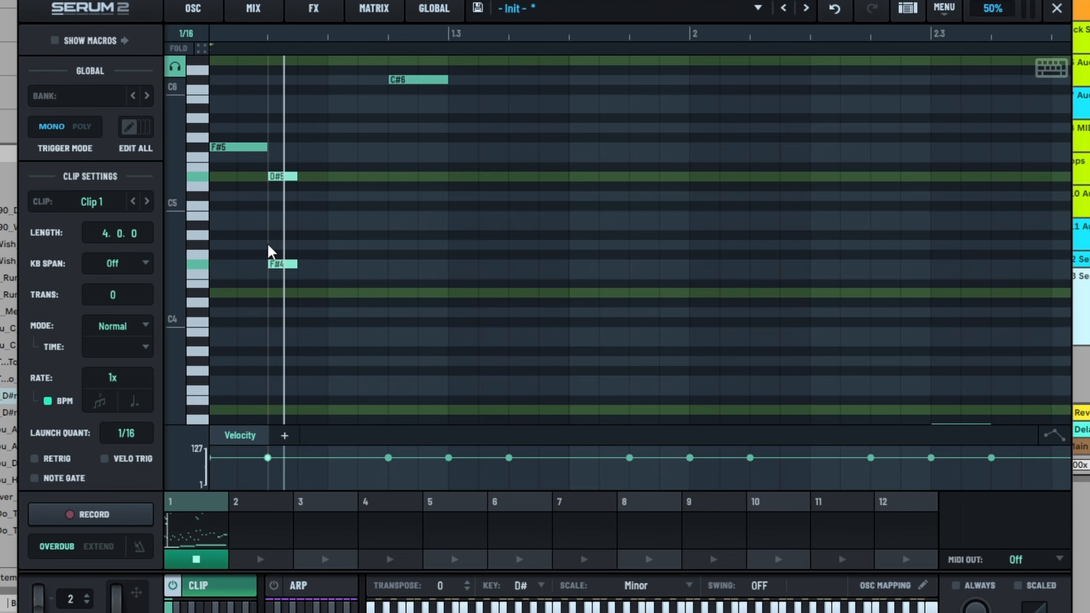
# - Stretch the F#4 note to span 1.1.1 to 1.4.1 and add an F4 note from 1.4.1 to 2.3.1
pyautogui.moveTo(272, 269); pyautogui.dragTo(211, 270)
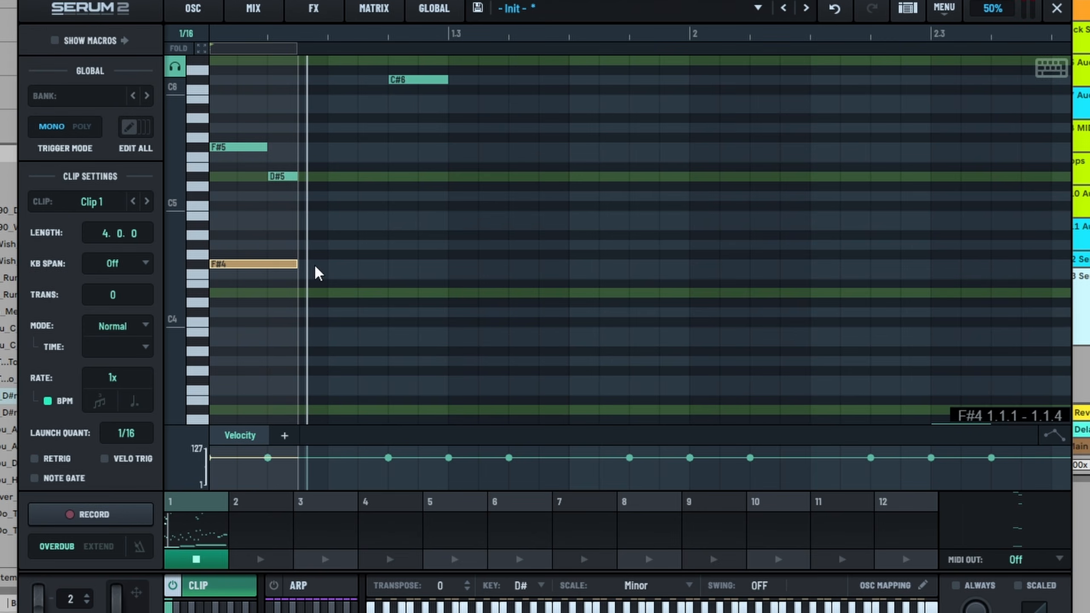
pyautogui.moveTo(297, 263); pyautogui.dragTo(569, 263)
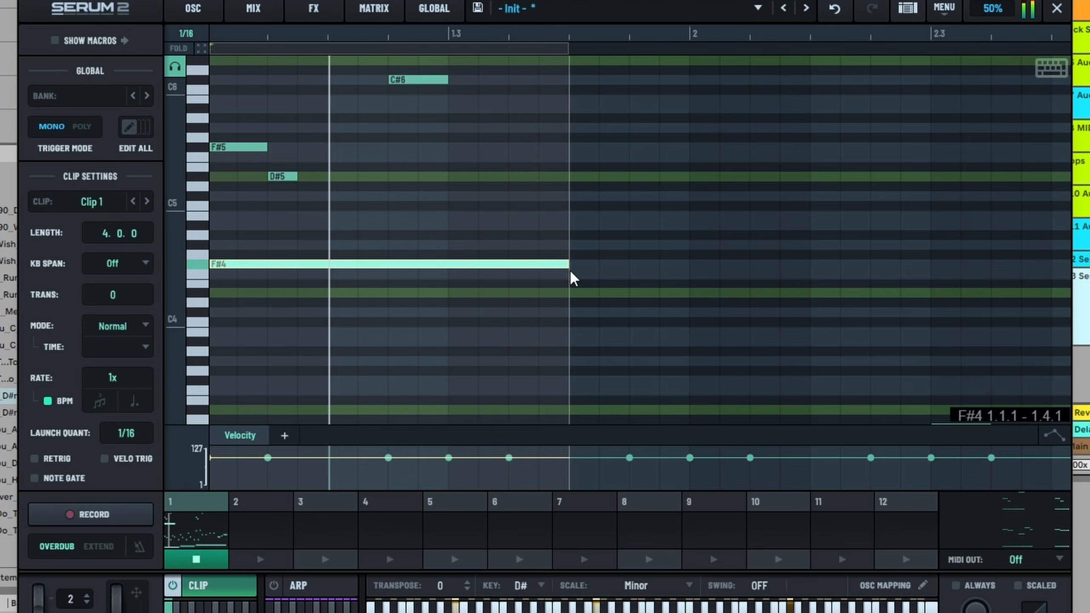
pyautogui.doubleClick(586, 273)
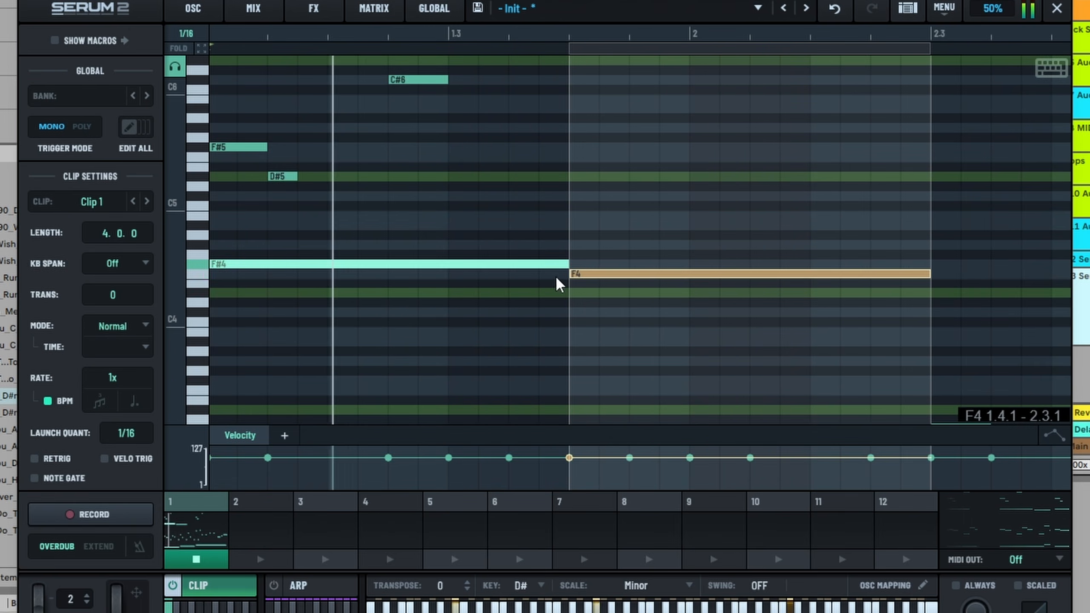
# - Add a G#4 note to Clip 1 directly after the F4 note, spanning 2.3.1 to 3.2.1
pyautogui.scroll(-5, 545, 297)
pyautogui.scroll(-3, 550, 298)
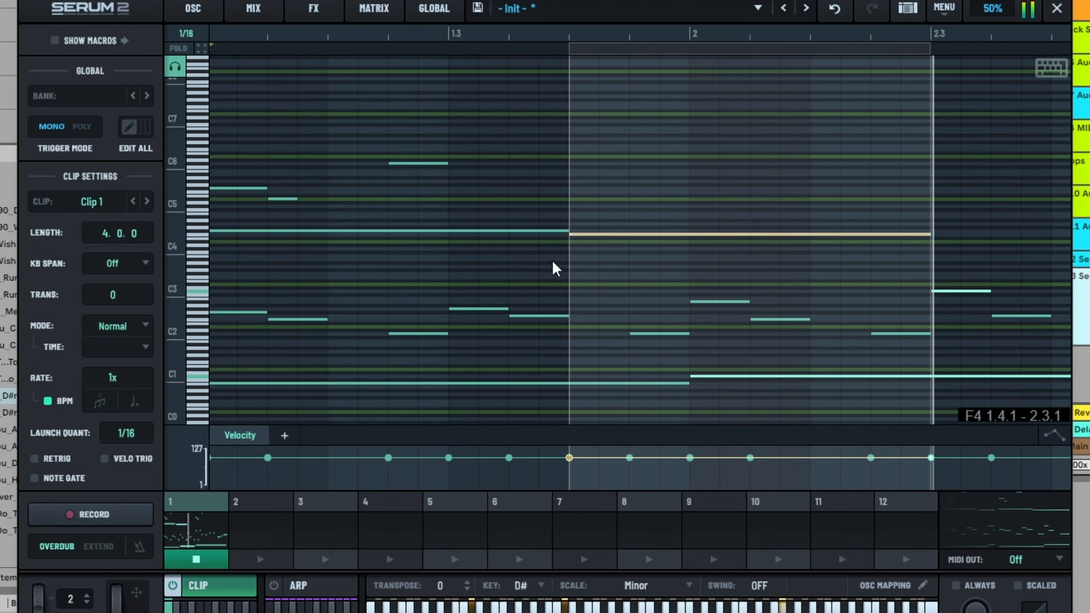
pyautogui.scroll(-2, 545, 262)
pyautogui.scroll(-5, 550, 253)
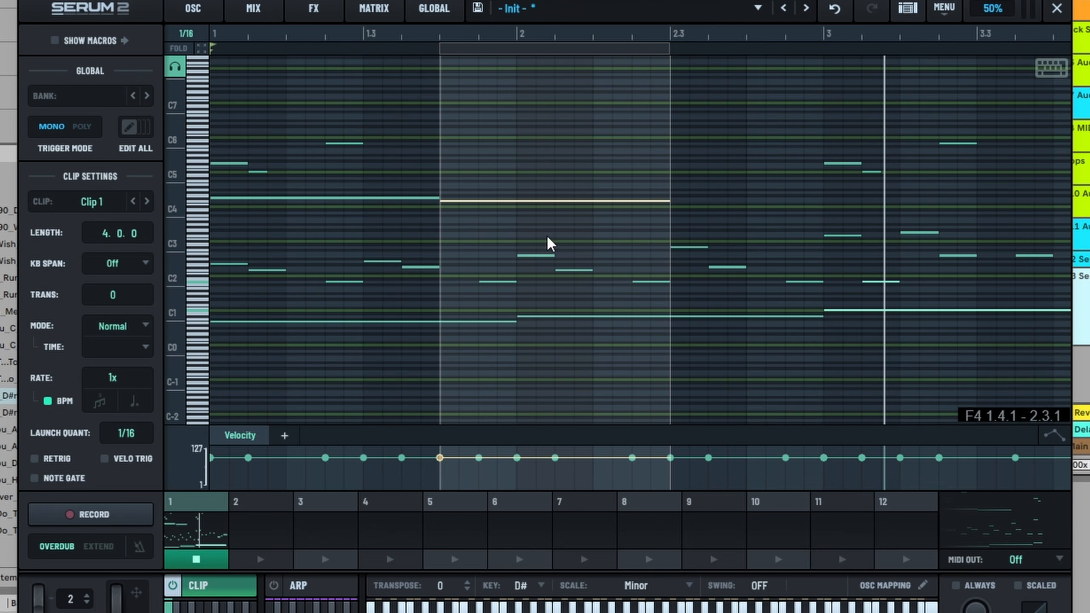
pyautogui.click(605, 202)
pyautogui.doubleClick(603, 195)
pyautogui.scroll(8, 610, 201)
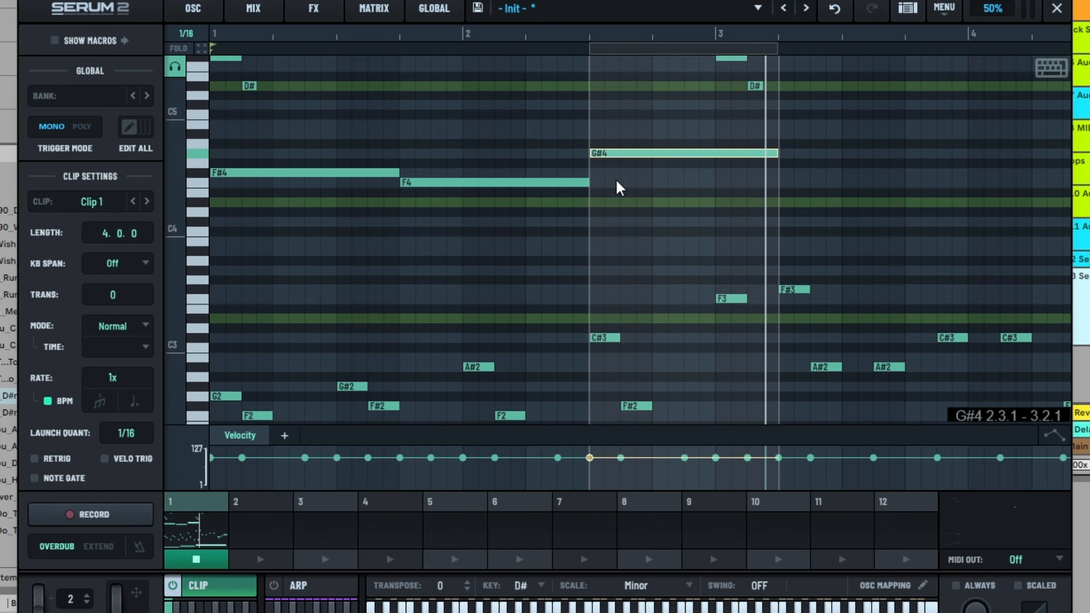
# - Move the G#4 note up to A#4 starting at 2.4.1 and extend its end to 4.2.4
pyautogui.moveTo(620, 154); pyautogui.dragTo(680, 135)
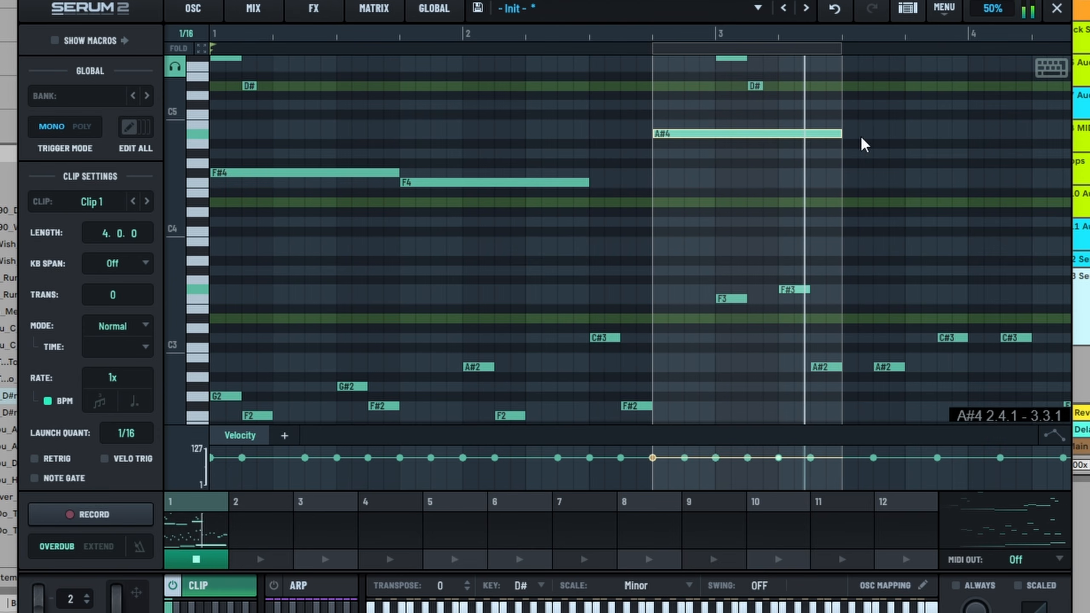
pyautogui.moveTo(841, 134); pyautogui.dragTo(1034, 135)
pyautogui.moveTo(645, 133)
pyautogui.mouseDown()
pyautogui.moveTo(708, 134)
pyautogui.moveTo(646, 137)
pyautogui.mouseUp()
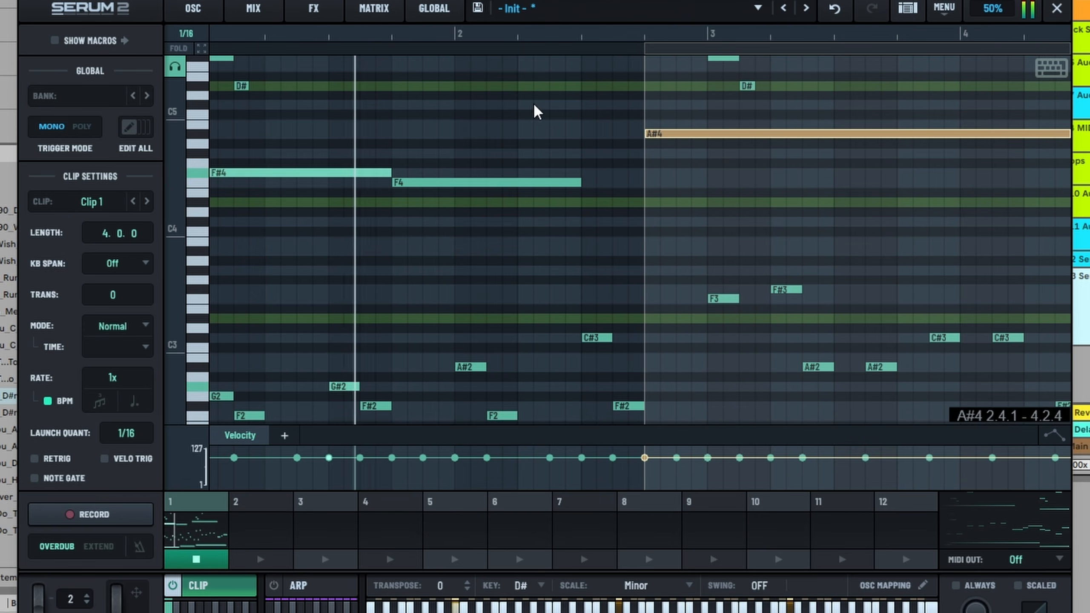
# - Play the clip while checking the mixer levels, and assign LFO 2 to the sub oscillator's level
pyautogui.scroll(-3, 535, 106)
pyautogui.hotkey('alt', 'space')
pyautogui.click(235, 11)
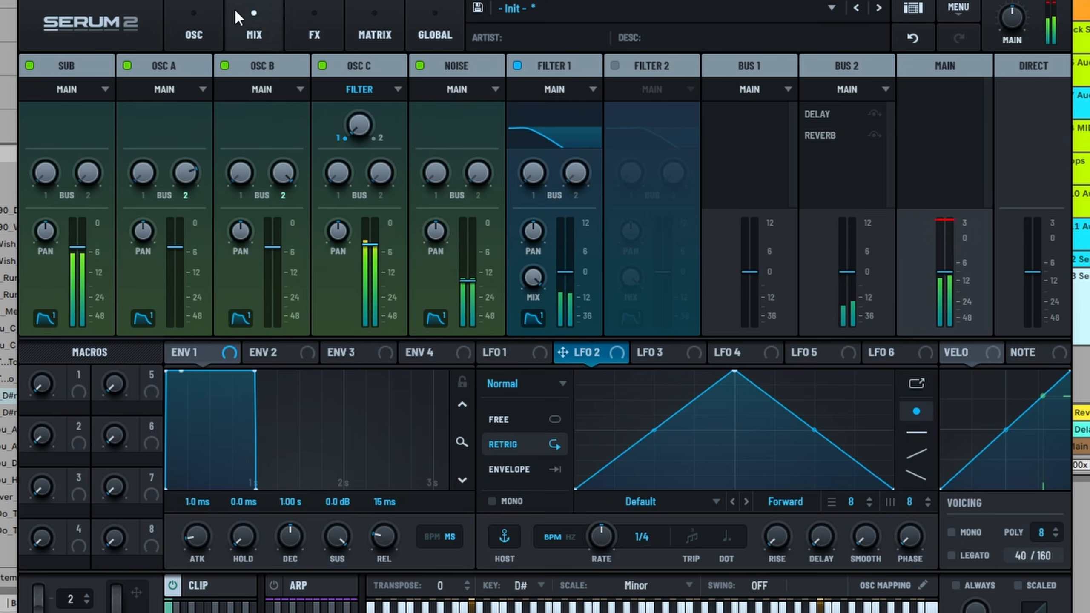
pyautogui.press('space')
pyautogui.click(214, 17)
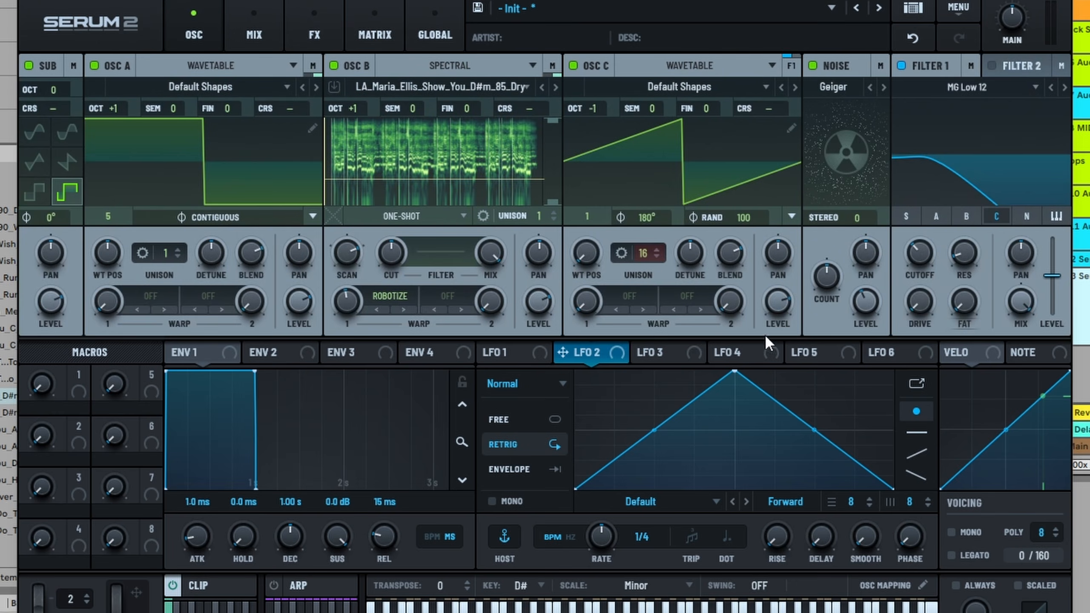
pyautogui.moveTo(590, 344); pyautogui.dragTo(50, 302)
# - Shape LFO 2 with an earlier peak and a curved decay, and run it in Mono mode at a 1/8 rate
pyautogui.moveTo(735, 372); pyautogui.dragTo(641, 371)
pyautogui.moveTo(766, 429); pyautogui.dragTo(750, 445)
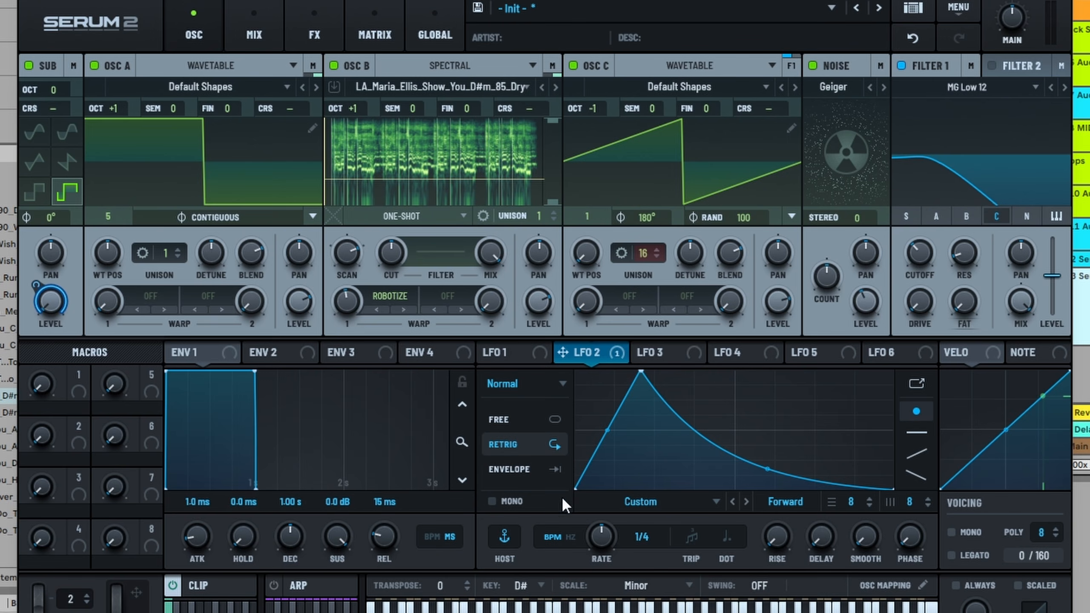
pyautogui.click(492, 503)
pyautogui.moveTo(611, 544); pyautogui.dragTo(613, 533)
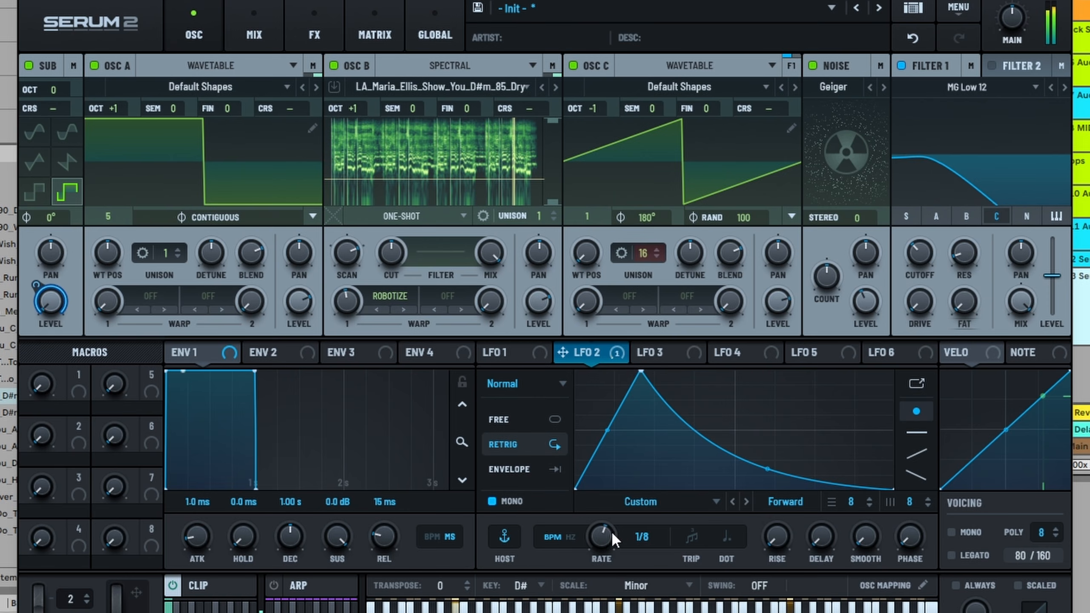
# - Reshape the LFO 2 curve so it starts flat at zero, rises steeply before the middle and holds at full level
pyautogui.moveTo(641, 373); pyautogui.dragTo(728, 373)
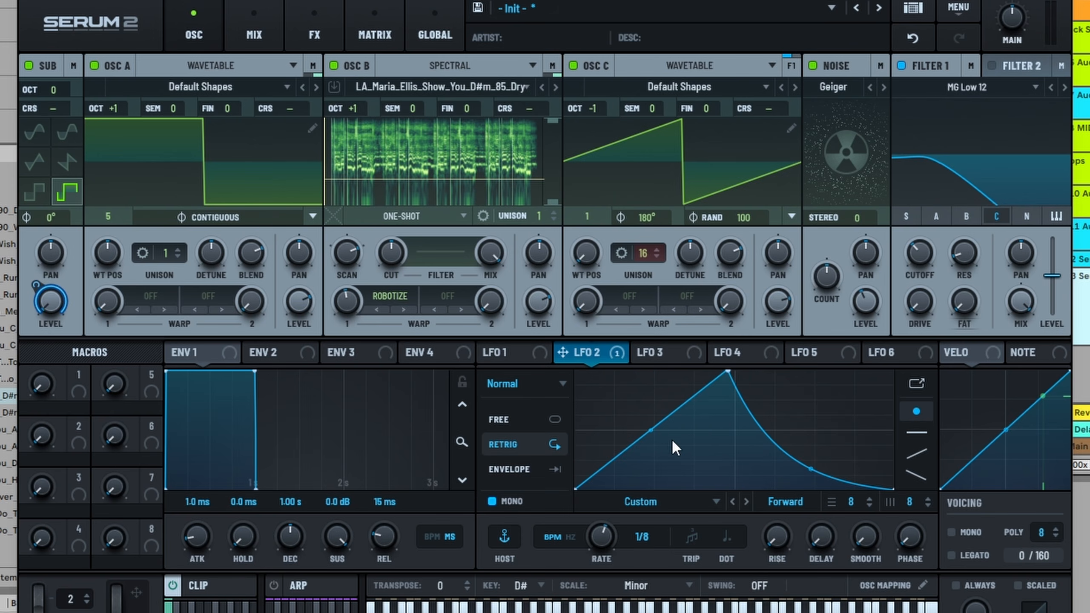
pyautogui.doubleClick(672, 441)
pyautogui.moveTo(672, 441); pyautogui.dragTo(677, 492)
pyautogui.doubleClick(761, 441)
pyautogui.moveTo(761, 441); pyautogui.dragTo(1001, 303)
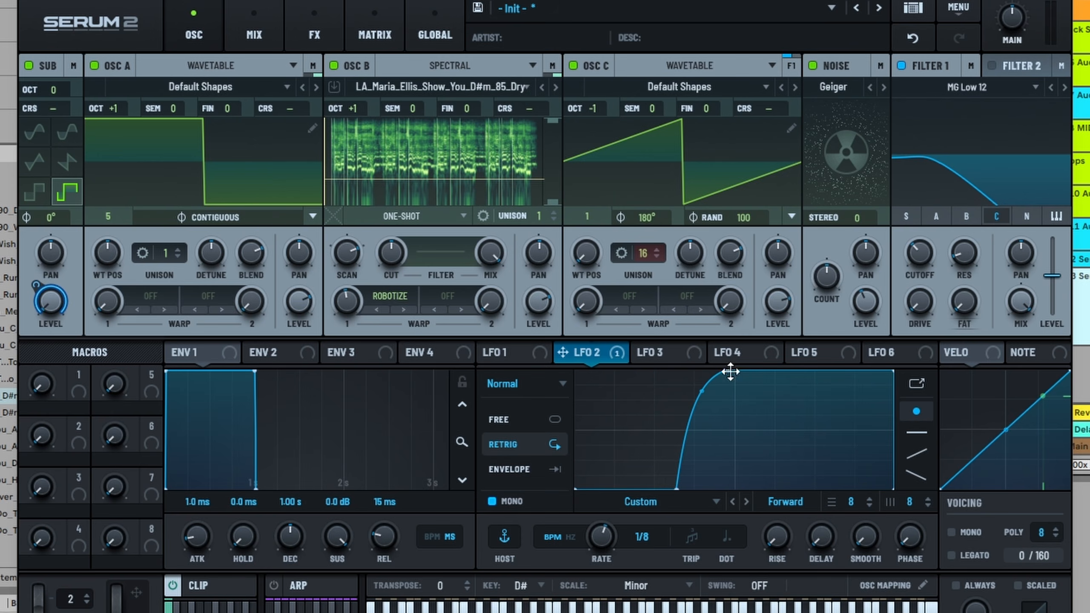
pyautogui.moveTo(702, 412); pyautogui.dragTo(704, 436)
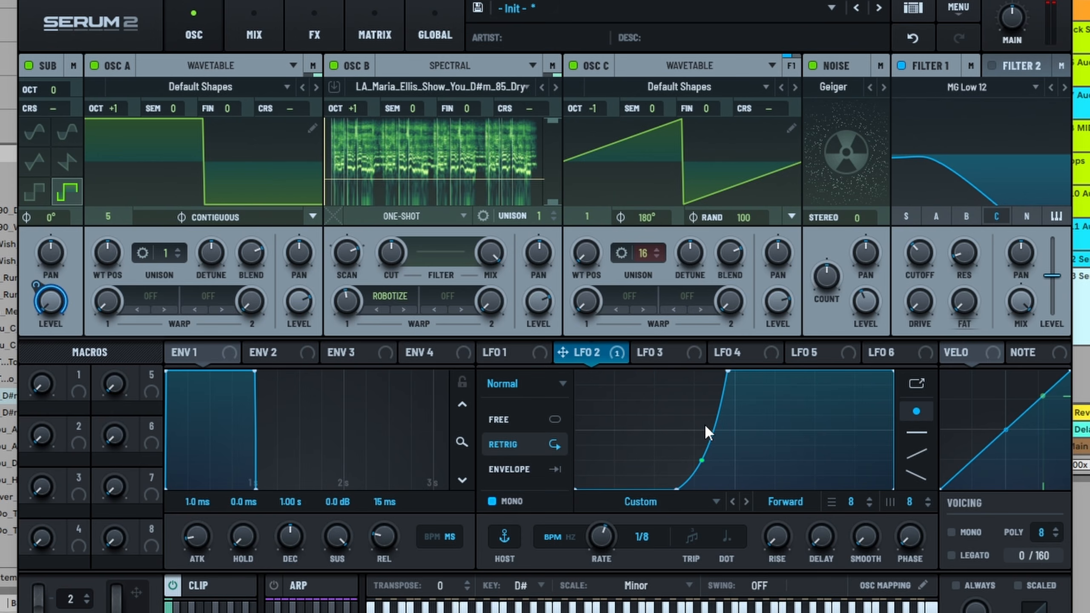
pyautogui.moveTo(728, 372); pyautogui.dragTo(699, 372)
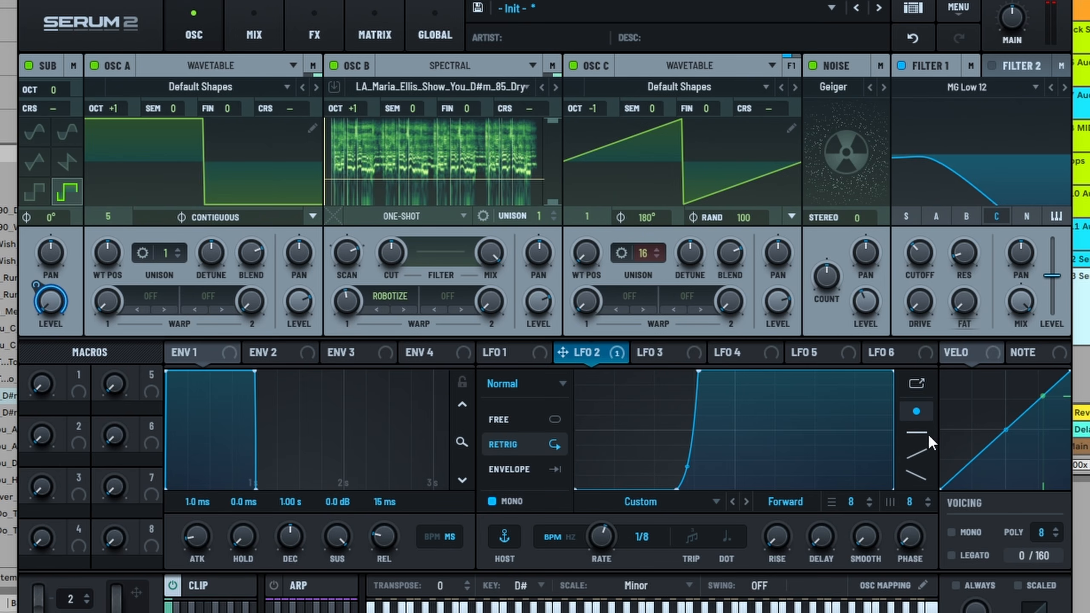
# - Draw a stepped on/off gate pattern into LFO 2 with the flat step shape and set its rate to 1/4
pyautogui.moveTo(621, 390)
pyautogui.mouseDown()
pyautogui.moveTo(612, 353)
pyautogui.moveTo(683, 417)
pyautogui.moveTo(693, 499)
pyautogui.mouseUp()
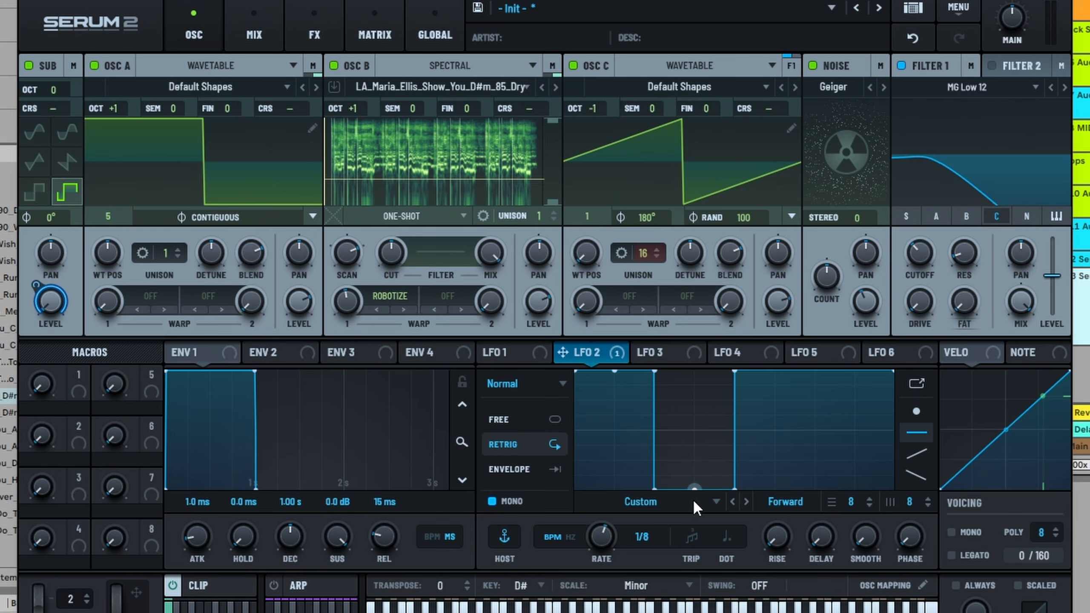
pyautogui.moveTo(835, 452); pyautogui.dragTo(832, 498)
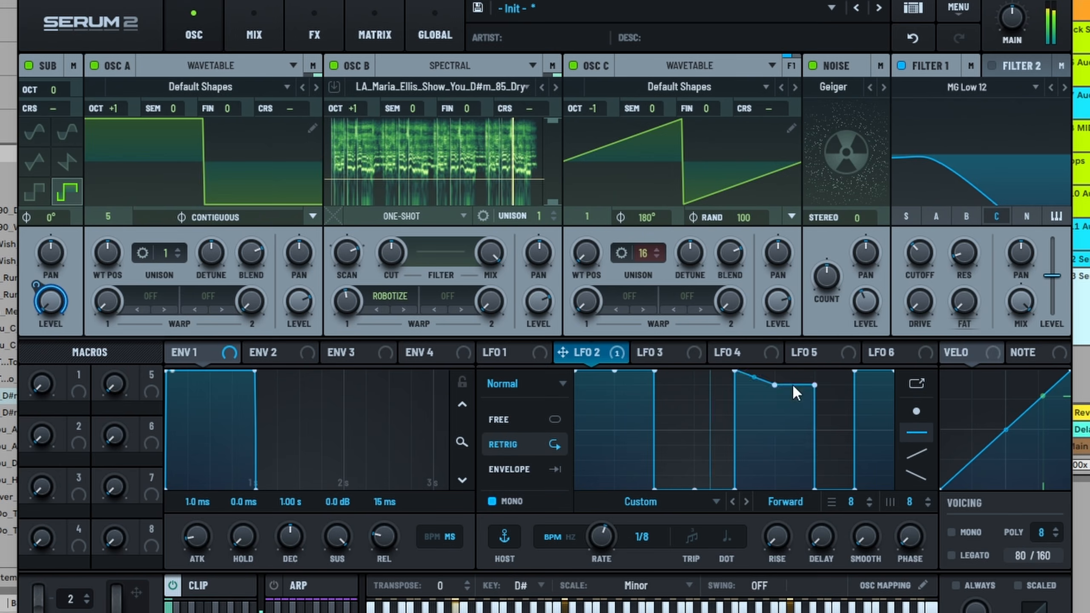
pyautogui.moveTo(608, 536); pyautogui.dragTo(606, 552)
pyautogui.moveTo(617, 429)
pyautogui.mouseDown()
pyautogui.moveTo(641, 438)
pyautogui.moveTo(656, 344)
pyautogui.mouseUp()
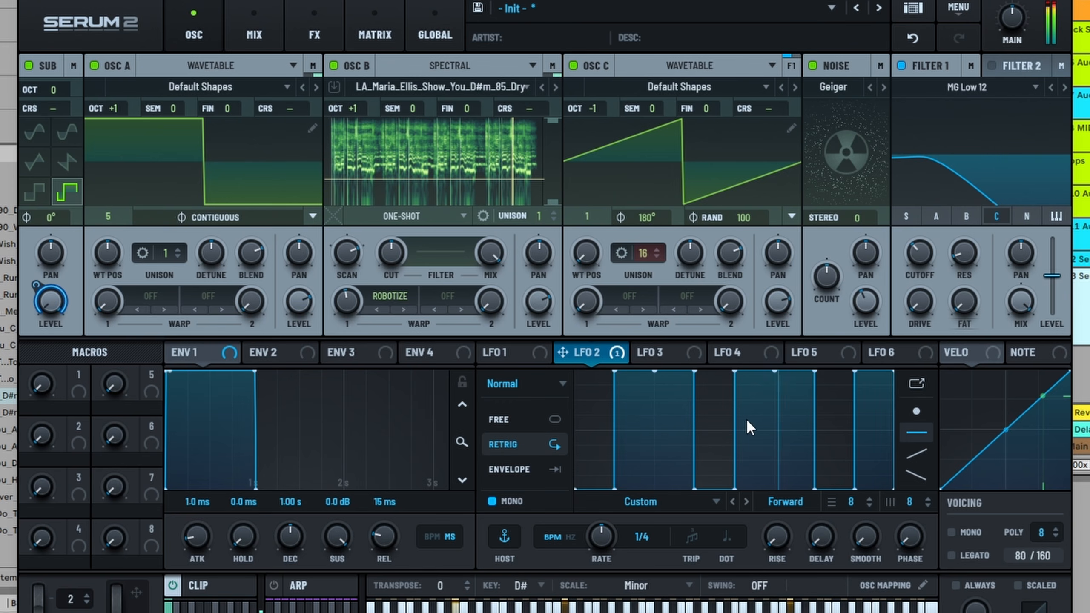
# - Redraw the LFO 2 gate pattern so only the third, fifth and seventh of the eight steps are at full level
pyautogui.moveTo(669, 414)
pyautogui.mouseDown()
pyautogui.moveTo(667, 440)
pyautogui.moveTo(685, 347)
pyautogui.moveTo(773, 430)
pyautogui.moveTo(788, 523)
pyautogui.mouseUp()
pyautogui.click(661, 446)
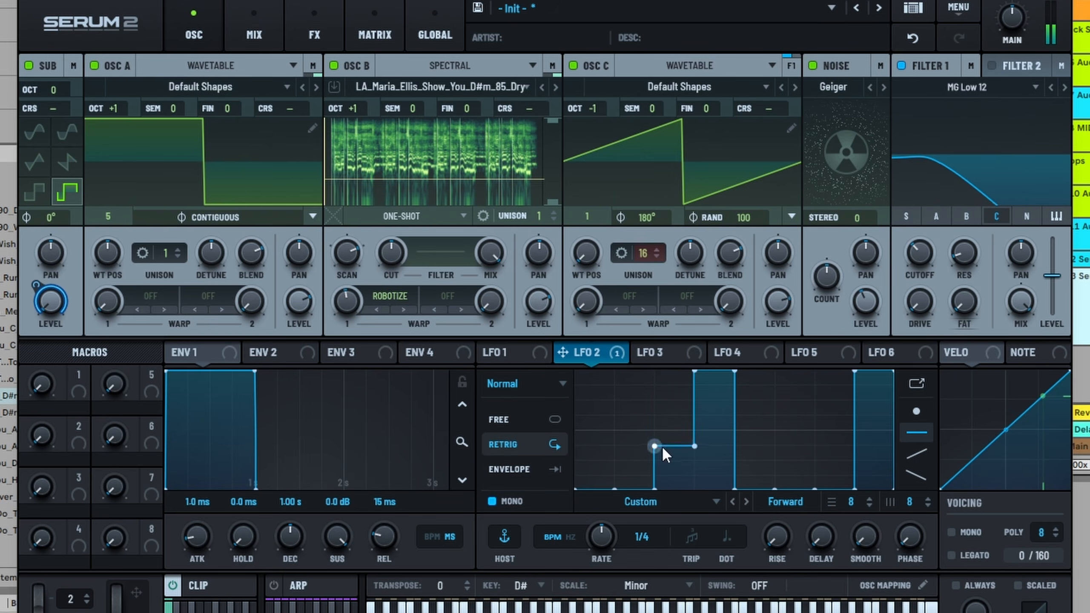
pyautogui.moveTo(755, 421); pyautogui.dragTo(758, 333)
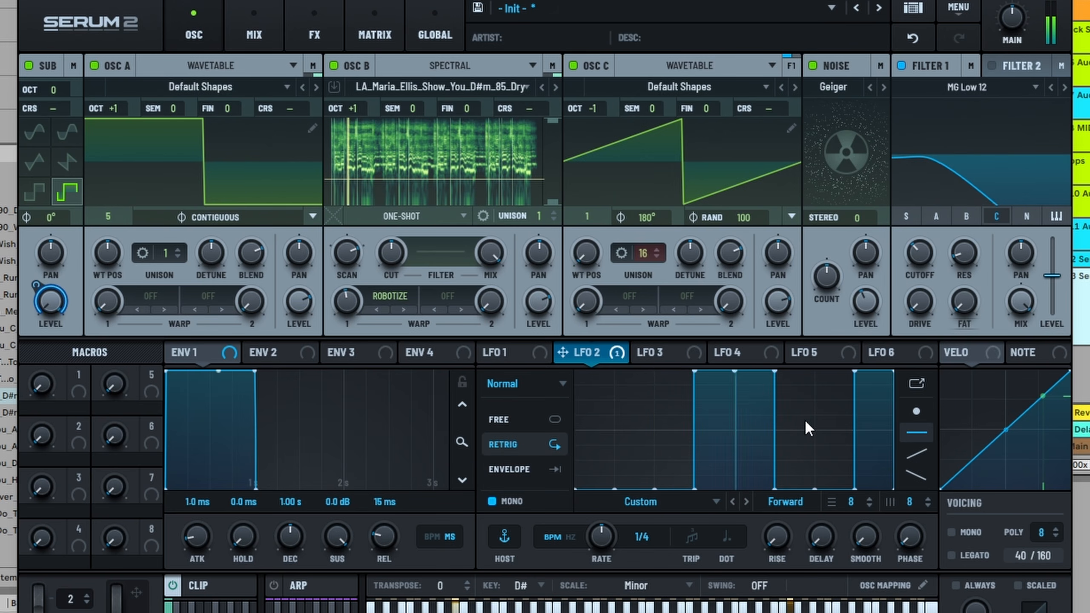
pyautogui.moveTo(830, 408); pyautogui.dragTo(842, 360)
pyautogui.moveTo(872, 412)
pyautogui.mouseDown()
pyautogui.moveTo(848, 483)
pyautogui.moveTo(823, 506)
pyautogui.mouseUp()
pyautogui.moveTo(716, 481); pyautogui.dragTo(712, 519)
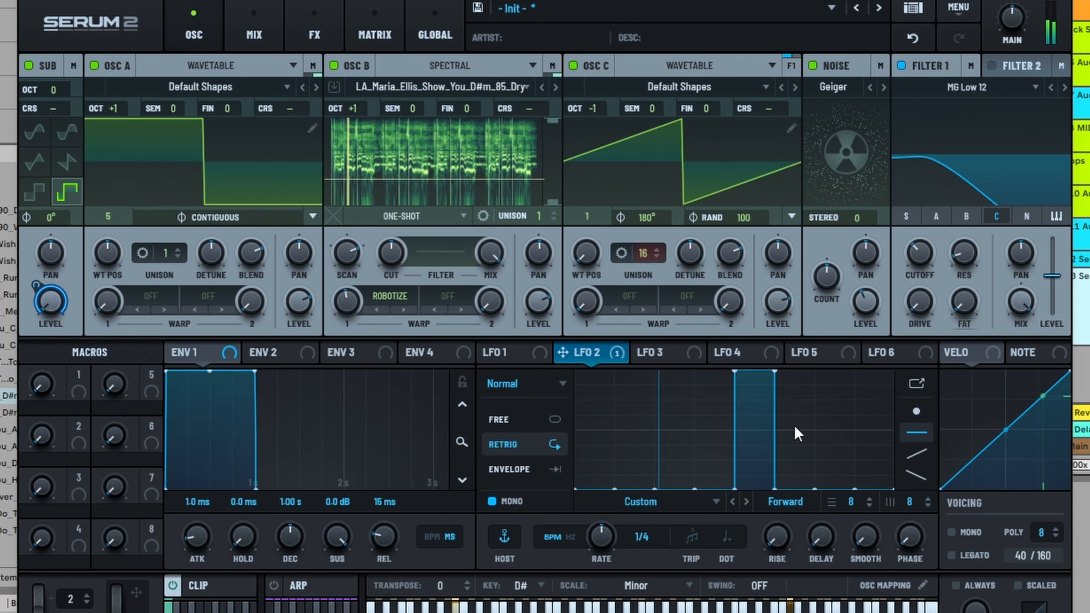
pyautogui.click(667, 378)
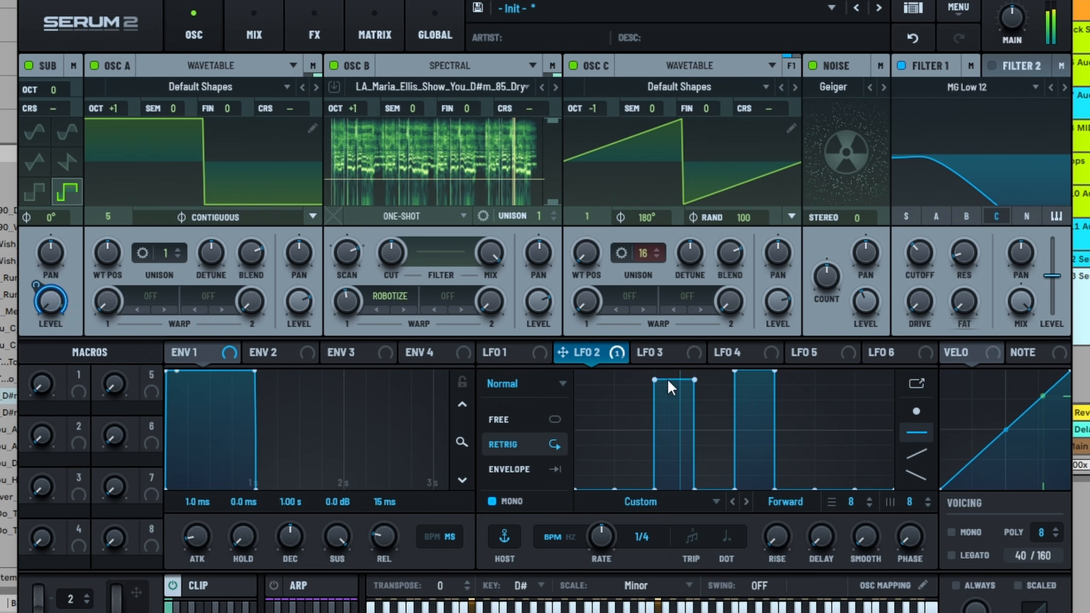
pyautogui.moveTo(813, 388); pyautogui.dragTo(852, 348)
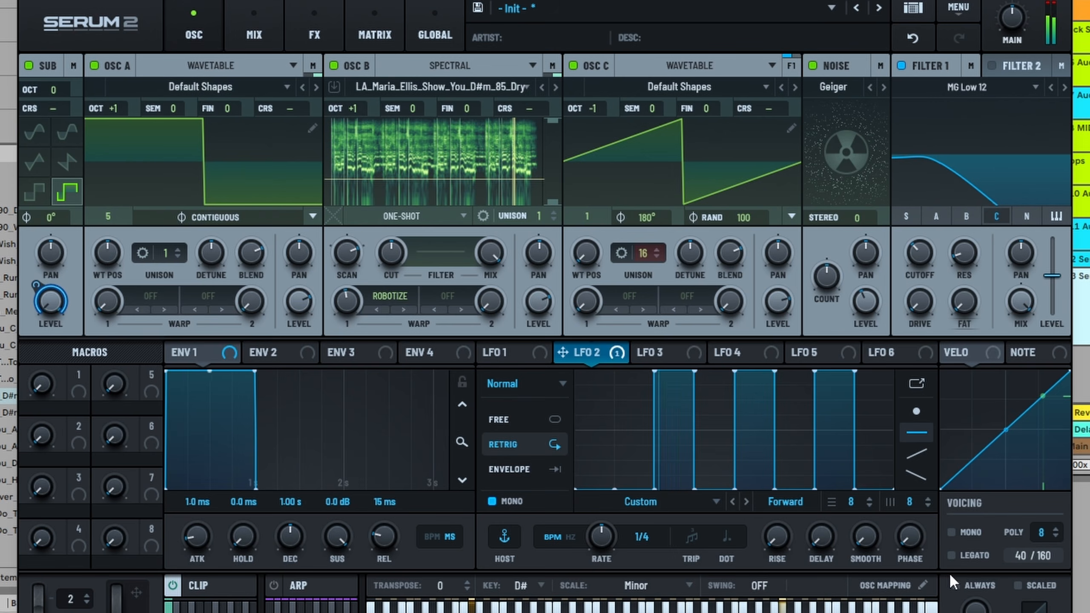
# - Send the sub oscillator to Bus 2 at 100% and lower its level
pyautogui.click(74, 65)
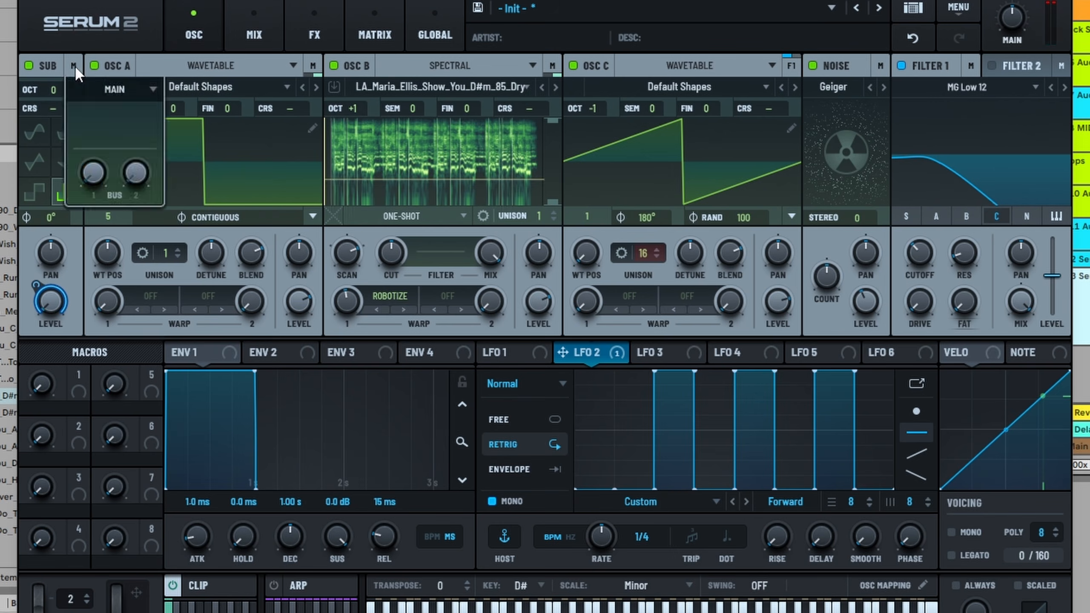
pyautogui.moveTo(142, 172); pyautogui.dragTo(165, 11)
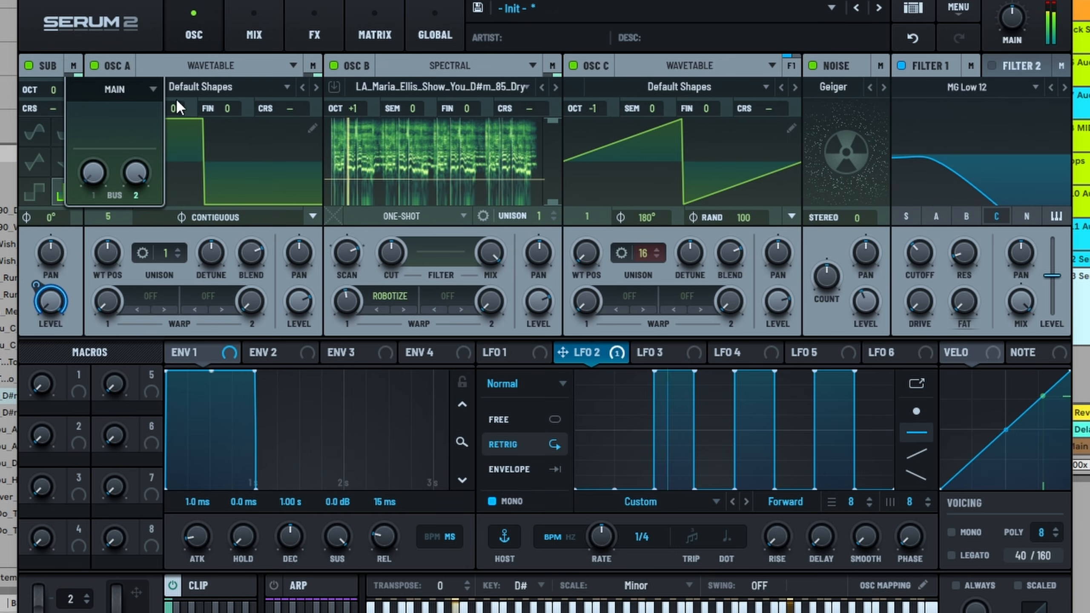
pyautogui.moveTo(143, 173)
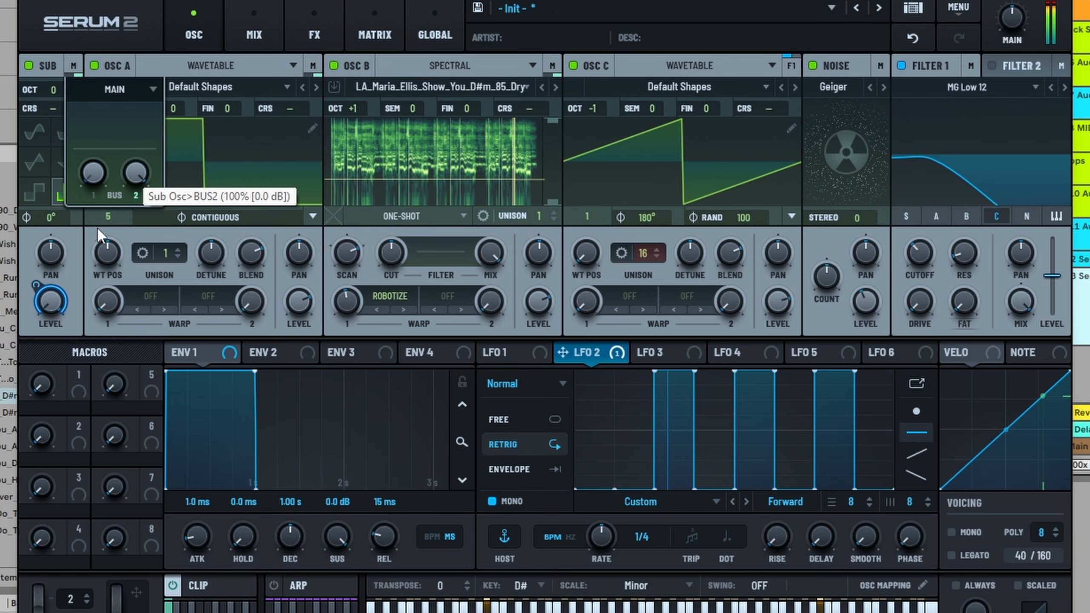
pyautogui.click(47, 291)
pyautogui.moveTo(50, 298); pyautogui.dragTo(34, 328)
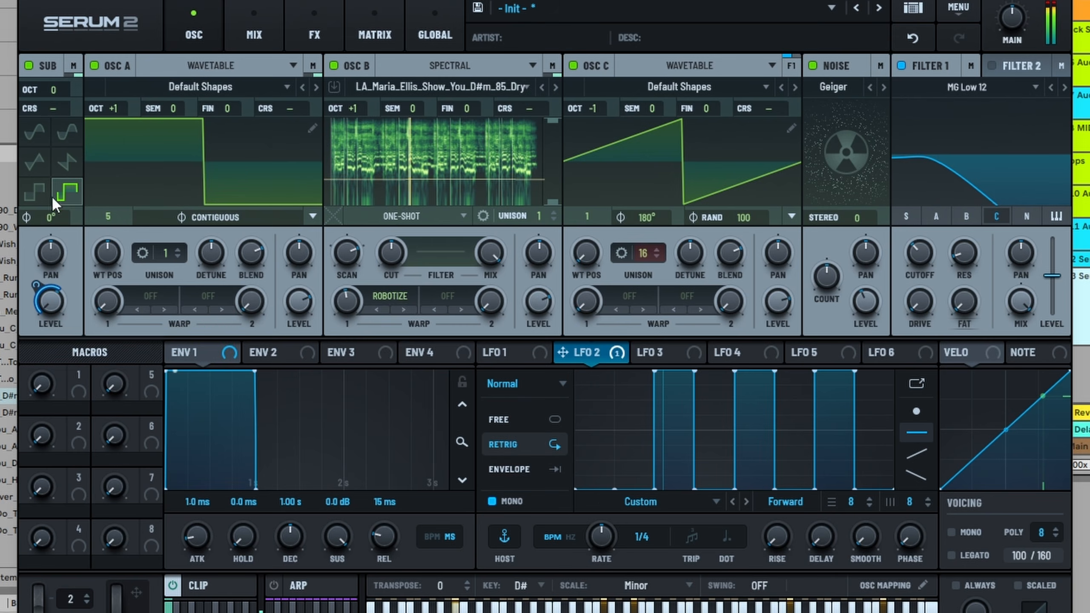
# - Change the sub oscillator's waveform to sine and set its octave to +1
pyautogui.click(73, 129)
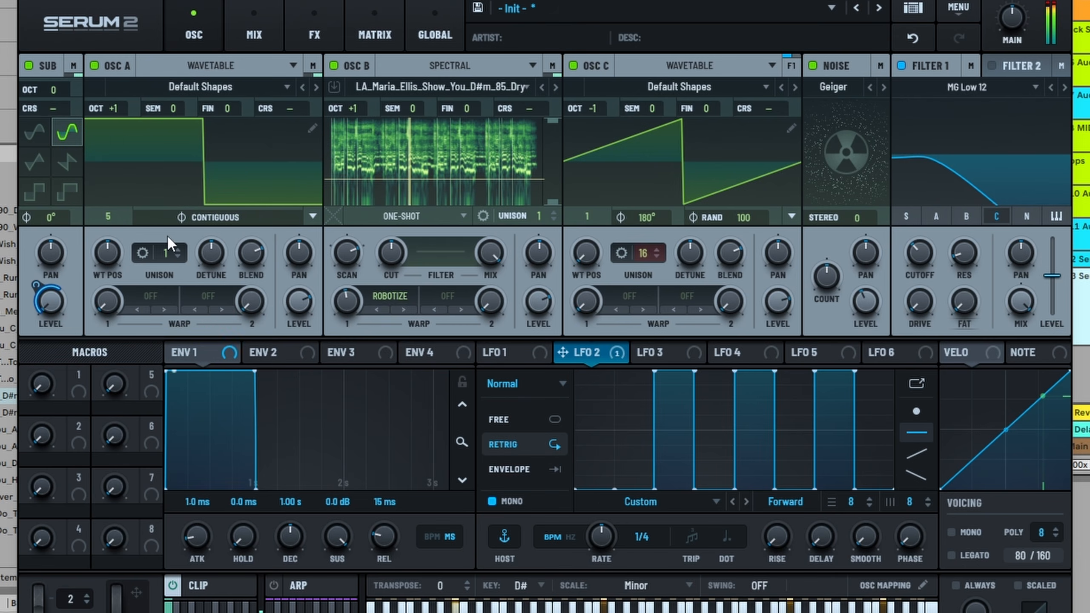
pyautogui.click(35, 131)
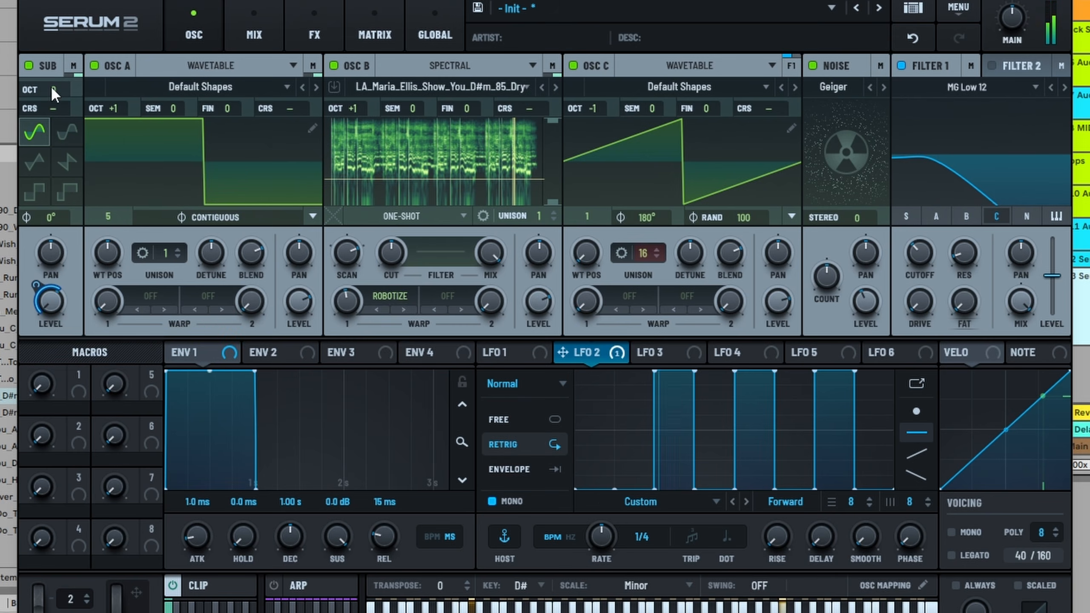
pyautogui.moveTo(51, 86); pyautogui.dragTo(59, 68)
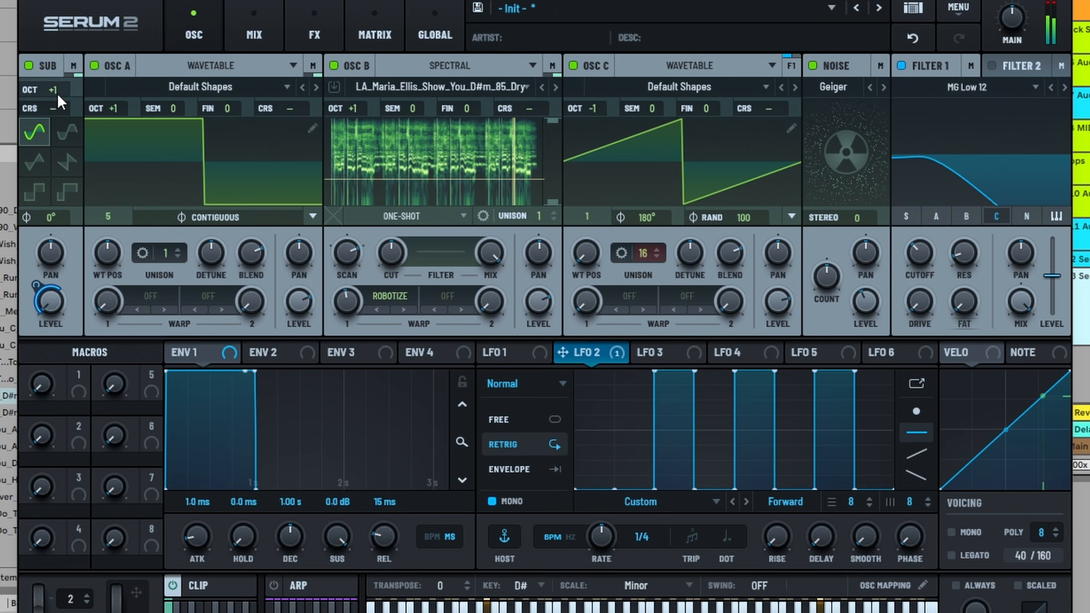
# - Add a Compressor module to the Main effects bus
pyautogui.click(254, 30)
pyautogui.click(307, 25)
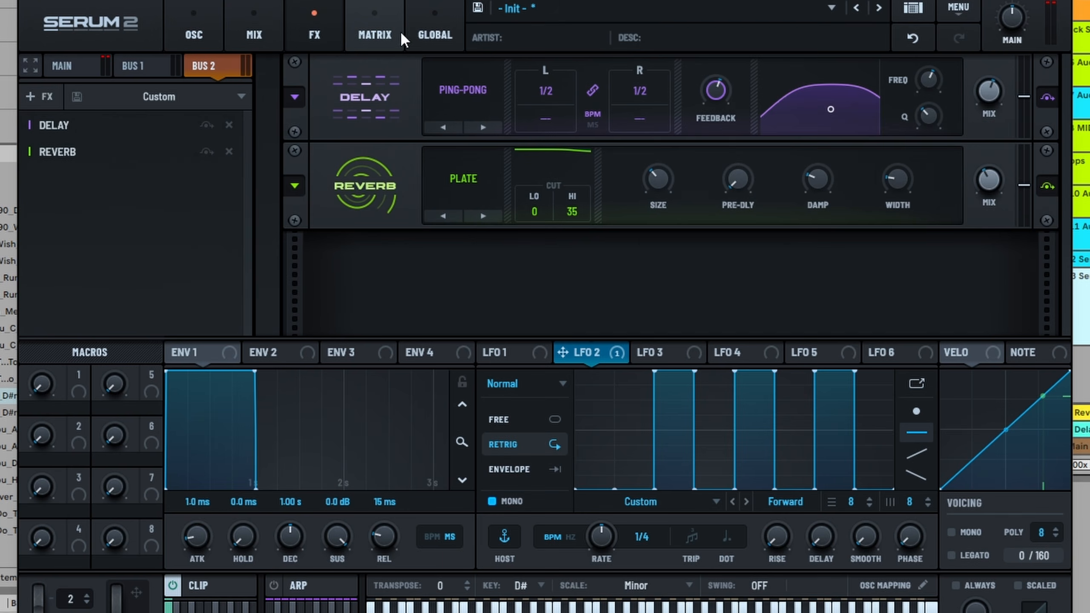
pyautogui.click(75, 65)
pyautogui.click(268, 33)
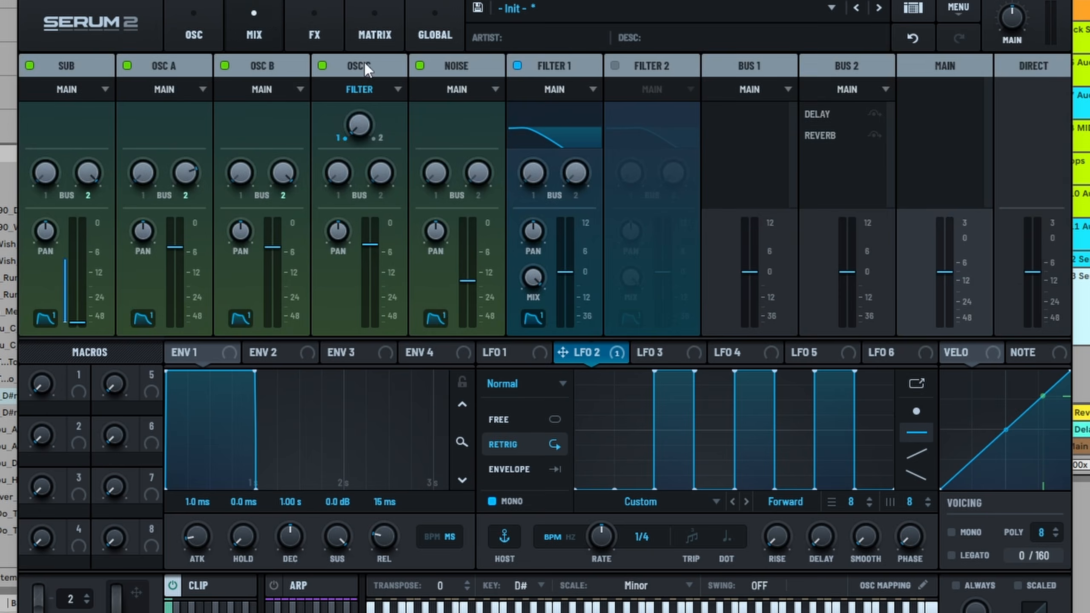
pyautogui.click(322, 23)
pyautogui.rightClick(126, 170)
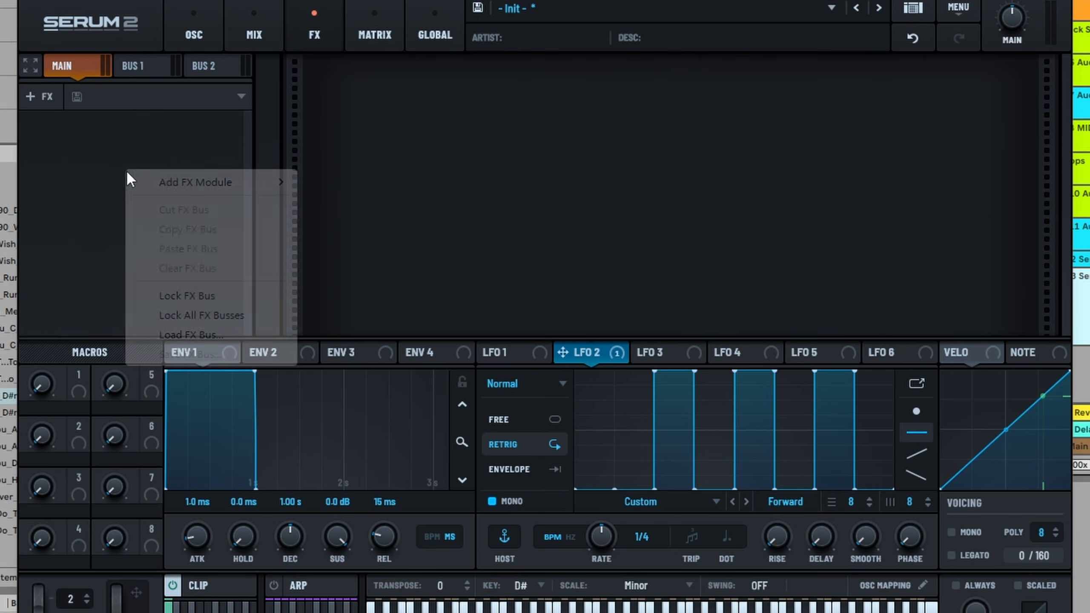
pyautogui.moveTo(167, 183)
pyautogui.click(374, 220)
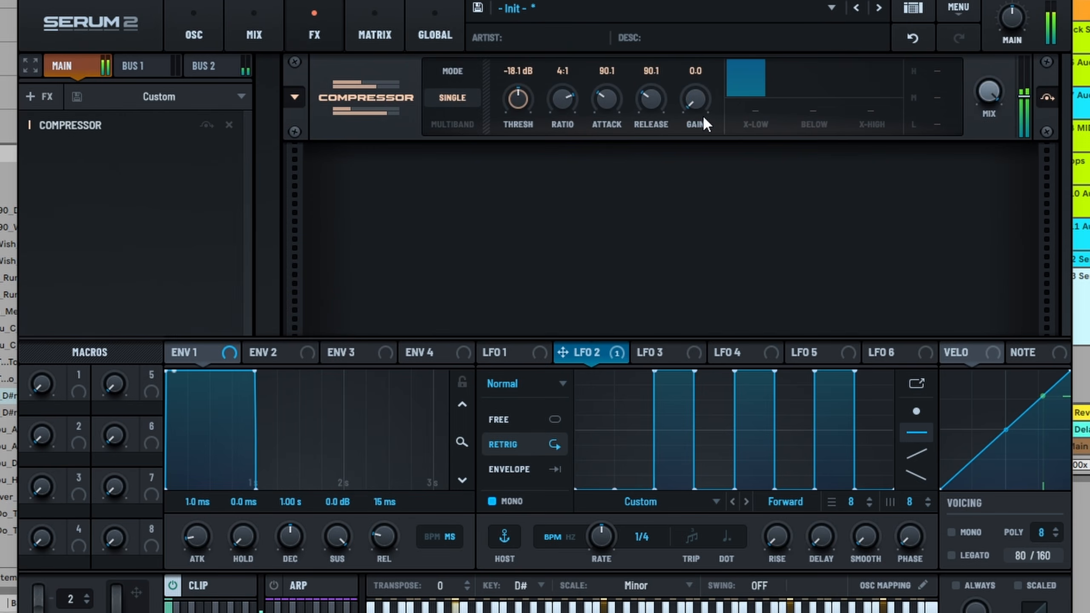
# - Switch the main-bus compressor to Multiband mode and set its threshold to -11.1 dB
pyautogui.moveTo(525, 111)
pyautogui.mouseDown()
pyautogui.moveTo(534, 73)
pyautogui.moveTo(511, 121)
pyautogui.mouseUp()
pyautogui.rightClick(121, 171)
pyautogui.moveTo(170, 187)
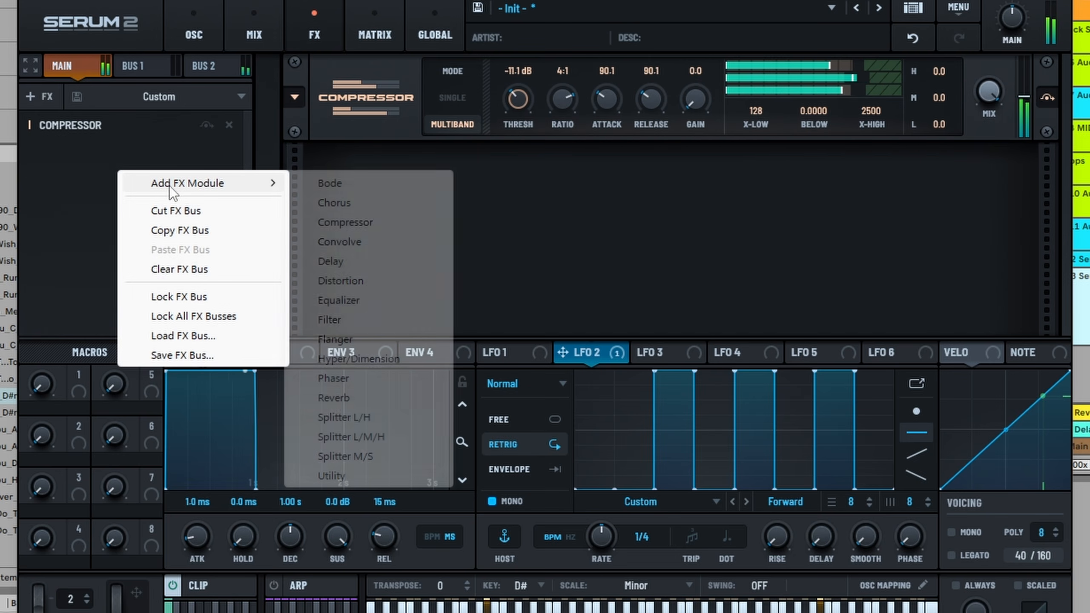
pyautogui.click(375, 221)
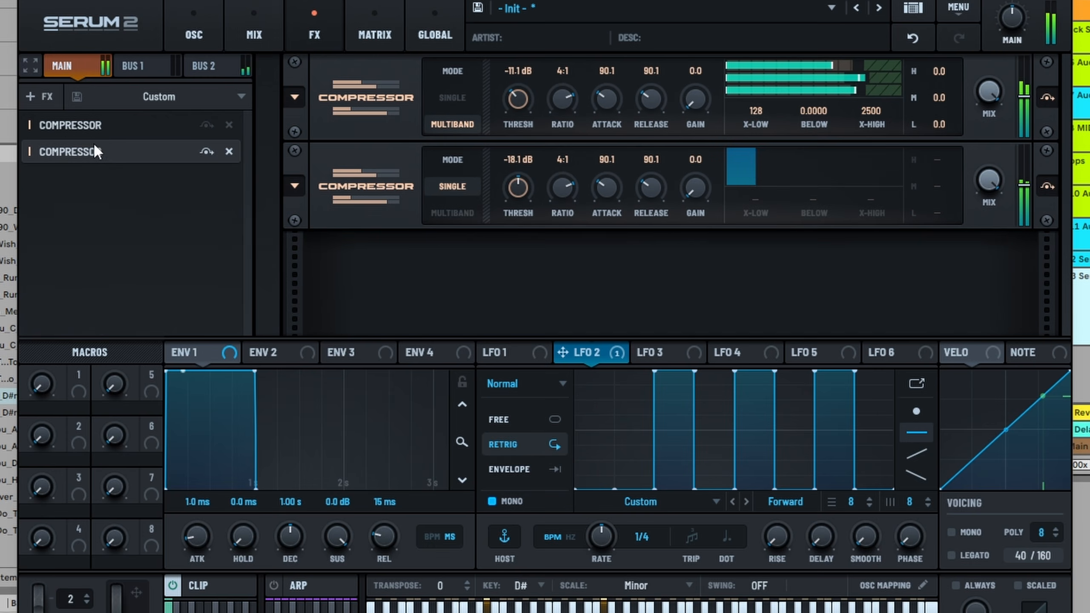
pyautogui.click(229, 150)
# - Add a Distortion module ahead of the compressor on the Main bus, using Softclip with 49% drive
pyautogui.rightClick(163, 167)
pyautogui.moveTo(272, 185)
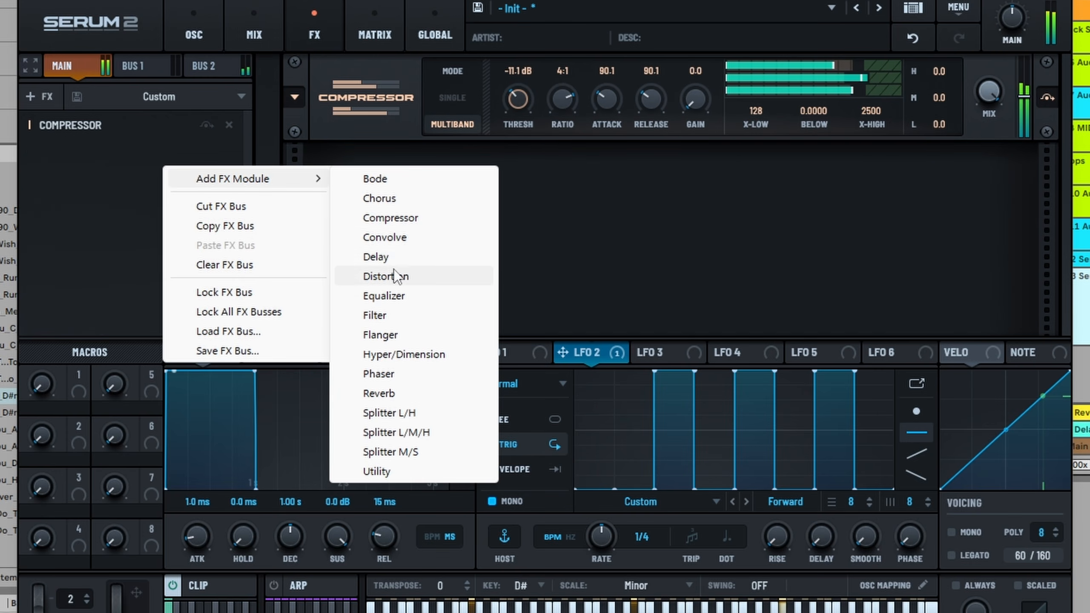
pyautogui.click(373, 276)
pyautogui.moveTo(78, 124); pyautogui.dragTo(82, 180)
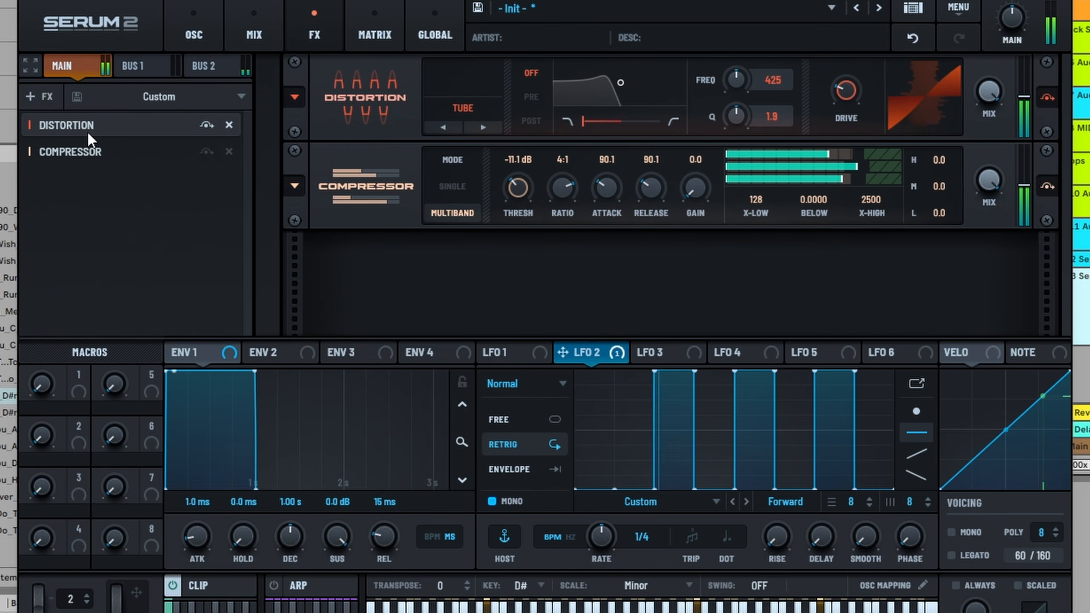
pyautogui.moveTo(815, 96); pyautogui.dragTo(838, 81)
pyautogui.click(481, 126)
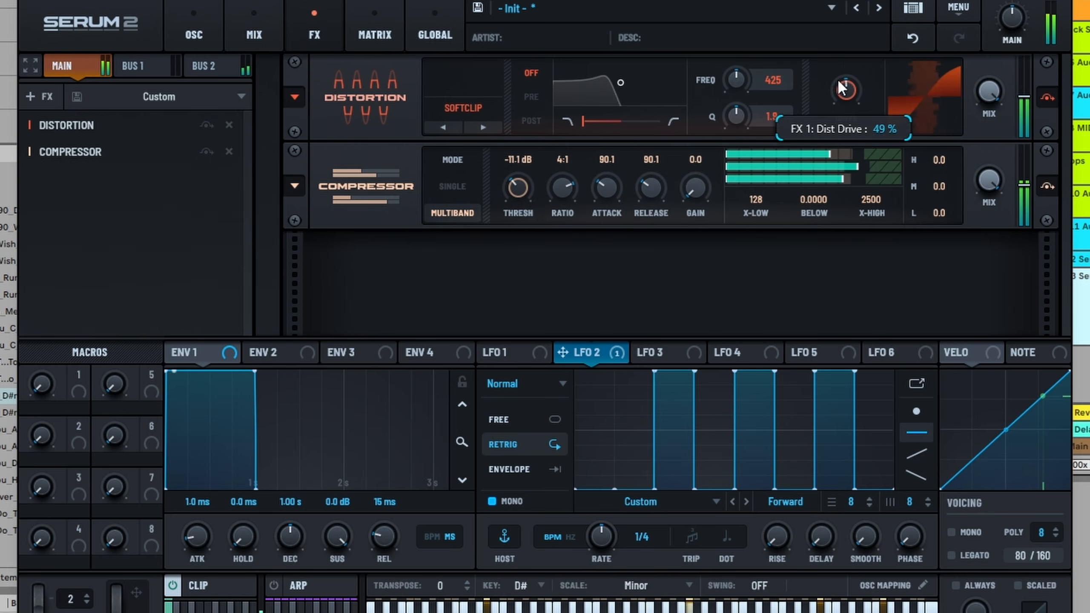
# - Turn off oscillators A and B in the mixer
pyautogui.click(210, 31)
pyautogui.click(263, 27)
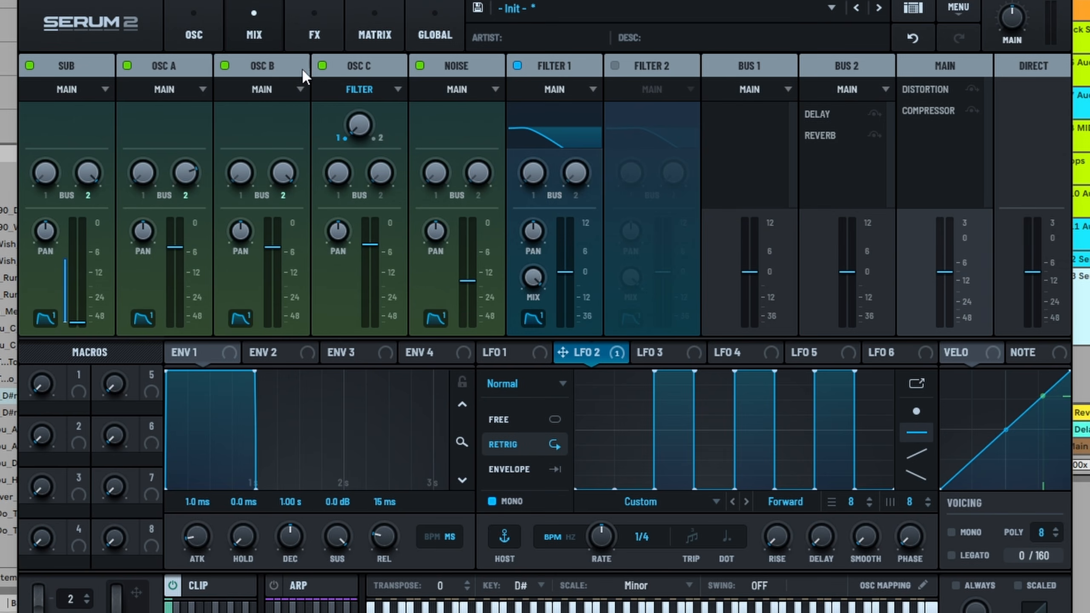
pyautogui.click(225, 65)
pyautogui.click(127, 65)
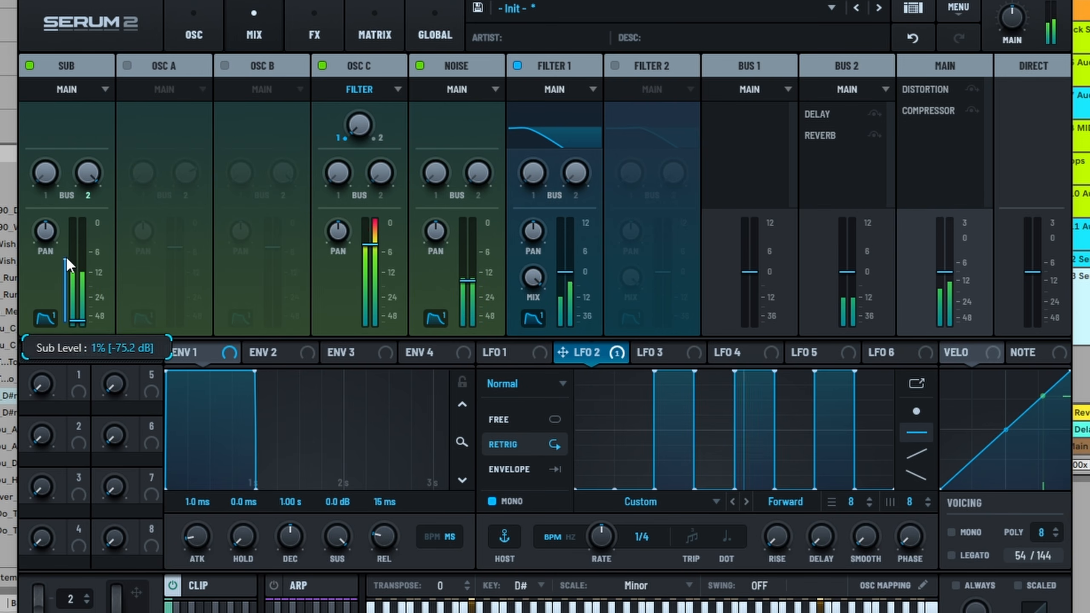
# - Raise the sub oscillator's level slightly and set the main volume to 65%
pyautogui.moveTo(67, 255); pyautogui.dragTo(68, 246)
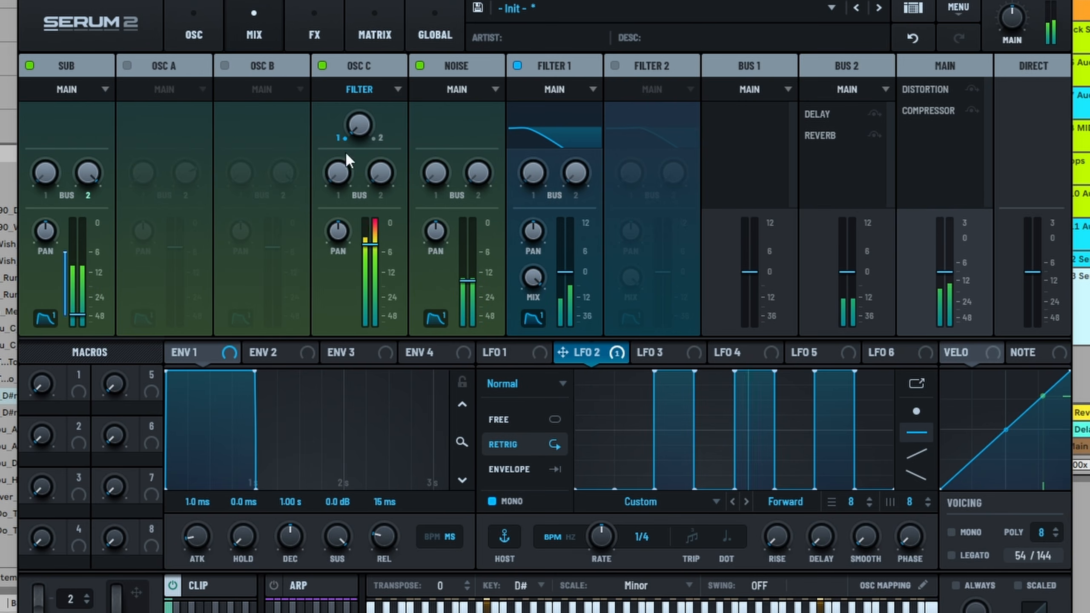
pyautogui.moveTo(1012, 17); pyautogui.dragTo(1009, 14)
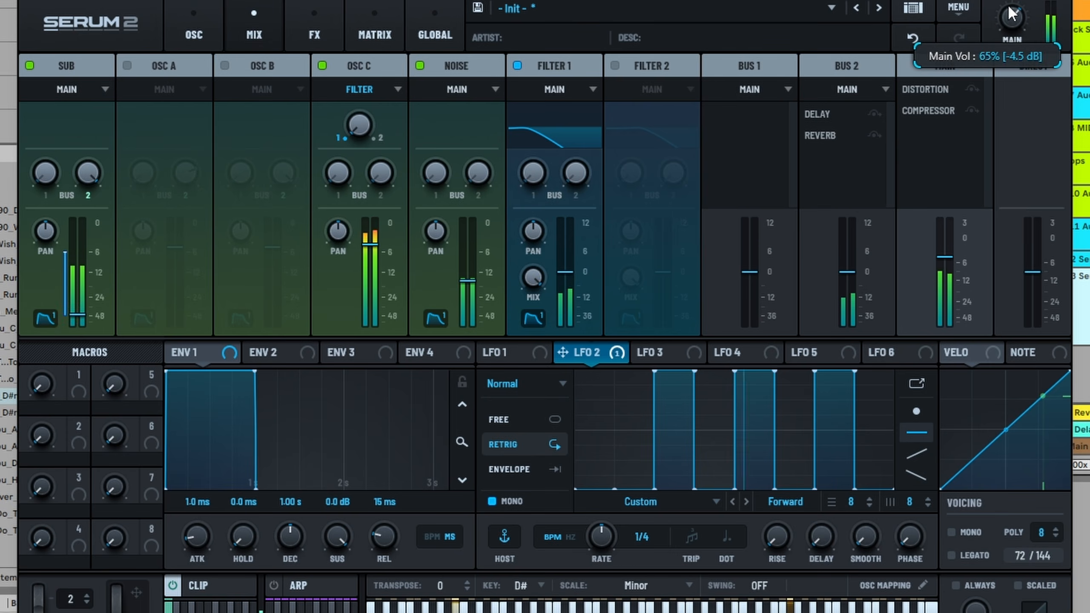
# - Turn oscillators A and B back on in the mixer
pyautogui.click(164, 68)
pyautogui.click(260, 67)
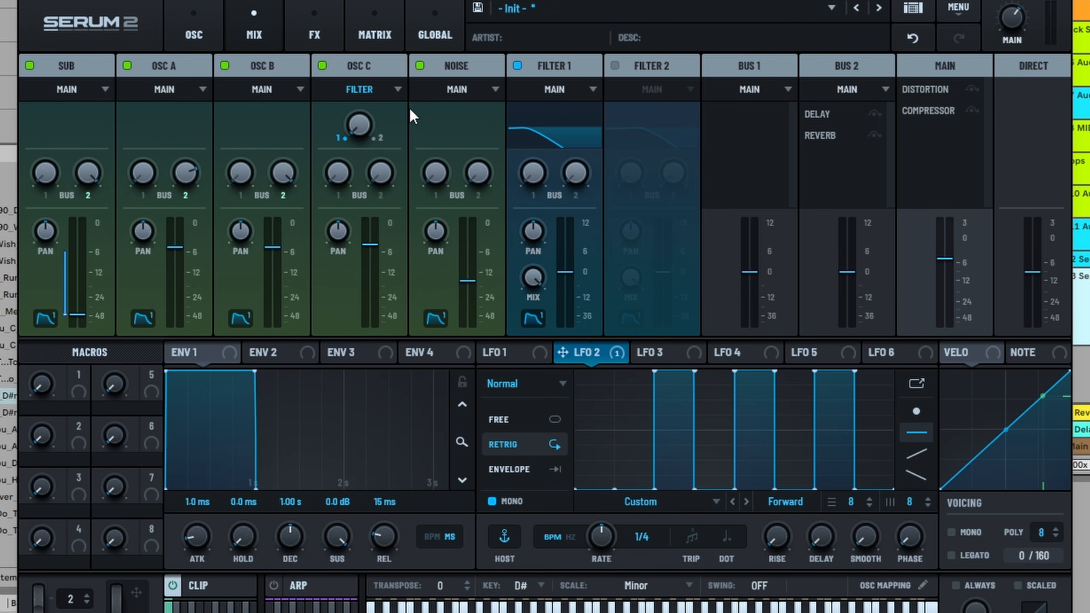
# - Assign LFO 3 to modulate oscillator B's pan
pyautogui.click(202, 24)
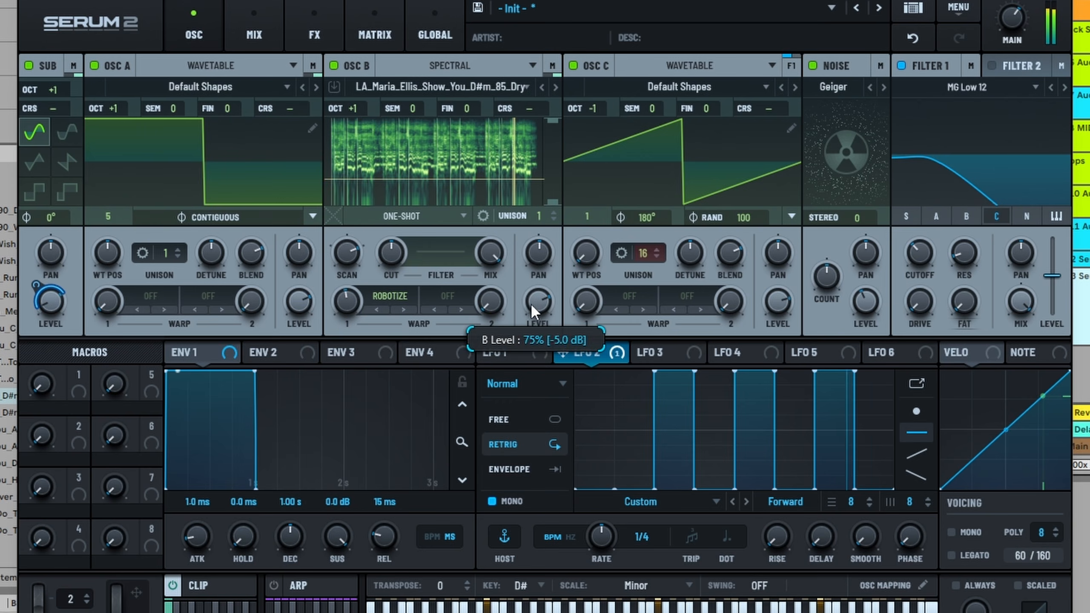
pyautogui.click(692, 356)
pyautogui.moveTo(695, 356); pyautogui.dragTo(538, 257)
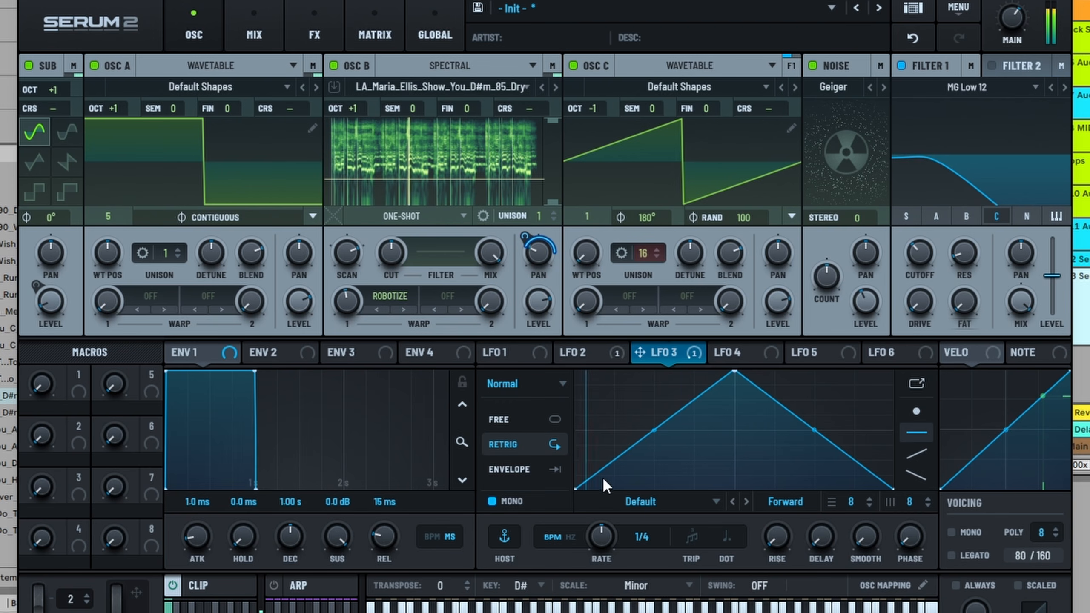
# - Set LFO 3 to Free mode and reshape its triangle with extra points into a wide flat-topped curve
pyautogui.click(535, 418)
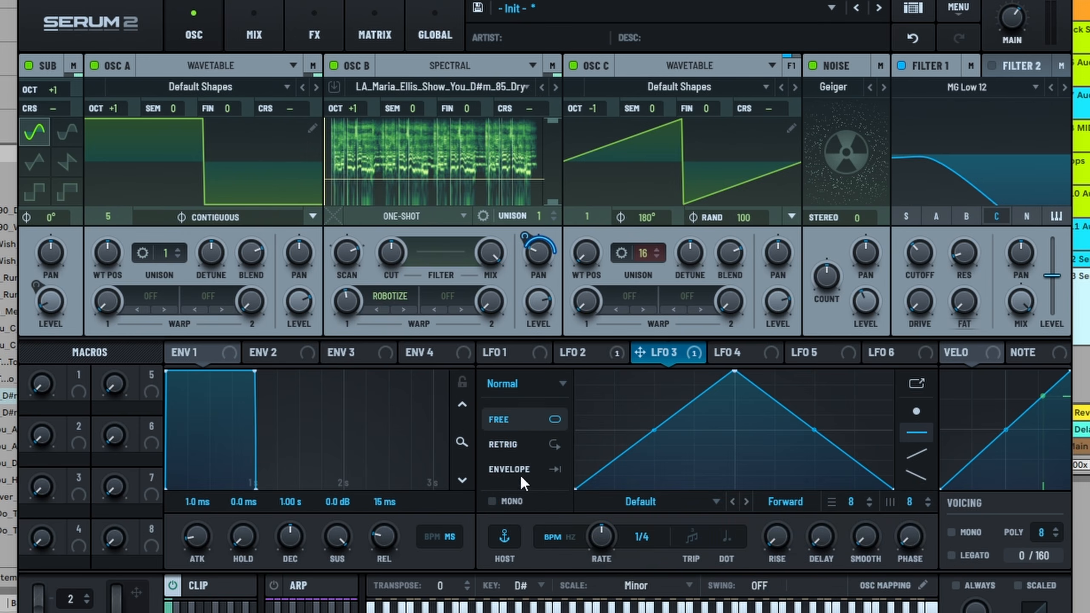
pyautogui.moveTo(744, 375)
pyautogui.mouseDown()
pyautogui.moveTo(815, 367)
pyautogui.moveTo(695, 370)
pyautogui.mouseUp()
pyautogui.click(923, 412)
pyautogui.moveTo(850, 372); pyautogui.dragTo(775, 370)
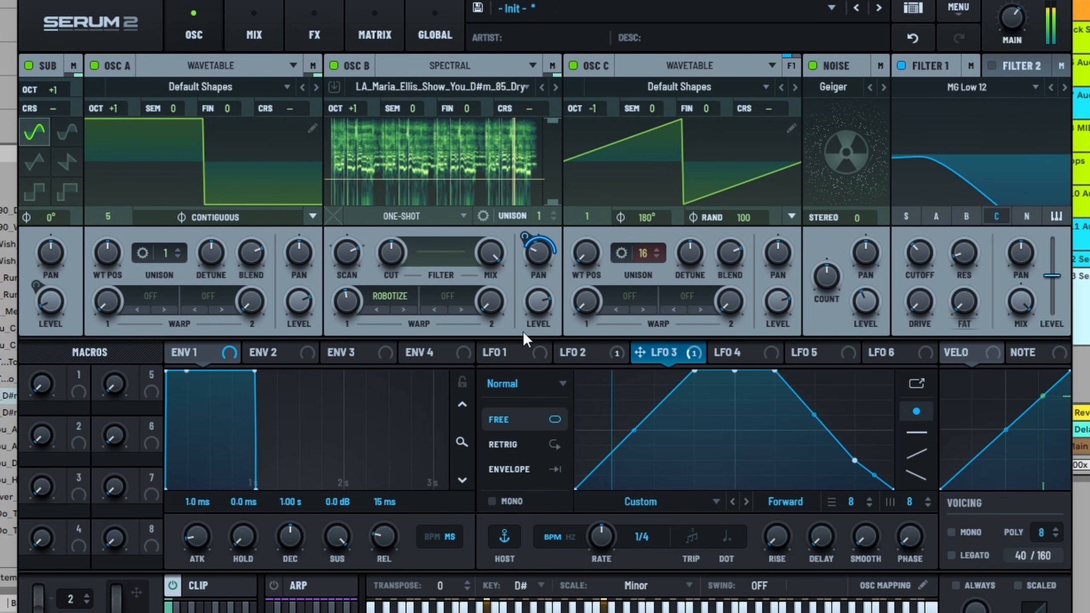
# - Cycle oscillator B's first warp mode through Subharm and Spread +/- to Smear
pyautogui.click(374, 309)
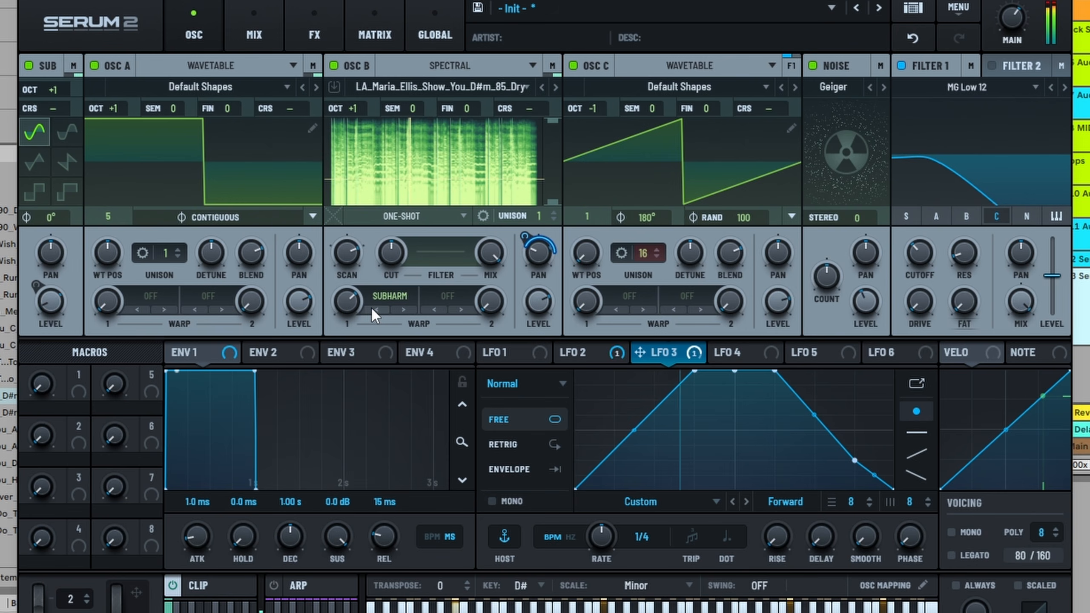
pyautogui.click(373, 310)
pyautogui.click(373, 310)
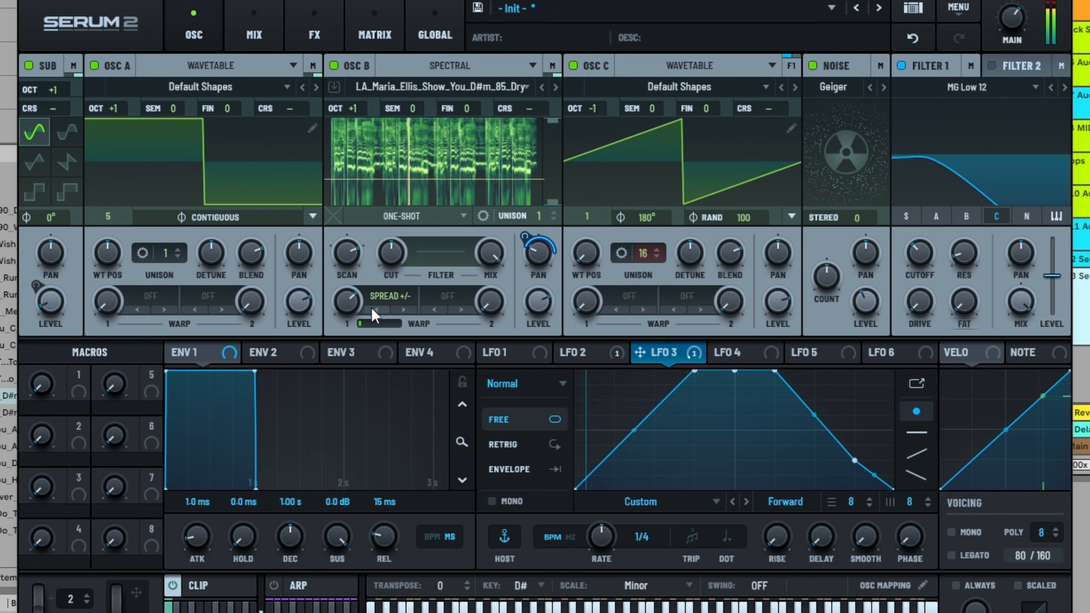
pyautogui.click(372, 308)
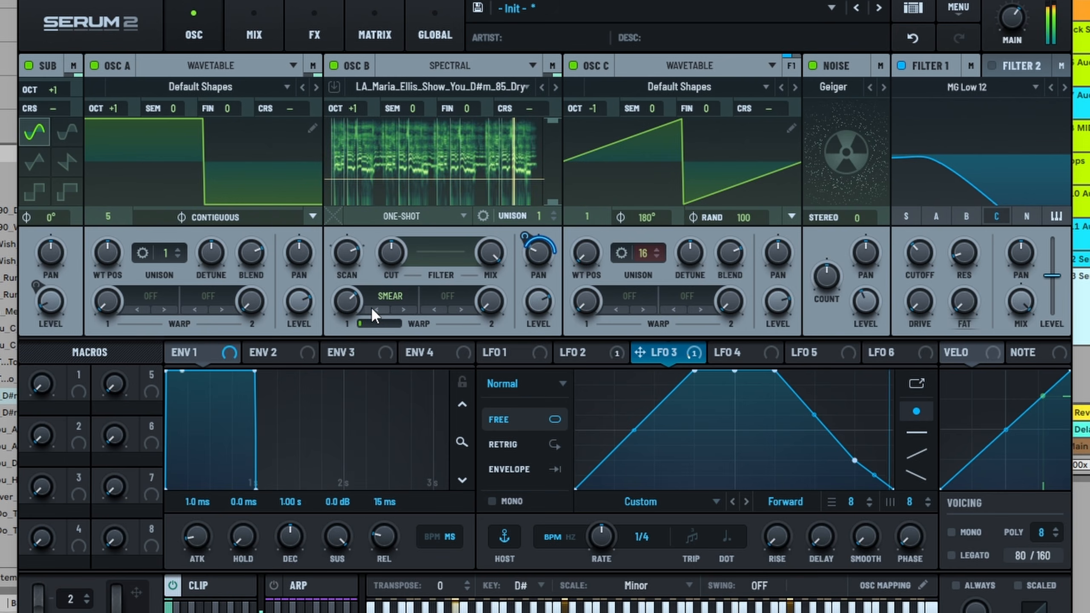
# - Turn off the sub oscillator, oscillator A and oscillator C to isolate oscillator B
pyautogui.click(94, 65)
pyautogui.click(29, 65)
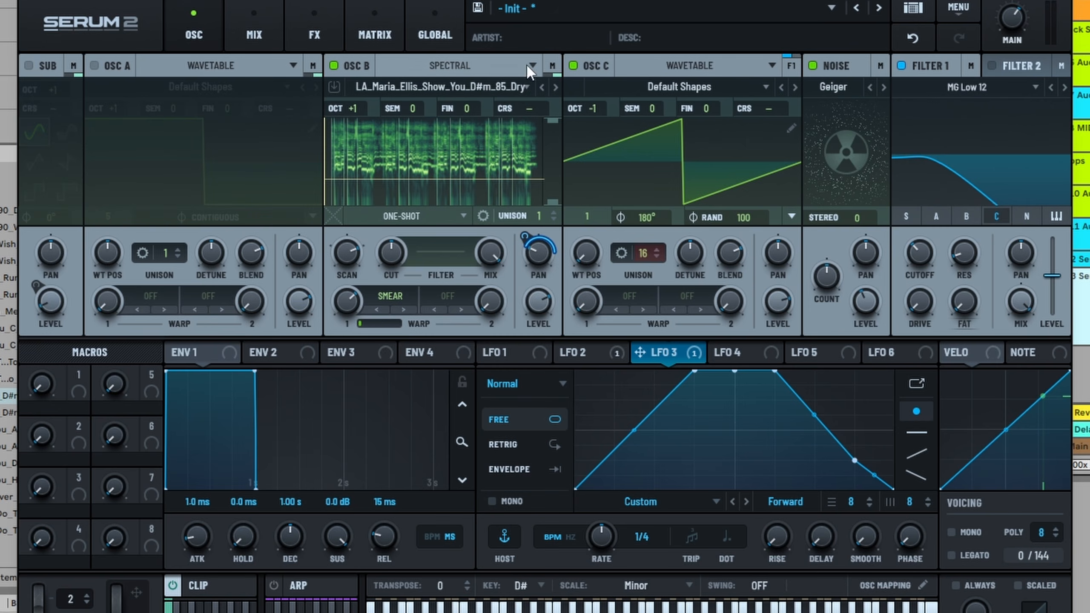
pyautogui.click(573, 65)
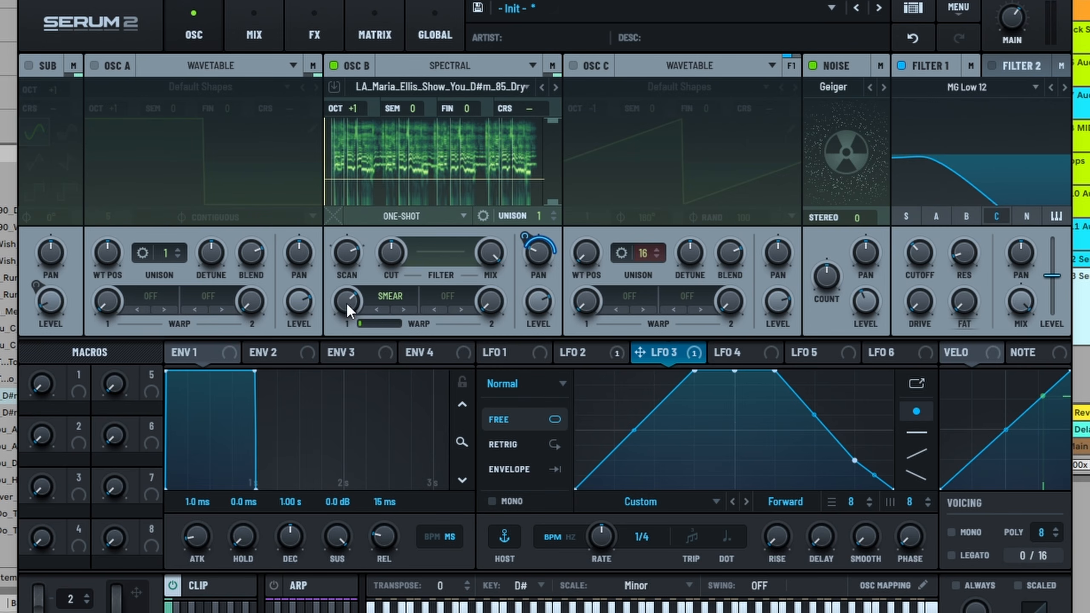
pyautogui.rightClick(356, 68)
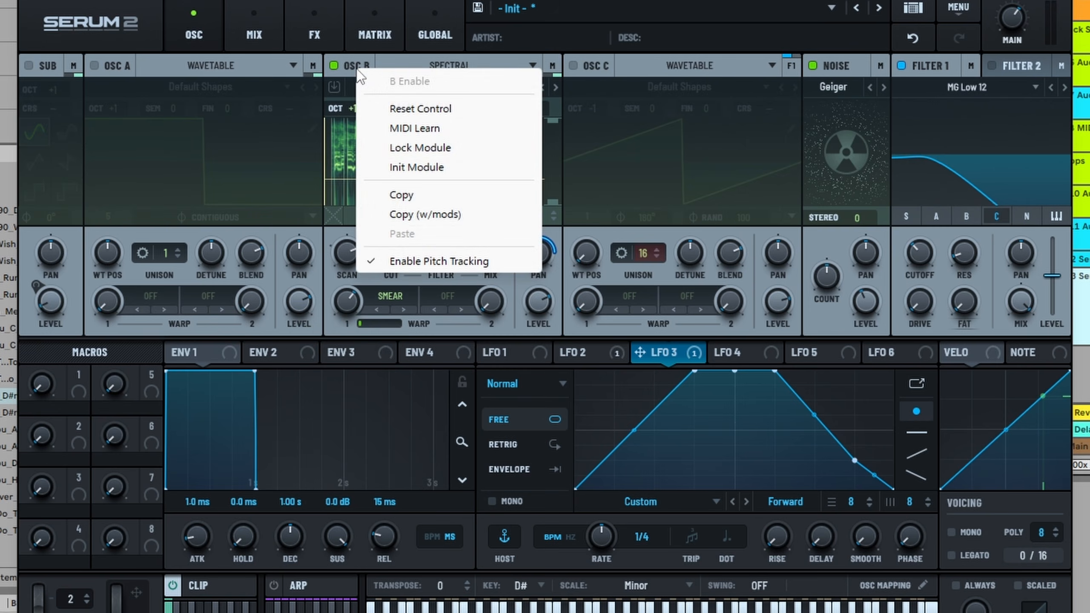
pyautogui.click(479, 337)
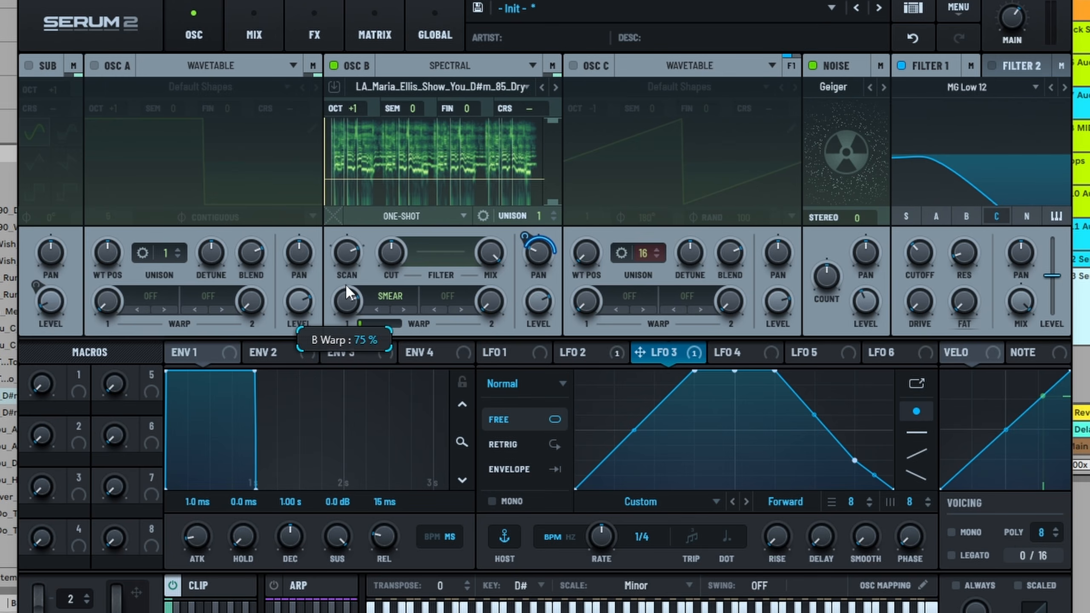
# - Adjust oscillator B's first warp amount and change its warp mode to Detune +/-
pyautogui.moveTo(362, 257); pyautogui.dragTo(350, 319)
pyautogui.moveTo(263, 1); pyautogui.dragTo(415, 0)
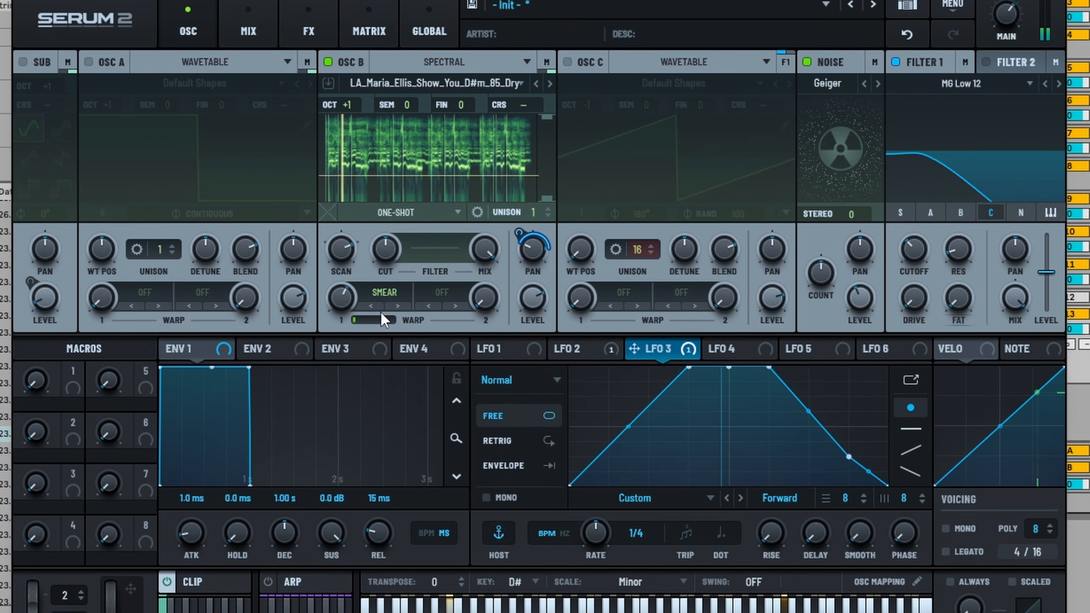
pyautogui.click(538, 268)
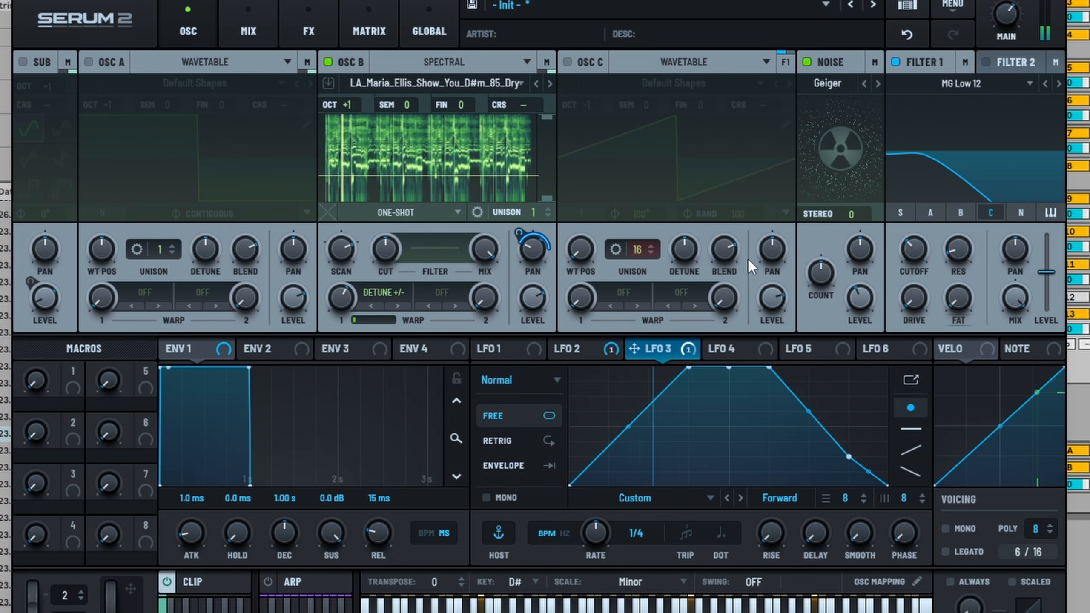
# - Turn the sub oscillator, oscillator A and oscillator C back on
pyautogui.click(26, 63)
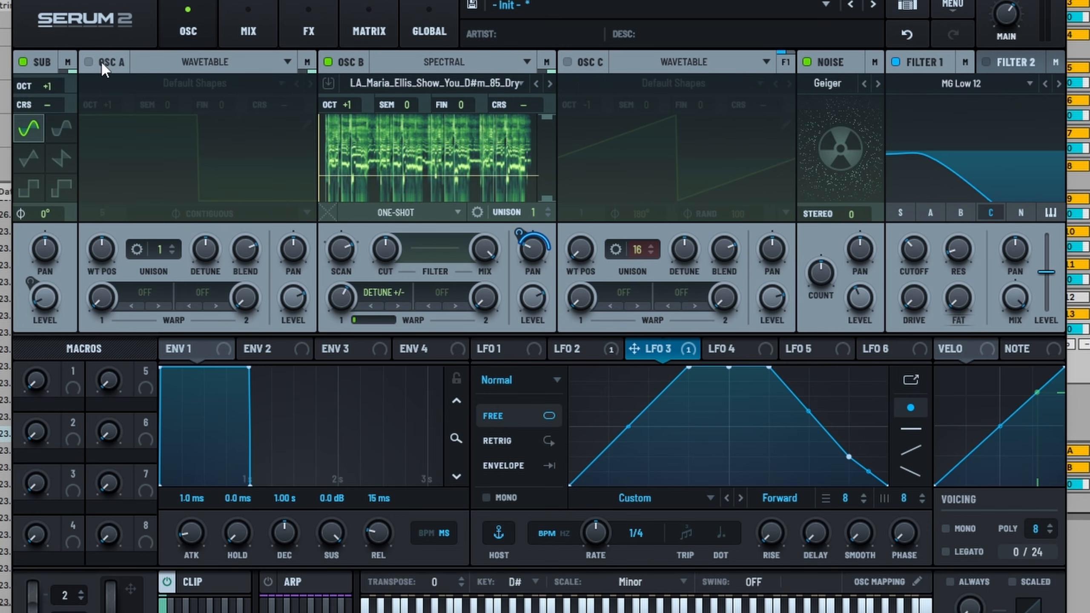
pyautogui.click(89, 62)
pyautogui.click(568, 62)
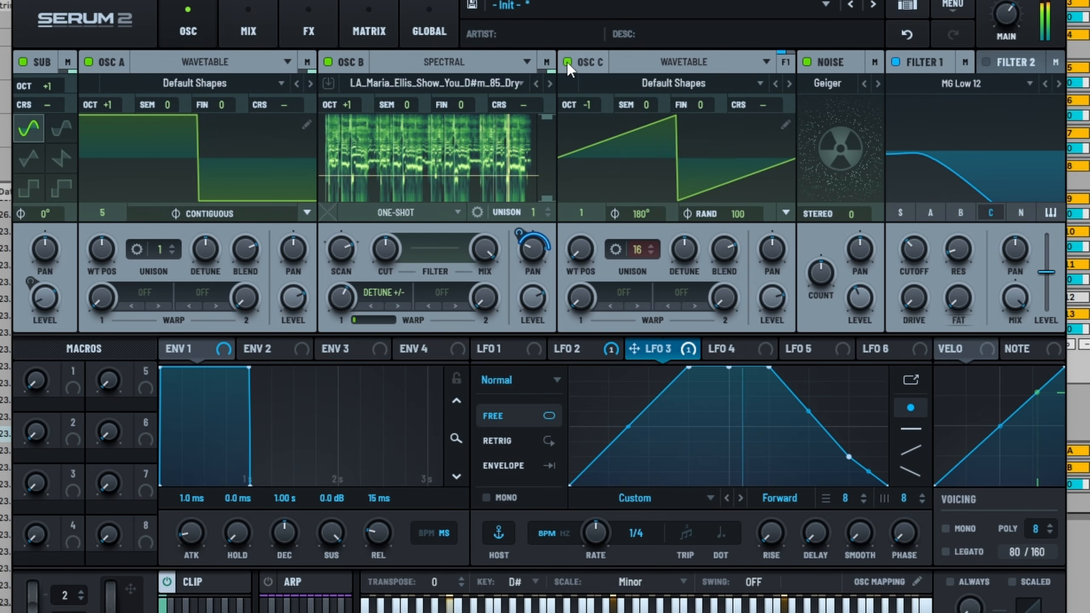
# - Enable Filter 2 for oscillator B and set it to High 24 with a higher cutoff
pyautogui.click(987, 62)
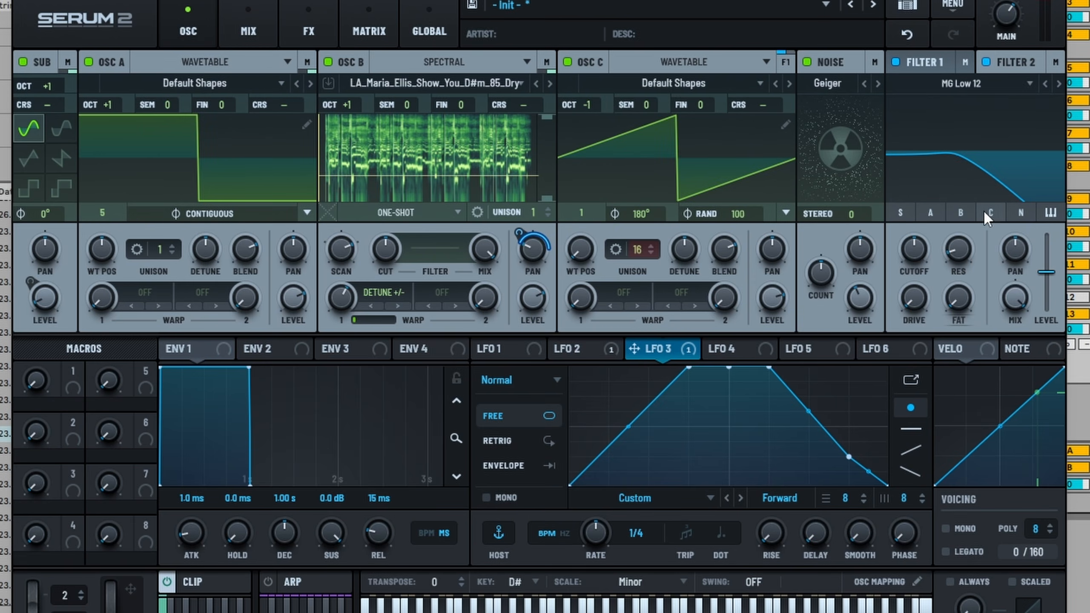
pyautogui.click(1022, 84)
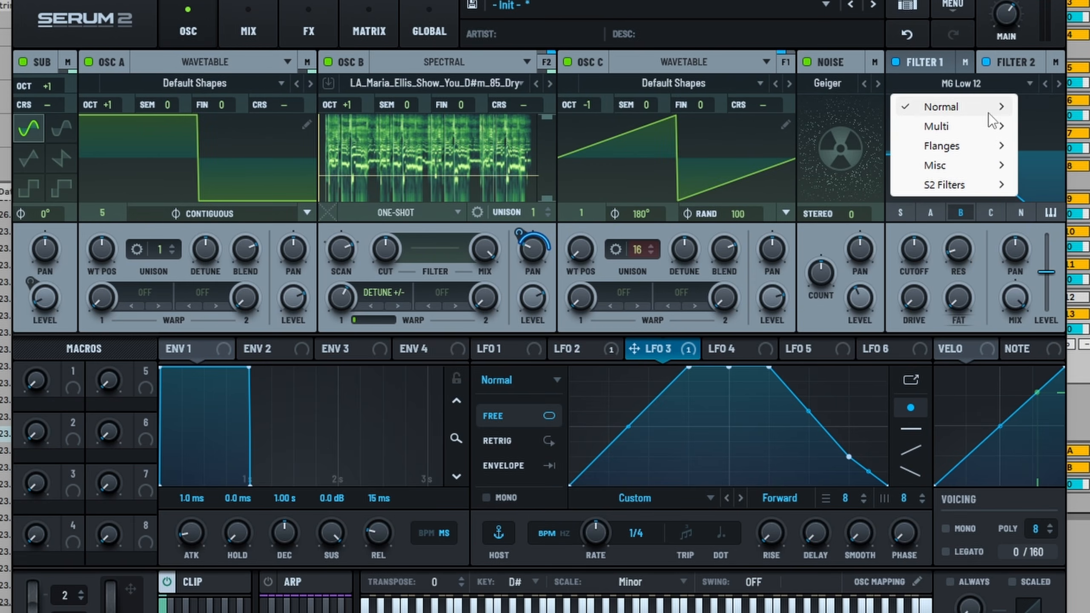
pyautogui.moveTo(965, 107)
pyautogui.click(1066, 321)
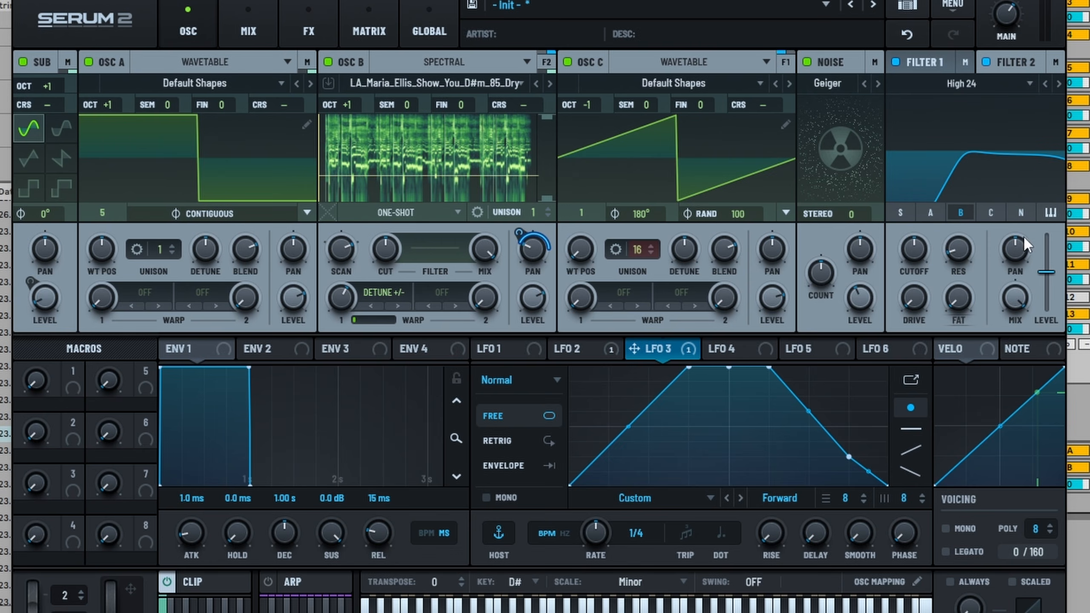
pyautogui.moveTo(920, 254); pyautogui.dragTo(913, 225)
# - Turn off oscillator A, the sub oscillator and oscillator C, and check oscillator B's output routing
pyautogui.click(89, 62)
pyautogui.click(22, 62)
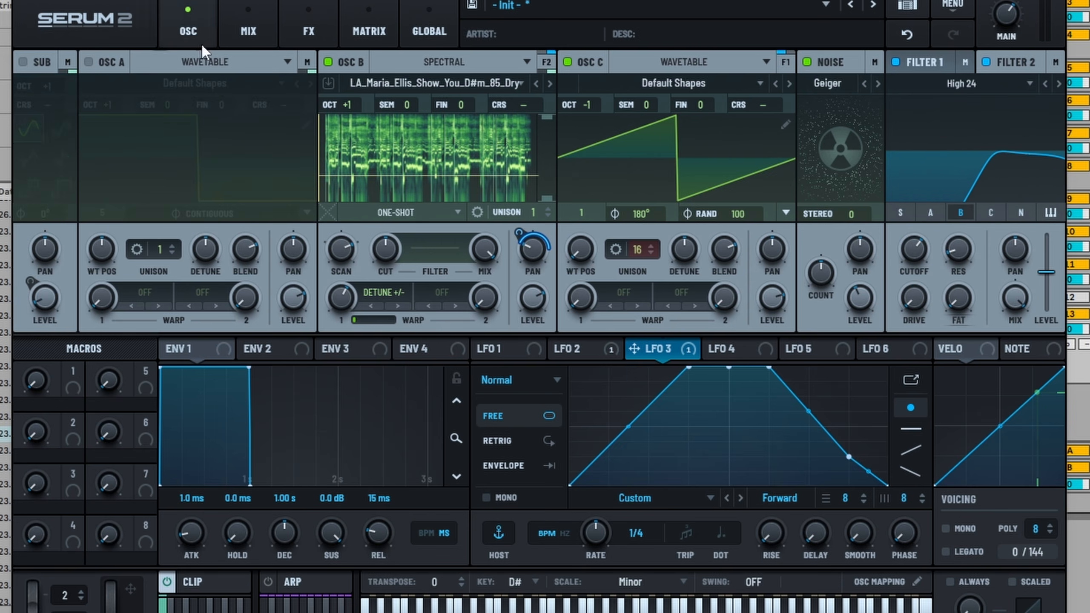
pyautogui.click(567, 62)
pyautogui.click(543, 66)
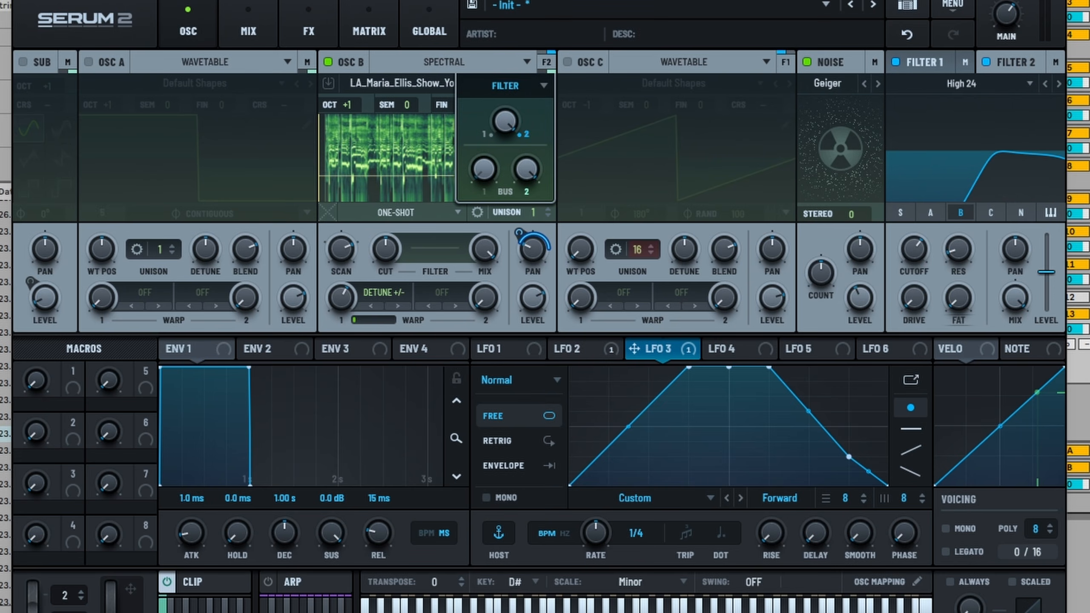
pyautogui.click(546, 68)
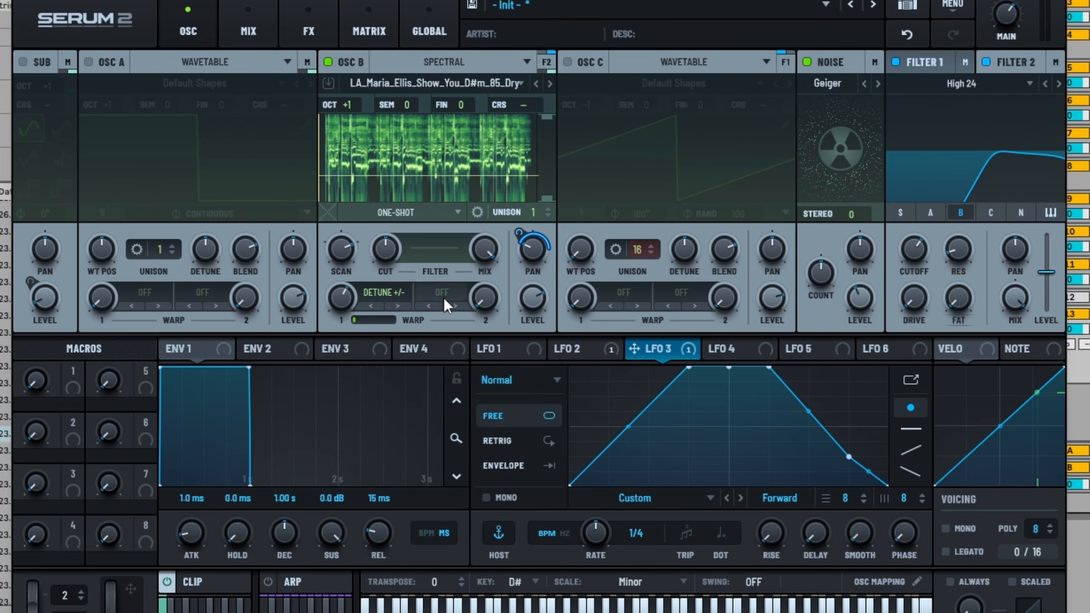
# - Raise Filter 2's cutoff to maximum and route the noise oscillator through Filter 2 as well
pyautogui.moveTo(923, 231); pyautogui.dragTo(964, 154)
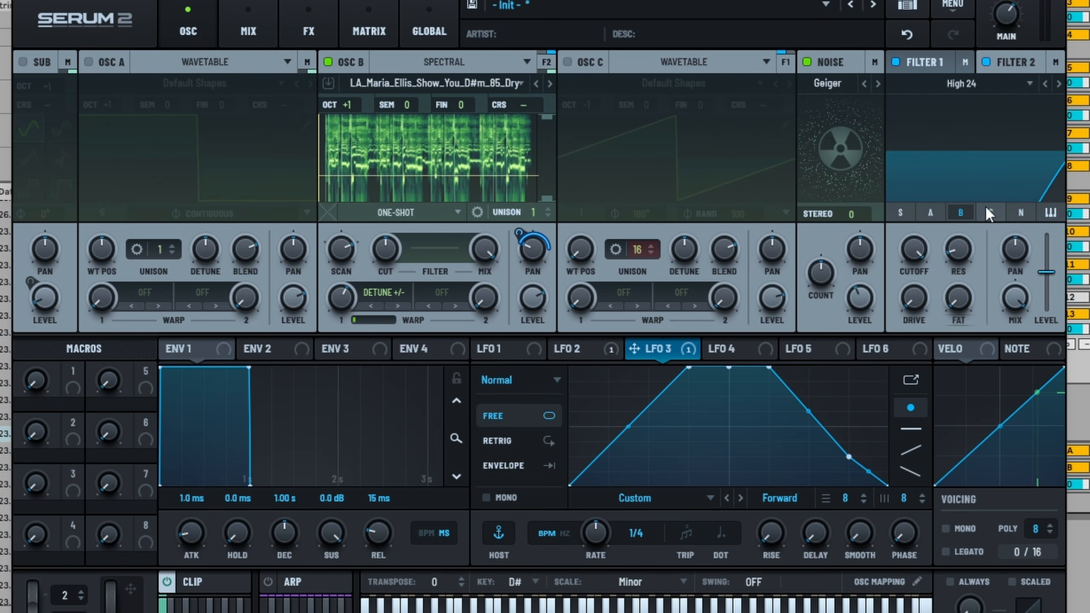
pyautogui.click(395, 305)
pyautogui.click(373, 306)
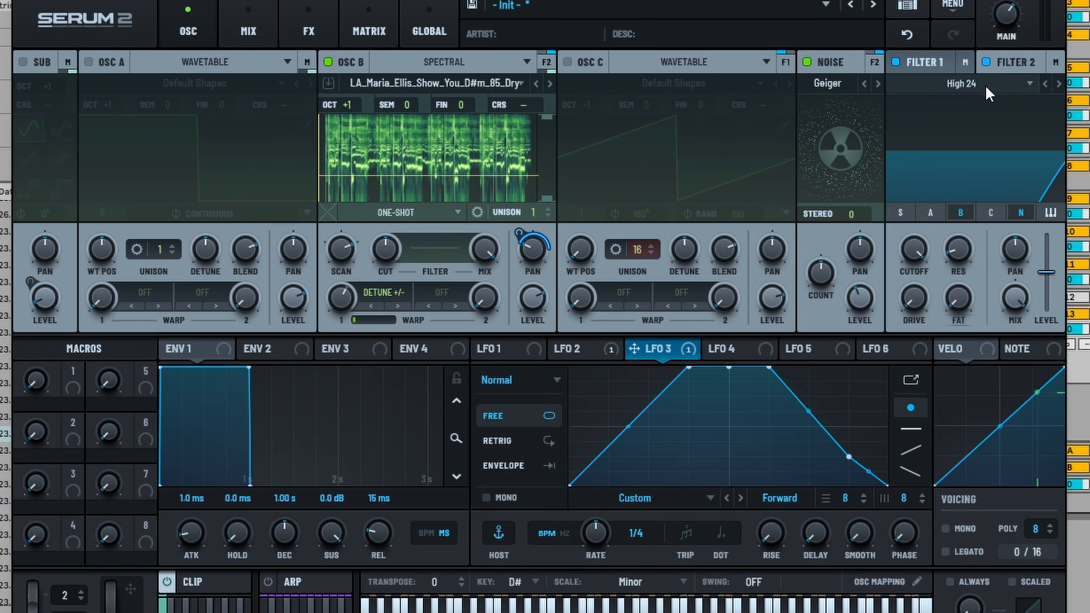
# - Turn down oscillator B's Bus 2 send, raise Filter 1's Bus 2 send instead, and lower Filter 2's cutoff
pyautogui.click(548, 65)
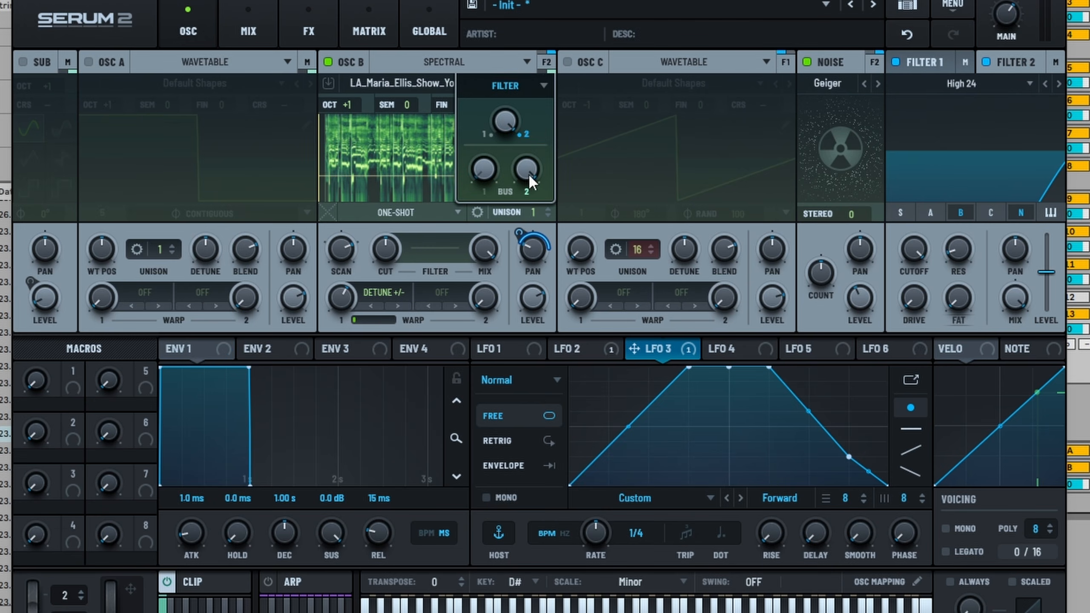
pyautogui.moveTo(528, 173); pyautogui.dragTo(496, 431)
pyautogui.press('space')
pyautogui.click(966, 62)
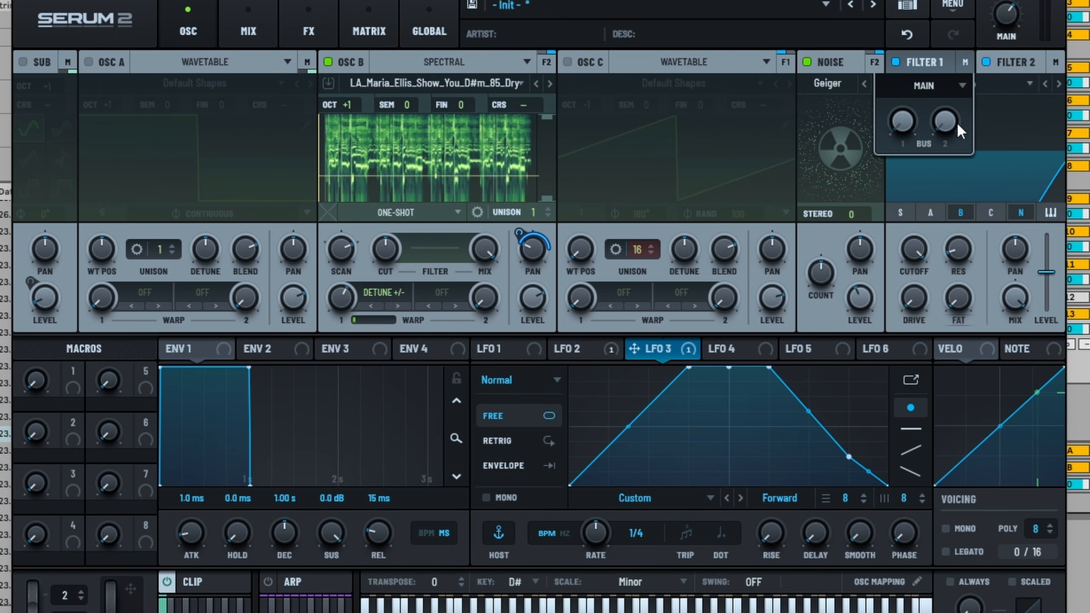
pyautogui.moveTo(956, 120); pyautogui.dragTo(969, 44)
pyautogui.moveTo(911, 247); pyautogui.dragTo(693, 311)
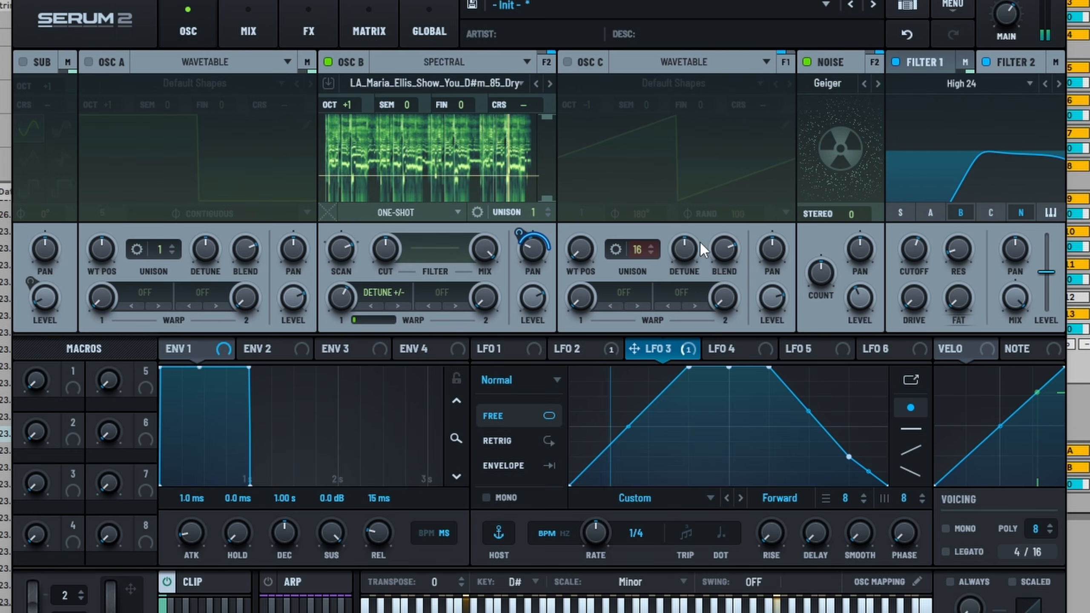
# - Check the output routing of Filter 1 and oscillator B, and review the main and Bus 2 effects chains
pyautogui.click(965, 56)
pyautogui.click(966, 57)
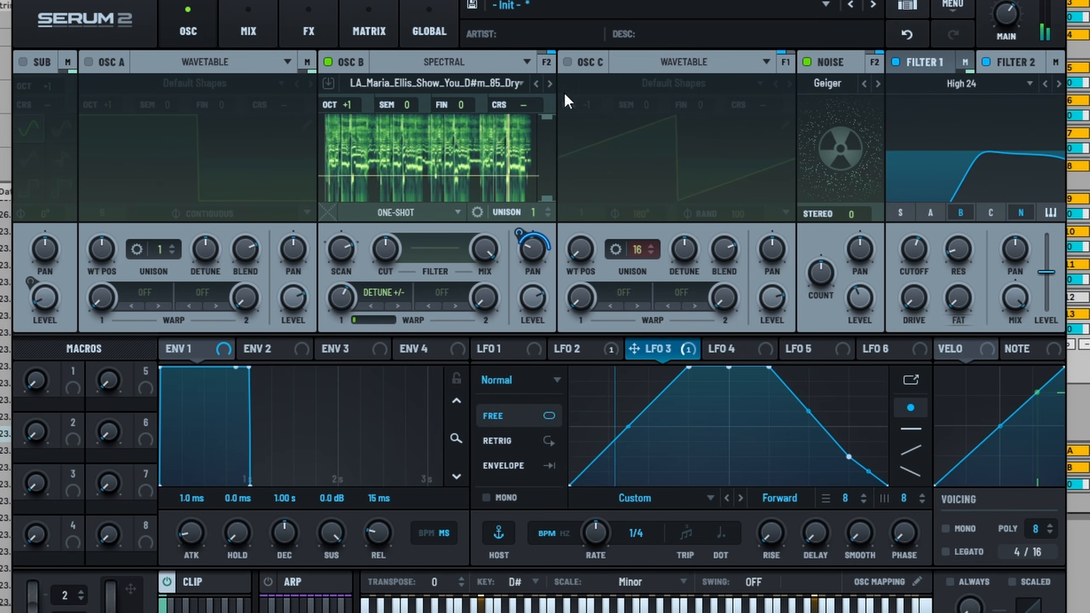
pyautogui.click(547, 62)
pyautogui.click(549, 62)
pyautogui.click(315, 17)
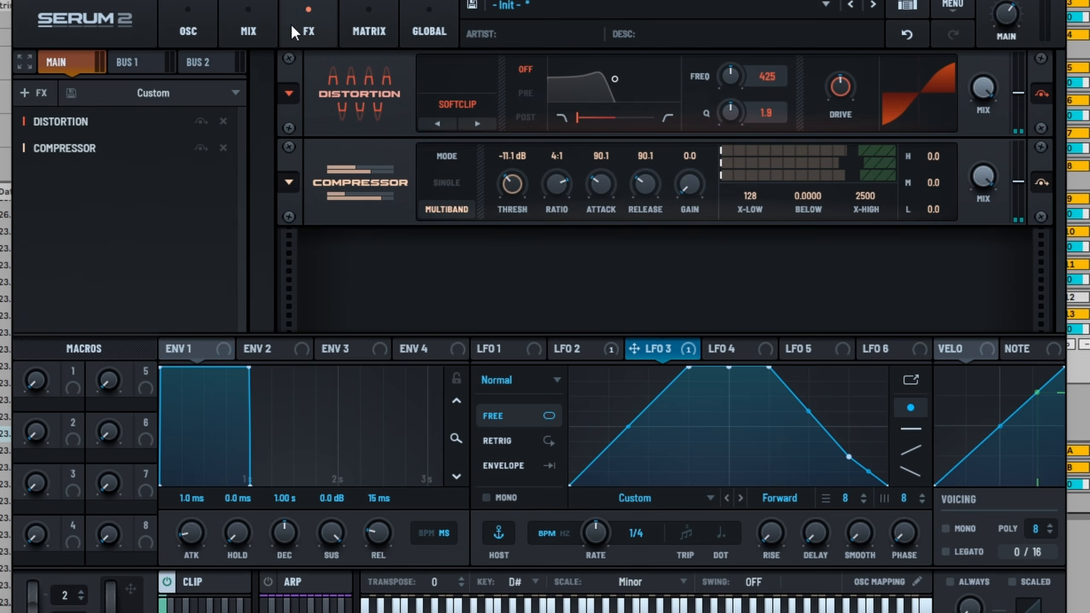
pyautogui.click(265, 21)
pyautogui.click(297, 16)
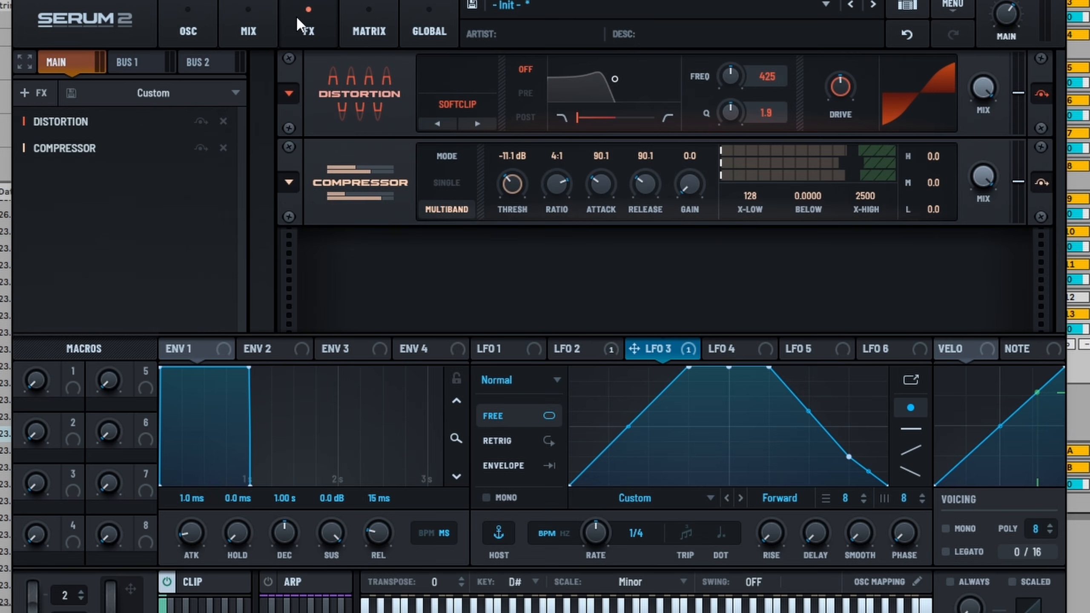
pyautogui.click(200, 63)
pyautogui.click(189, 32)
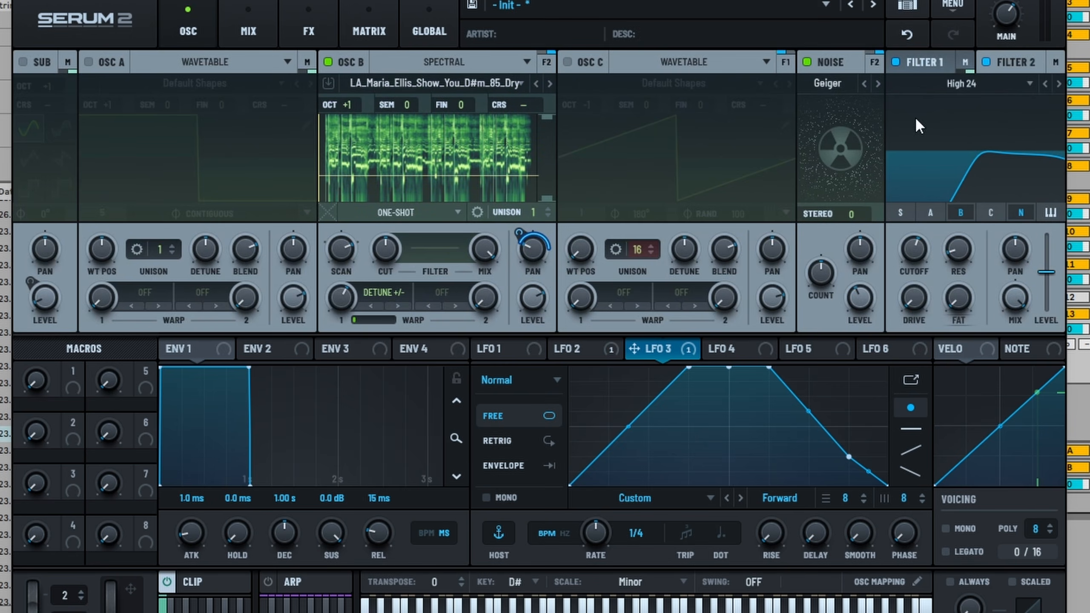
# - Move the Bus 2 send from Filter 1 to Filter 2, and fine-tune Filter 2's cutoff during playback
pyautogui.click(967, 63)
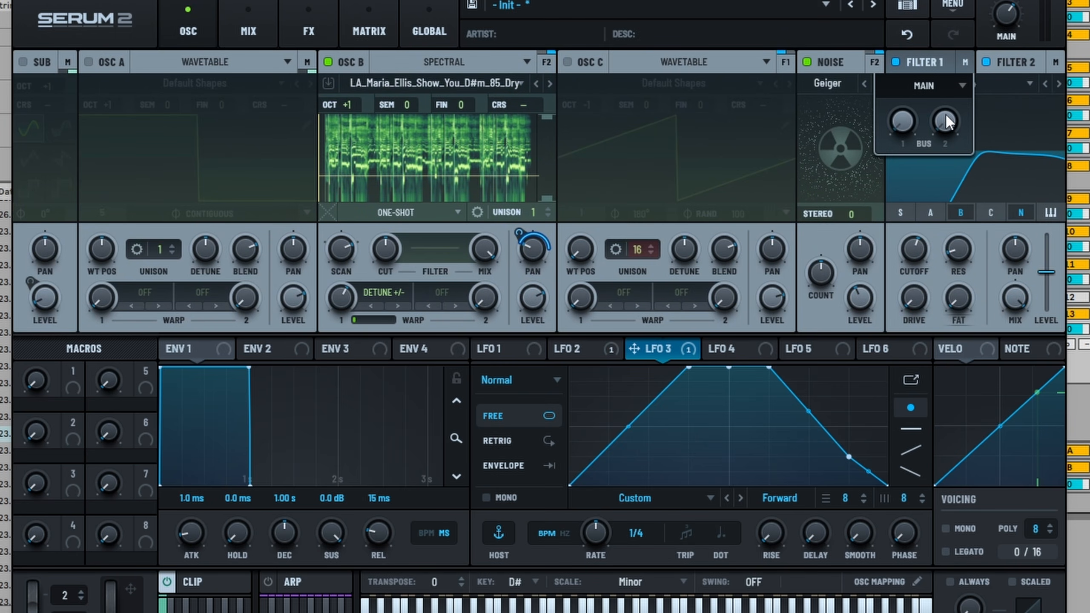
pyautogui.click(1056, 61)
pyautogui.moveTo(1037, 119); pyautogui.dragTo(1036, 103)
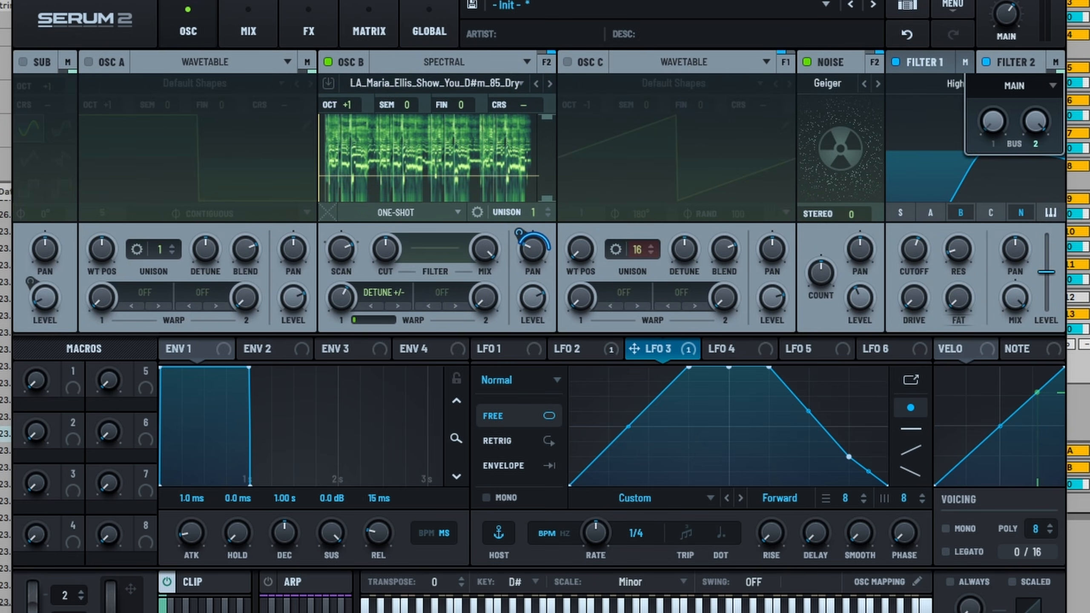
pyautogui.press('space')
pyautogui.moveTo(915, 247); pyautogui.dragTo(917, 253)
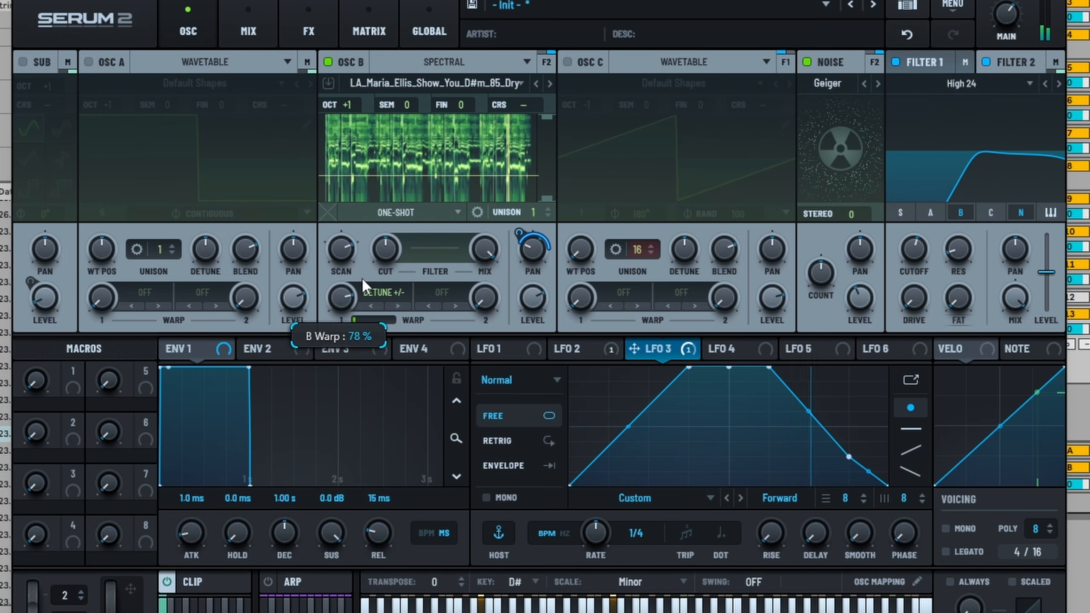
# - Turn oscillator A, the sub oscillator and oscillator C back on, and check Filter 1 and oscillator A's output routing
pyautogui.click(88, 62)
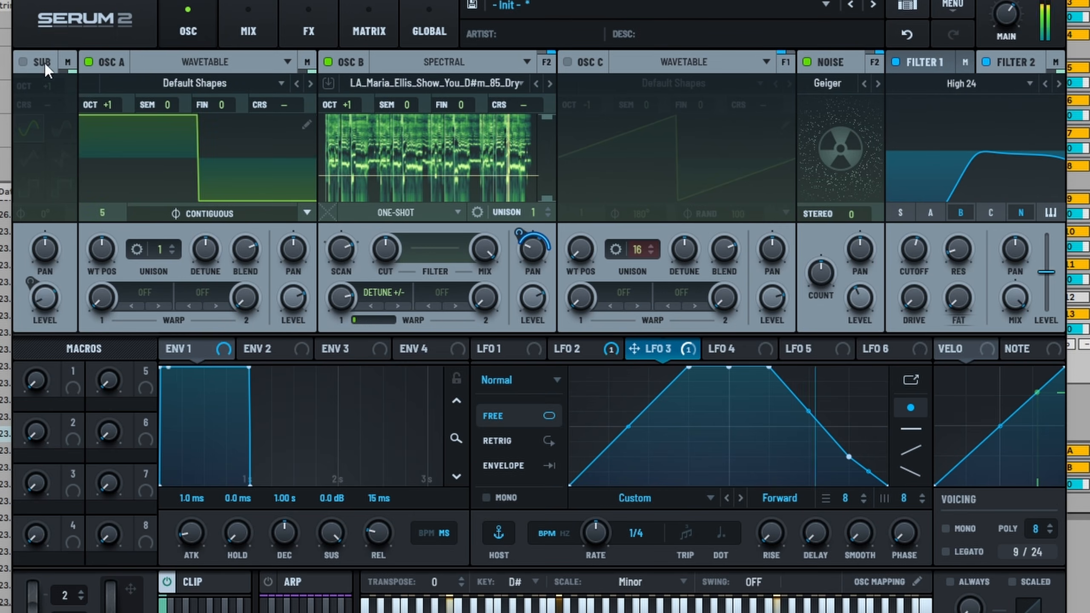
pyautogui.click(44, 62)
pyautogui.click(591, 63)
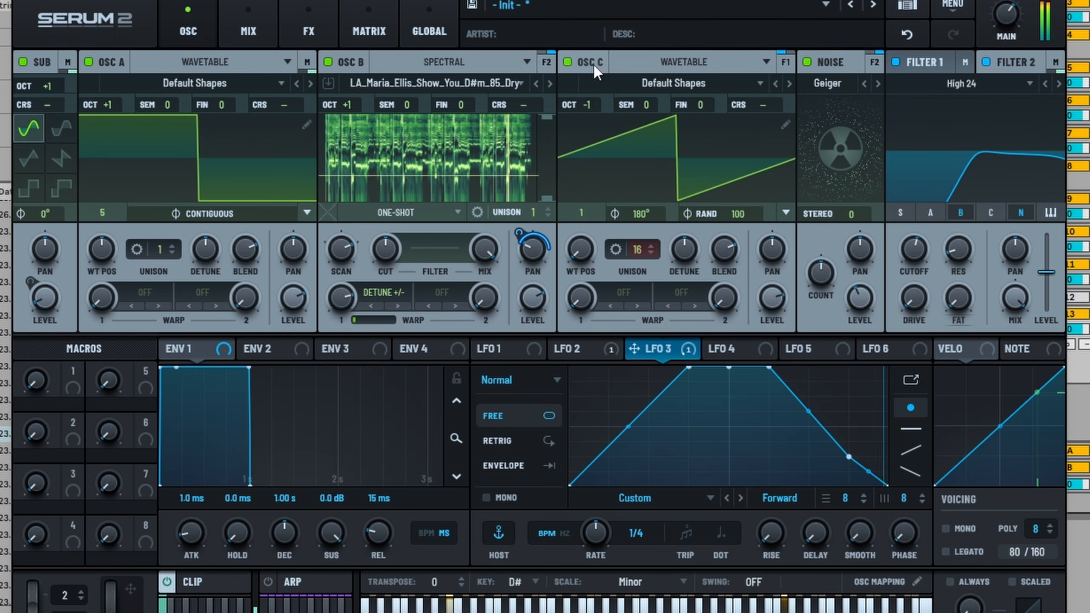
pyautogui.click(939, 65)
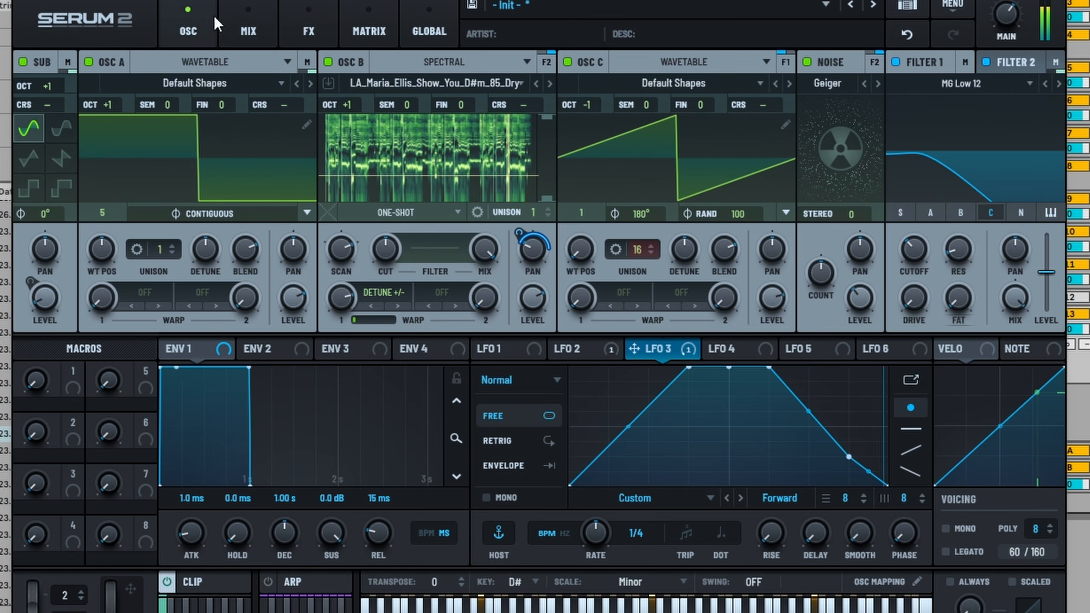
pyautogui.click(306, 61)
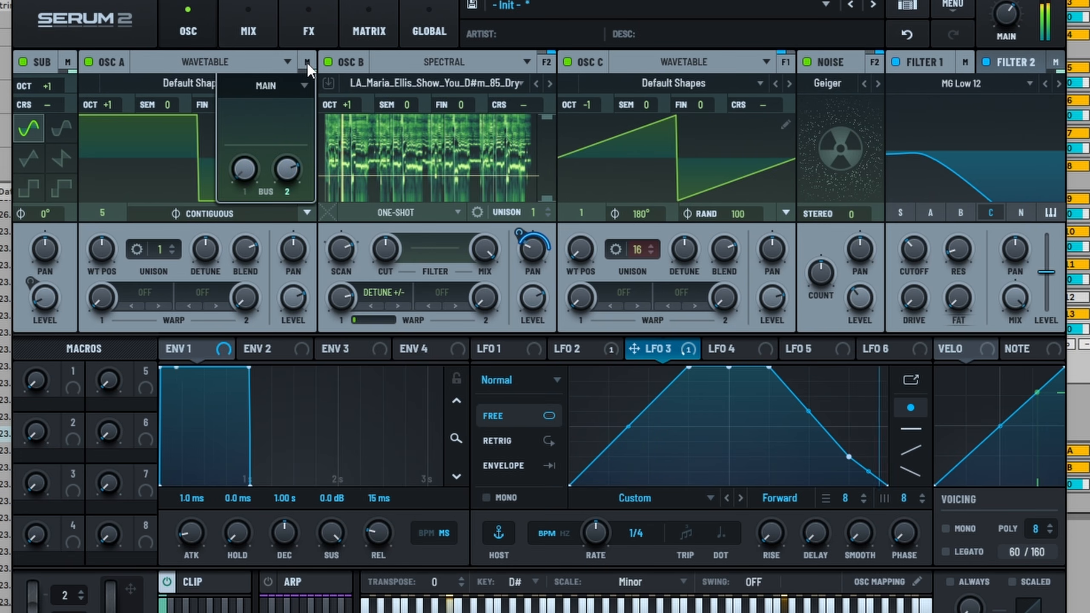
pyautogui.click(306, 62)
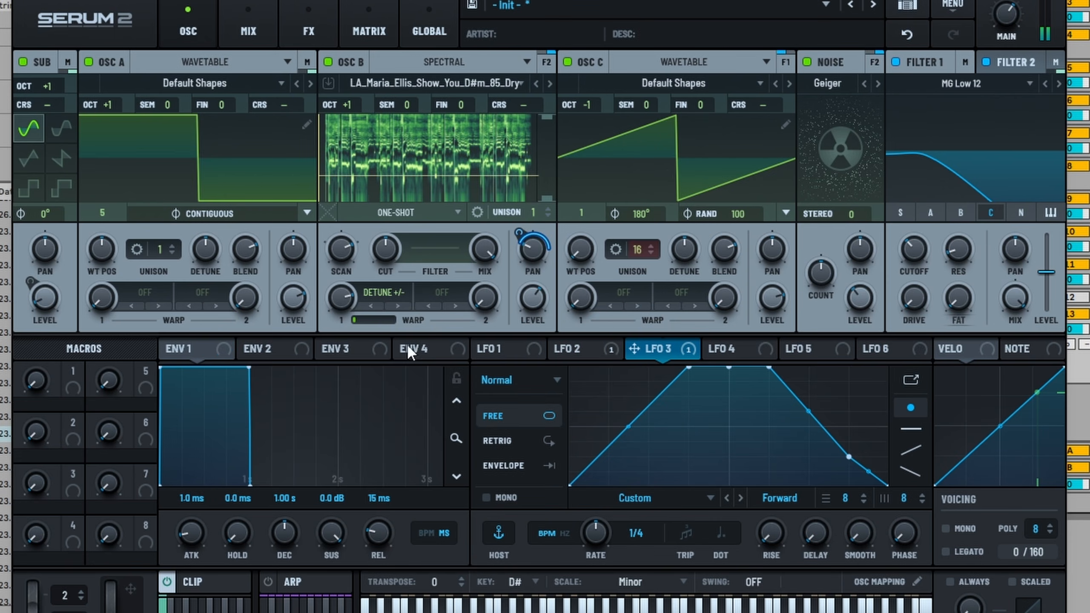
# - Try the arpeggiator with the Up/Down shape at a 1/32 rate, and switch it back off
pyautogui.click(291, 583)
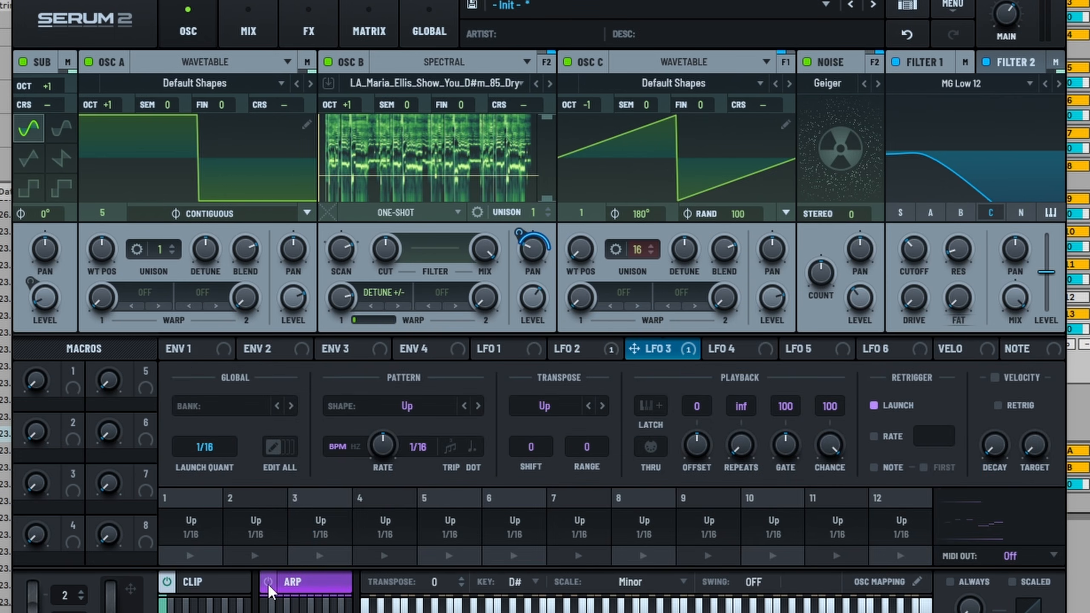
pyautogui.click(267, 582)
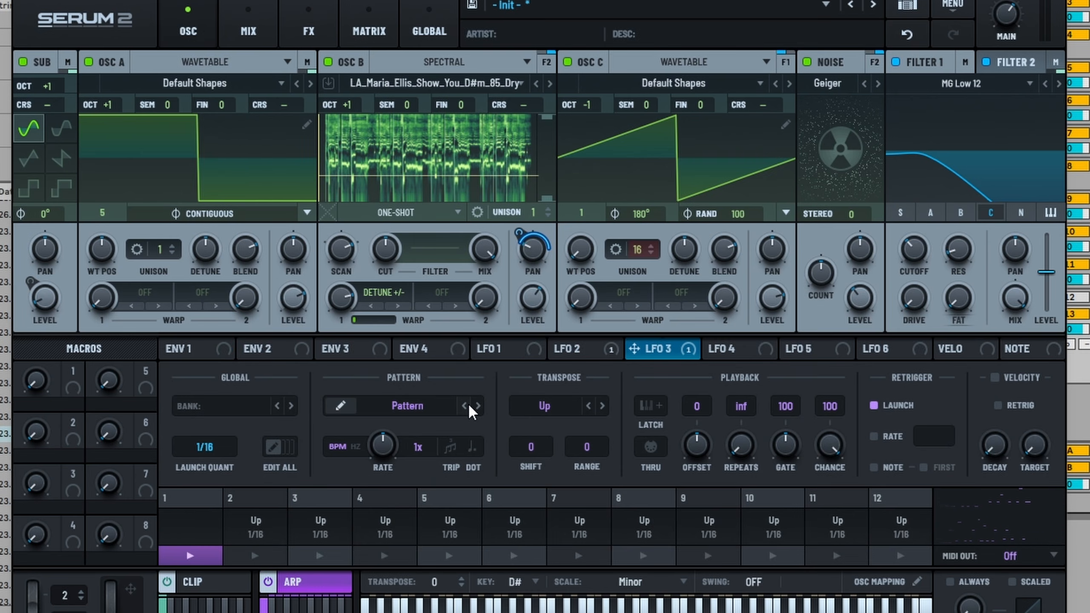
pyautogui.moveTo(392, 454); pyautogui.dragTo(392, 439)
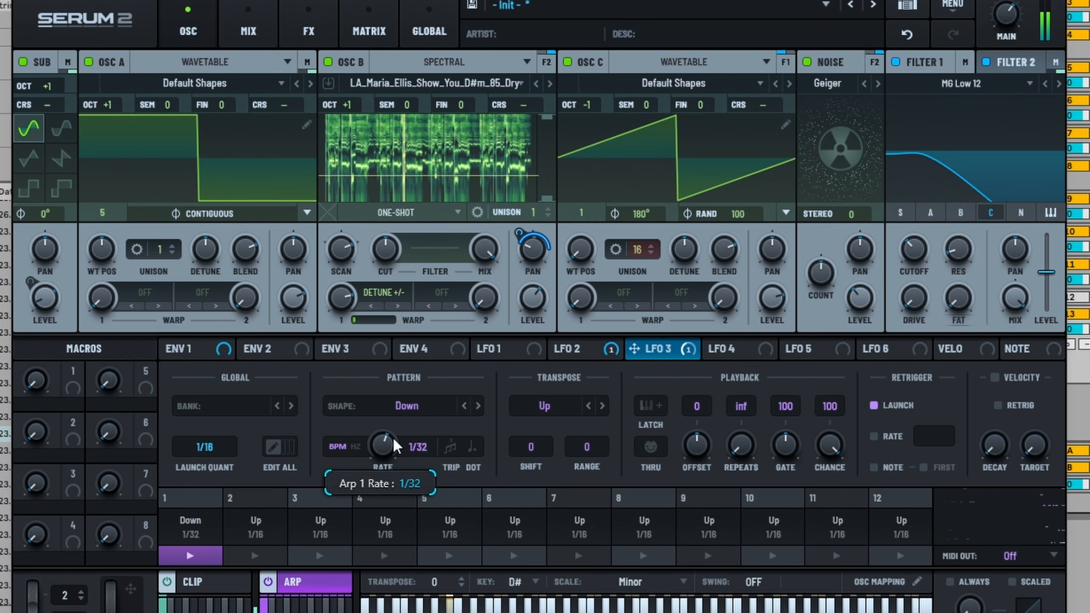
pyautogui.click(478, 406)
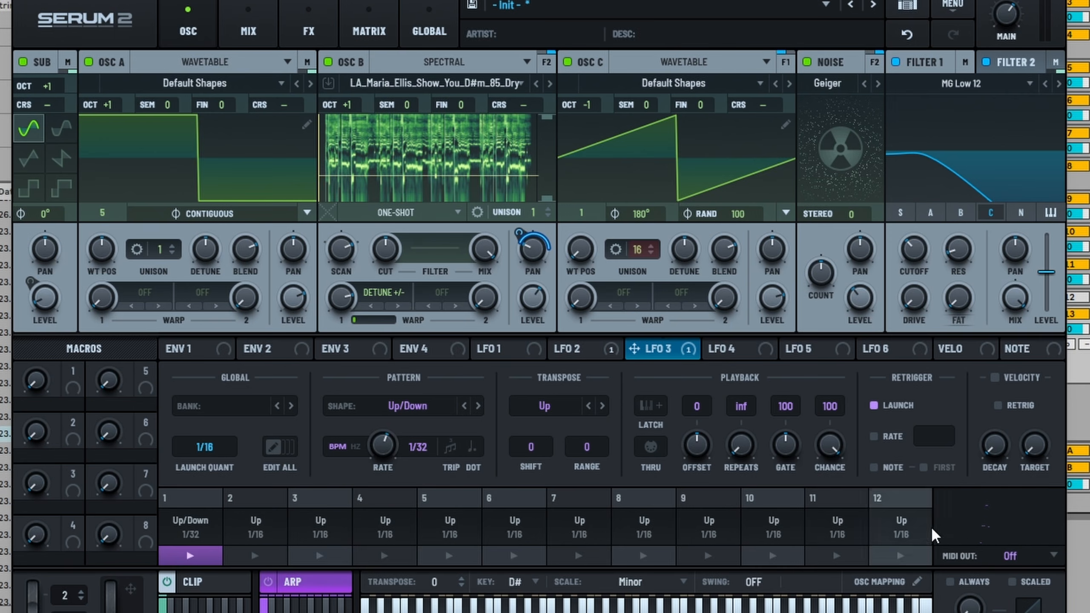
pyautogui.click(206, 73)
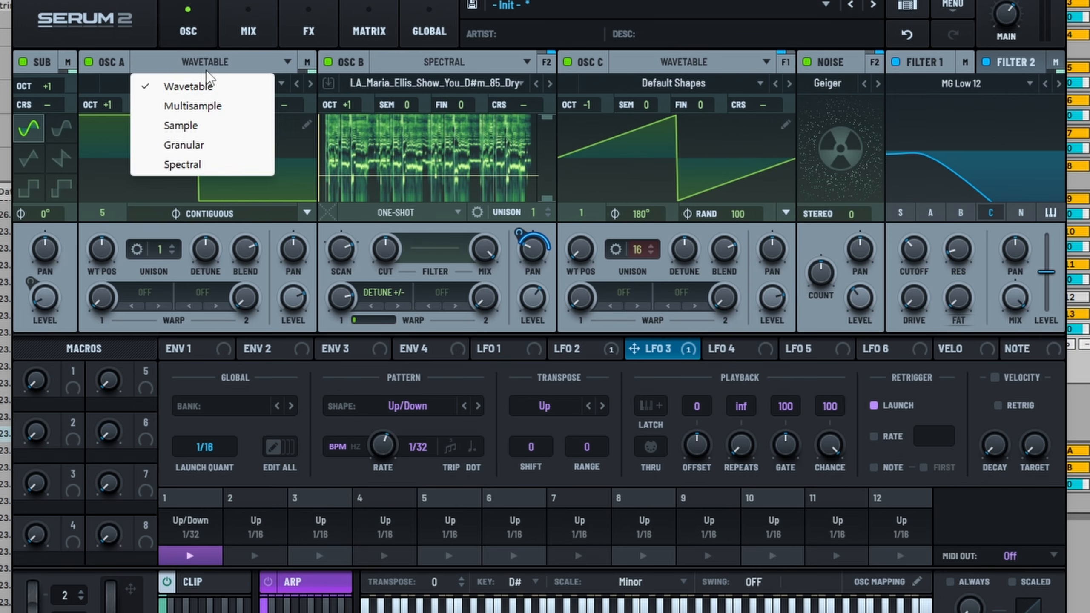
pyautogui.click(211, 71)
pyautogui.click(249, 30)
pyautogui.click(200, 29)
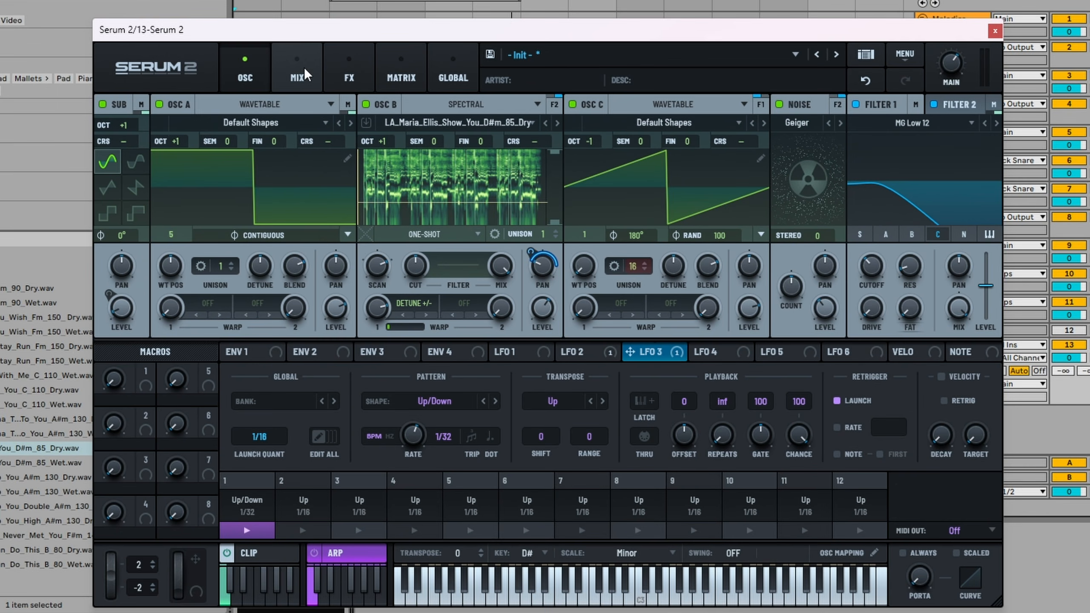
pyautogui.click(266, 554)
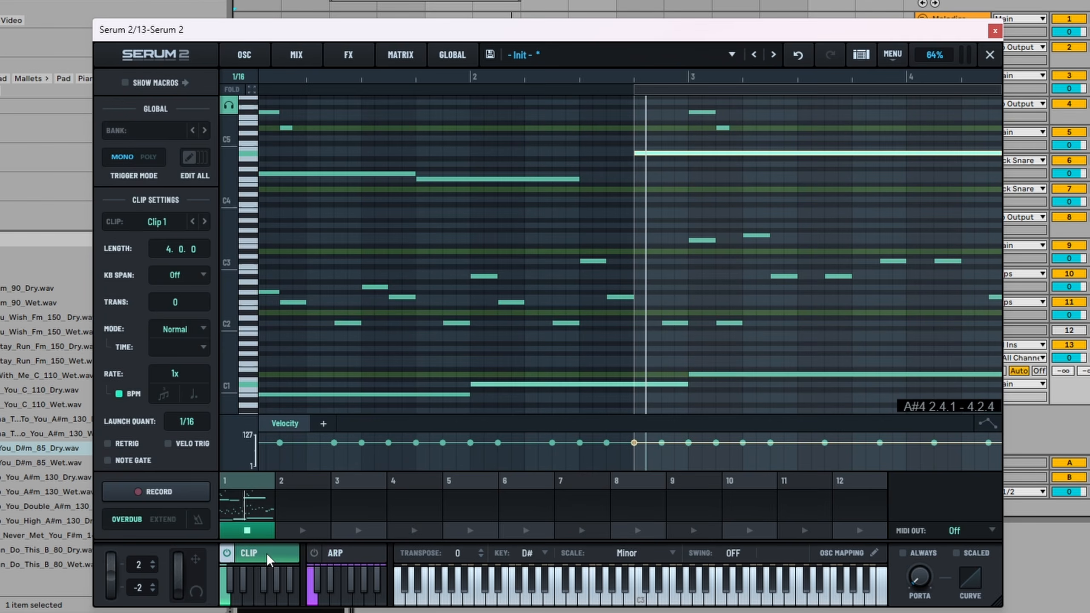
pyautogui.click(248, 65)
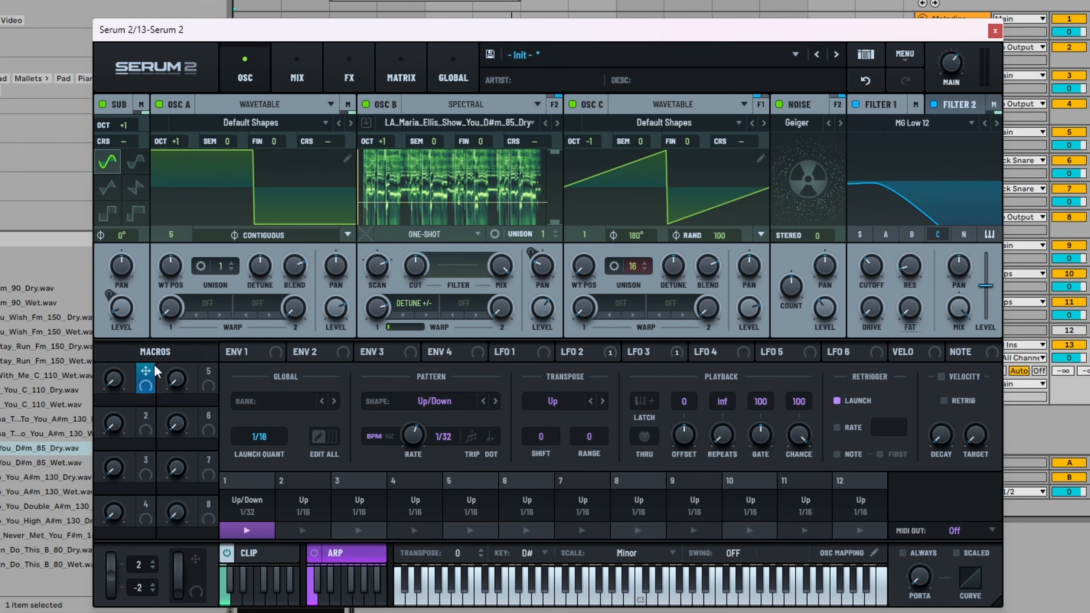
pyautogui.click(297, 73)
# - Assign Macro 5 to the mix amounts of the Bus 2 reverb and delay, and raise the macro to 100
pyautogui.click(349, 72)
pyautogui.rightClick(235, 243)
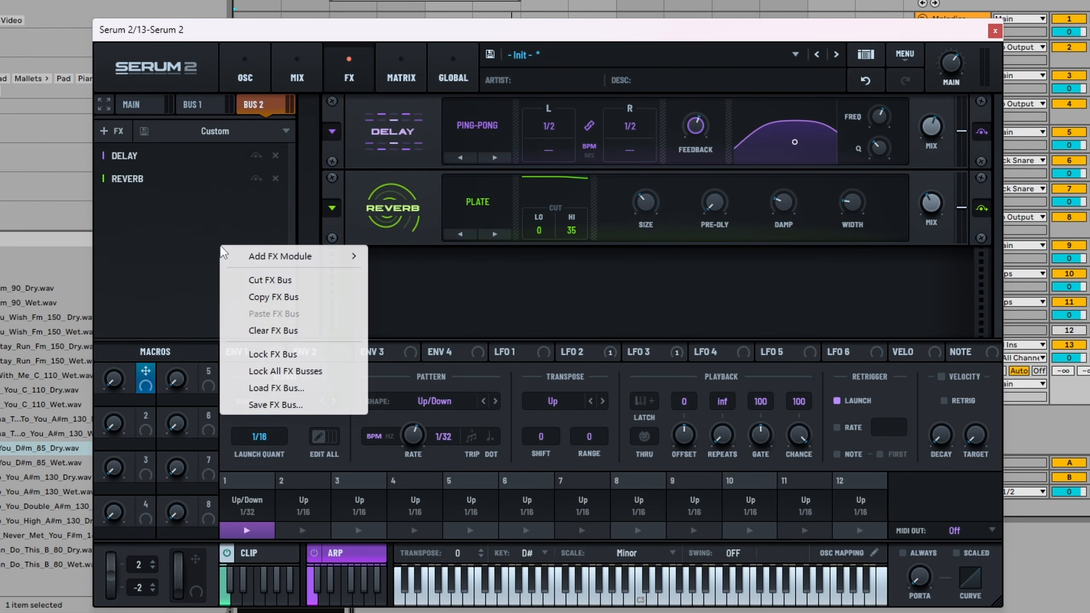
pyautogui.click(223, 324)
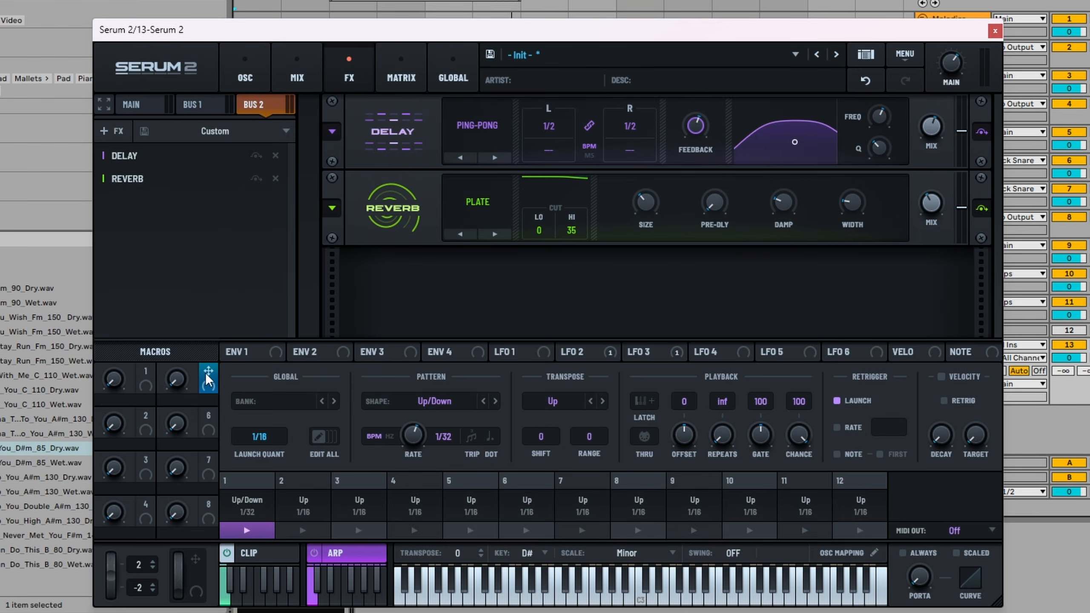
pyautogui.moveTo(208, 370); pyautogui.dragTo(934, 213)
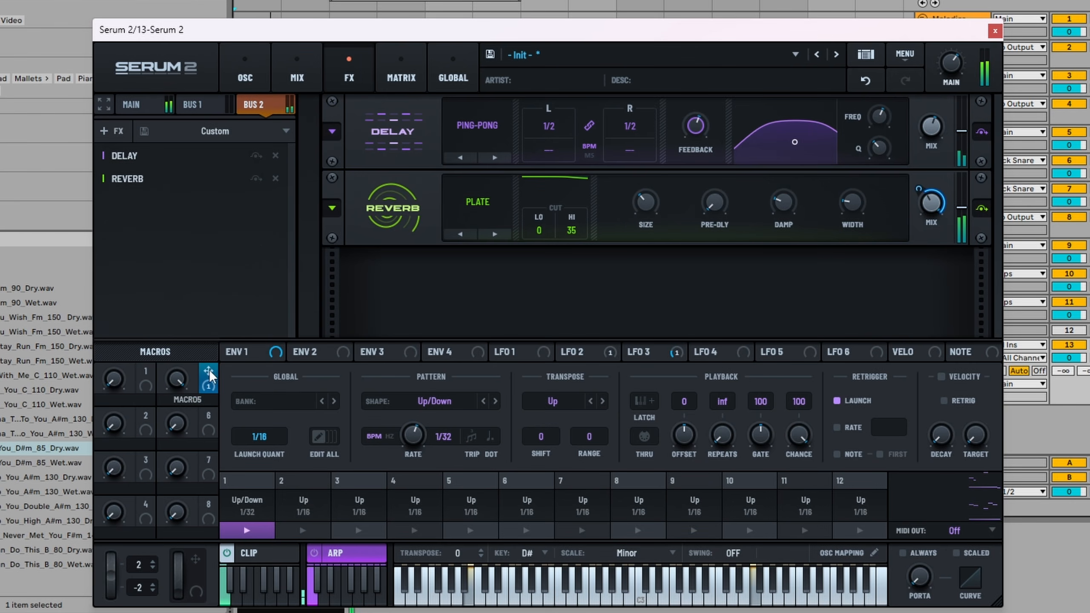
pyautogui.moveTo(208, 371); pyautogui.dragTo(937, 136)
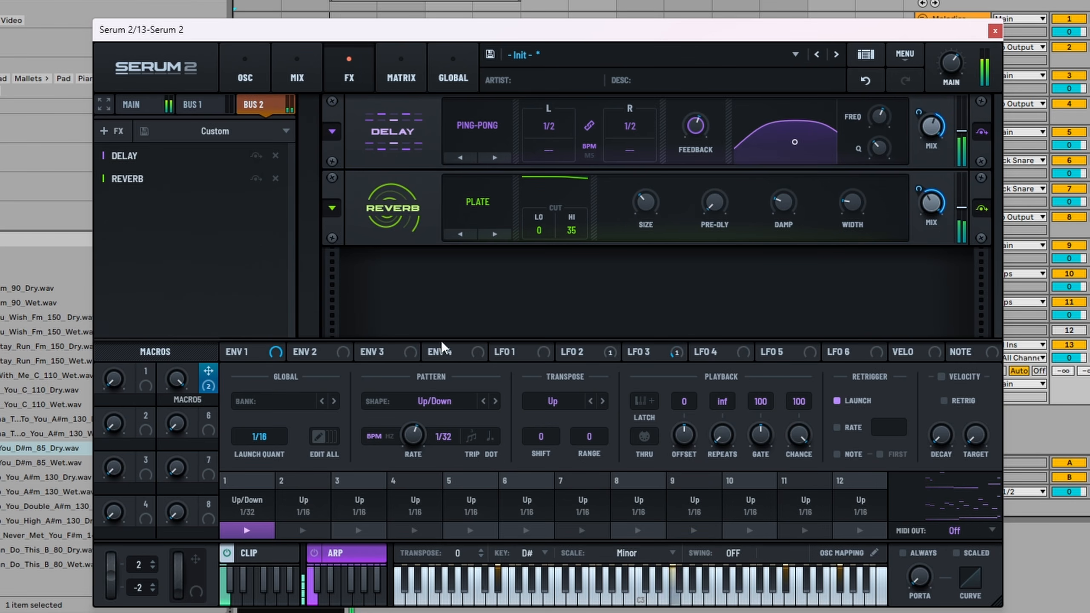
# - Change the Bus 2 reverb type to Vintage and assign Macro 1 to its size
pyautogui.click(494, 235)
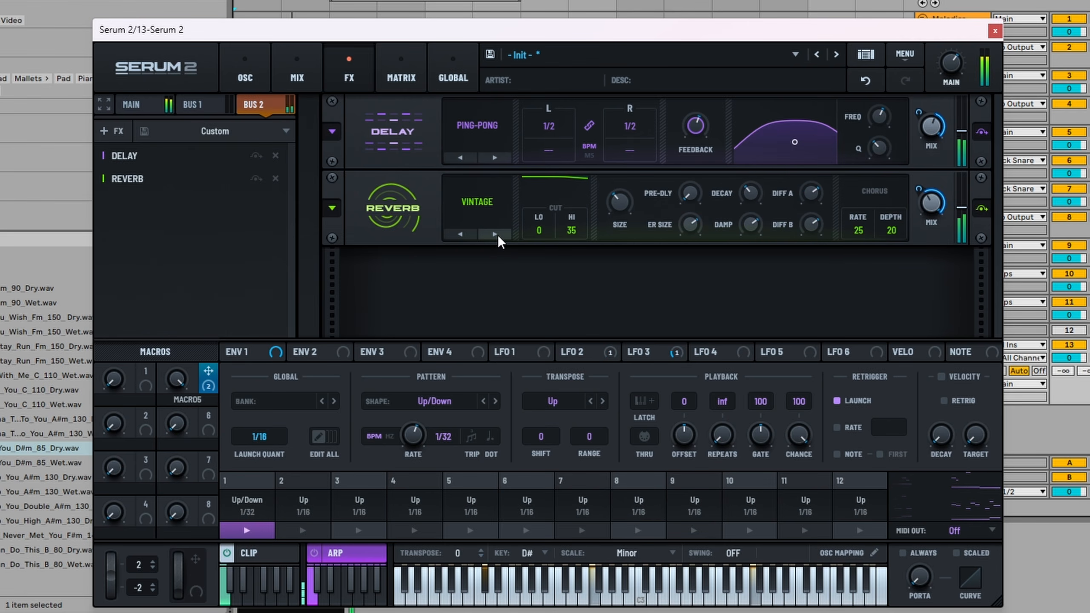
pyautogui.click(494, 234)
pyautogui.click(460, 234)
pyautogui.moveTo(909, 213)
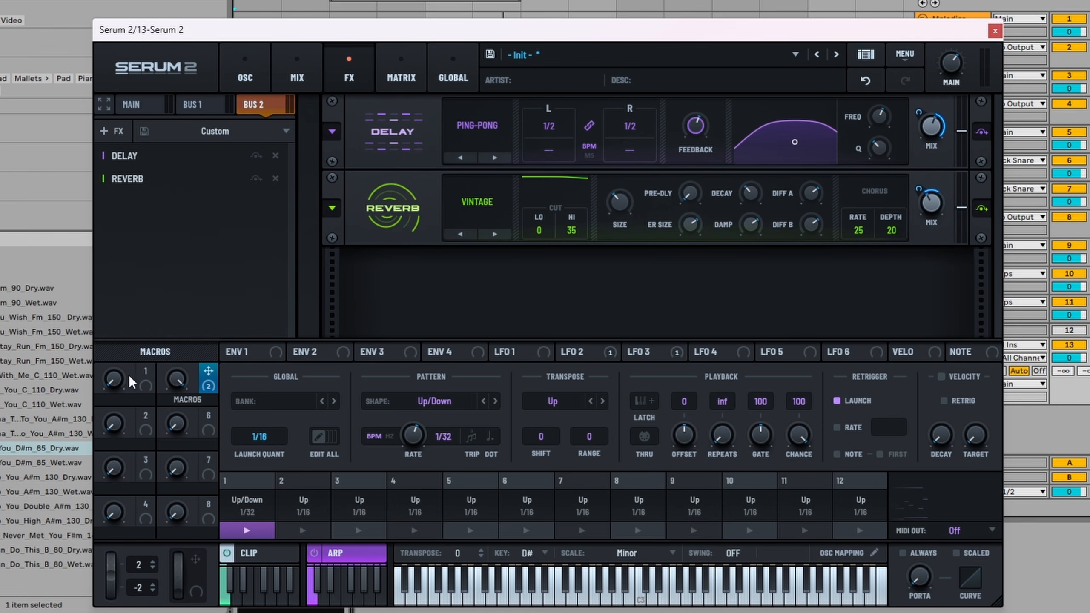
pyautogui.moveTo(146, 371); pyautogui.dragTo(621, 209)
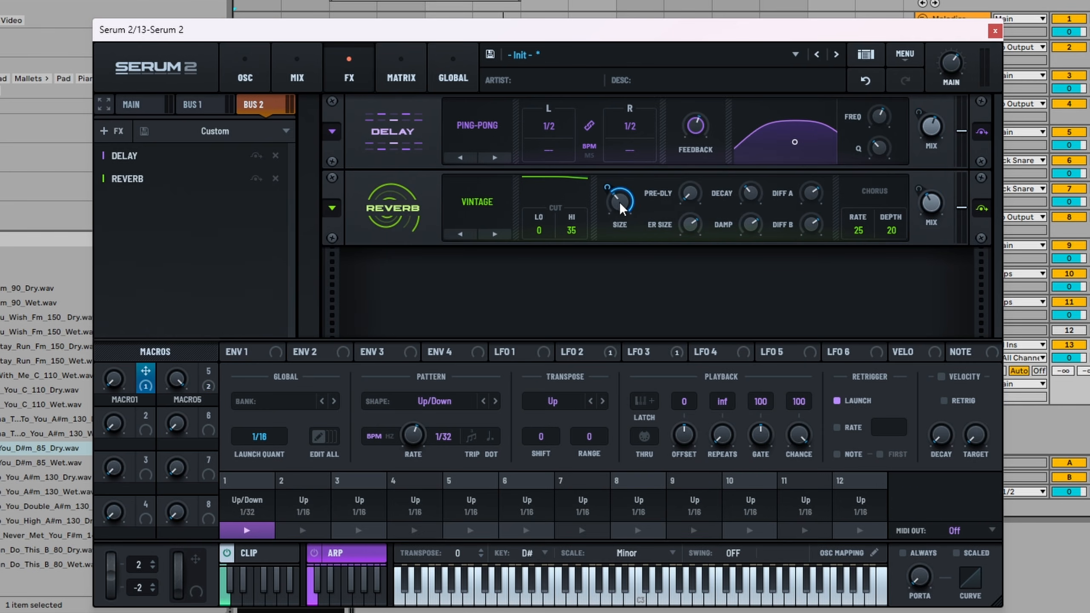
# - Browse the clip's macro automation lane options and show the macro controls in the clip editor
pyautogui.click(245, 70)
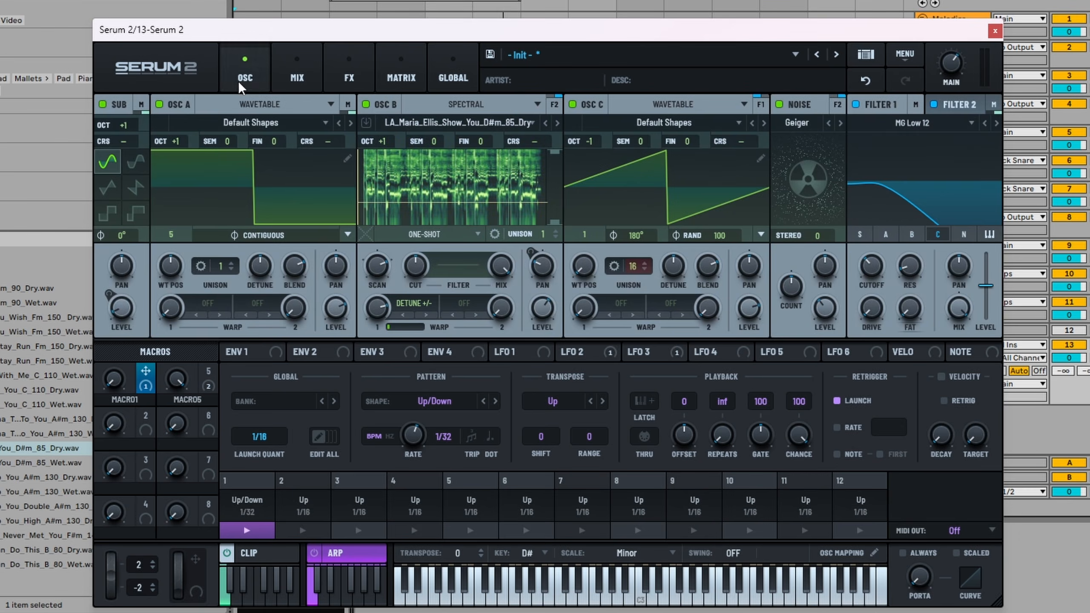
pyautogui.click(265, 549)
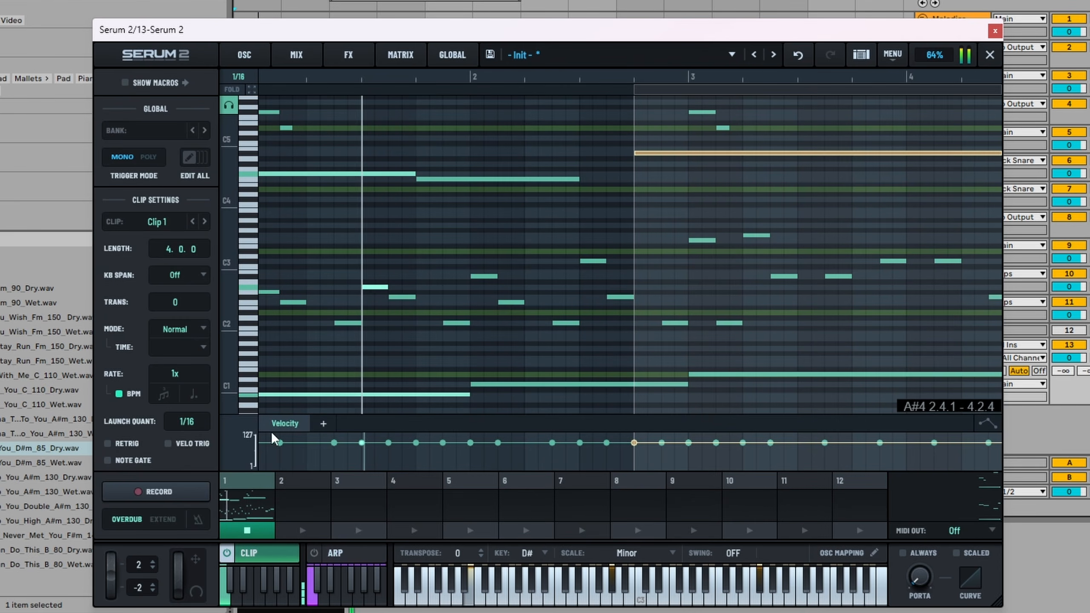
pyautogui.click(323, 424)
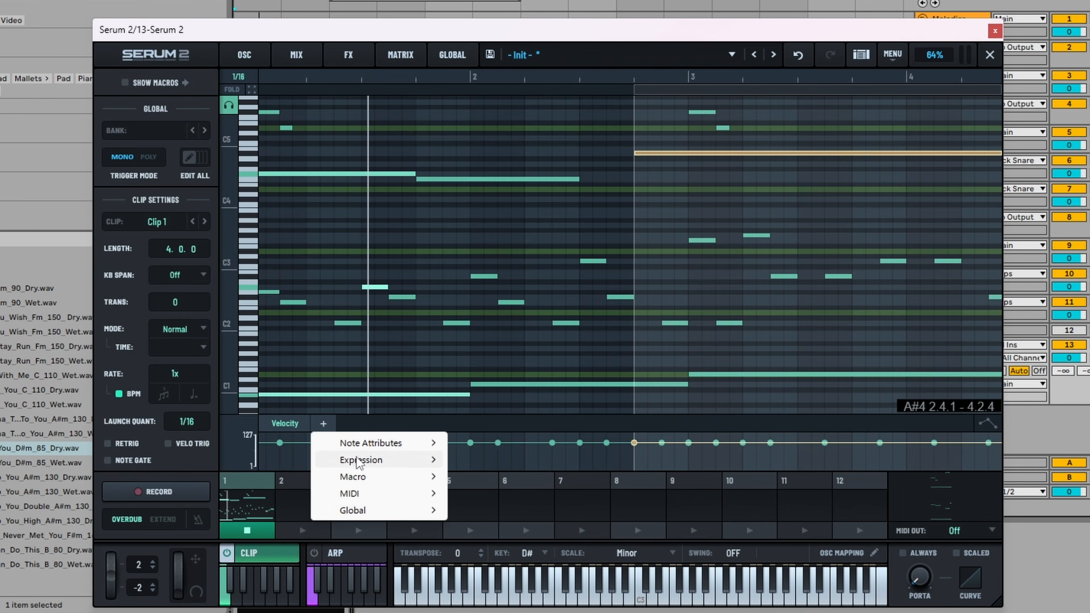
pyautogui.moveTo(362, 478)
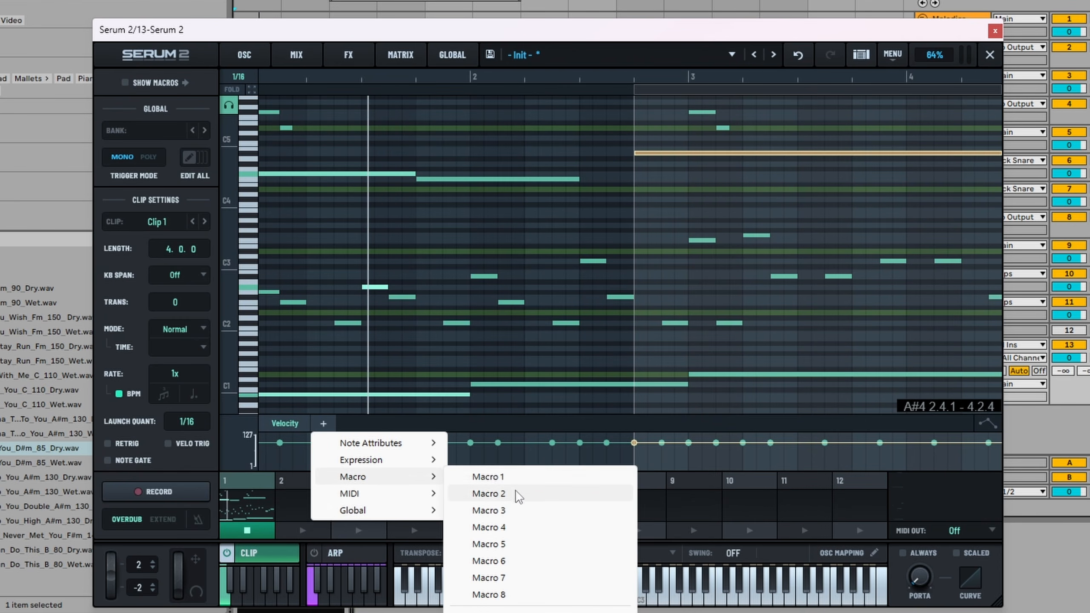
pyautogui.click(169, 86)
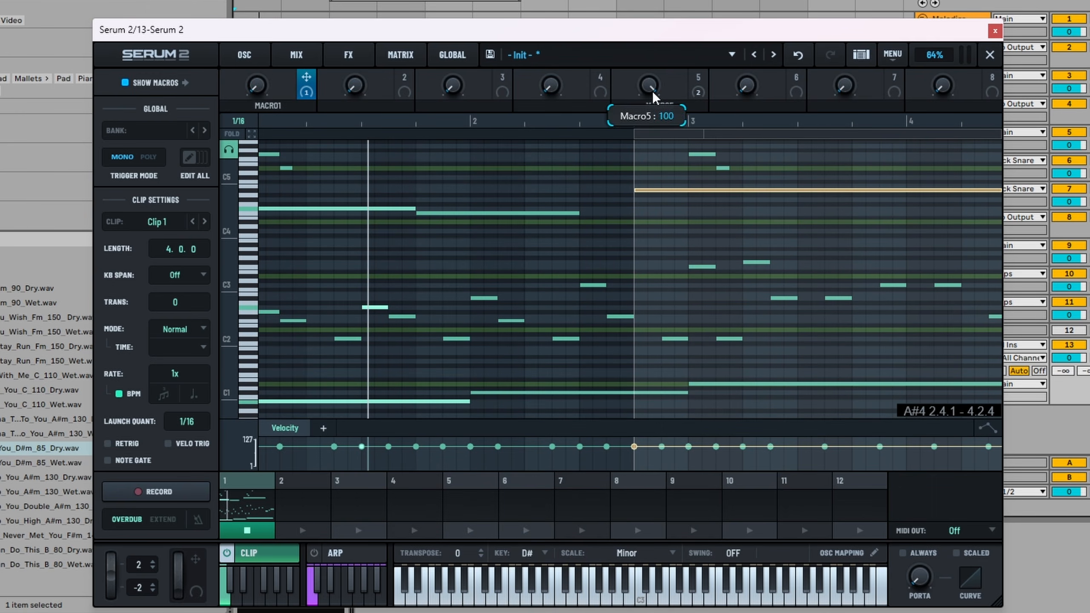
# - Rename Macro 1 as SIZE REVERB and return to the clip editor
pyautogui.doubleClick(663, 106)
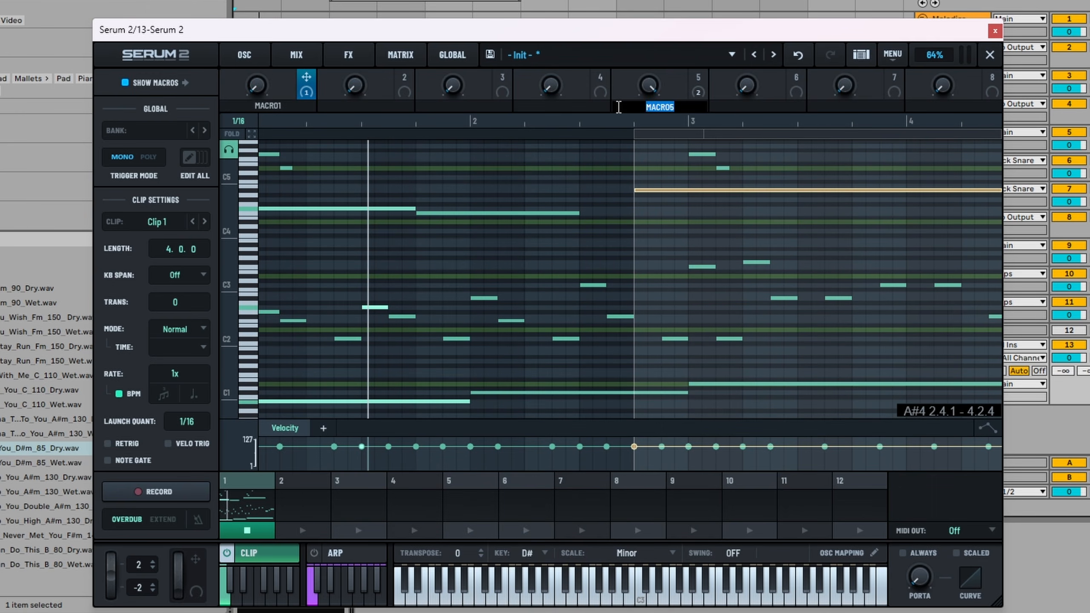
pyautogui.click(247, 48)
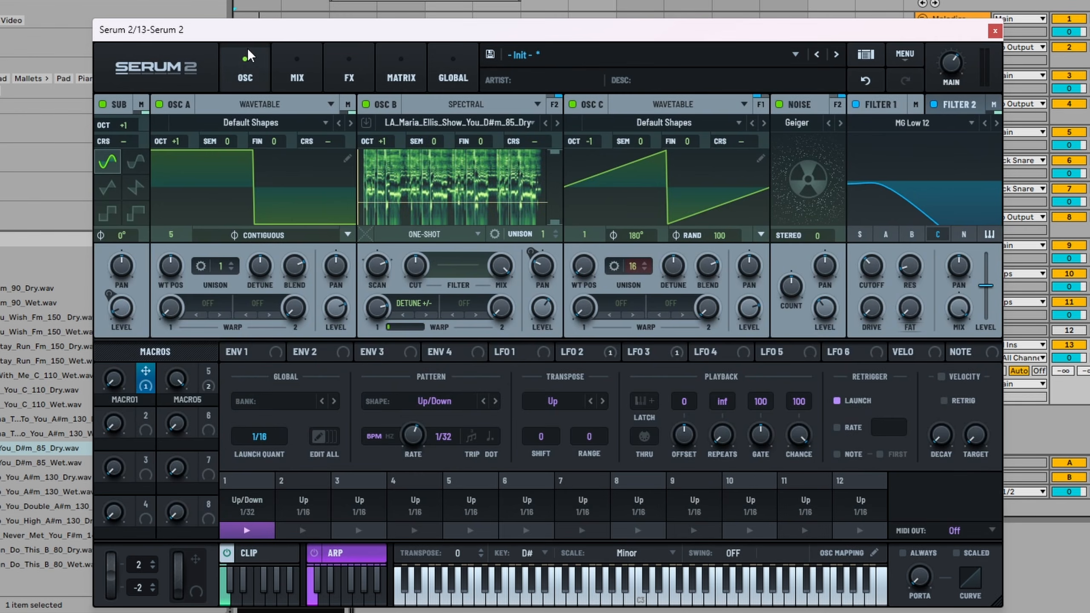
pyautogui.click(296, 48)
pyautogui.click(350, 53)
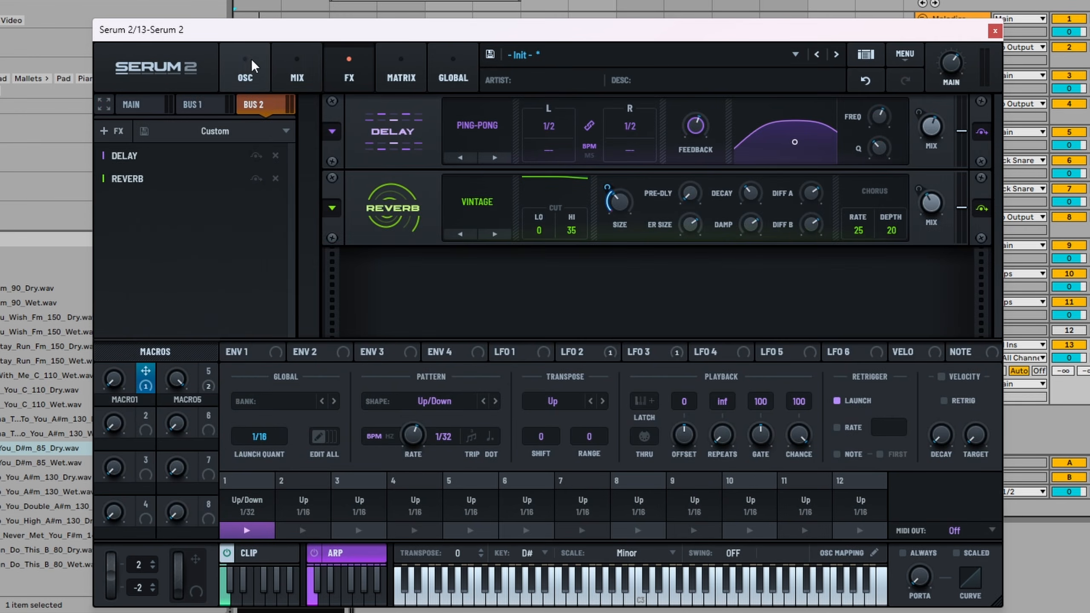
pyautogui.click(249, 59)
pyautogui.click(258, 554)
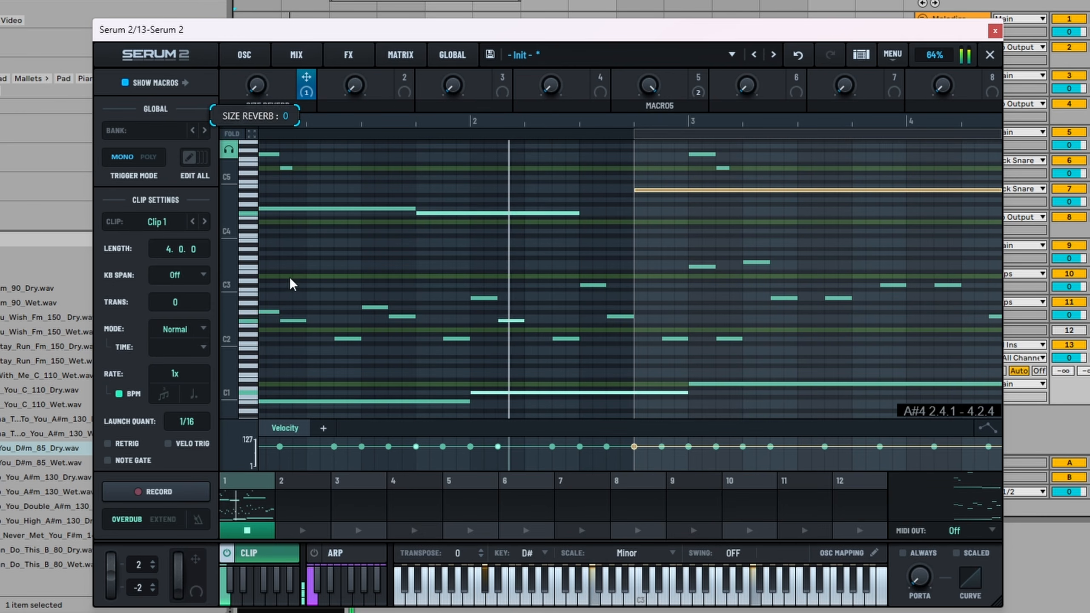
# - Audition the Bus 2 reverb size by sweeping the Size Reverb macro up and back to 0
pyautogui.click(344, 56)
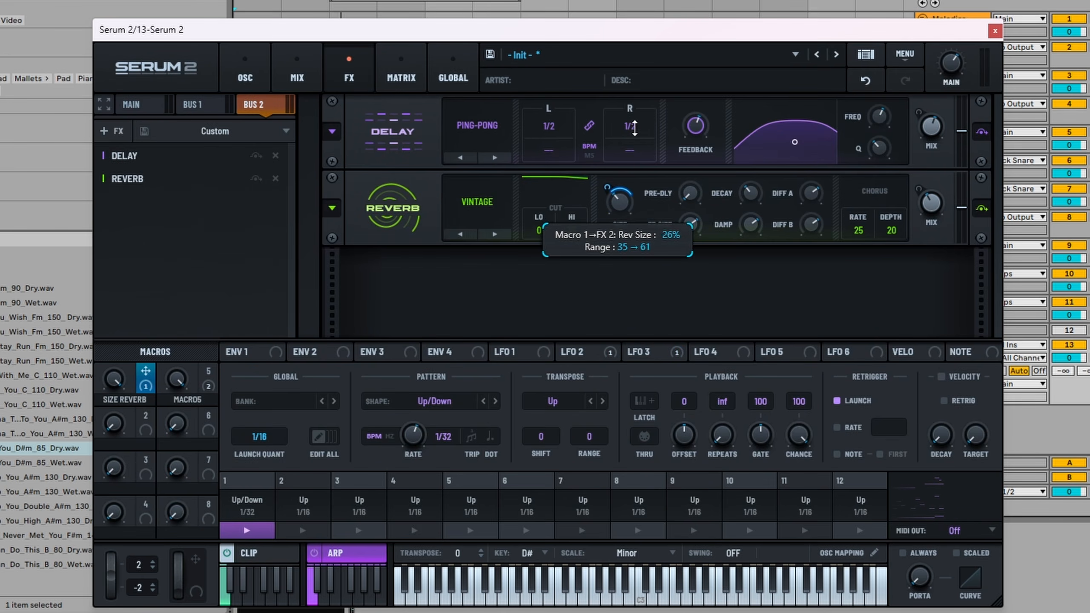
pyautogui.click(301, 77)
pyautogui.click(246, 76)
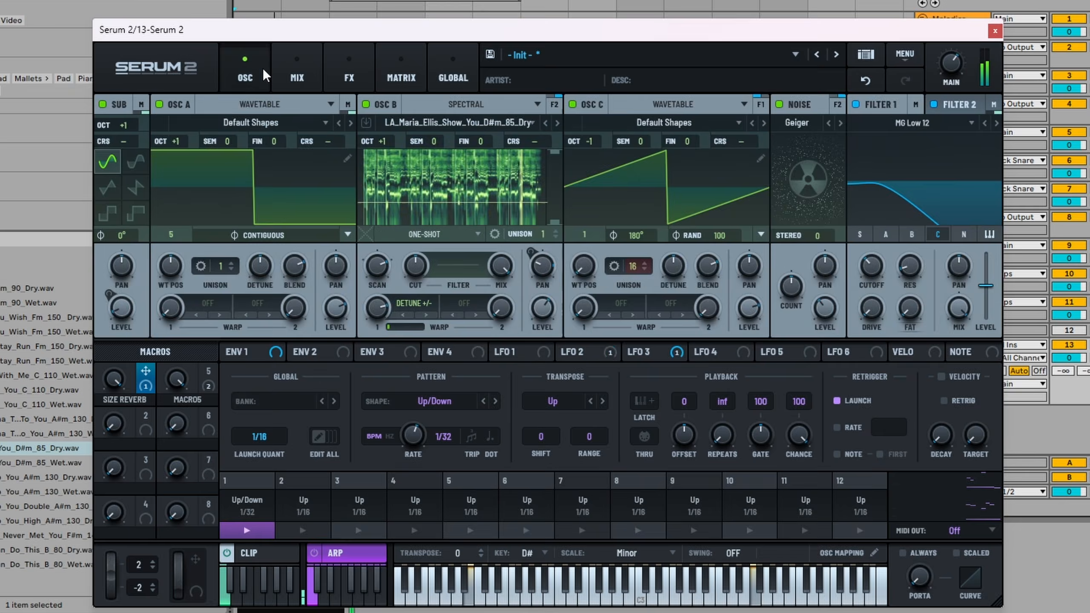
pyautogui.click(328, 77)
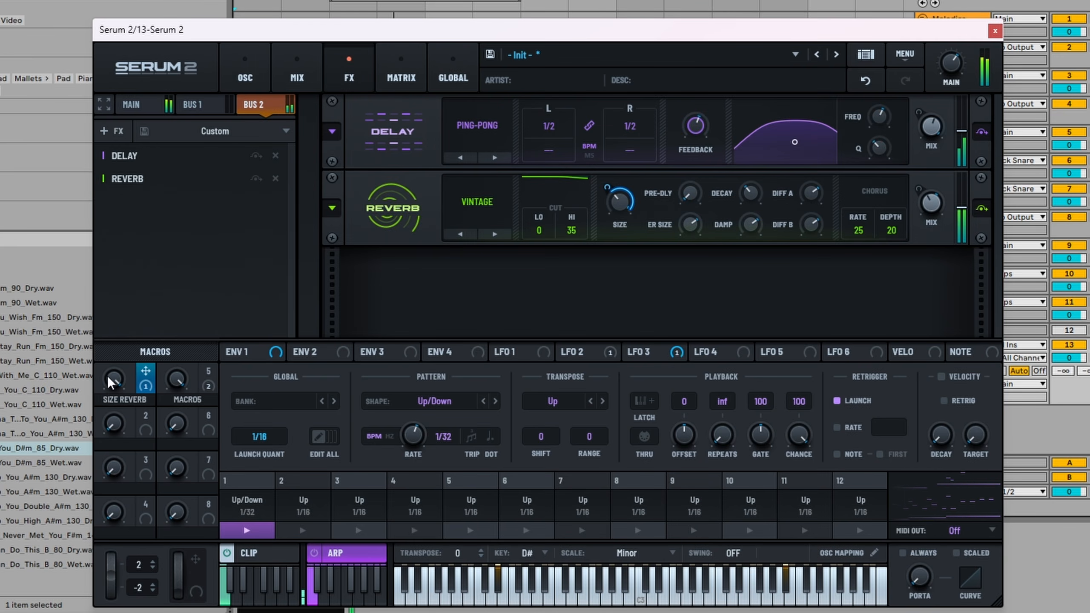
pyautogui.moveTo(108, 379); pyautogui.dragTo(168, 314)
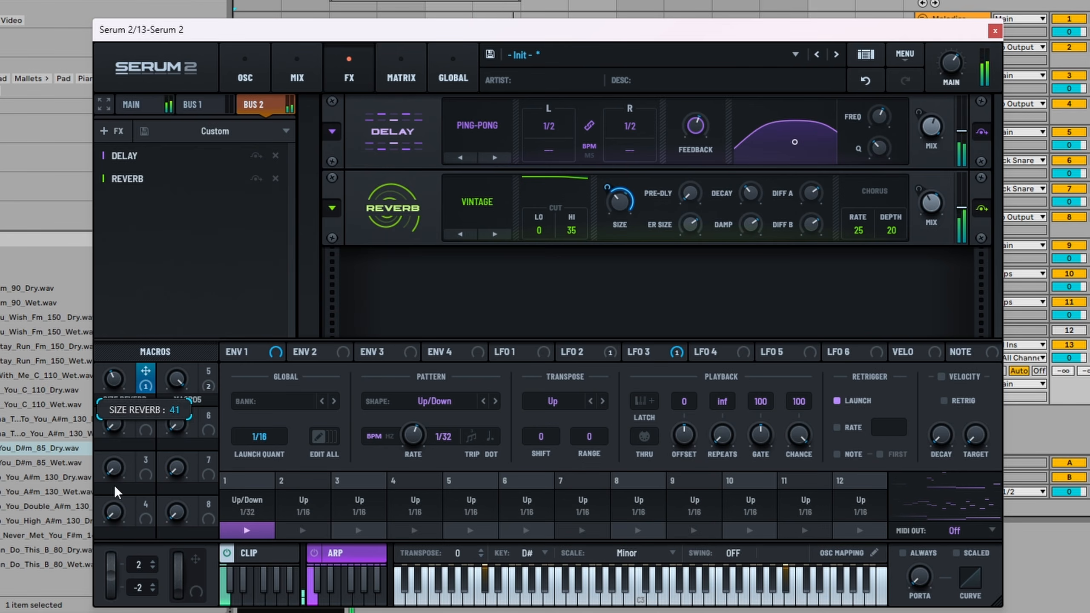
pyautogui.moveTo(117, 492); pyautogui.dragTo(153, 359)
# - Assign the Size Reverb macro to the Bus 2 reverb's chorus depth and ER size as well
pyautogui.moveTo(789, 264); pyautogui.dragTo(891, 231)
pyautogui.moveTo(134, 376); pyautogui.dragTo(234, 208)
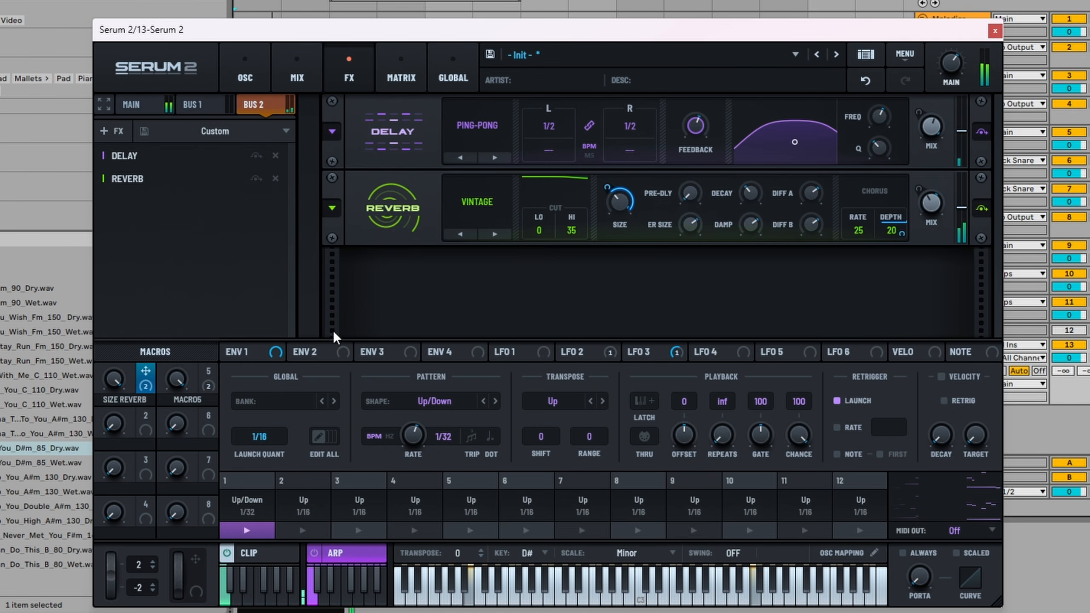
pyautogui.moveTo(319, 333); pyautogui.dragTo(653, 266)
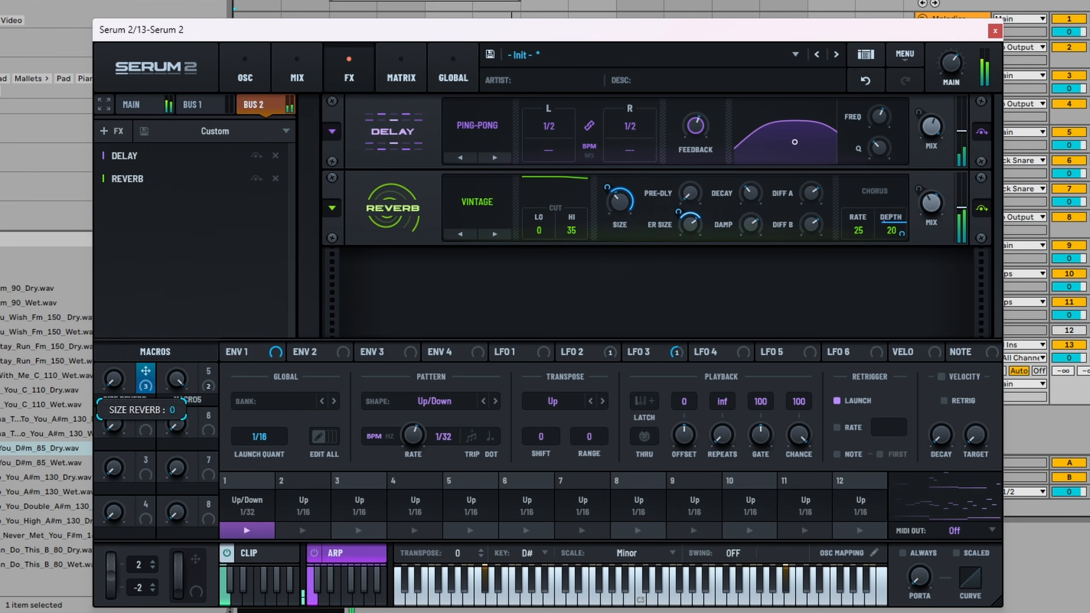
# - Add a Macro 1 automation lane to the clip and ramp it from 0 up to 100 at bar 3
pyautogui.click(245, 72)
pyautogui.click(287, 554)
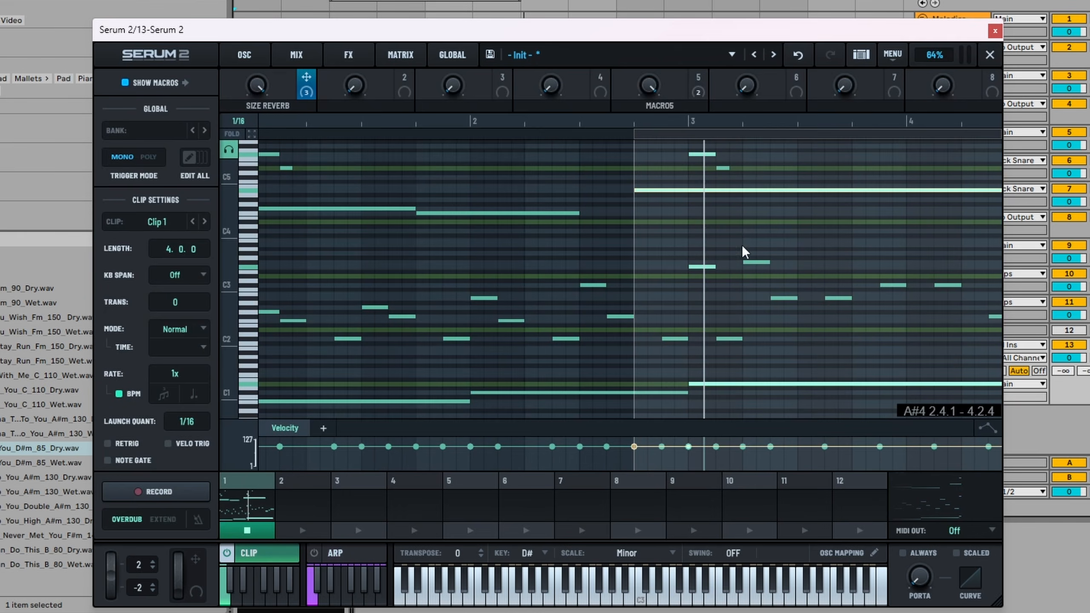
pyautogui.click(323, 428)
pyautogui.moveTo(353, 481)
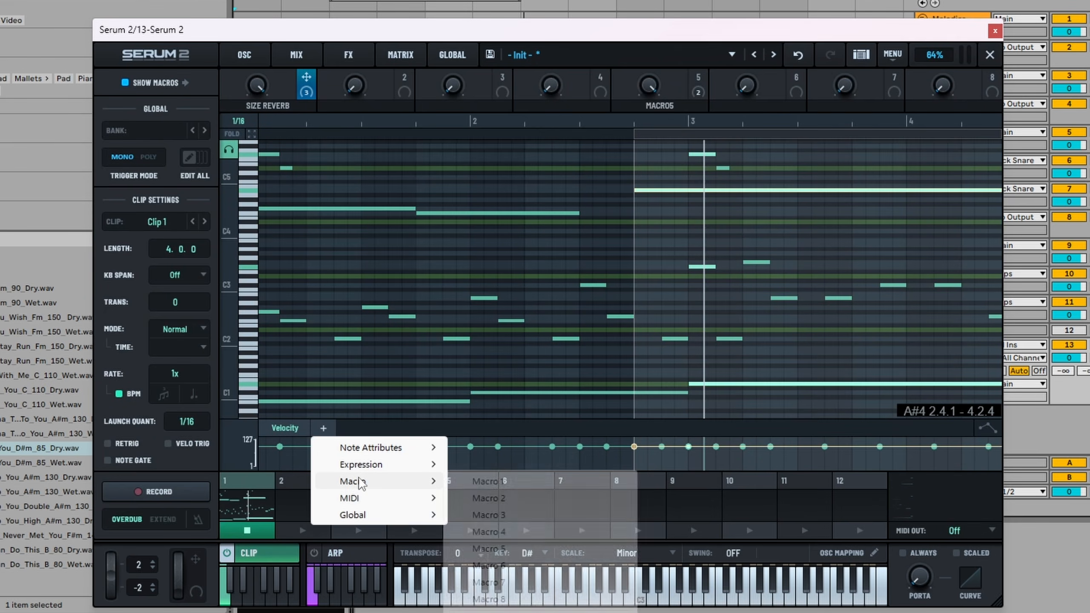
pyautogui.click(488, 482)
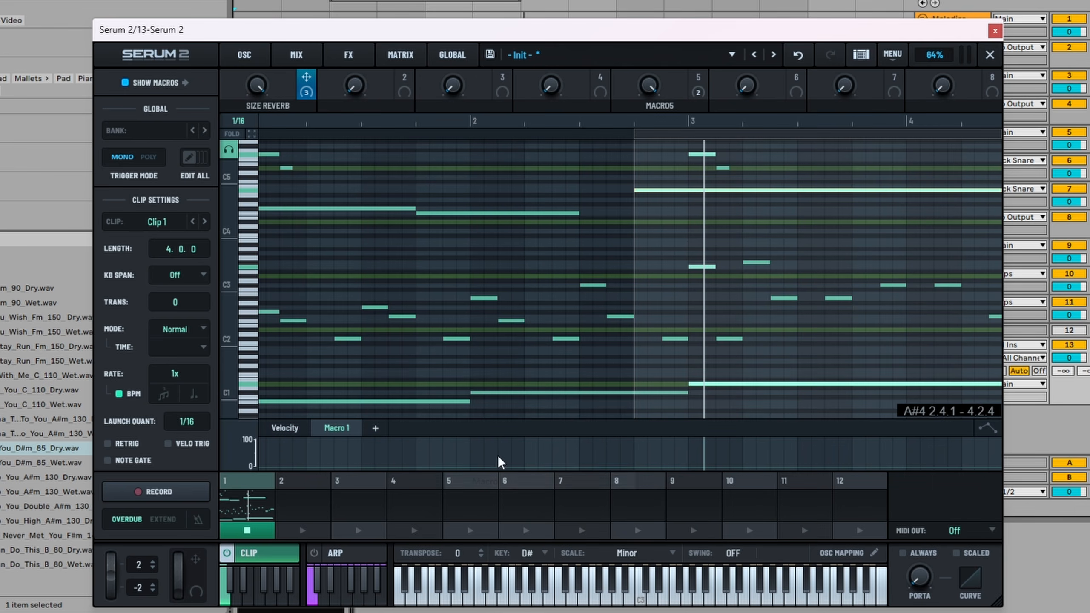
pyautogui.doubleClick(632, 465)
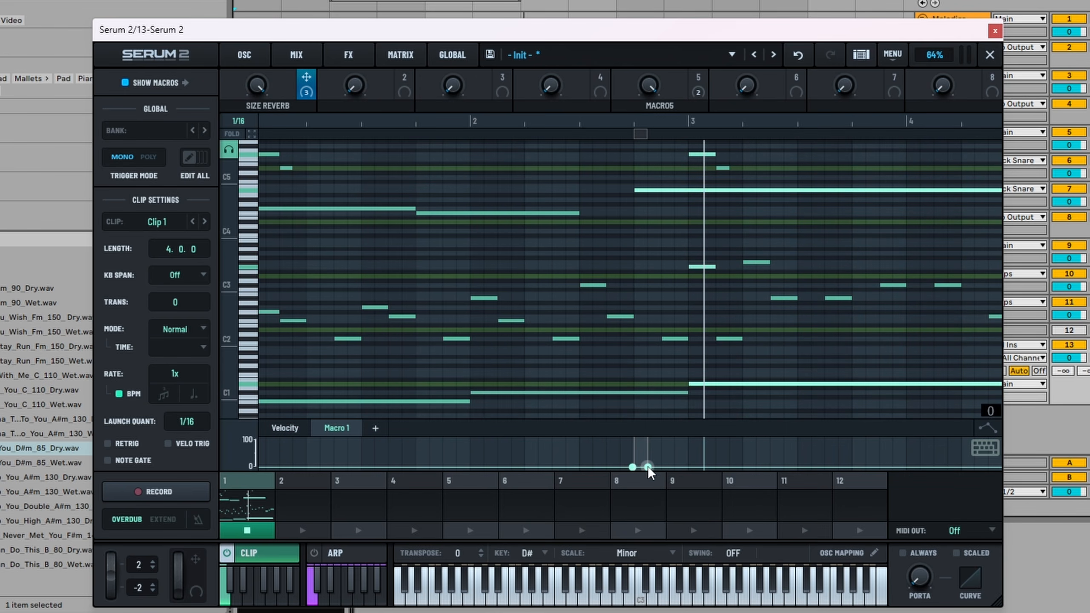
pyautogui.moveTo(648, 466); pyautogui.dragTo(684, 386)
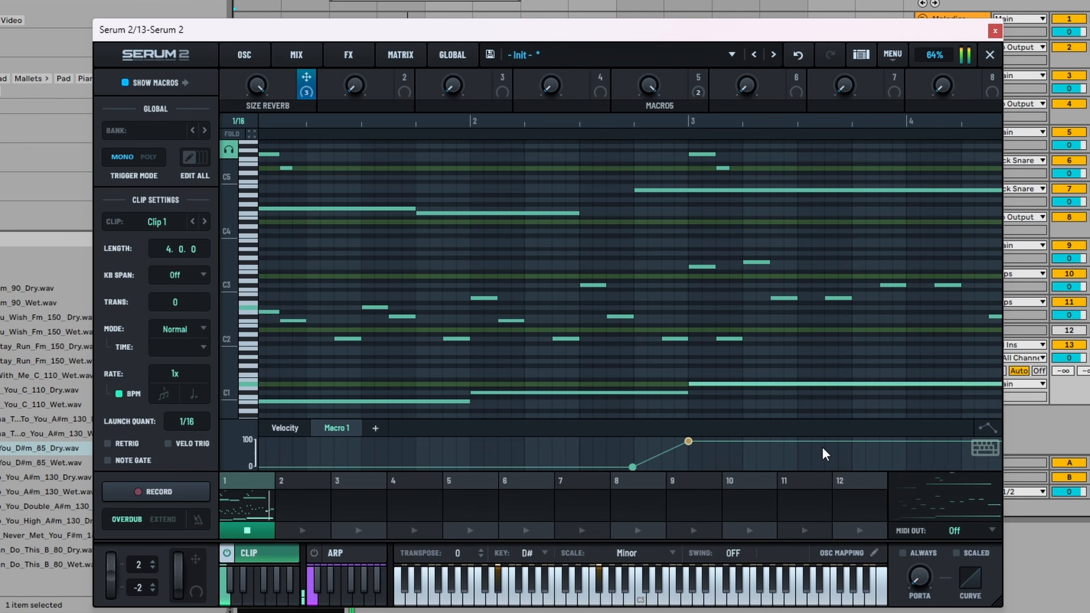
pyautogui.scroll(-3, 434, 328)
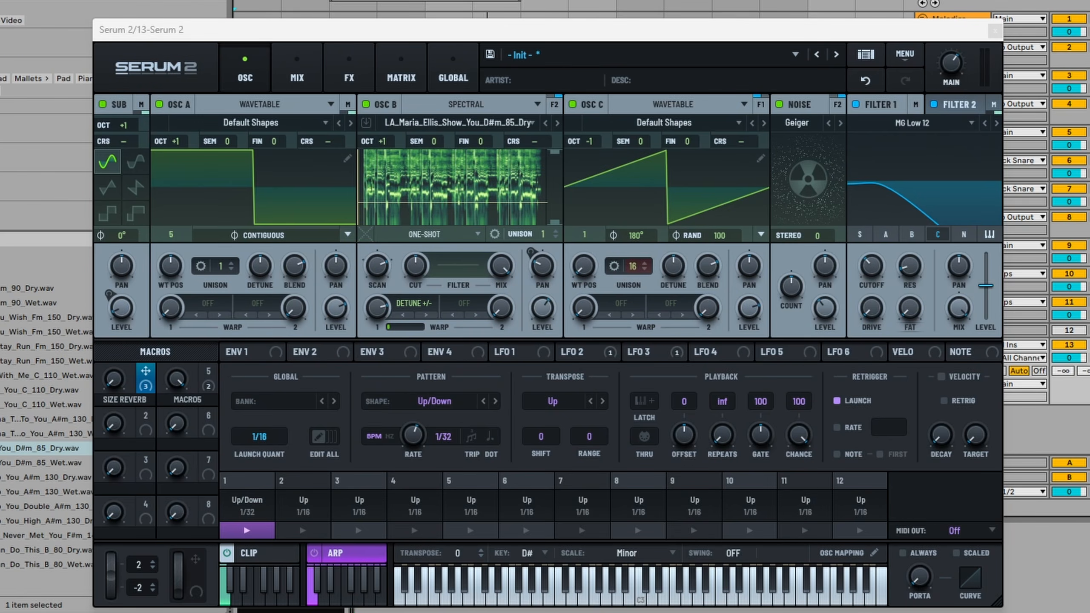
# - View the clip's MIDI output options and move the synth window aside to reveal the Live tracks
pyautogui.click(292, 553)
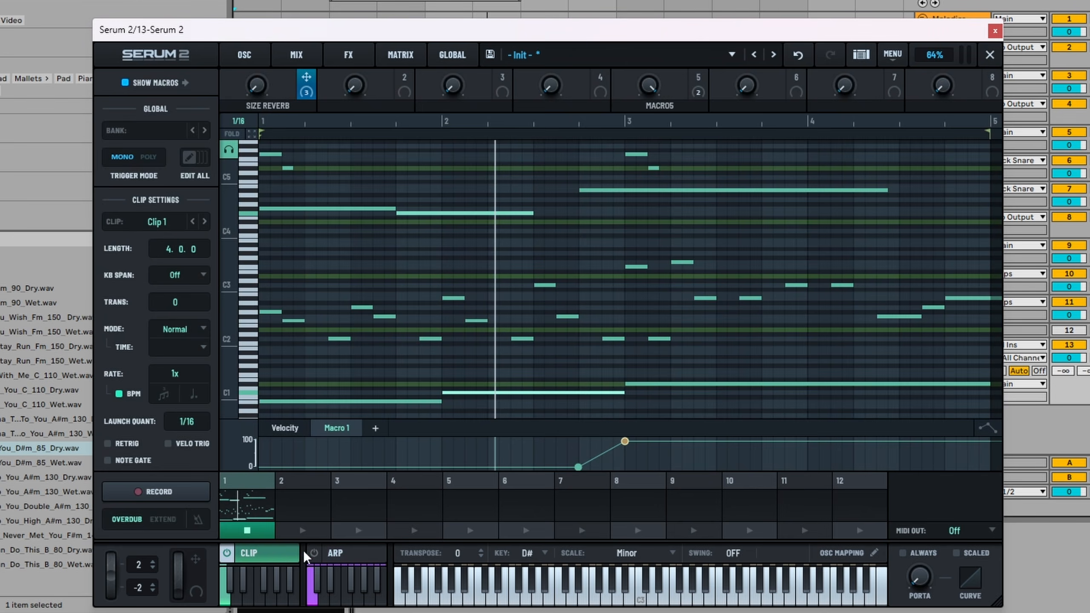
pyautogui.click(971, 531)
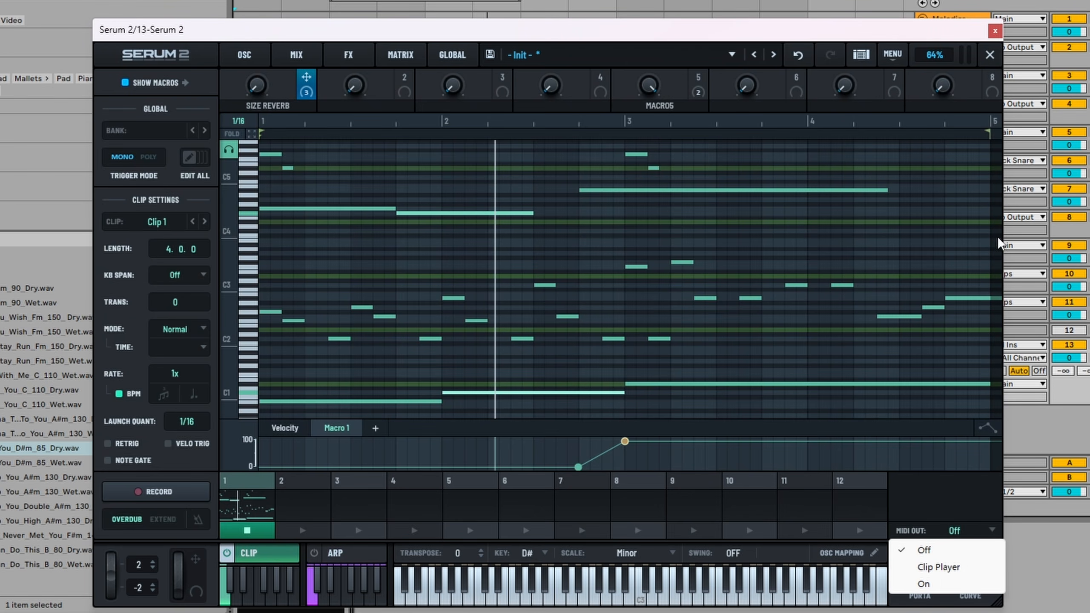
pyautogui.moveTo(646, 33); pyautogui.dragTo(390, 56)
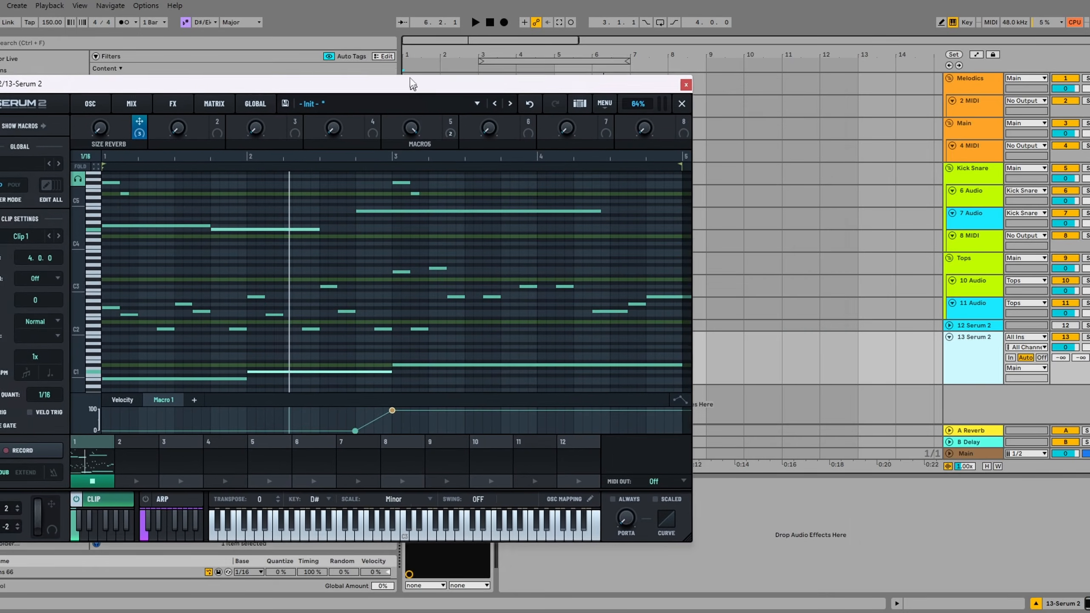
pyautogui.moveTo(66, 415); pyautogui.dragTo(740, 394)
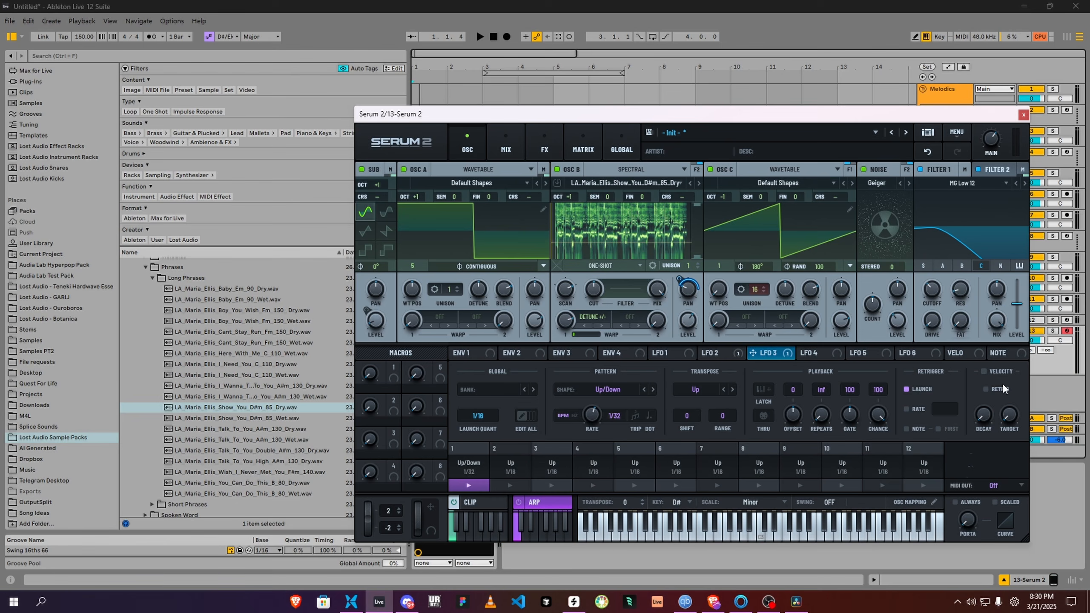
# - Review the patch's oscillator, mixer, effects, modulation matrix and global pages
pyautogui.click(480, 172)
pyautogui.click(481, 172)
pyautogui.click(505, 145)
pyautogui.click(473, 147)
pyautogui.moveTo(547, 112); pyautogui.dragTo(533, 105)
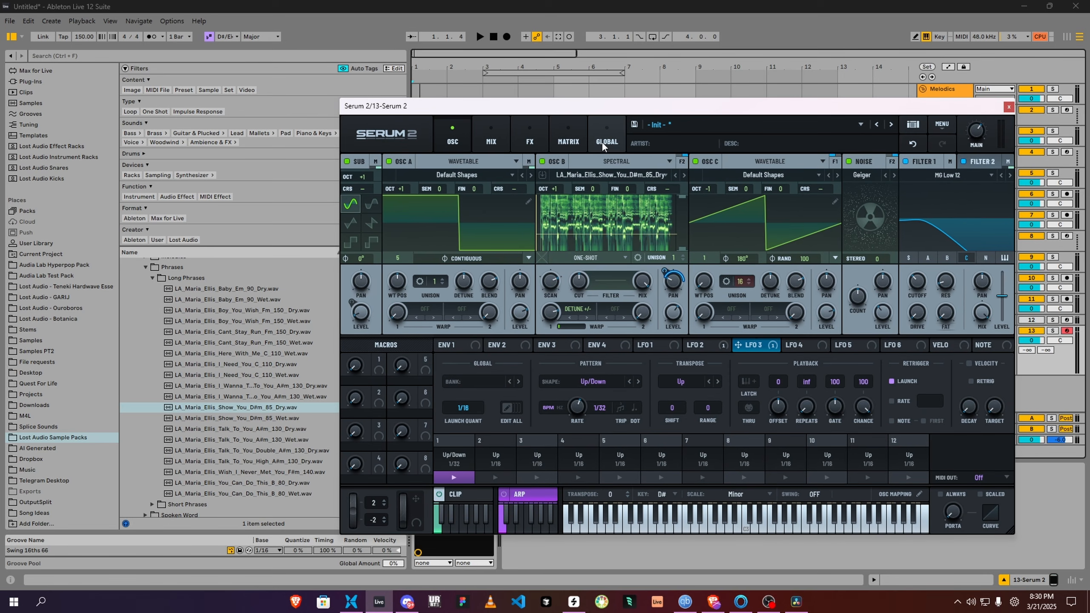
pyautogui.click(568, 141)
pyautogui.click(529, 141)
pyautogui.click(491, 141)
pyautogui.click(448, 141)
pyautogui.click(491, 142)
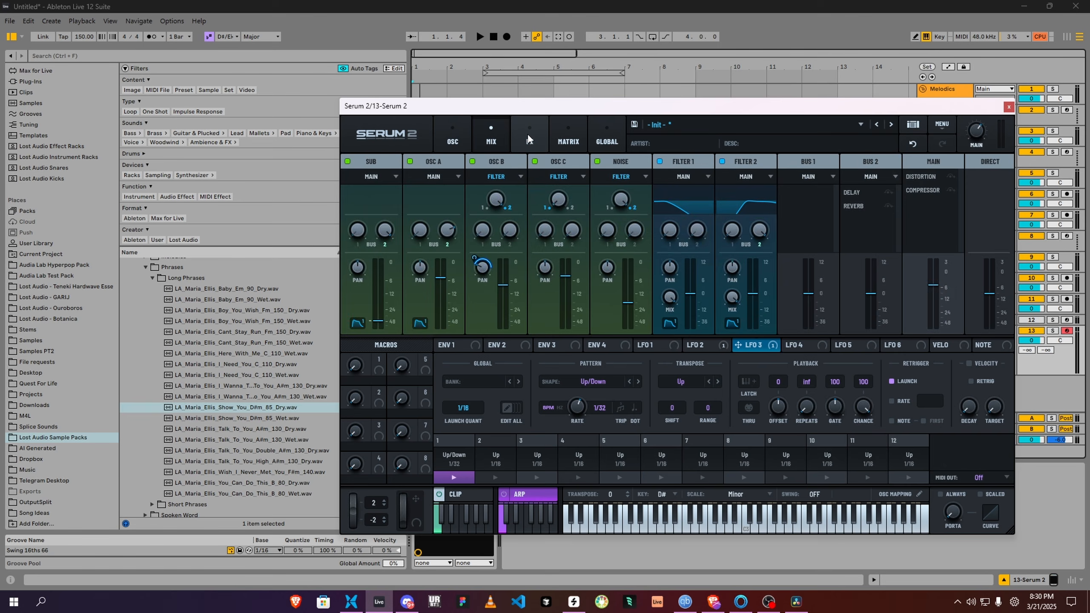
pyautogui.click(568, 142)
pyautogui.click(607, 141)
pyautogui.click(530, 141)
pyautogui.click(491, 142)
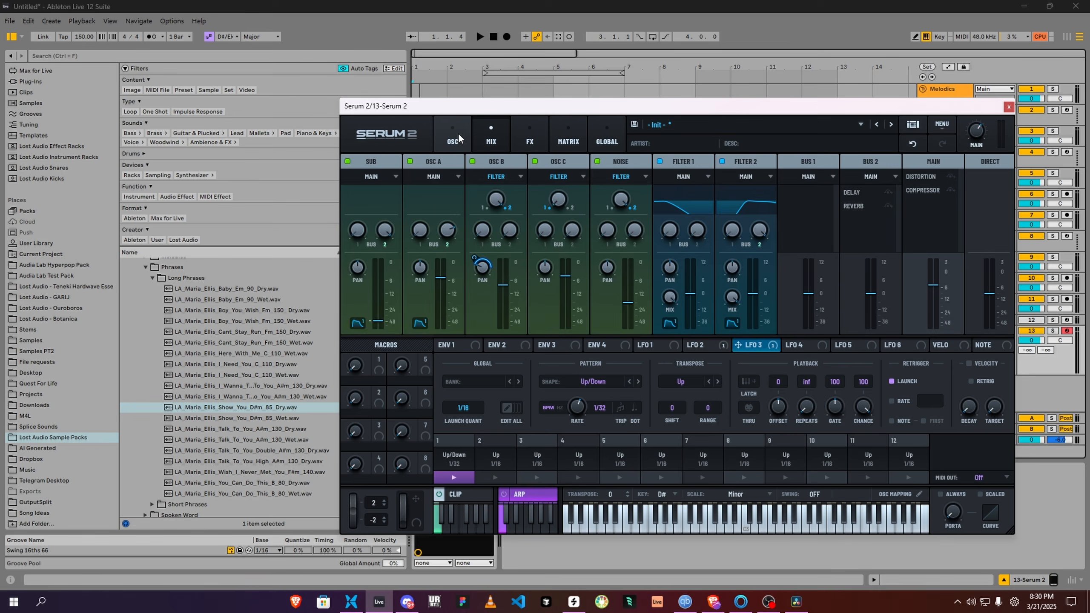
pyautogui.click(530, 142)
pyautogui.click(568, 142)
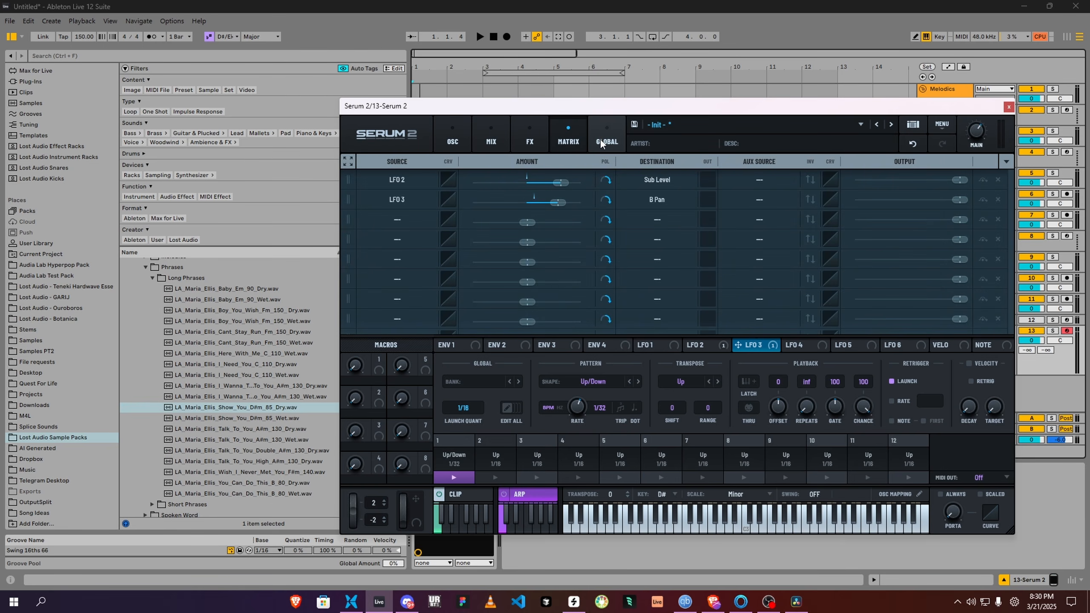